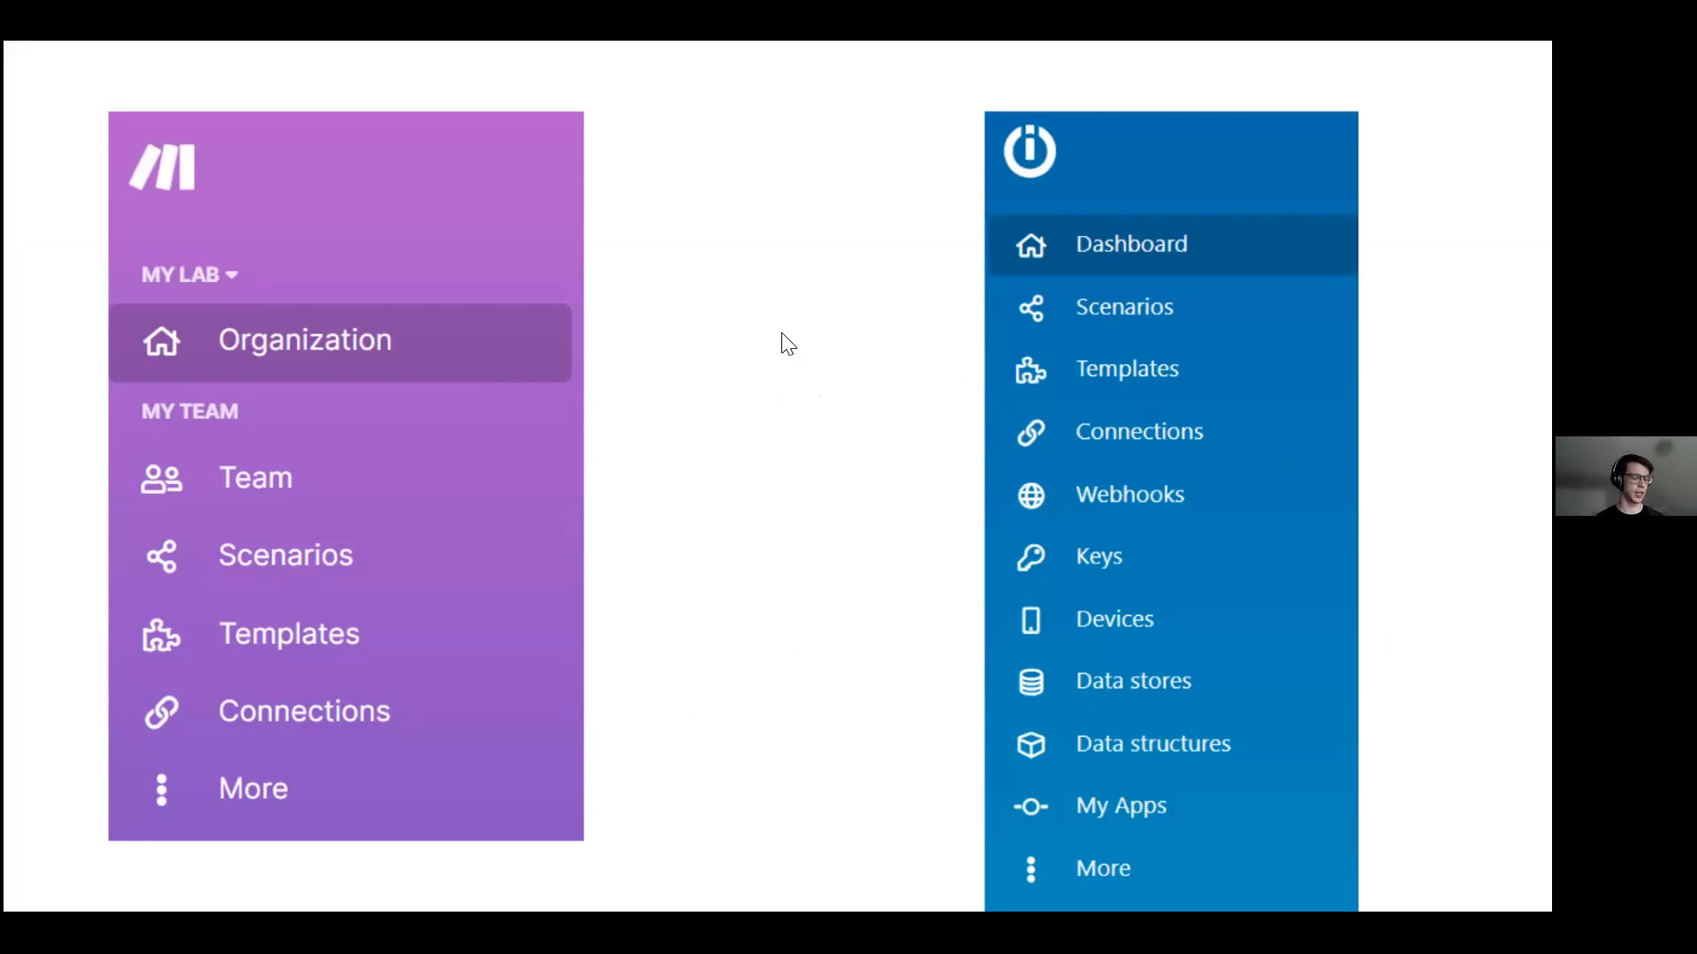
Step: Leave full-screen so the Make vs Integromat navigation slide shows in the browser window
key("Escape")
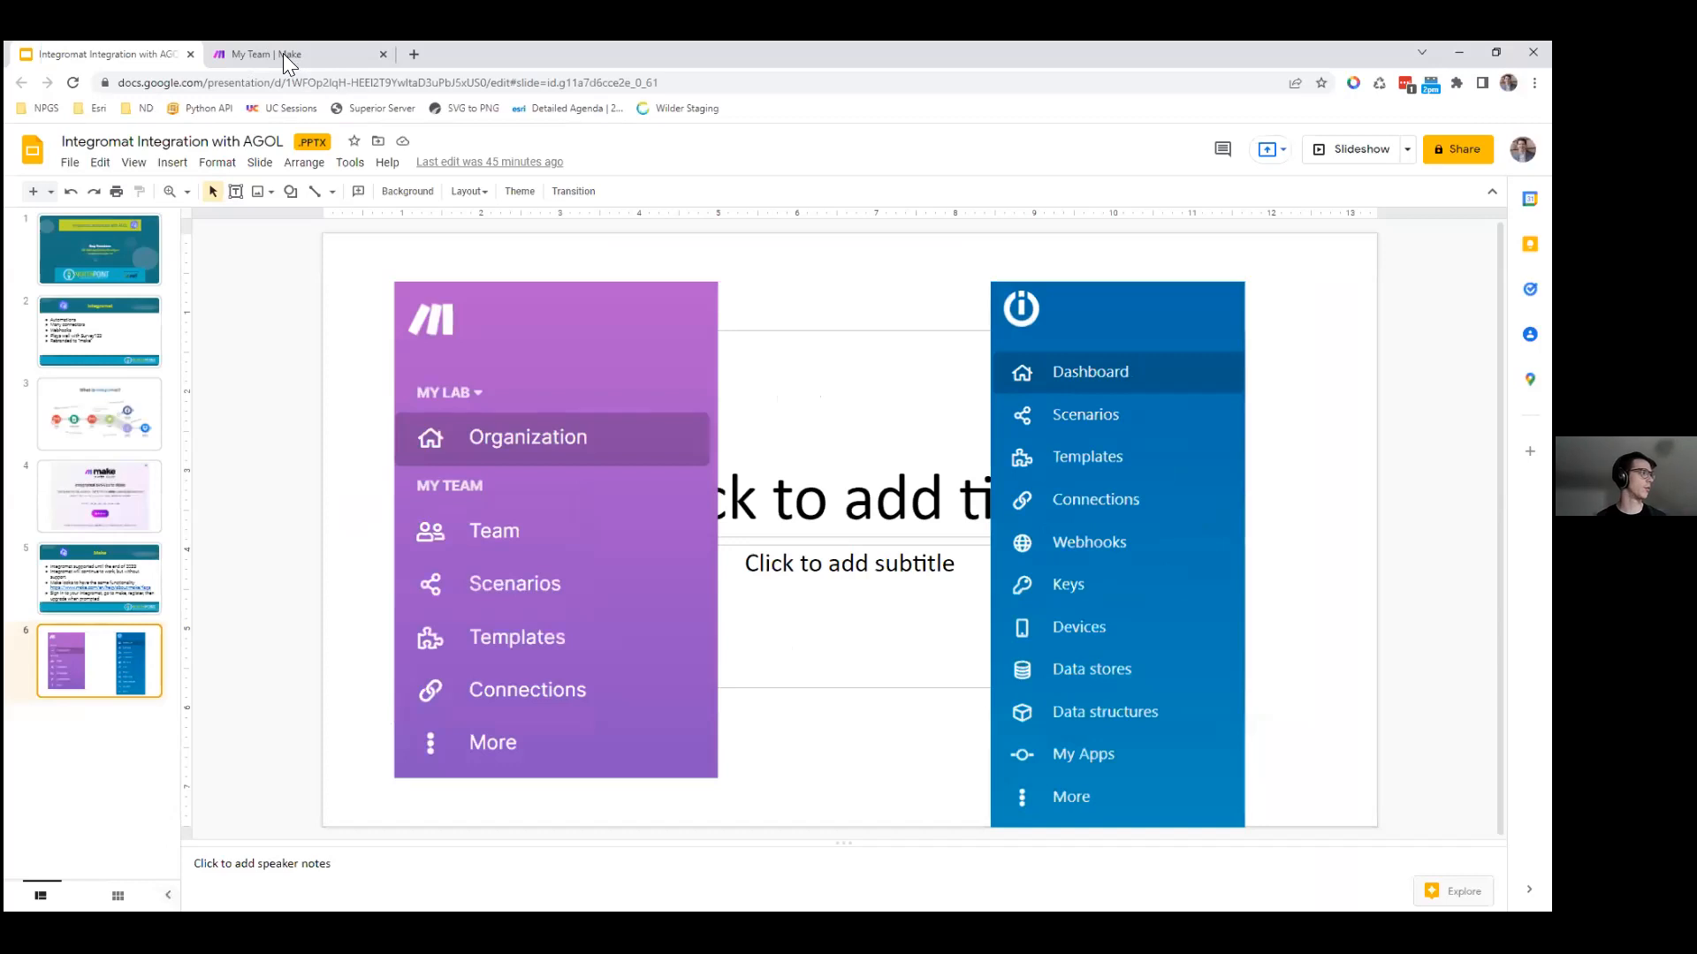
Step: From the My Team Make dashboard, create a new empty scenario
left_click(283, 53)
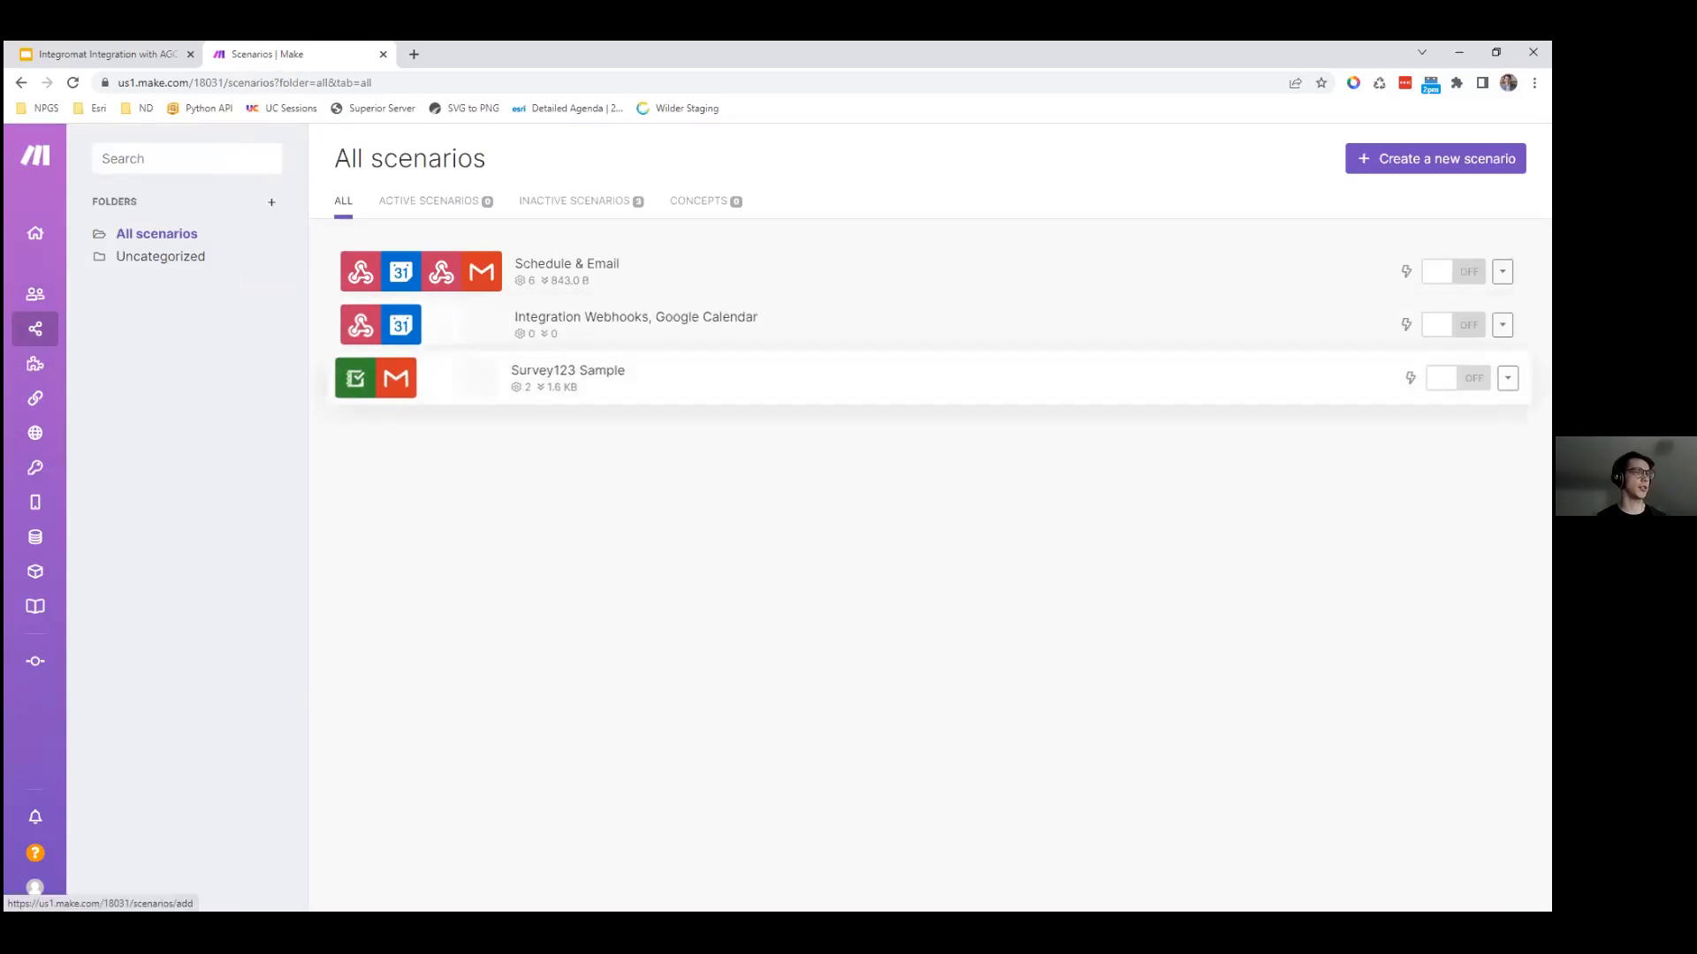
left_click(1435, 159)
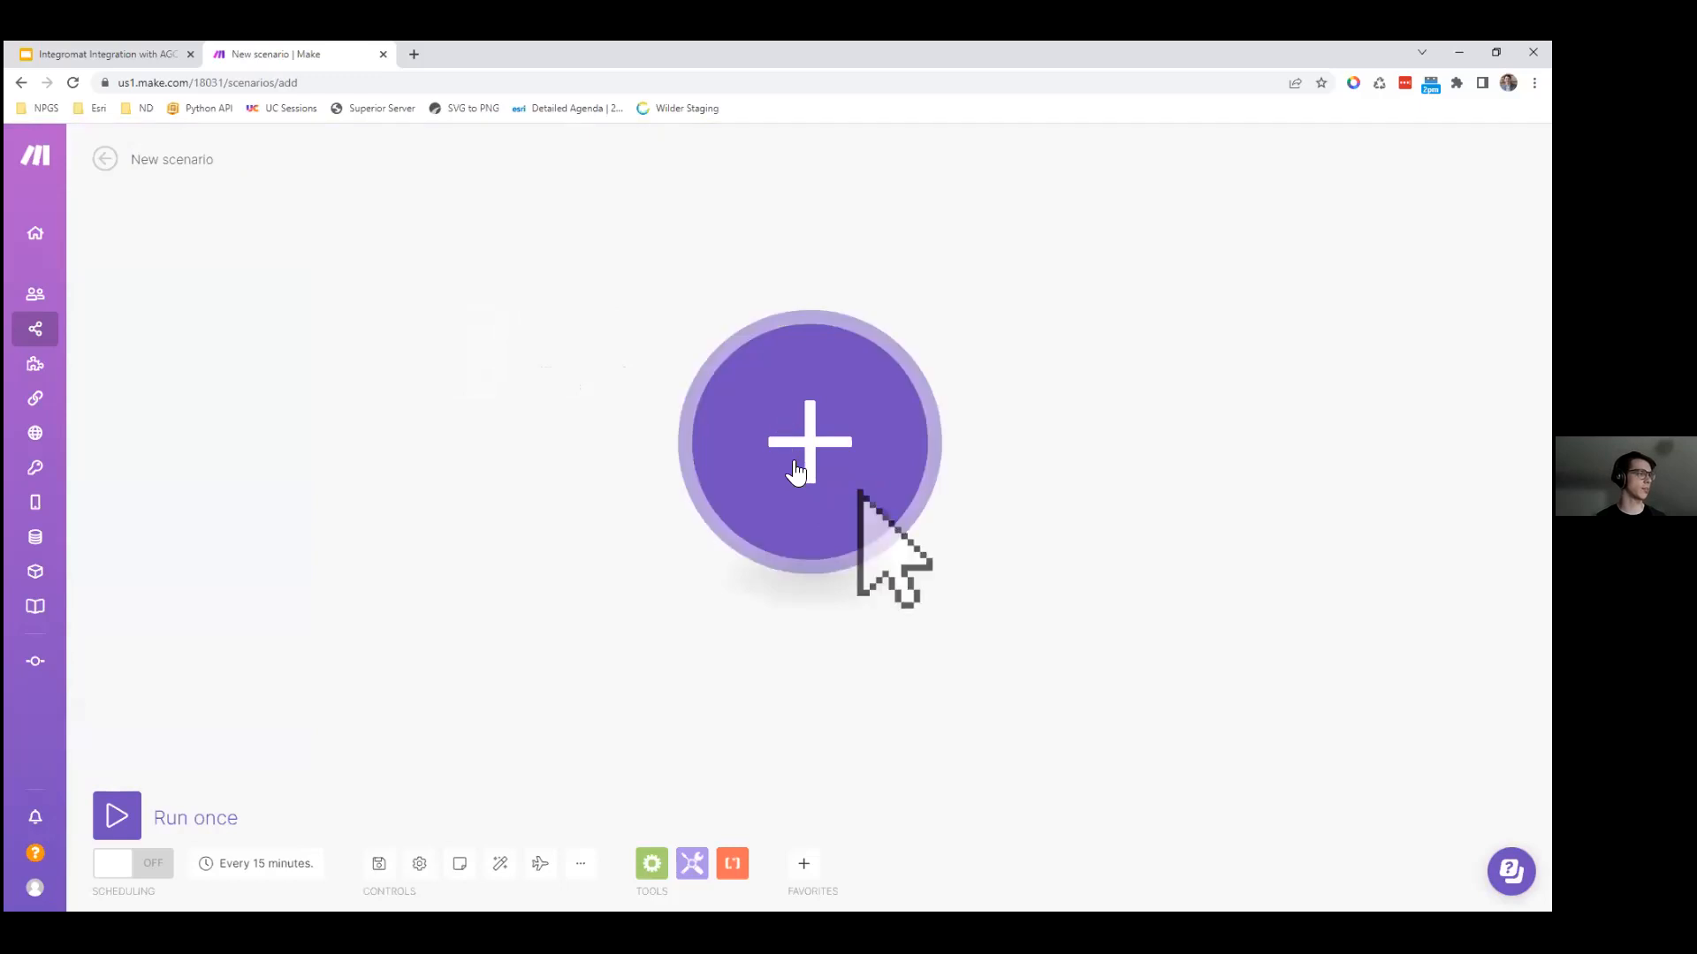
Step: Search the first module's app list for survey123 and show its modules
left_click(813, 580)
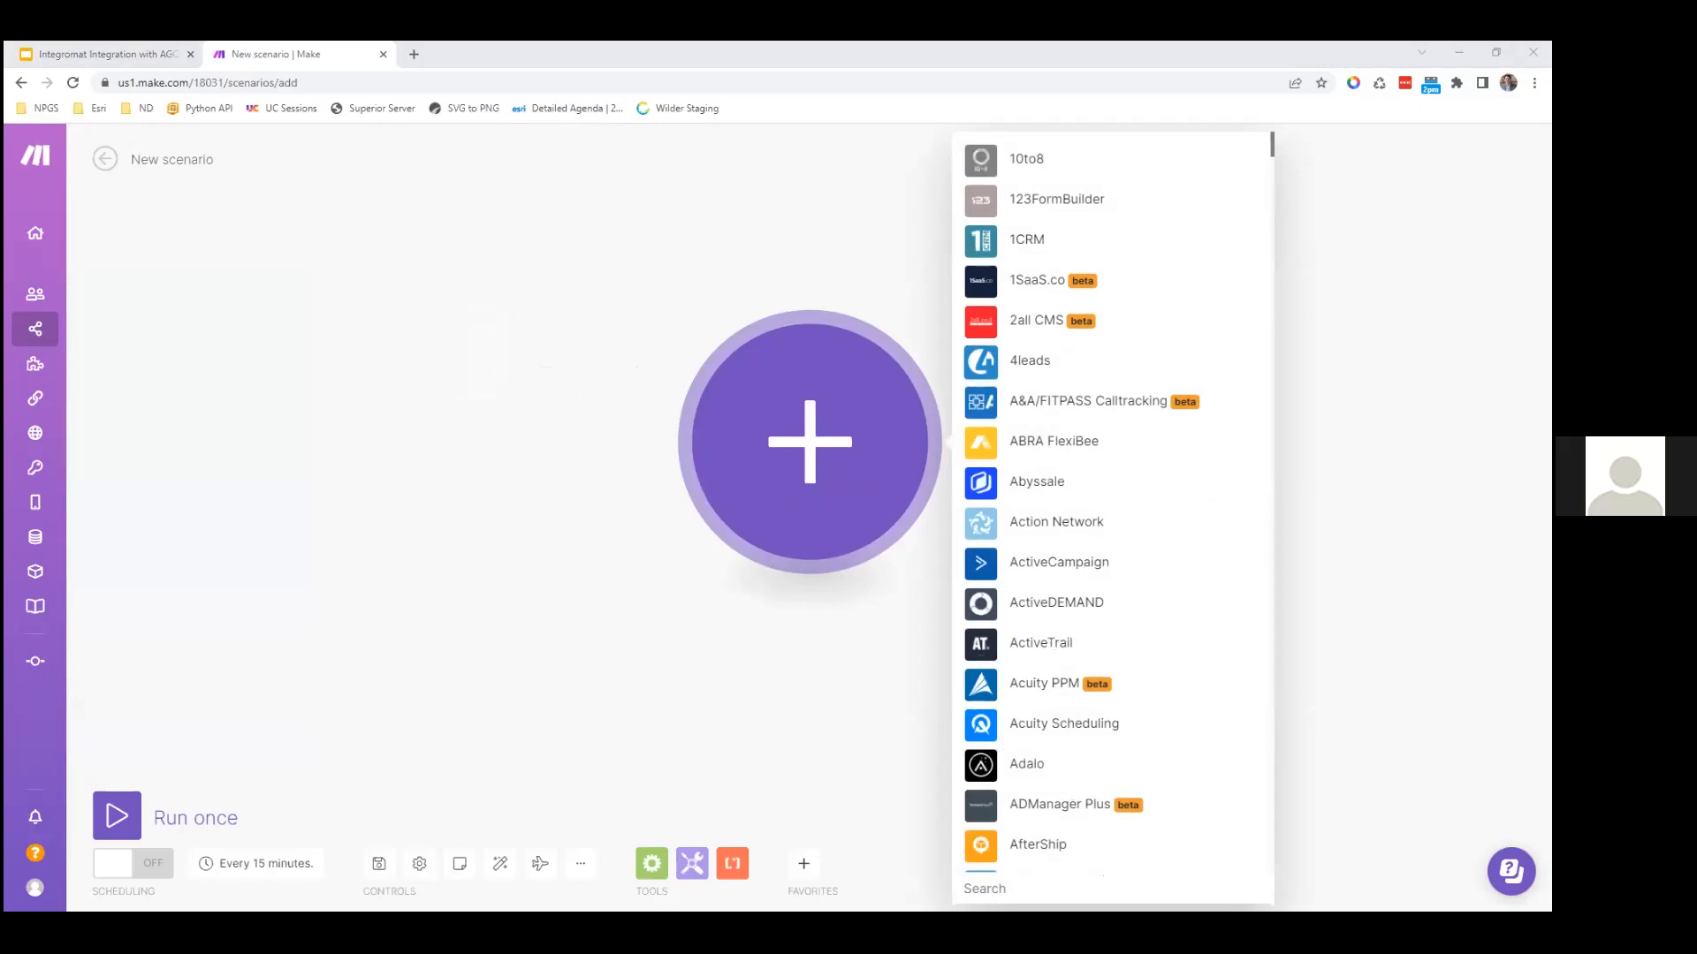
scroll(1112, 502, "down", 1)
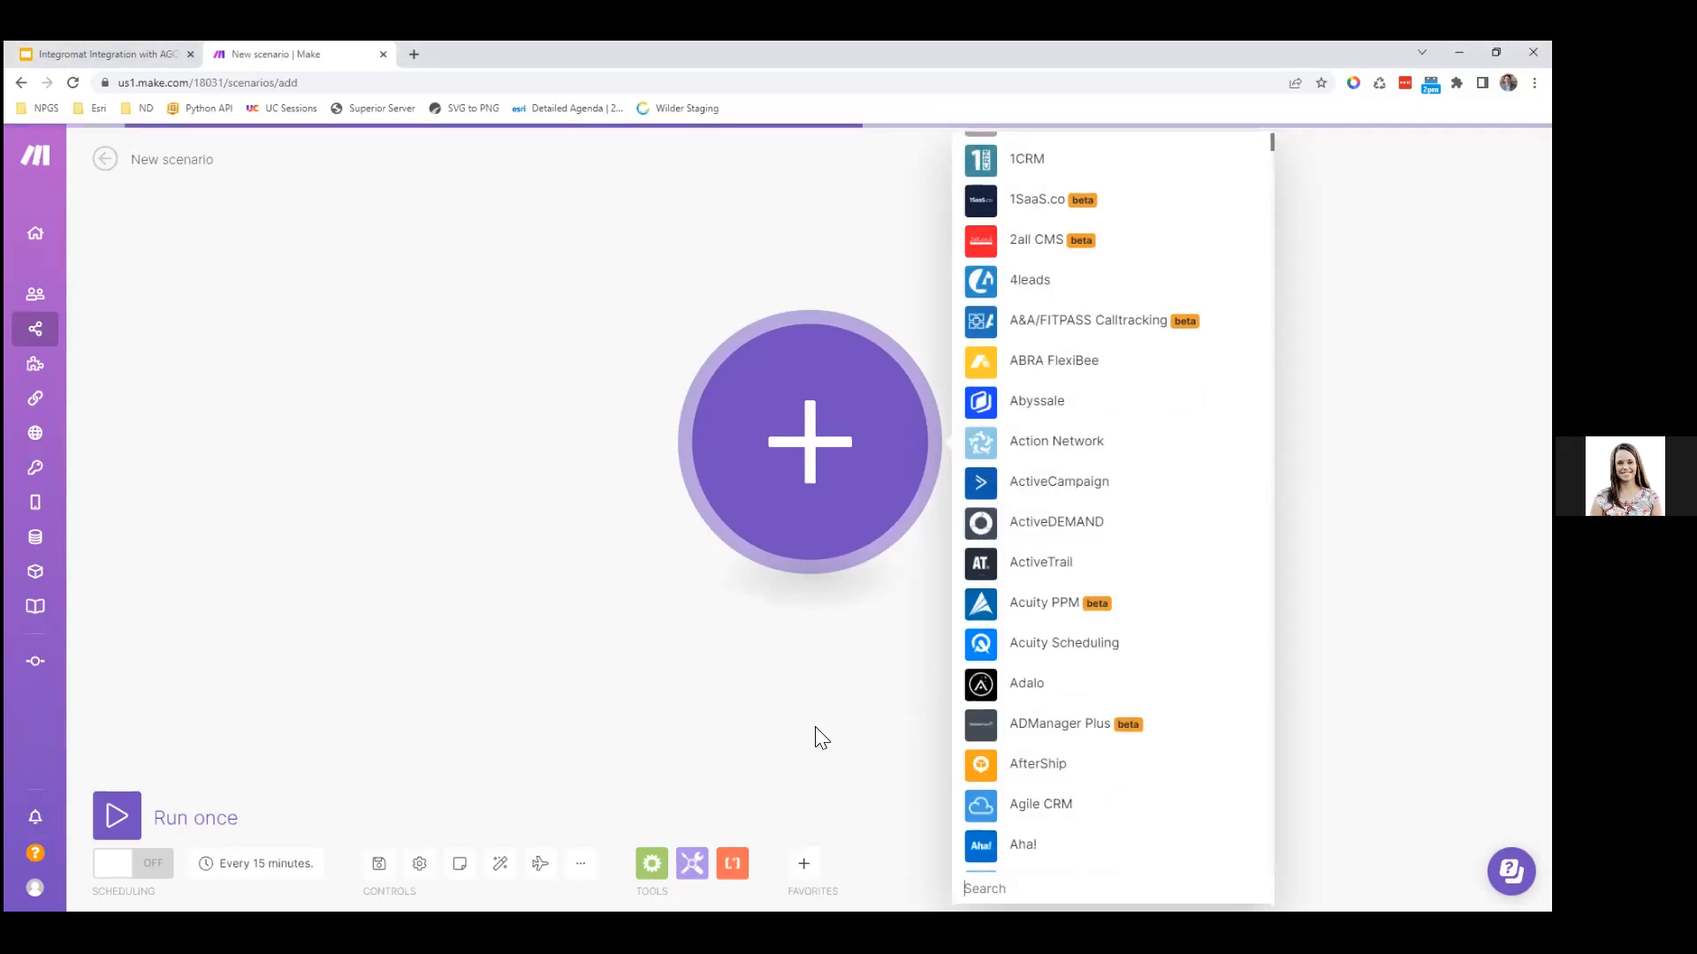
scroll(1090, 354, "up", 1)
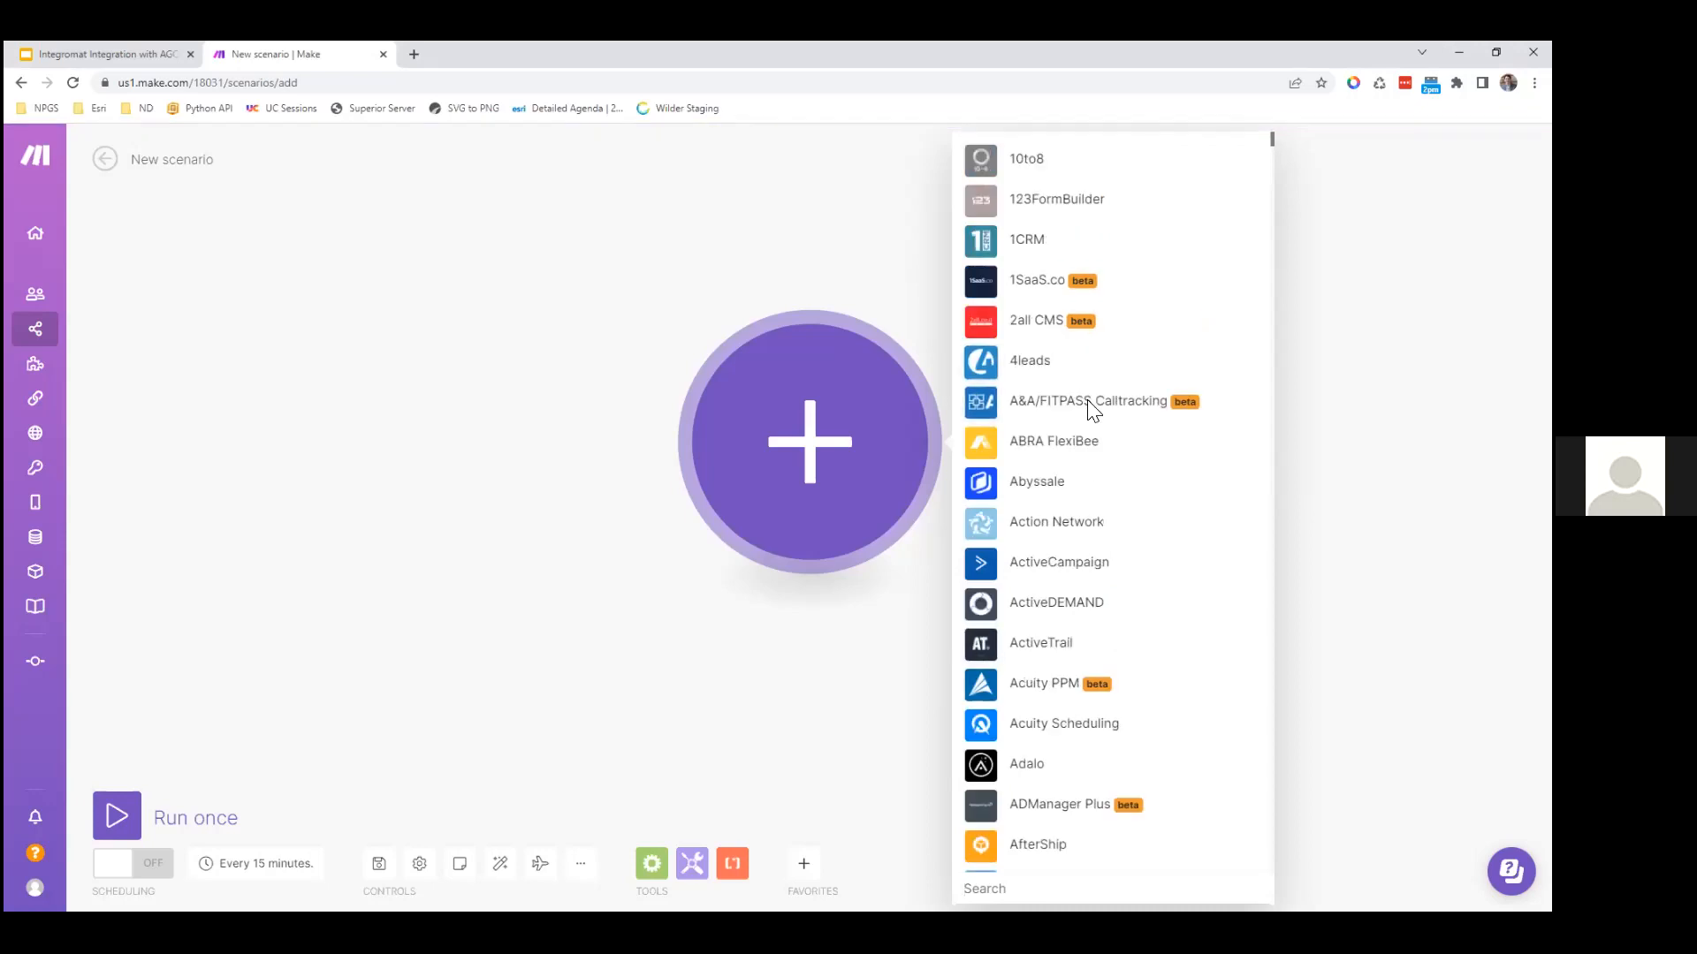
scroll(1089, 402, "down", 5)
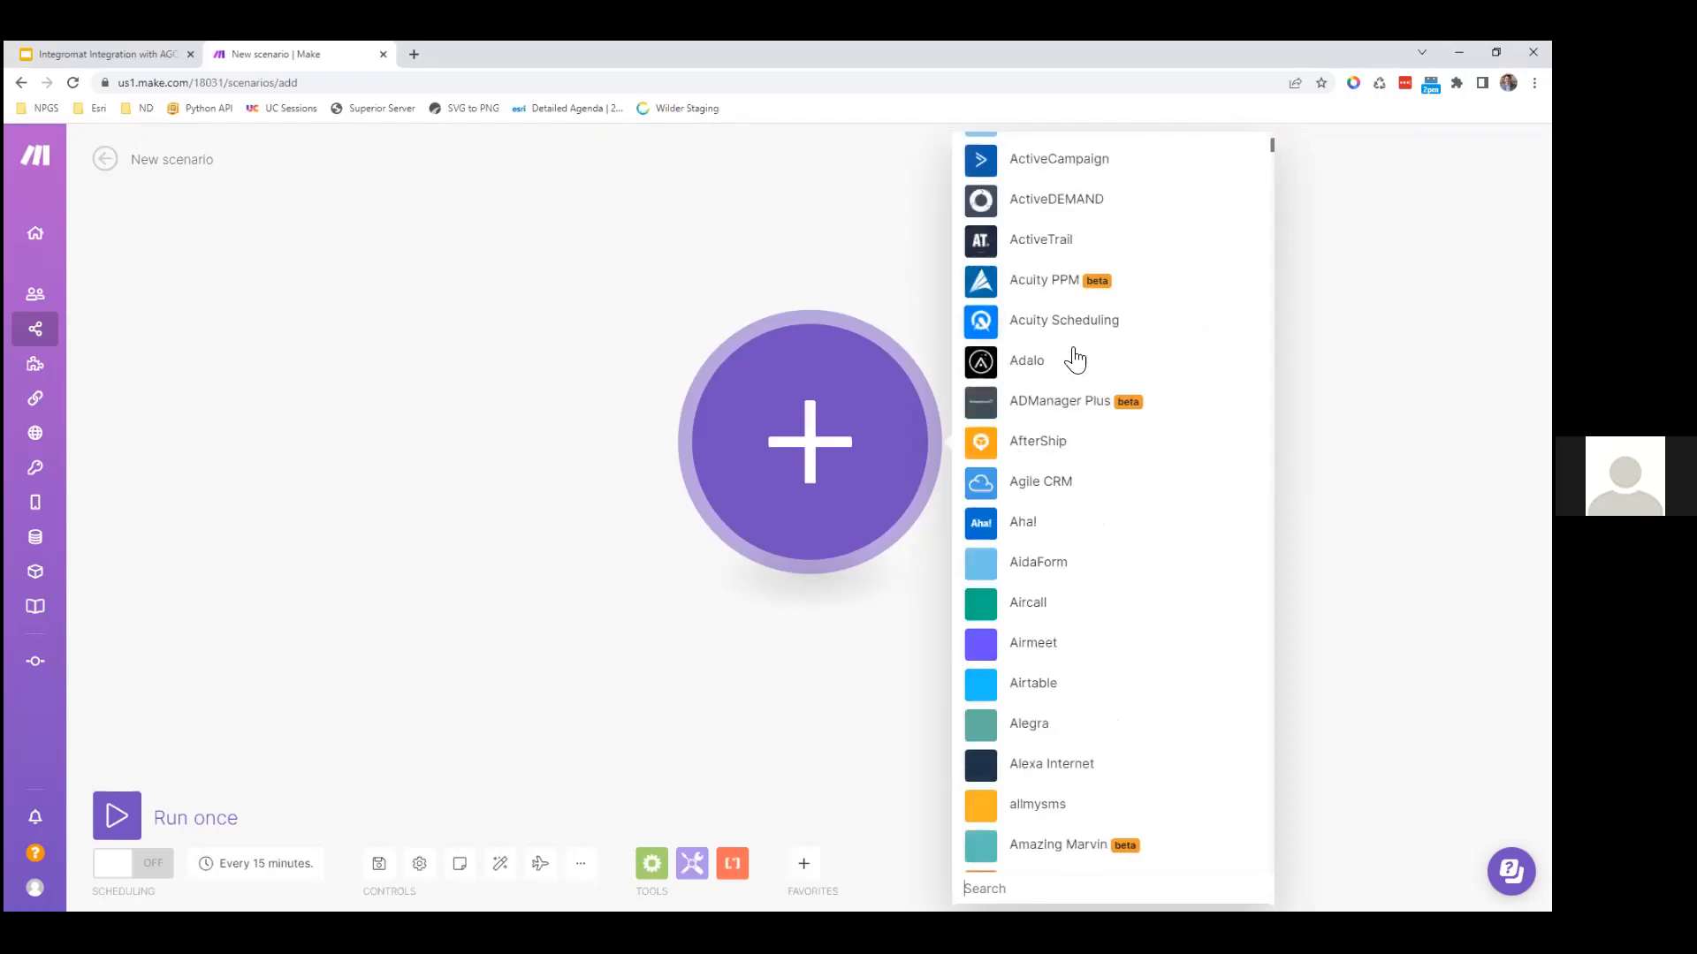
scroll(1181, 737, "down", 2)
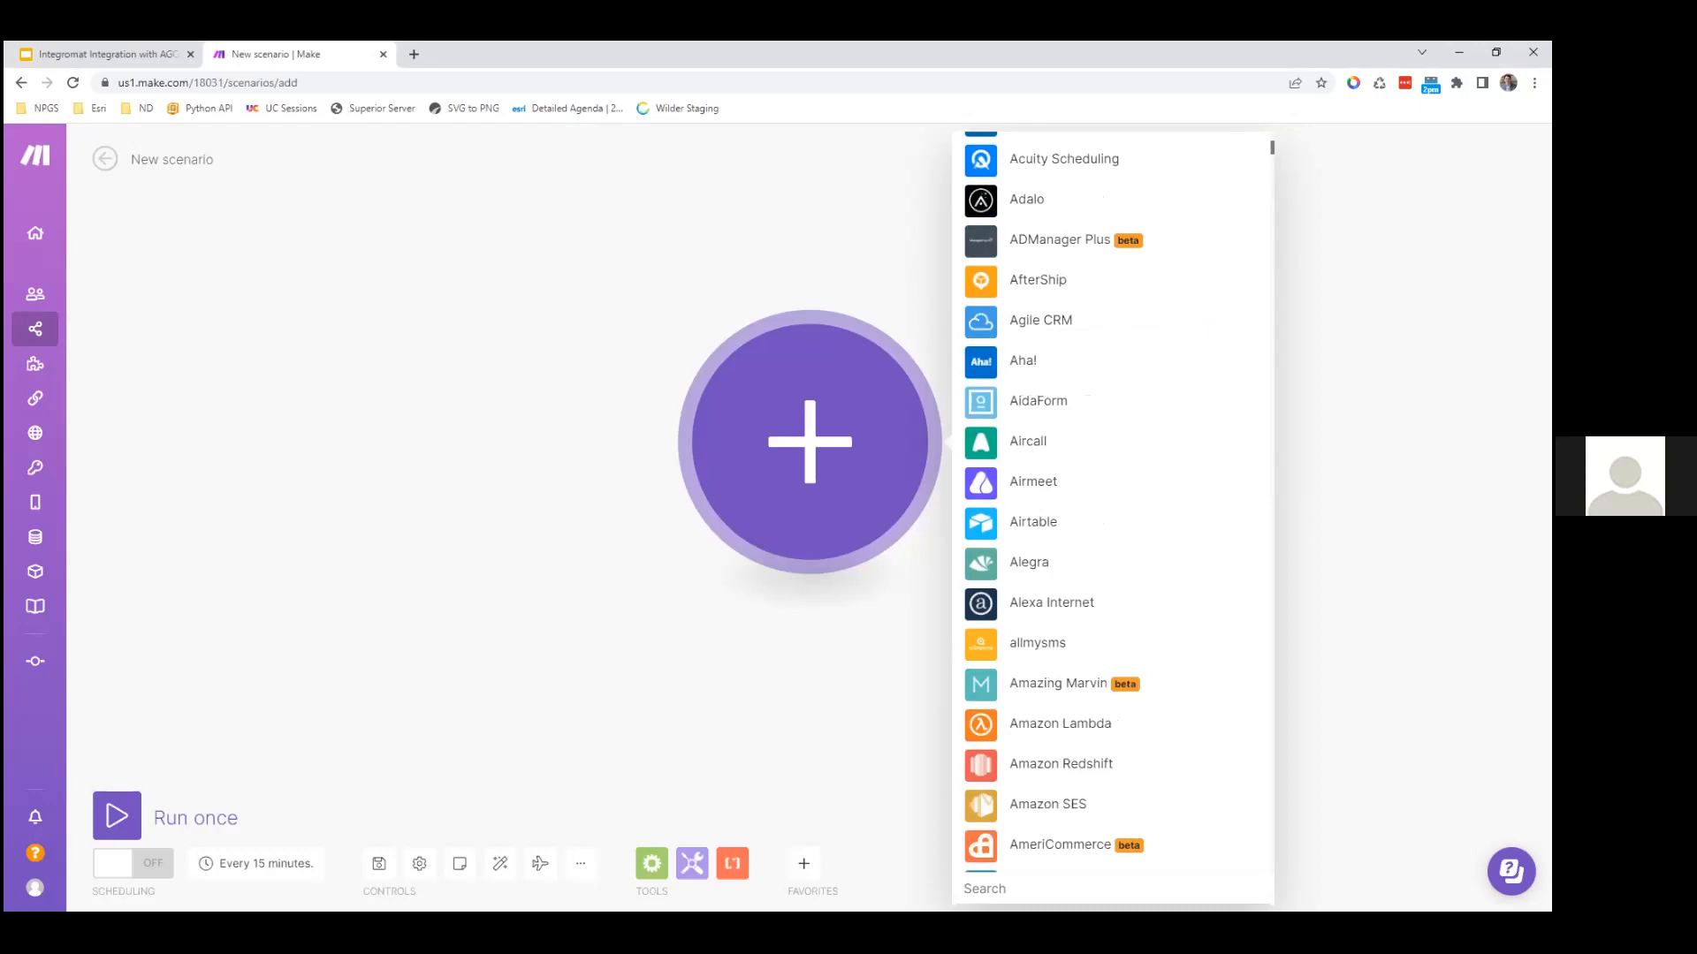
type("survey123")
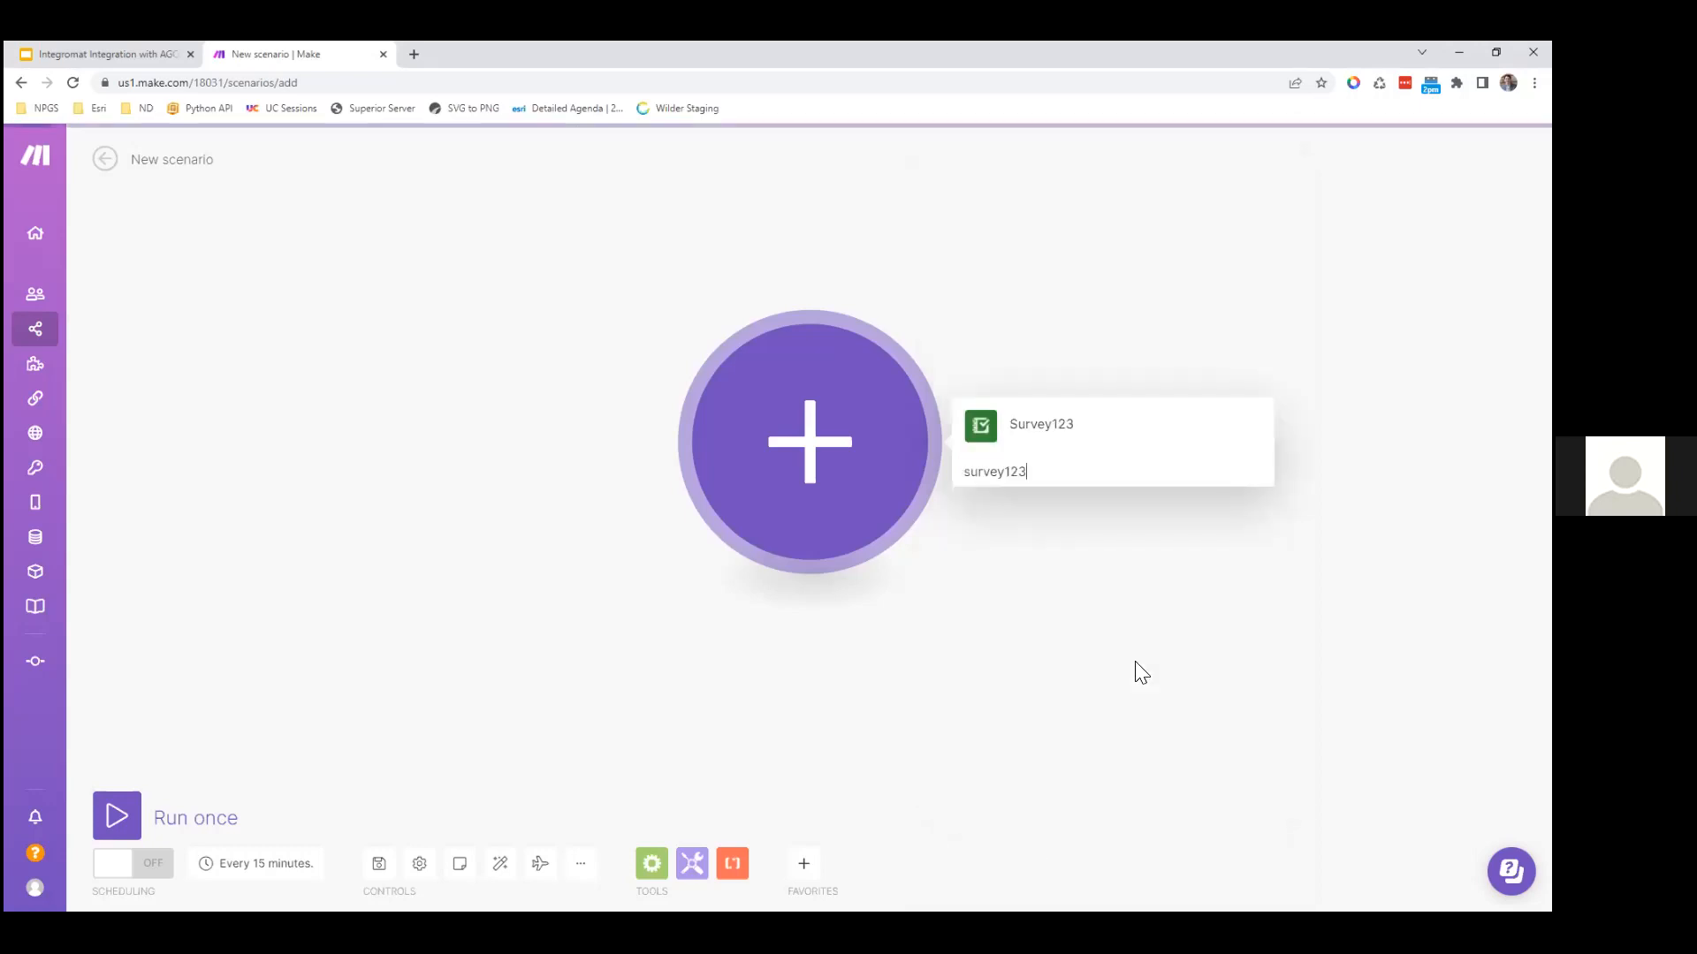
left_click(1032, 446)
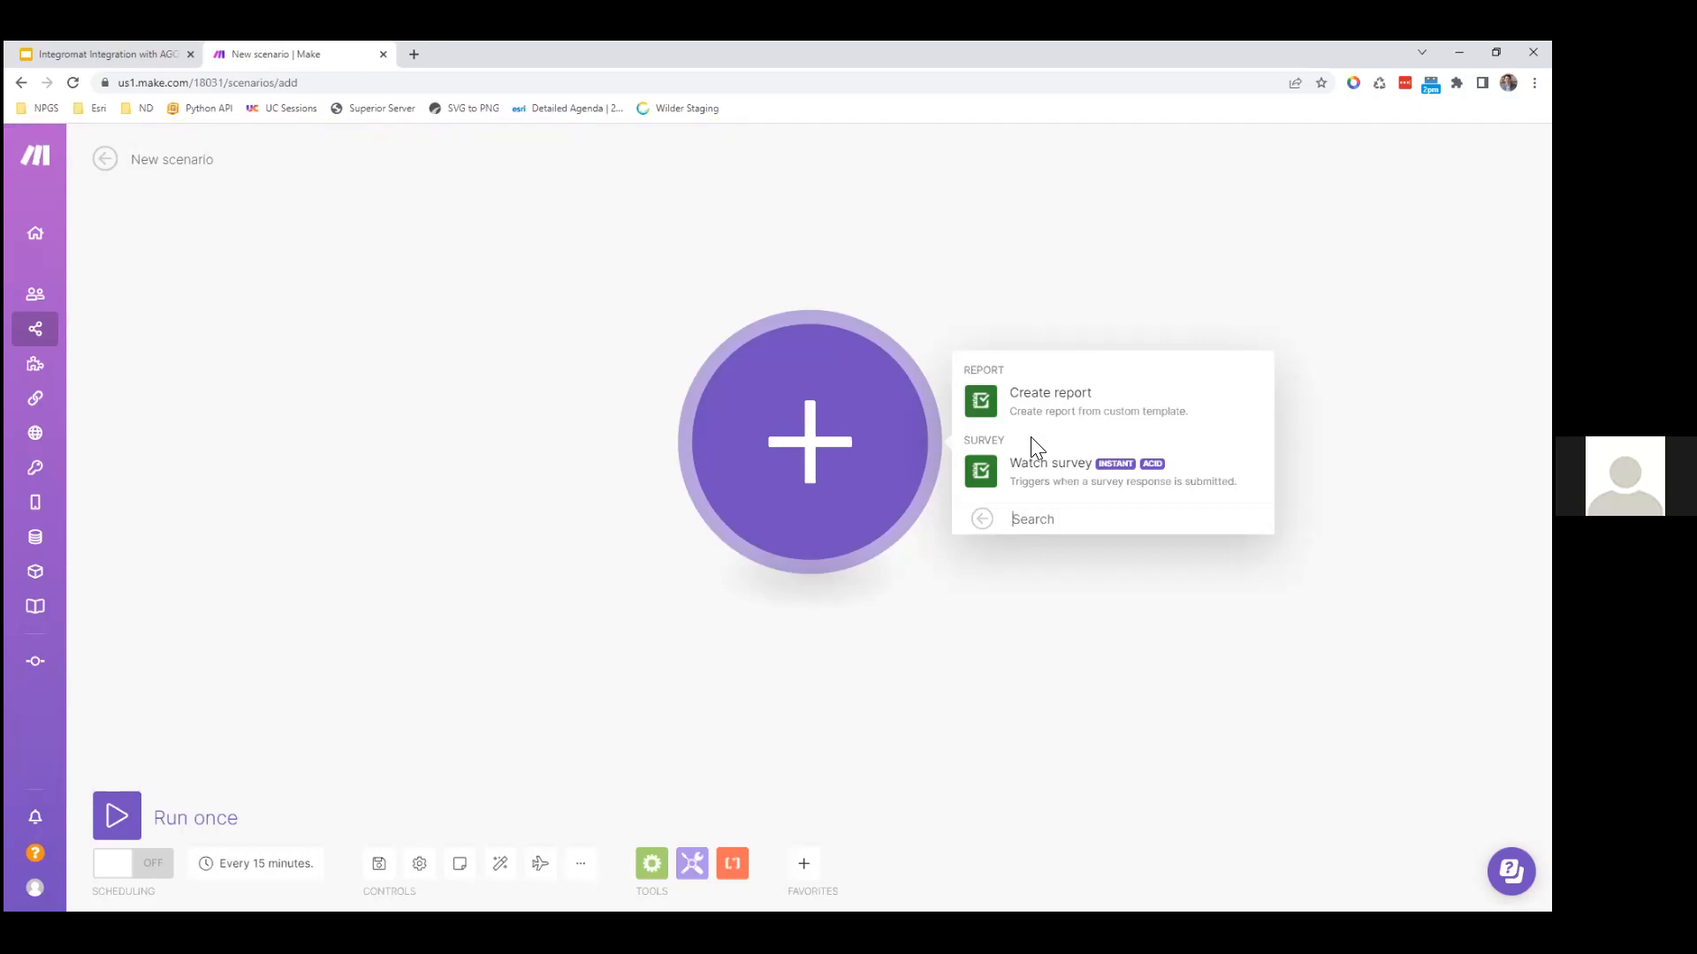
Step: Choose Survey123 Watch survey as the trigger and check its existing webhooks
left_click(1032, 482)
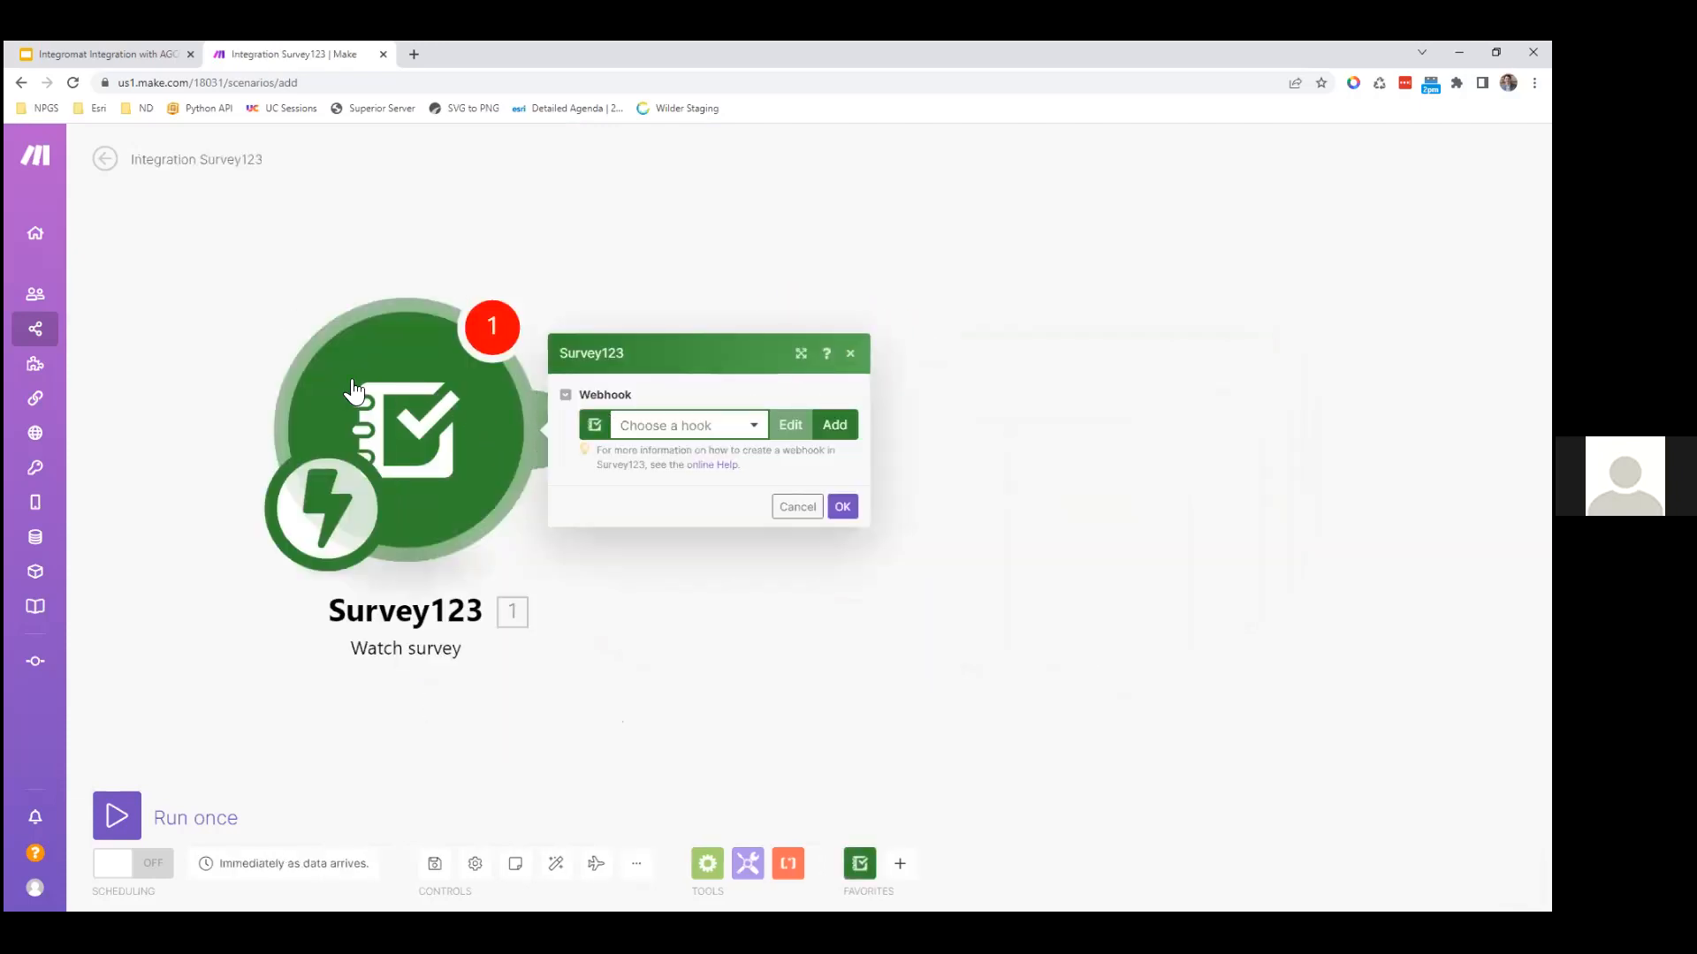
left_click(754, 431)
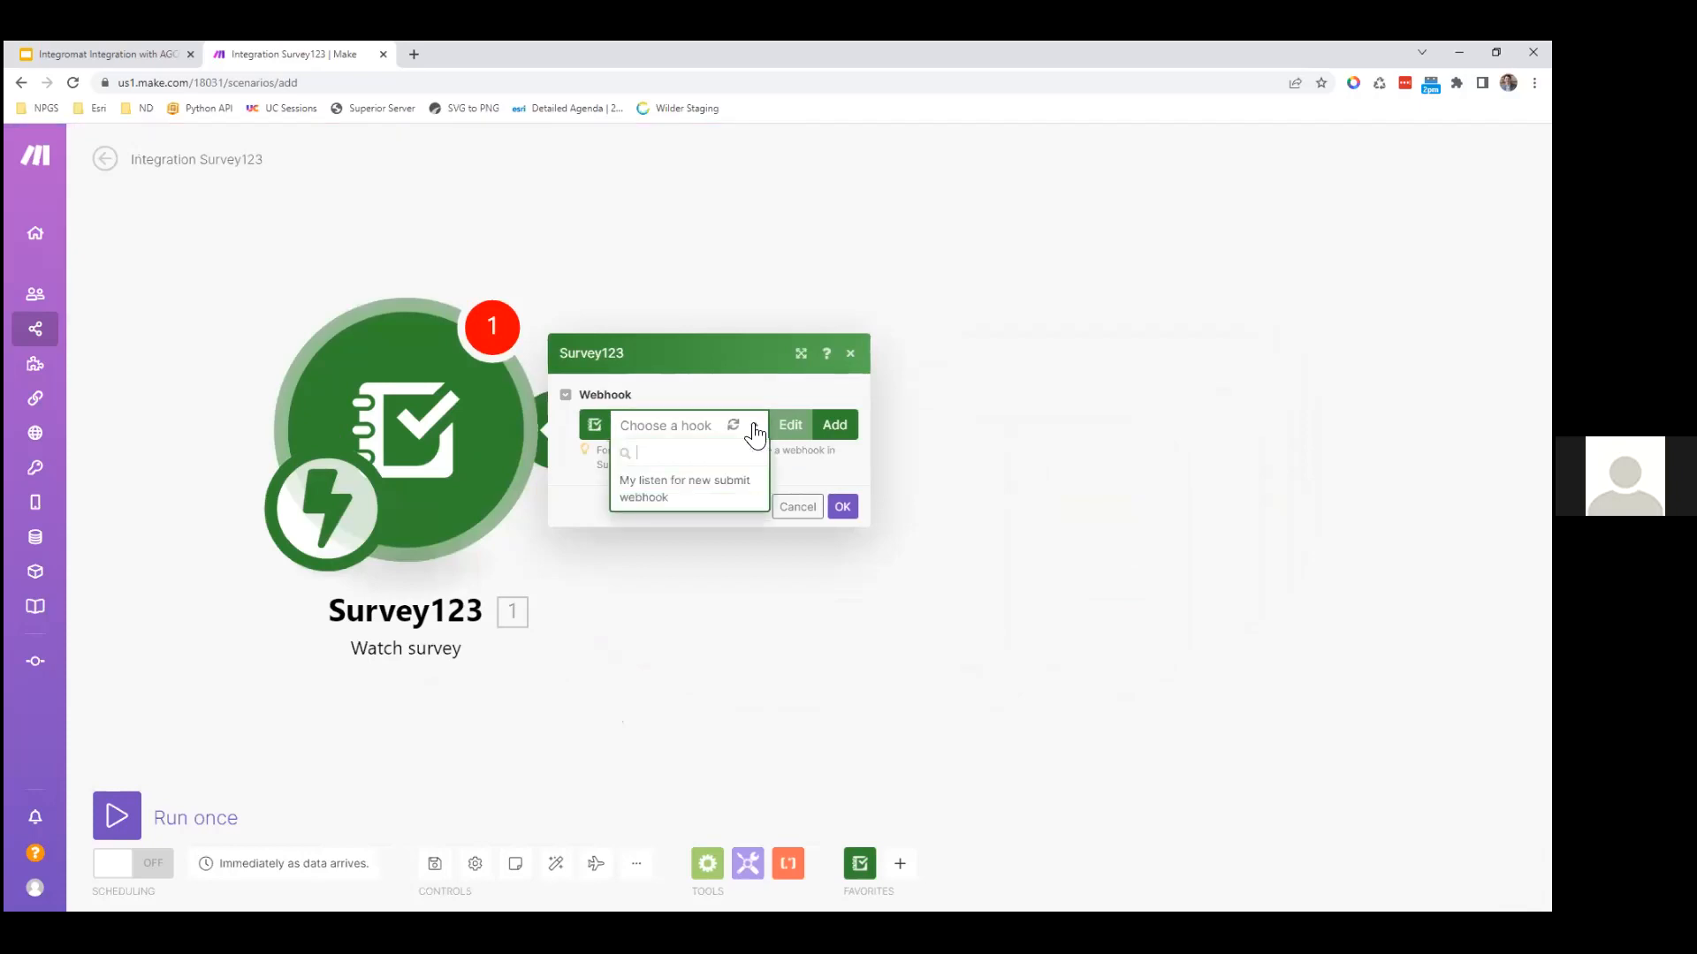
left_click(754, 431)
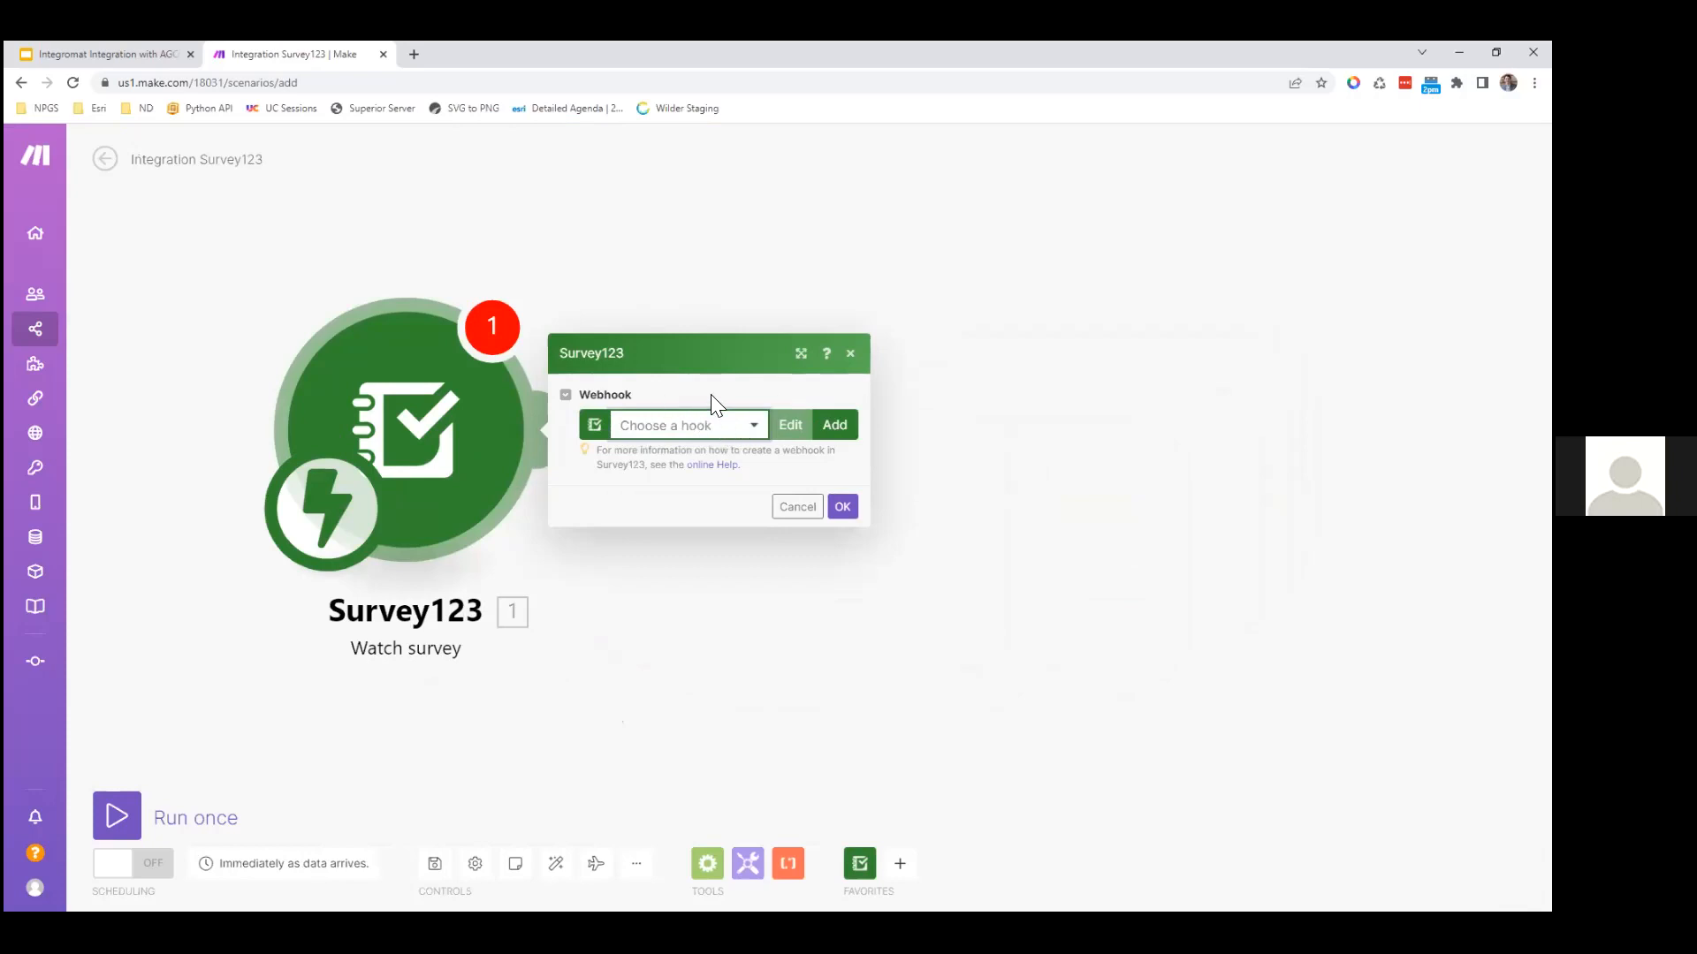
Step: Create and save a webhook for the Park Issues survey, toggling portal info in the payload
left_click(835, 426)
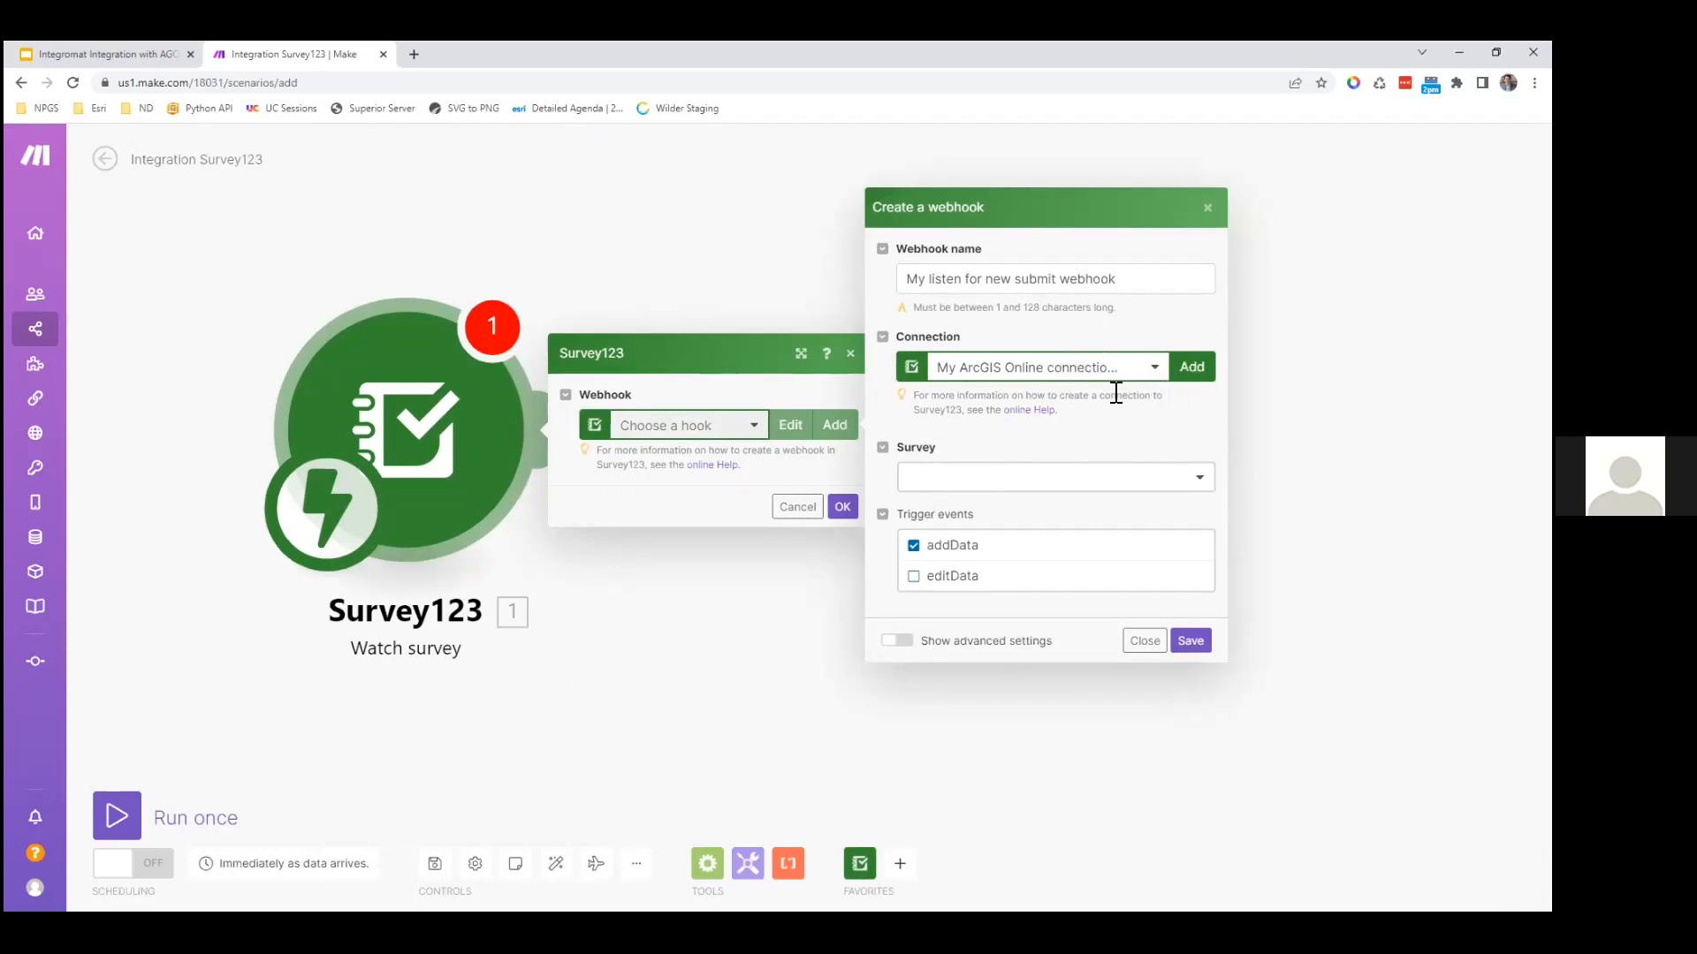
left_click(970, 478)
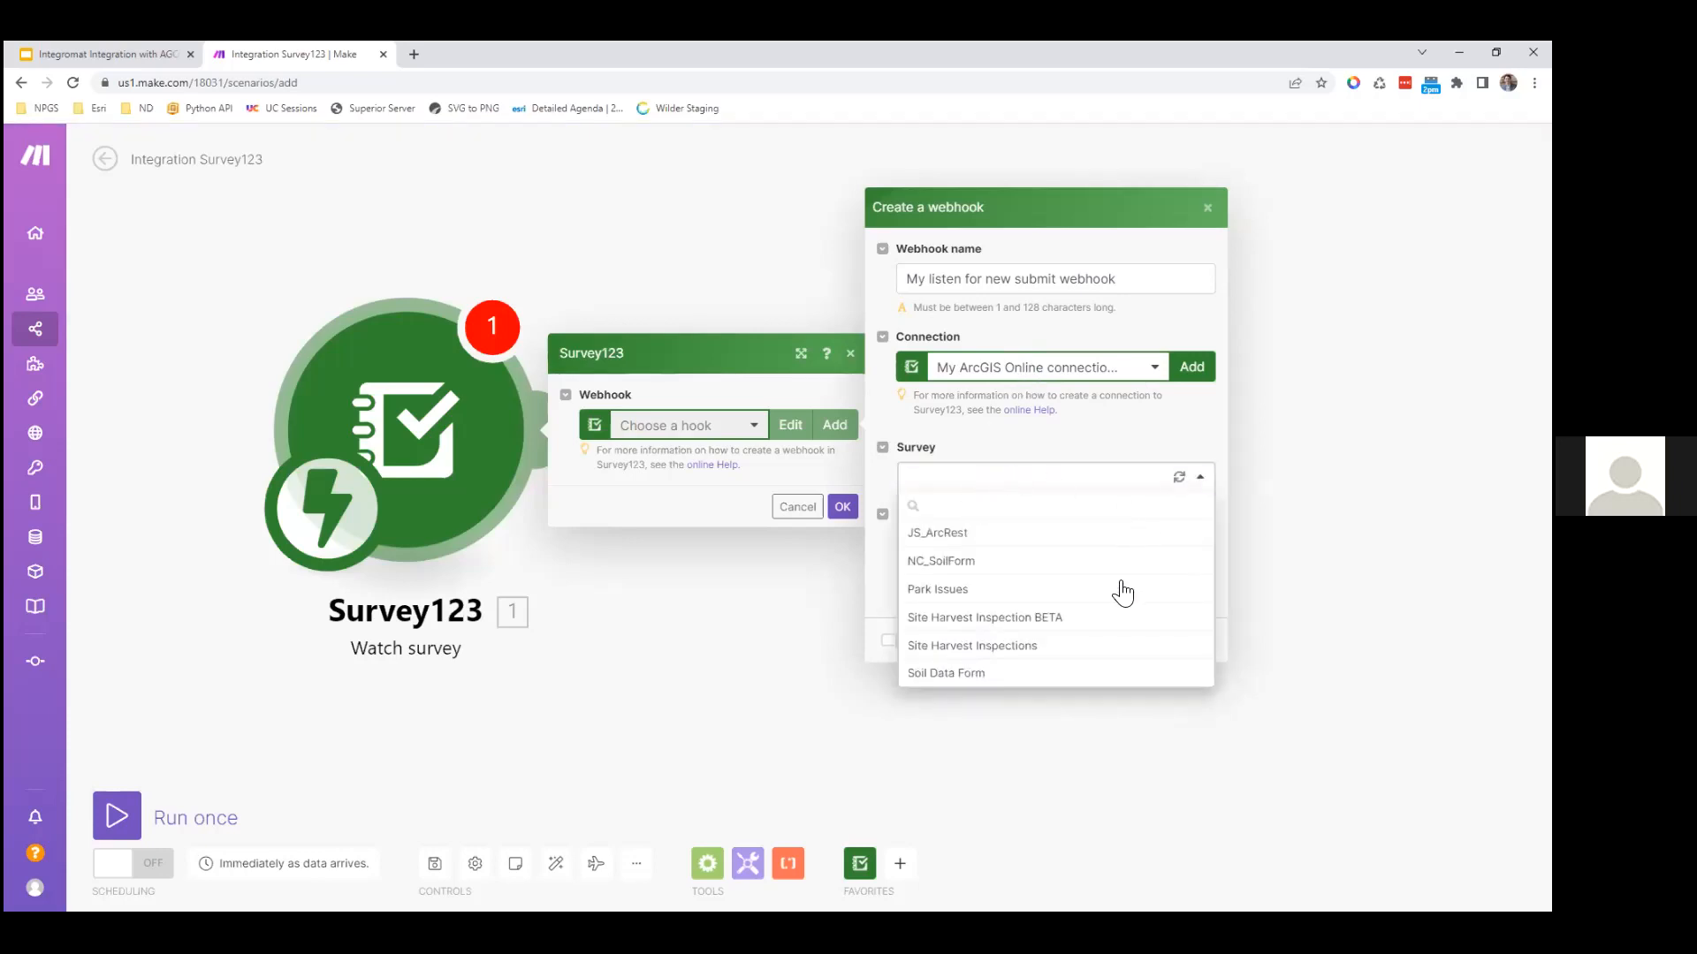
left_click(970, 590)
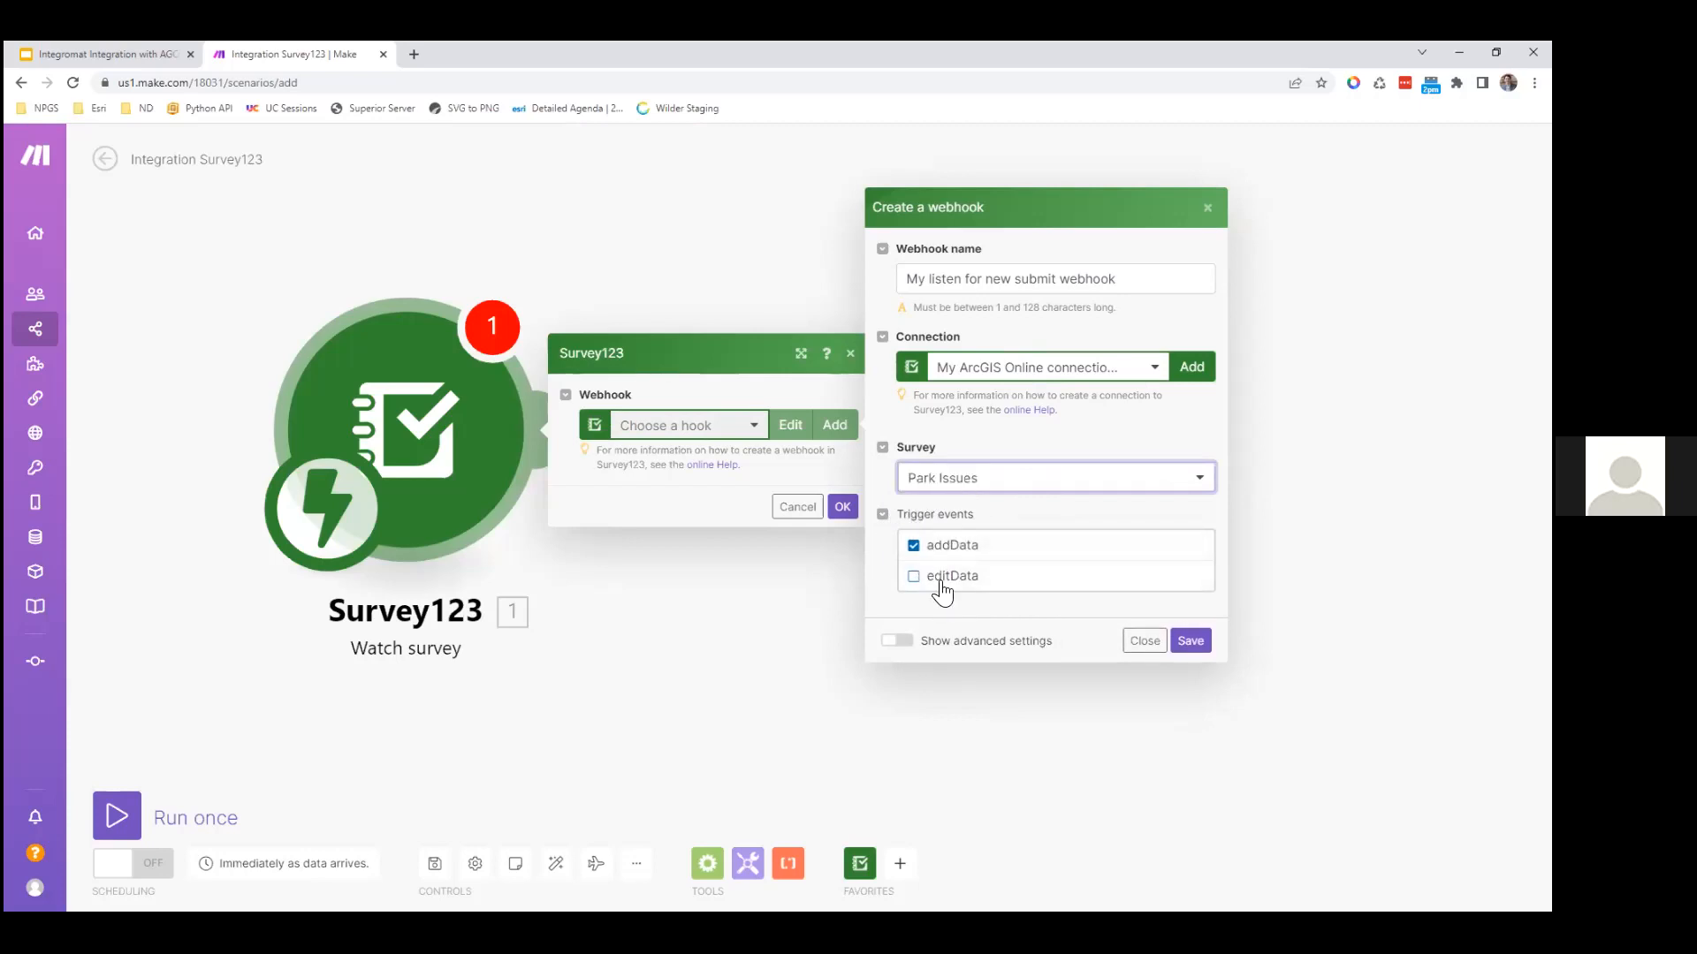
left_click(895, 640)
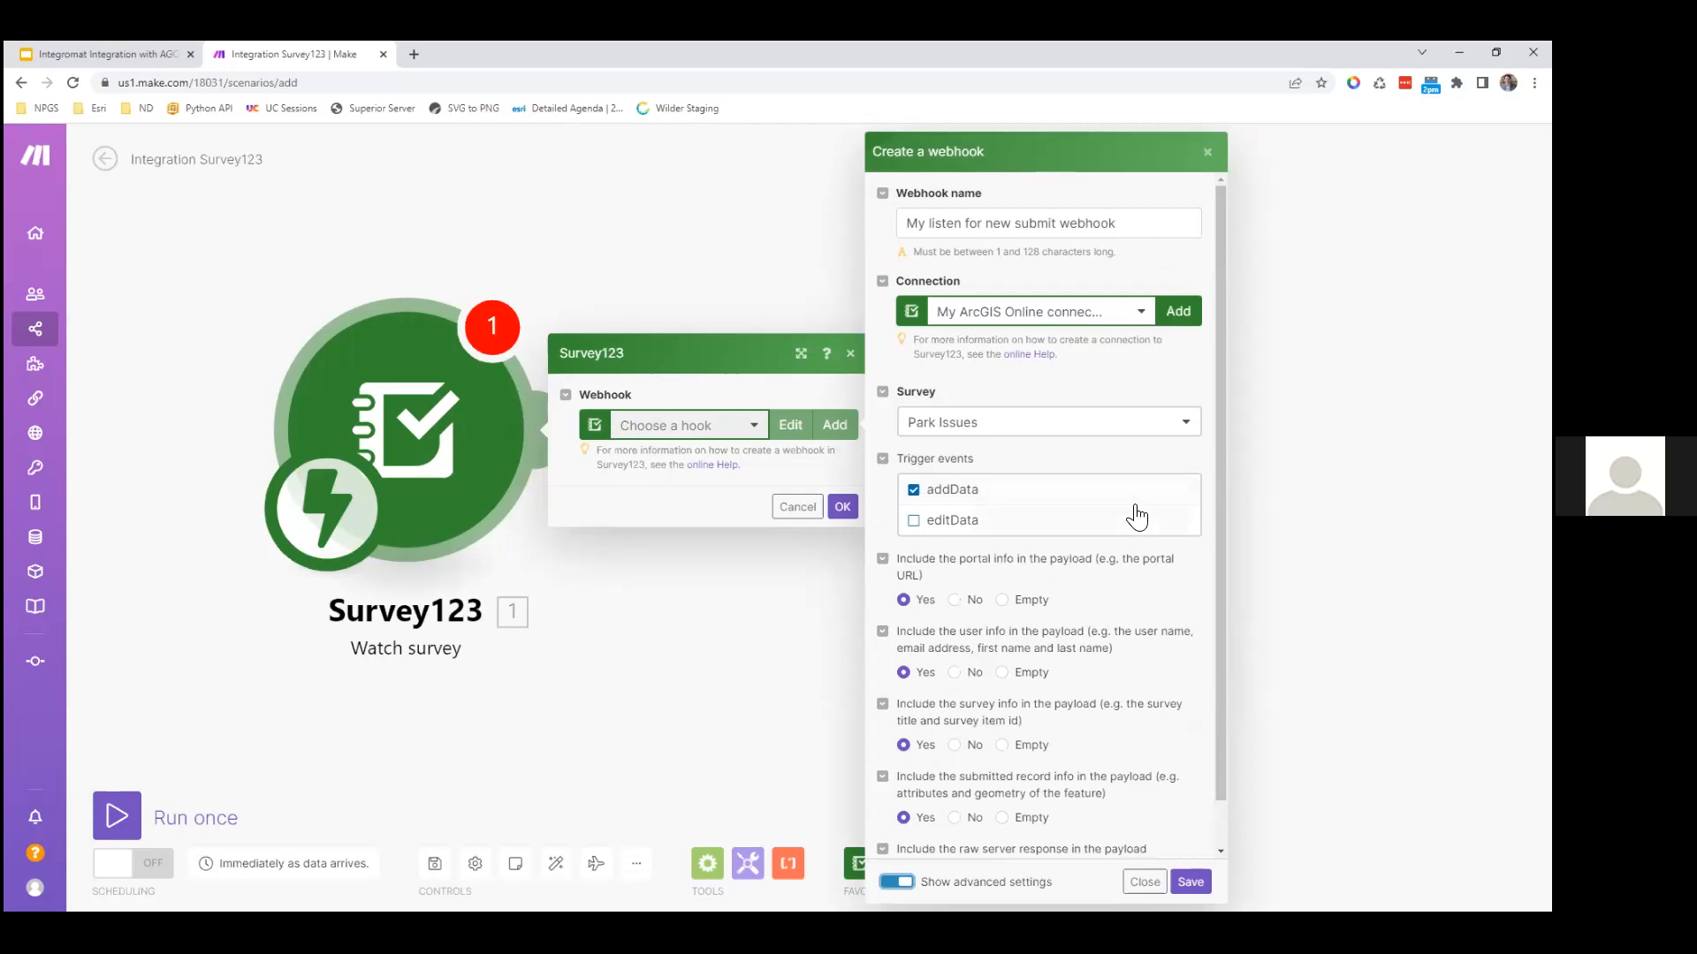
scroll(1131, 516, "down", 1)
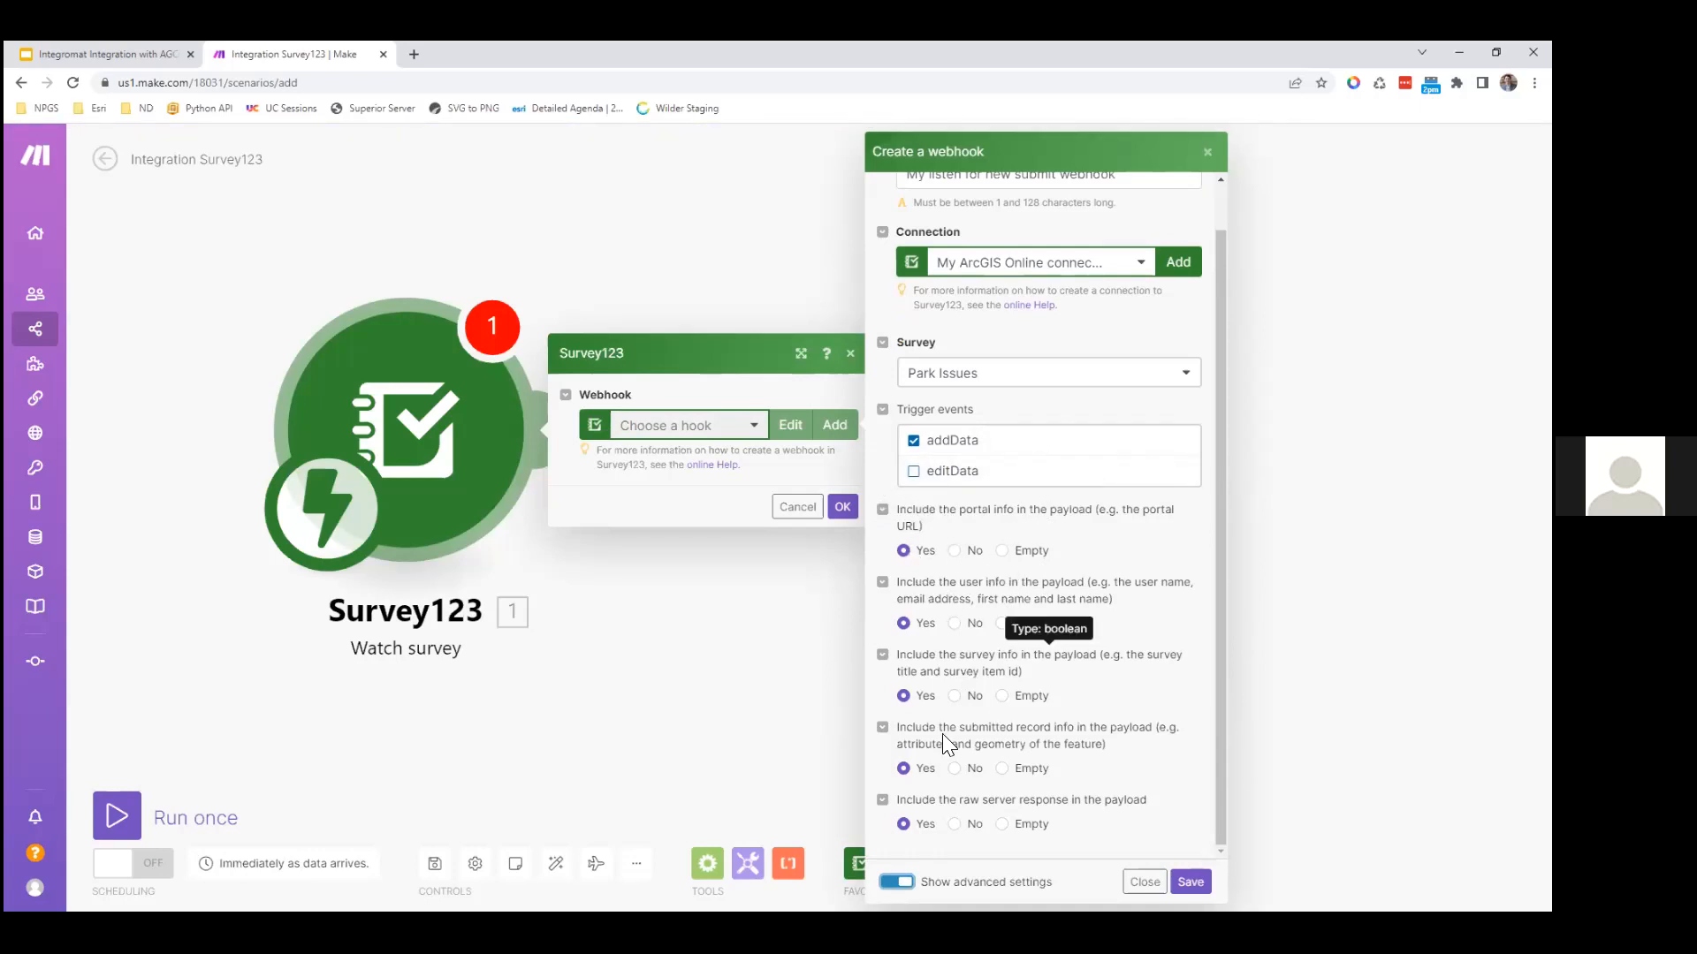
left_click(881, 510)
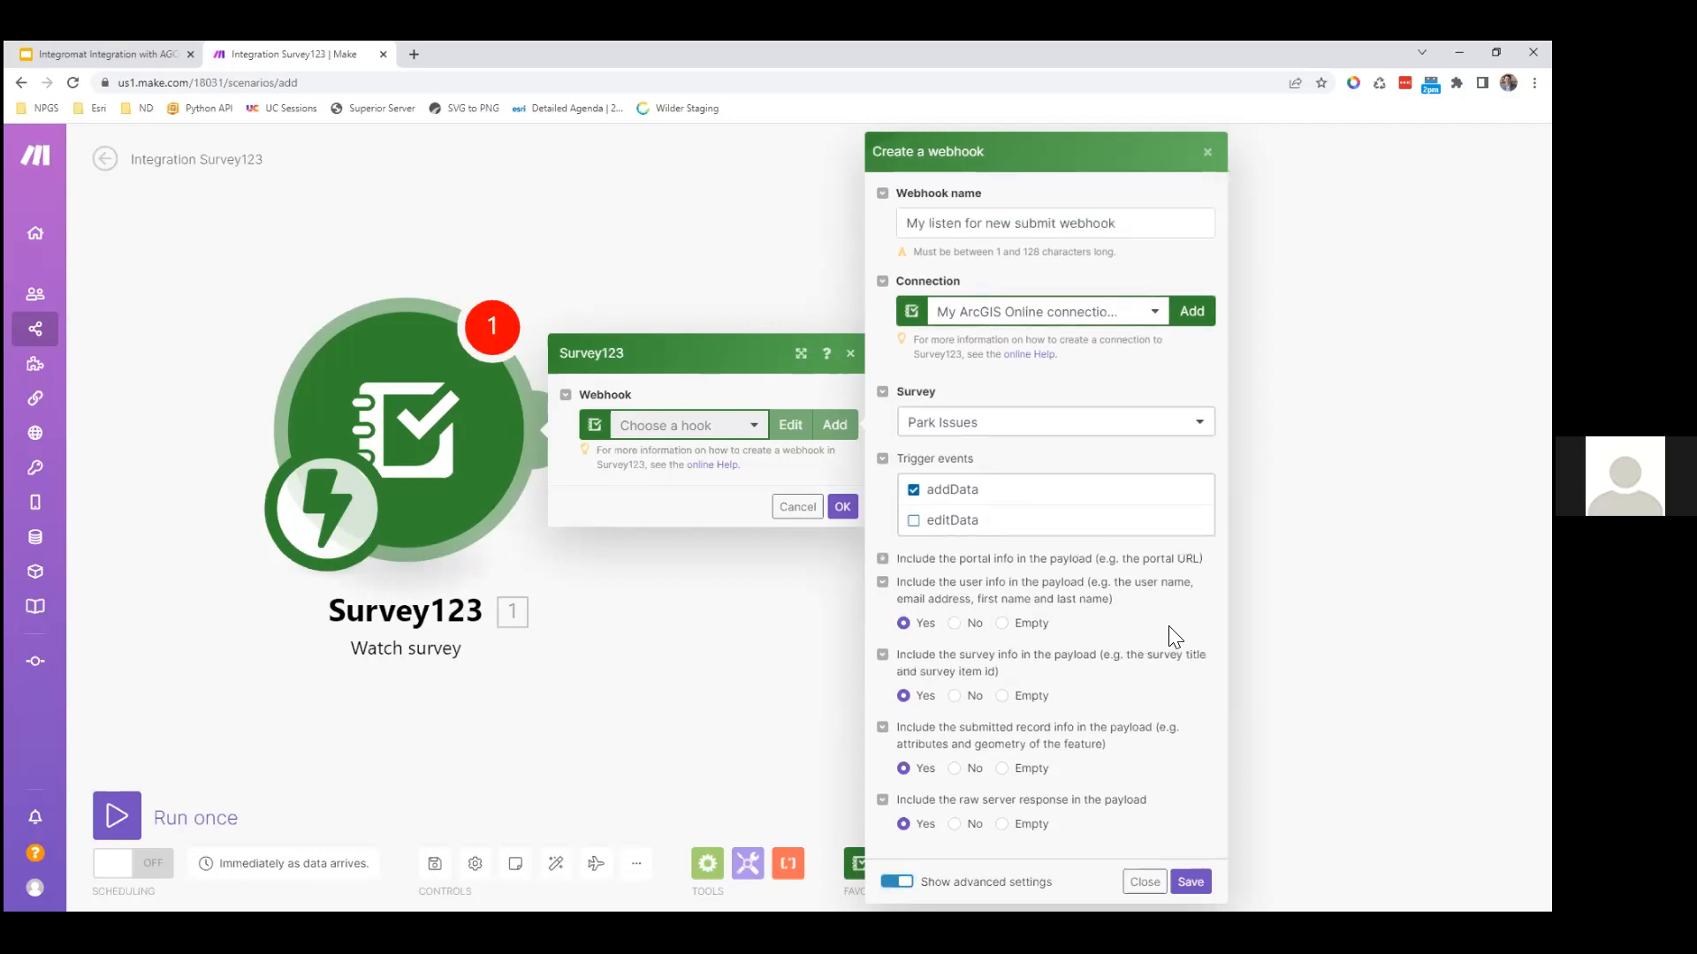
left_click(896, 881)
left_click(1191, 641)
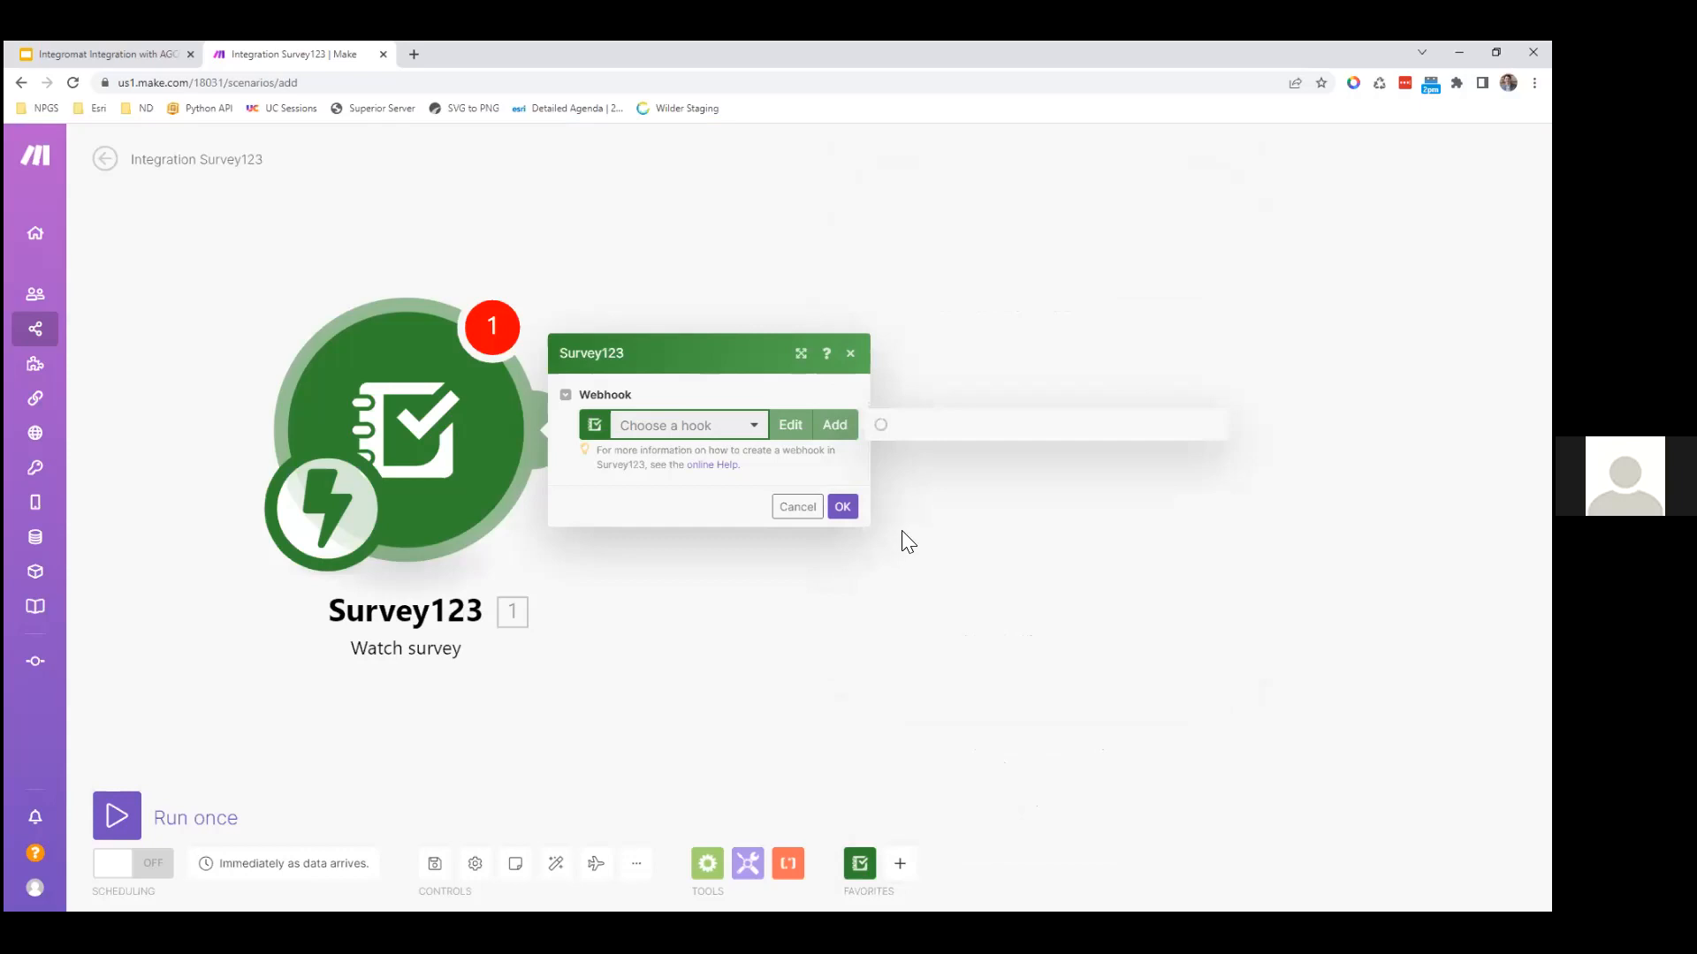
Step: Confirm the trigger's webhook and add a Gmail Send an email module after it
left_click(844, 508)
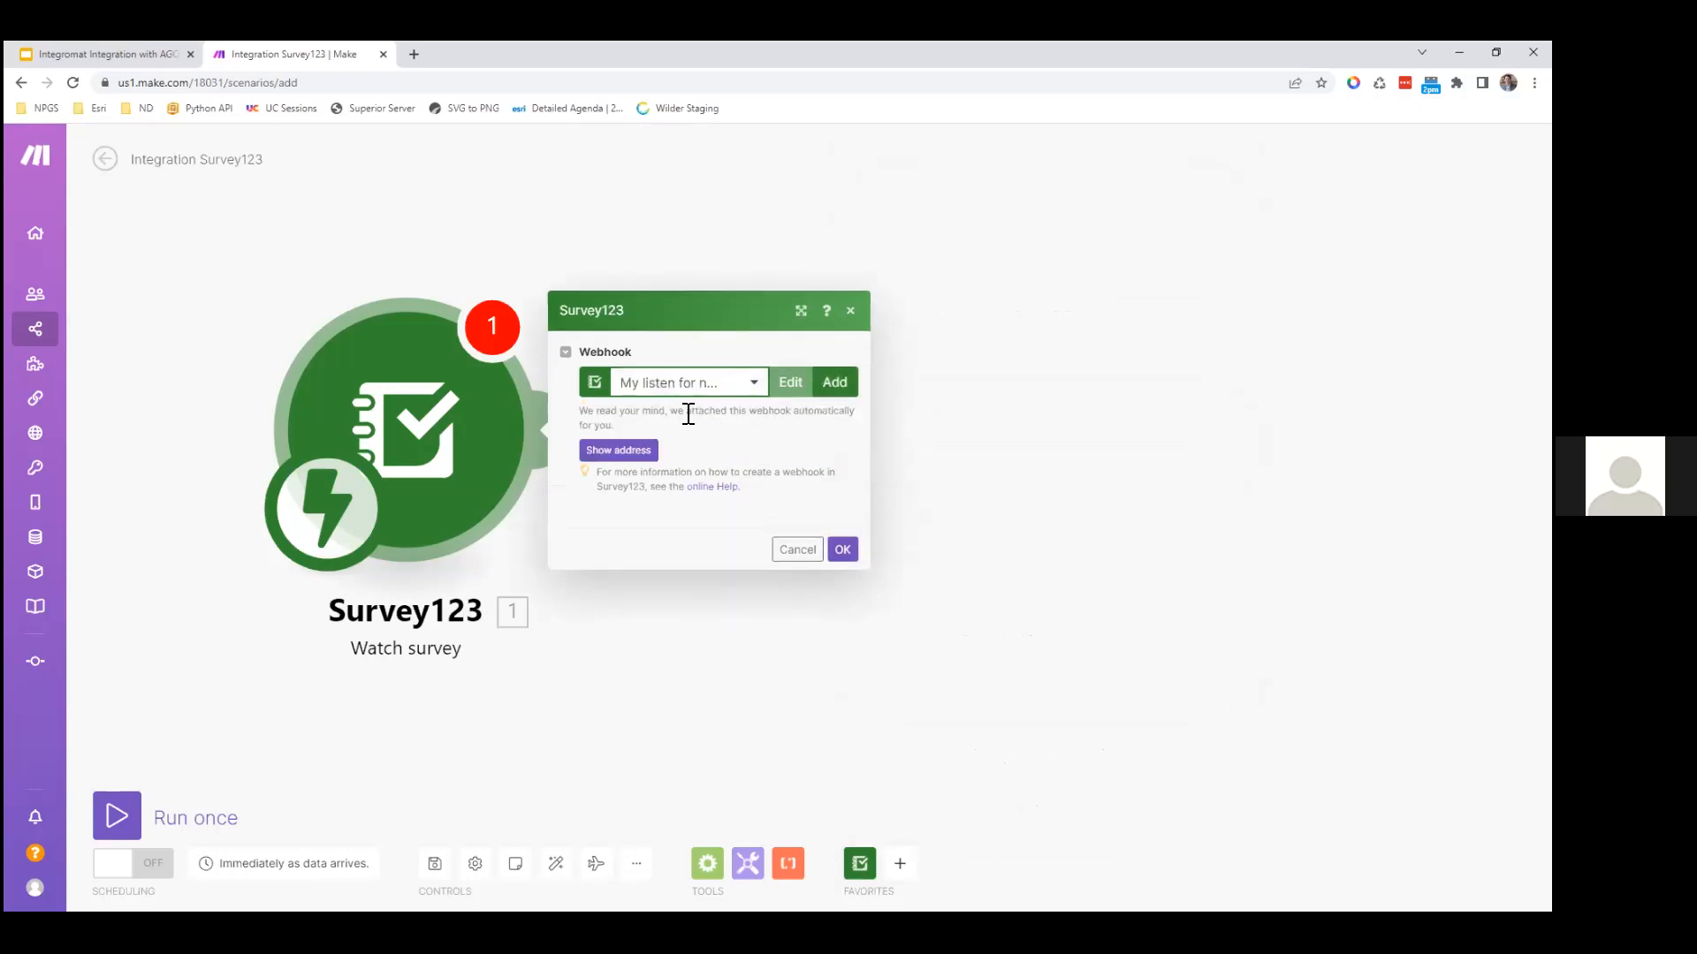
left_click(842, 550)
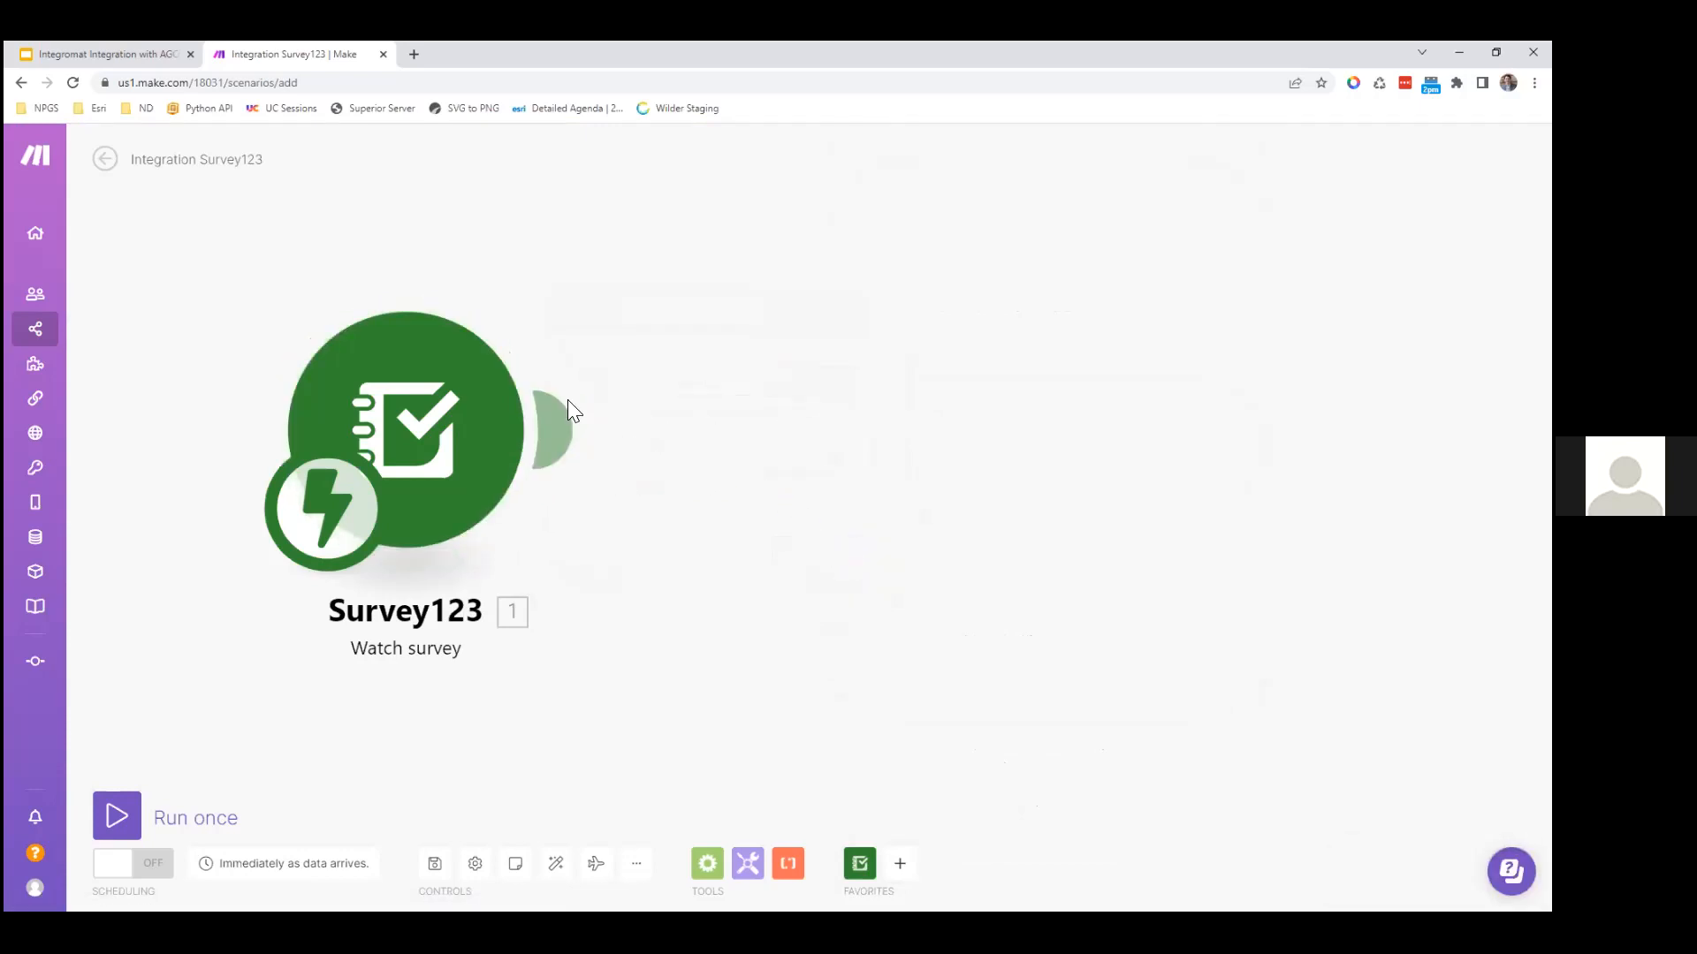
left_click(555, 429)
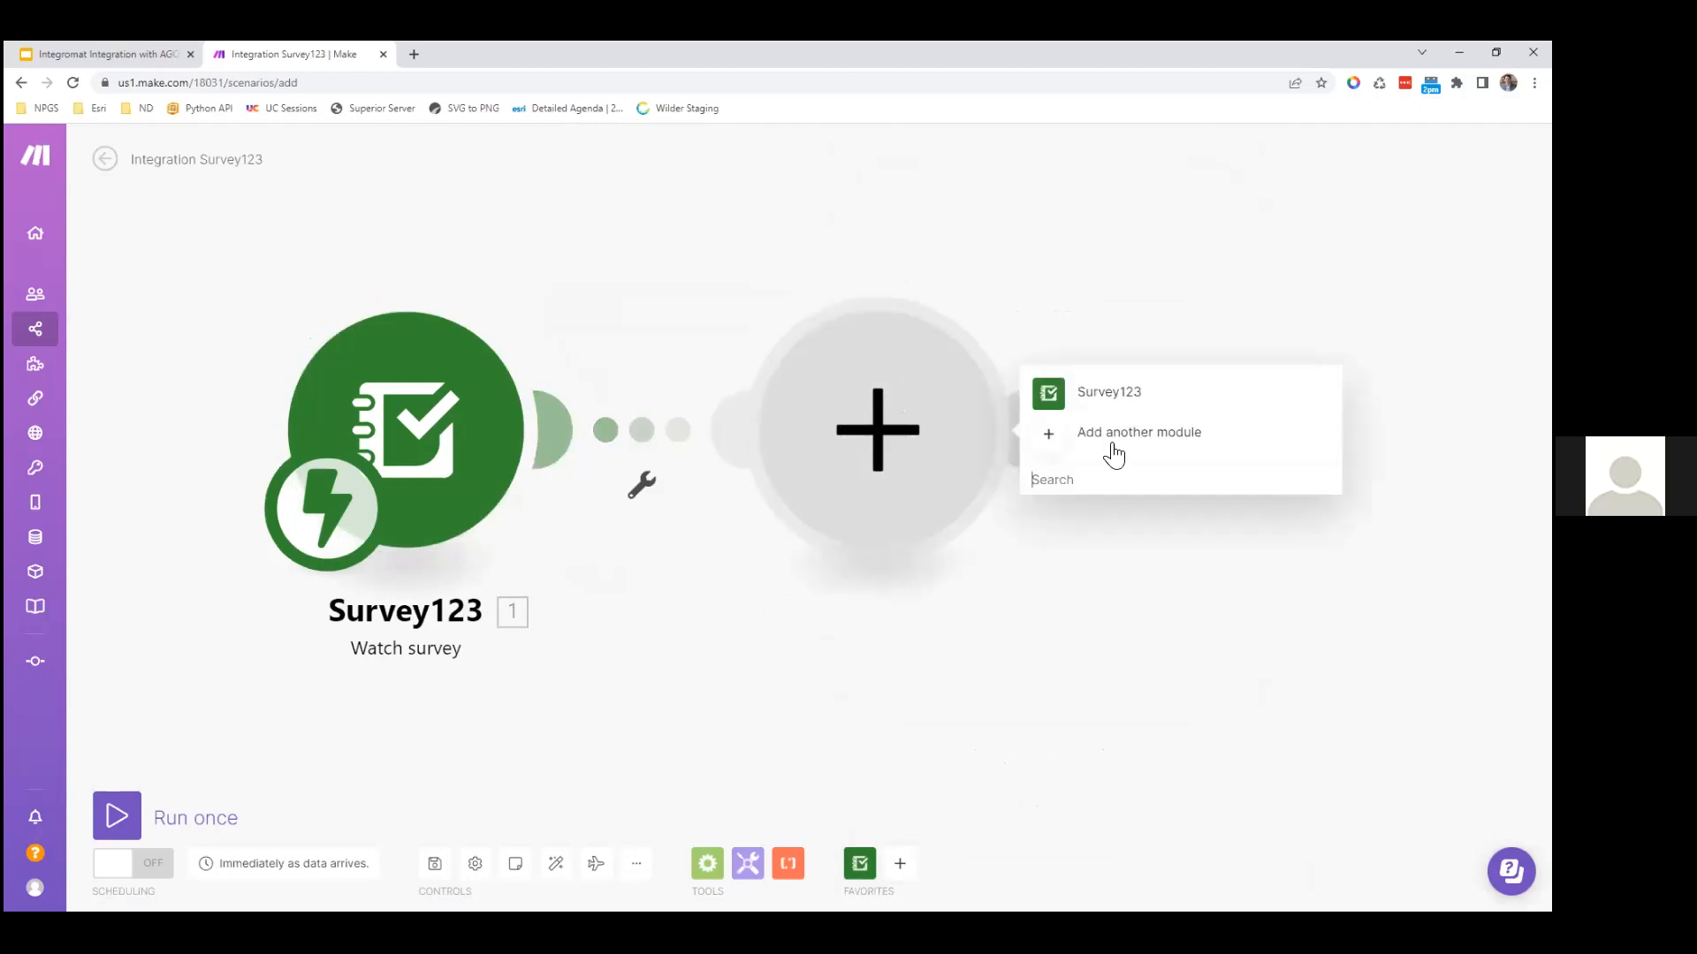
type("gmail")
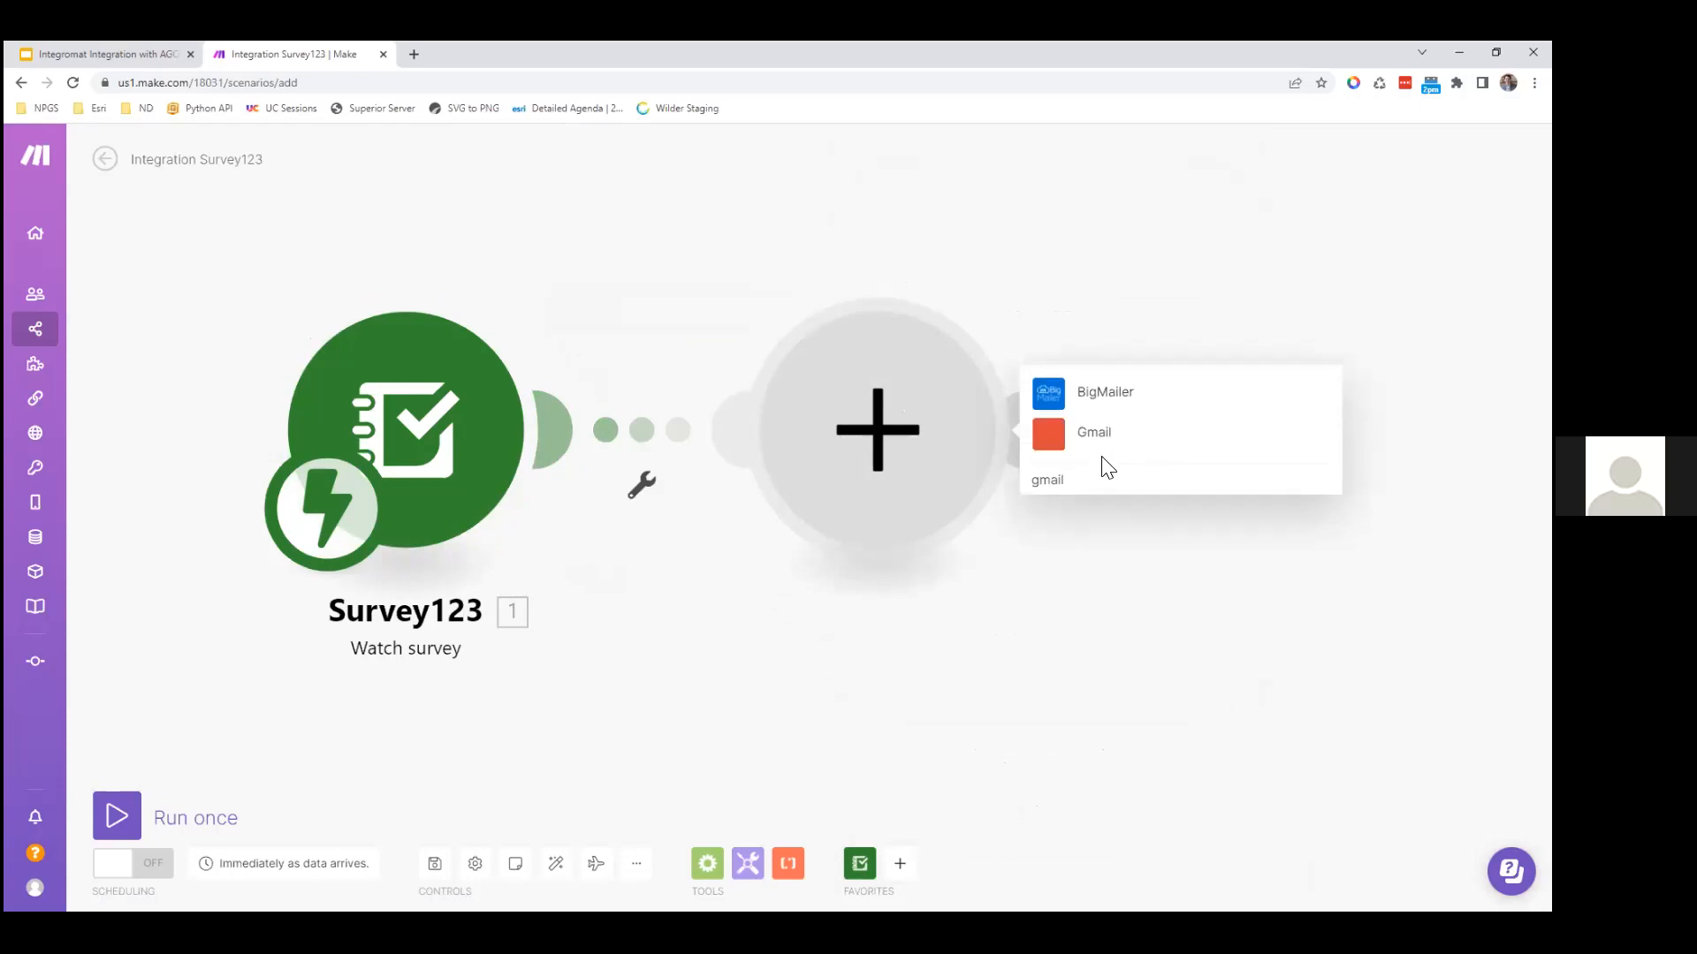
left_click(1094, 433)
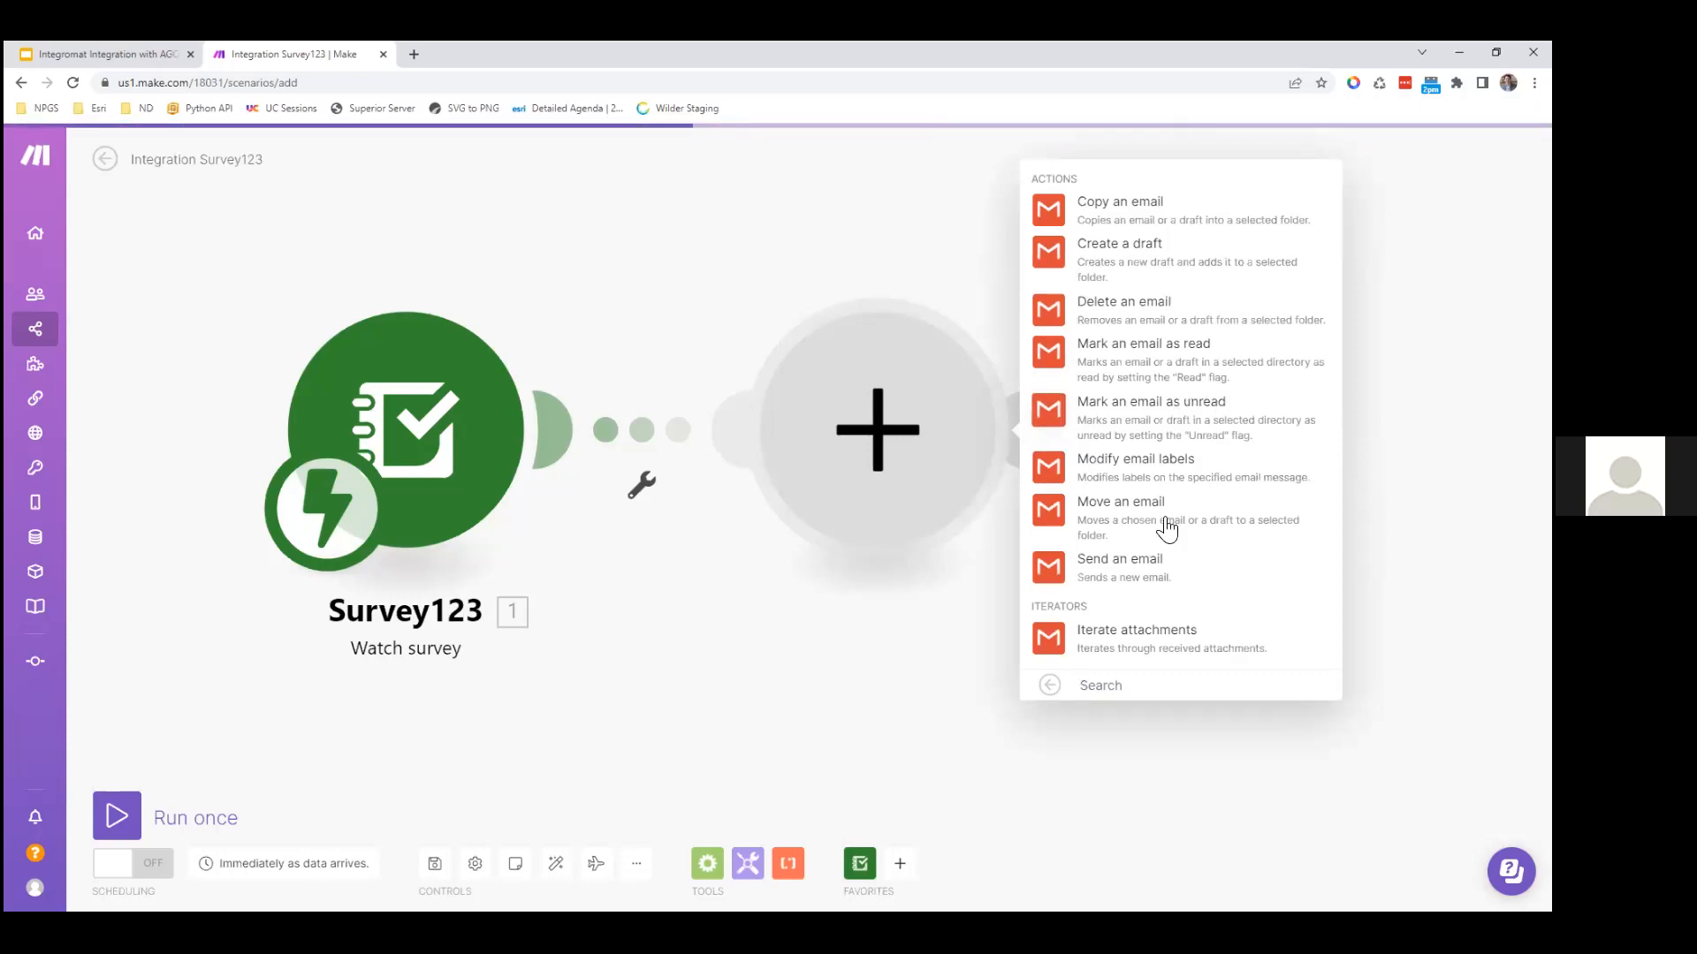
left_click(1119, 566)
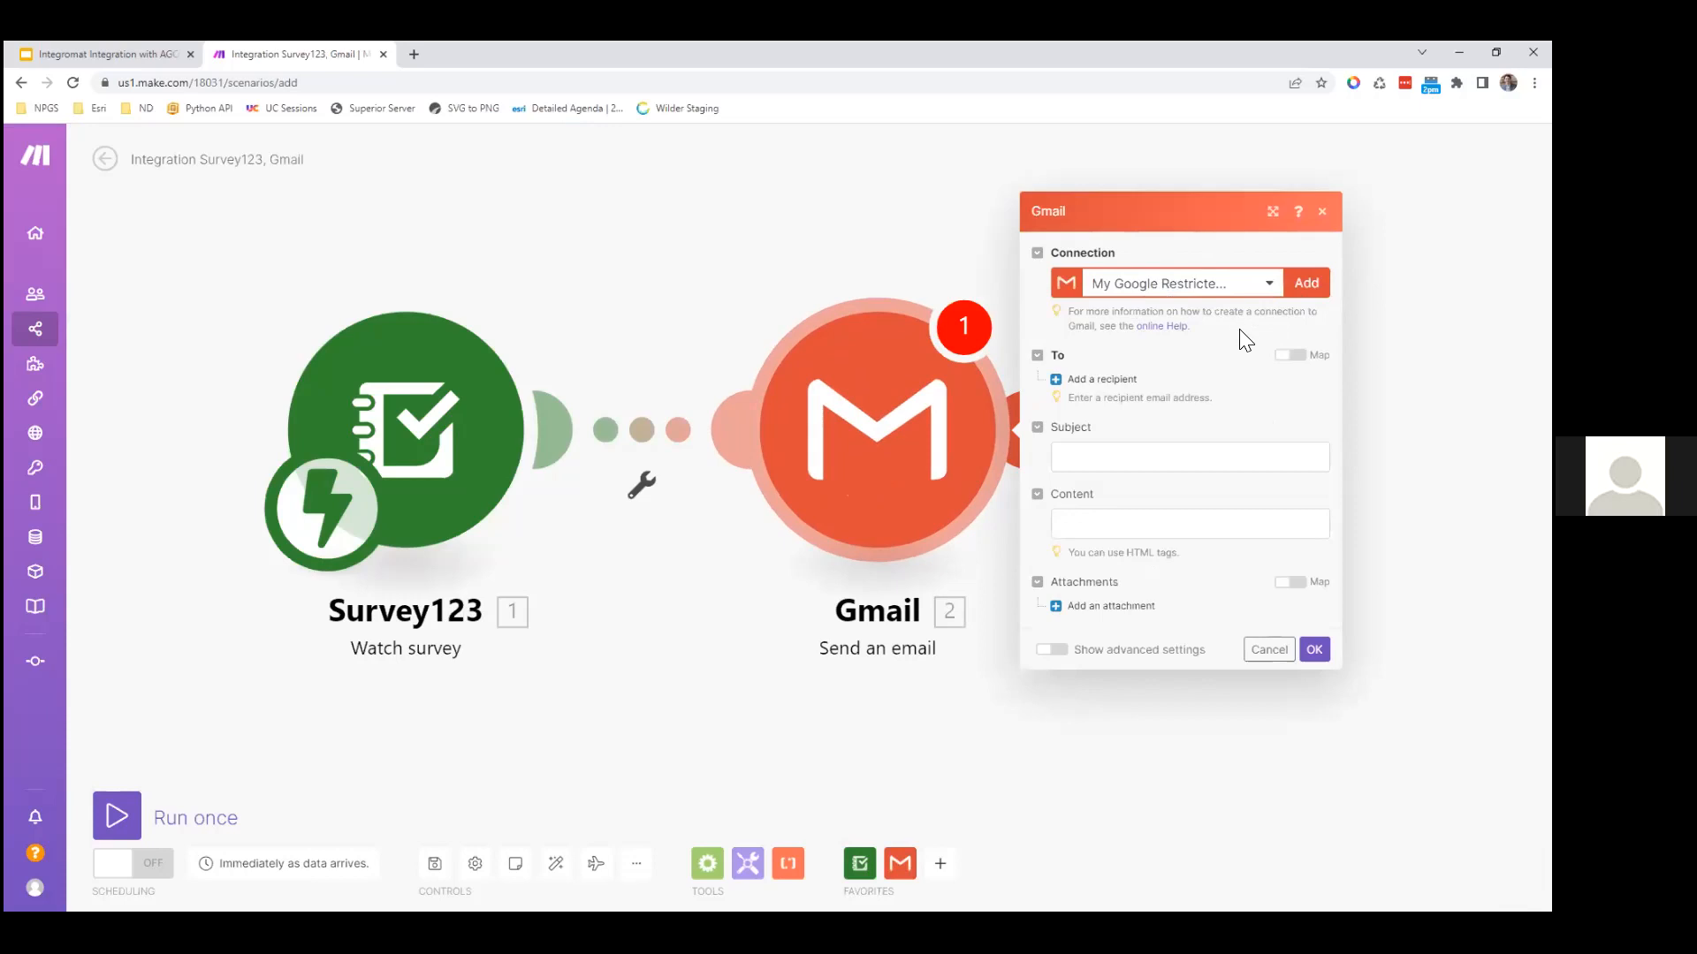
Step: Send the Gmail email to the account's own address with subject 'survey sent', then save the scenario
left_click(1110, 382)
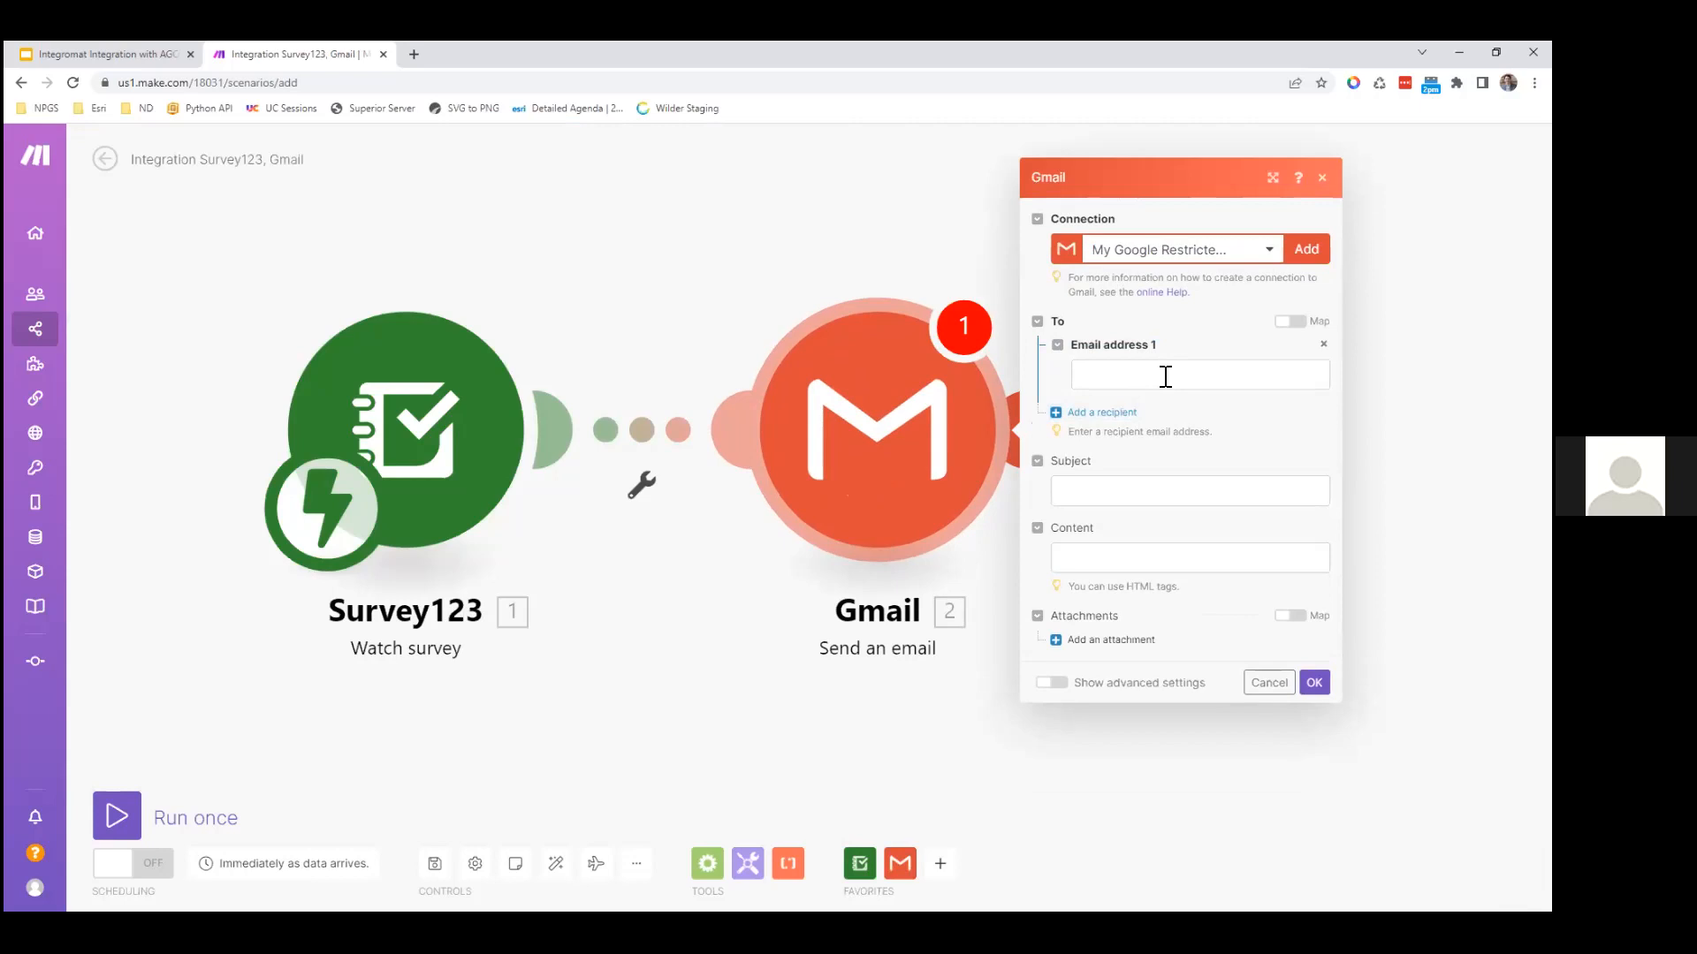
left_click(1165, 377)
left_click(1178, 470)
type("survey sent")
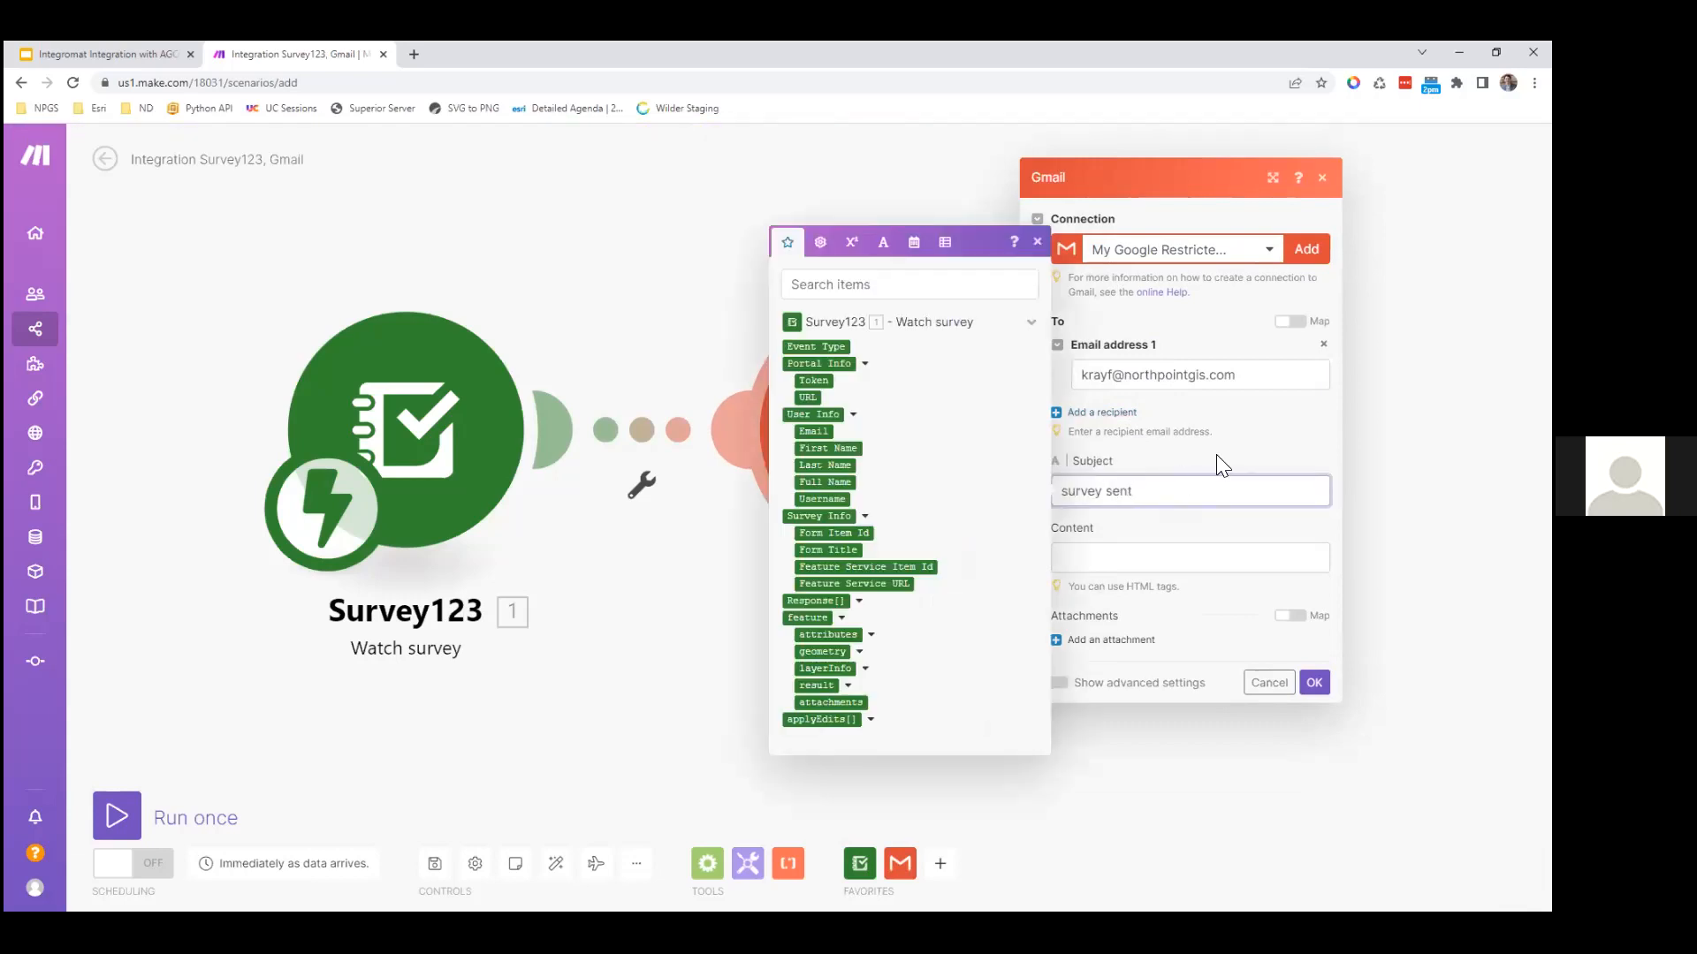
left_click(1216, 454)
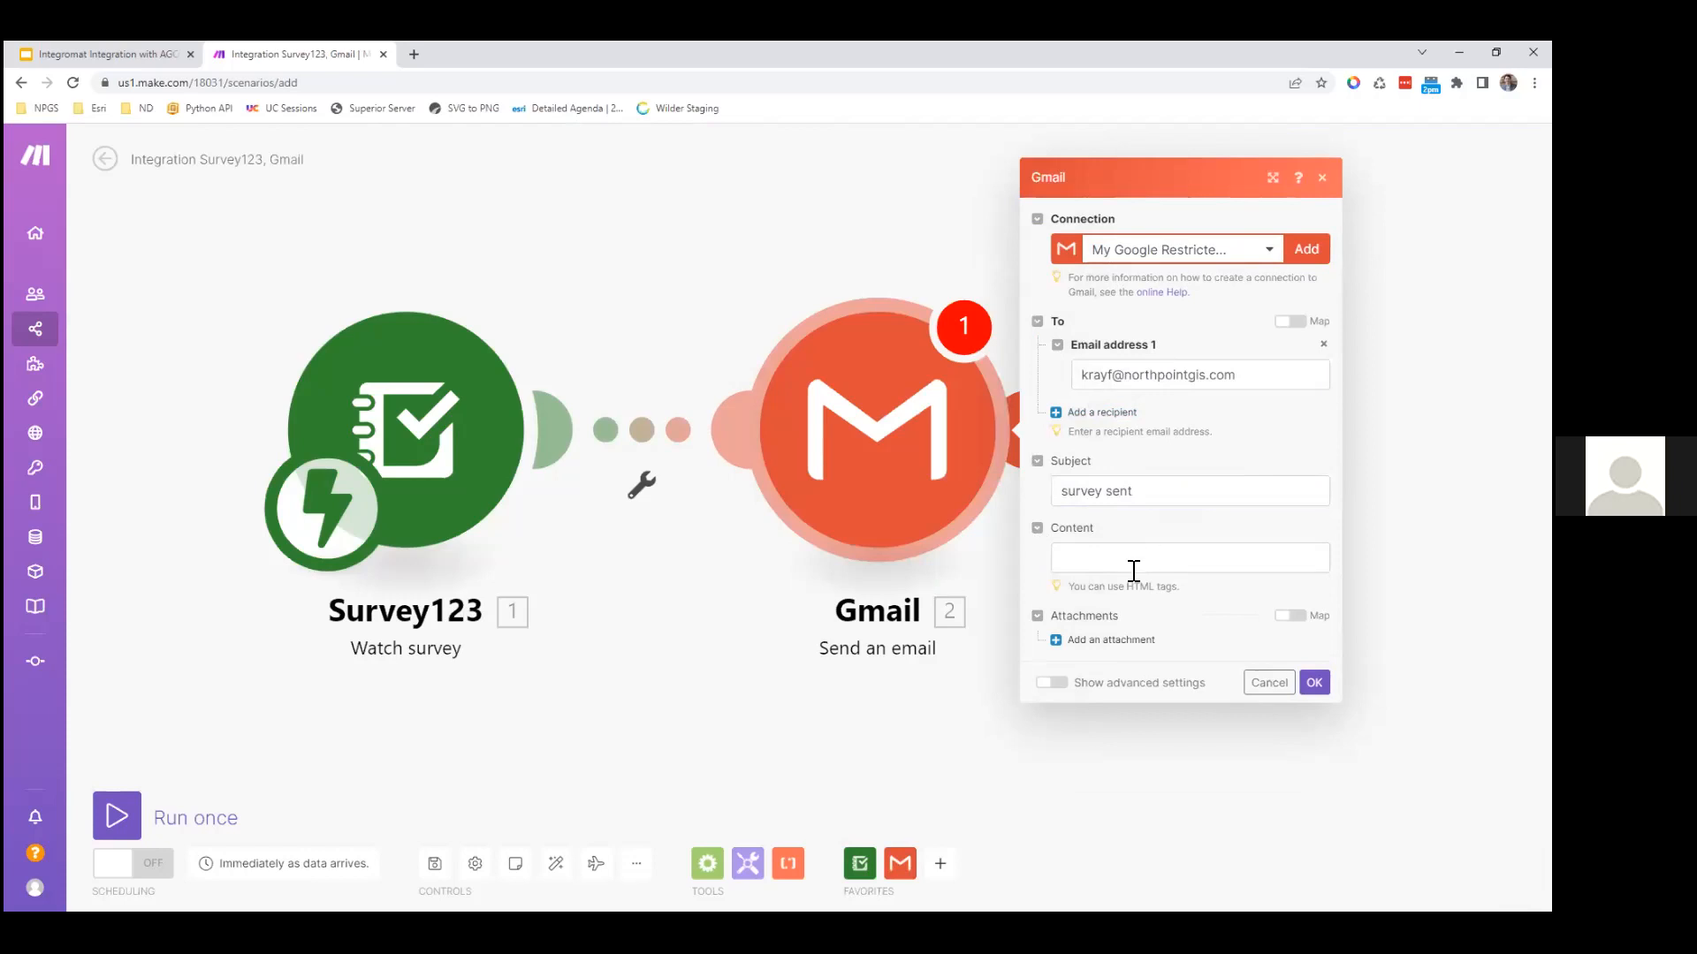
left_click(1314, 682)
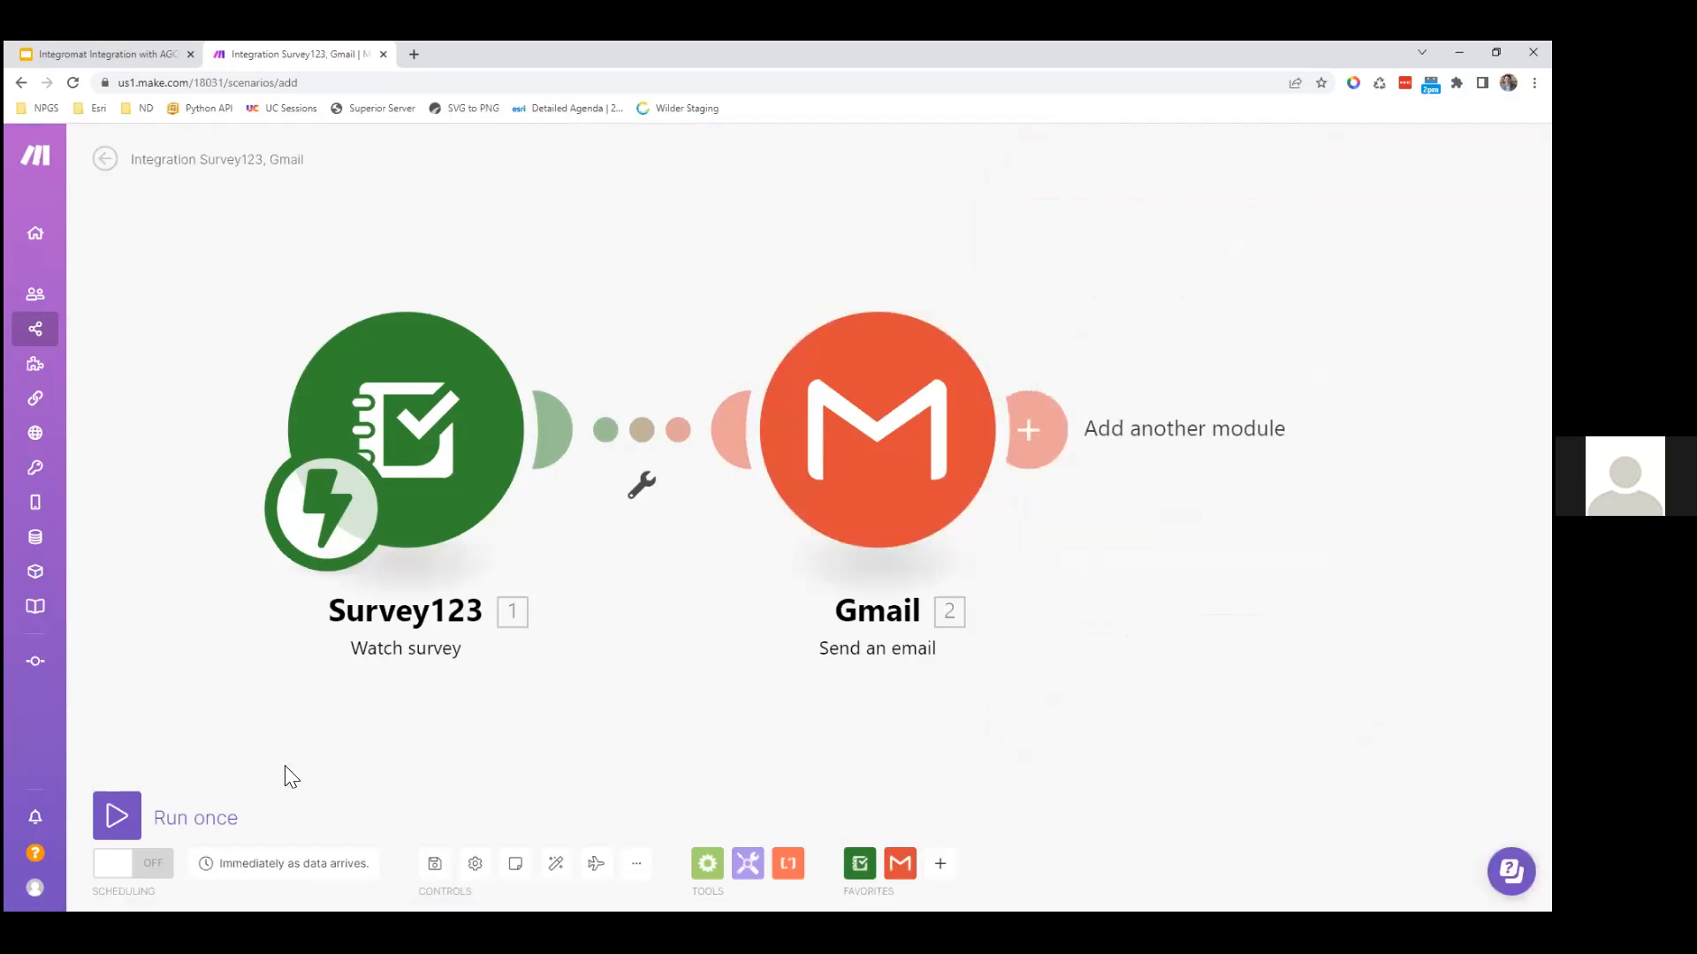
left_click(433, 863)
Step: Run the scenario once to wait for data and open the Park Issues Form in a new tab
left_click_drag(408, 262, 441, 251)
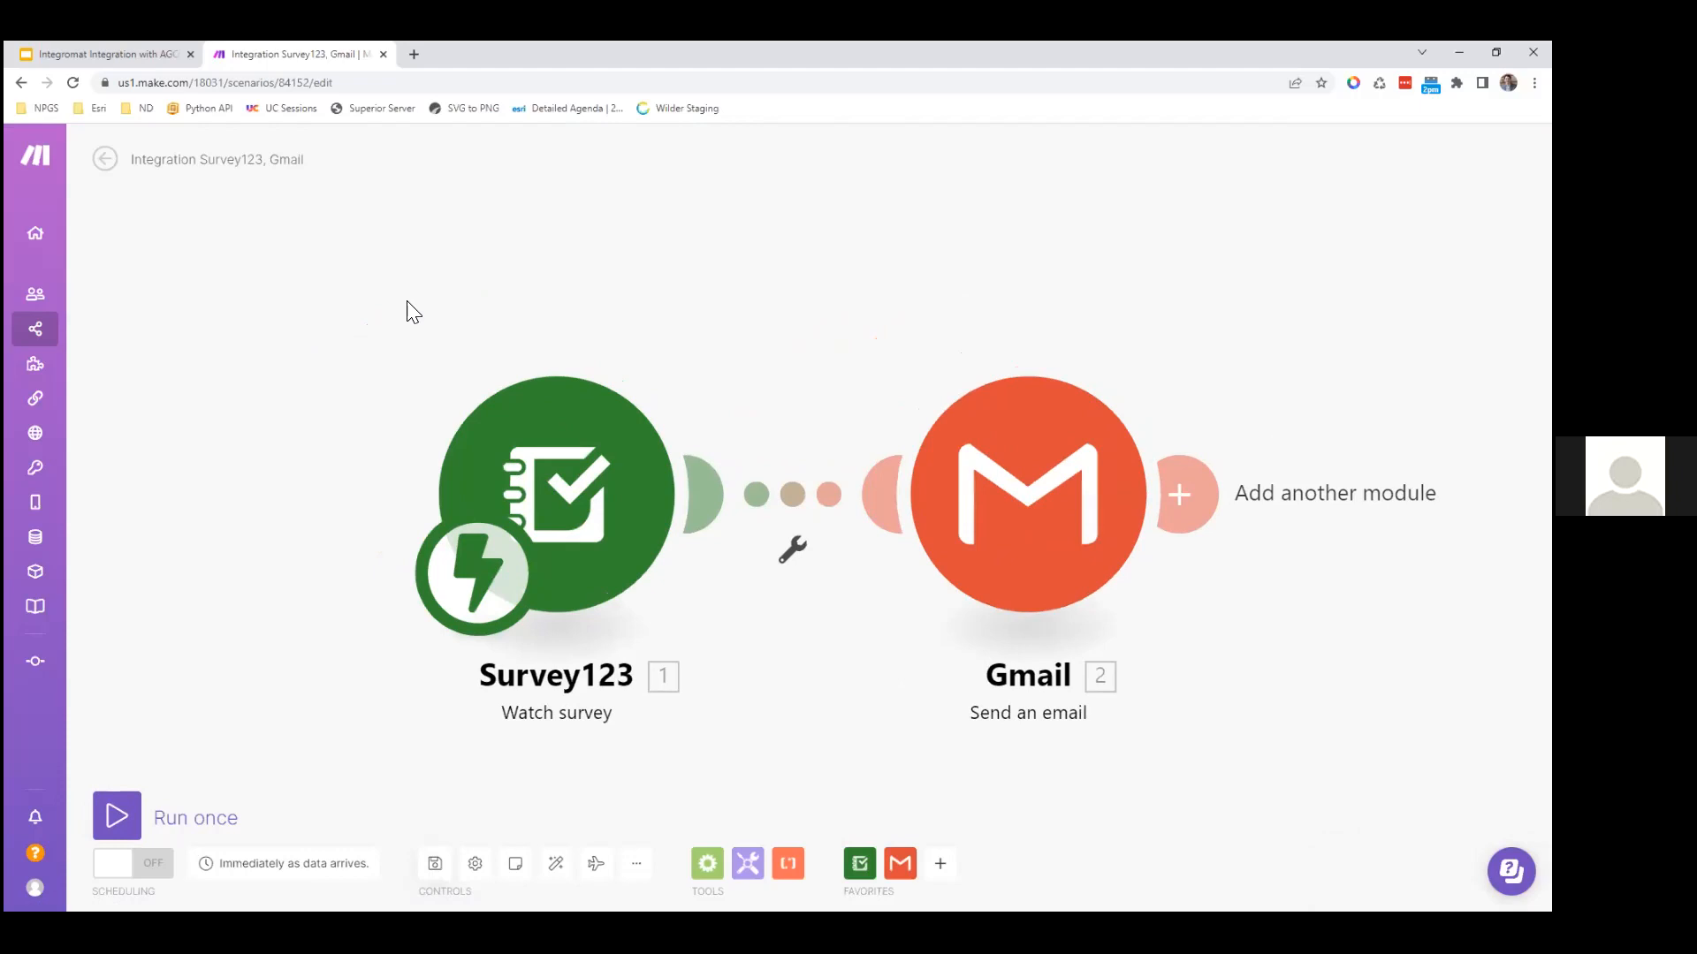
left_click(117, 814)
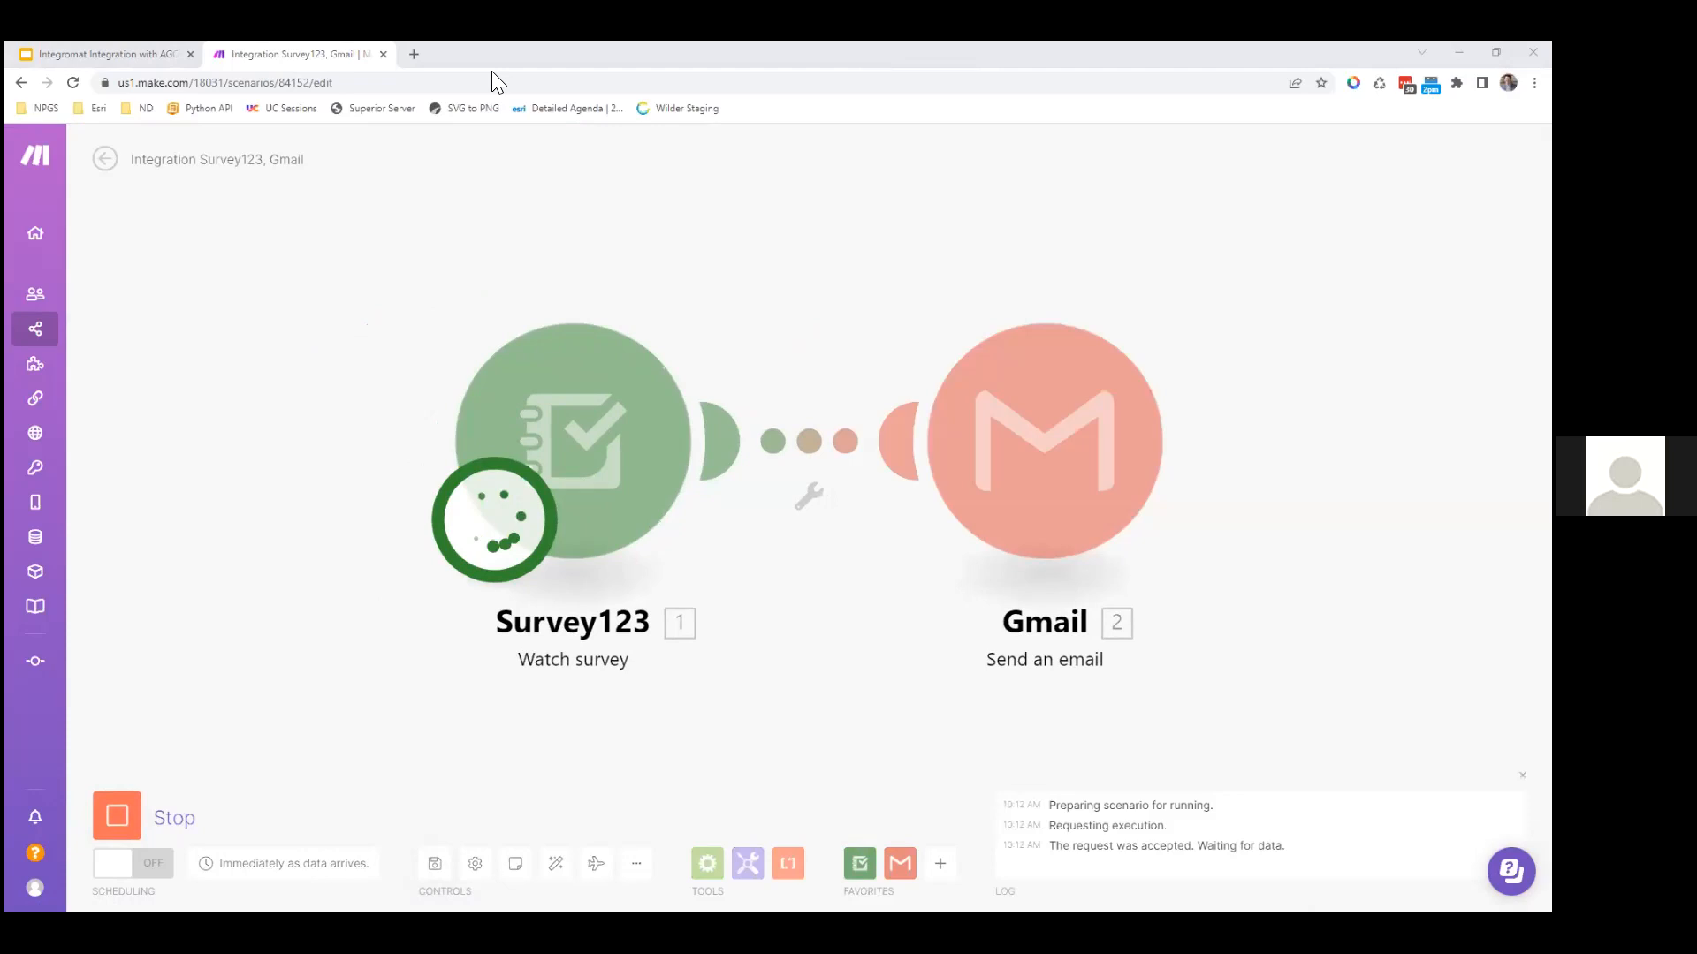
left_click(414, 55)
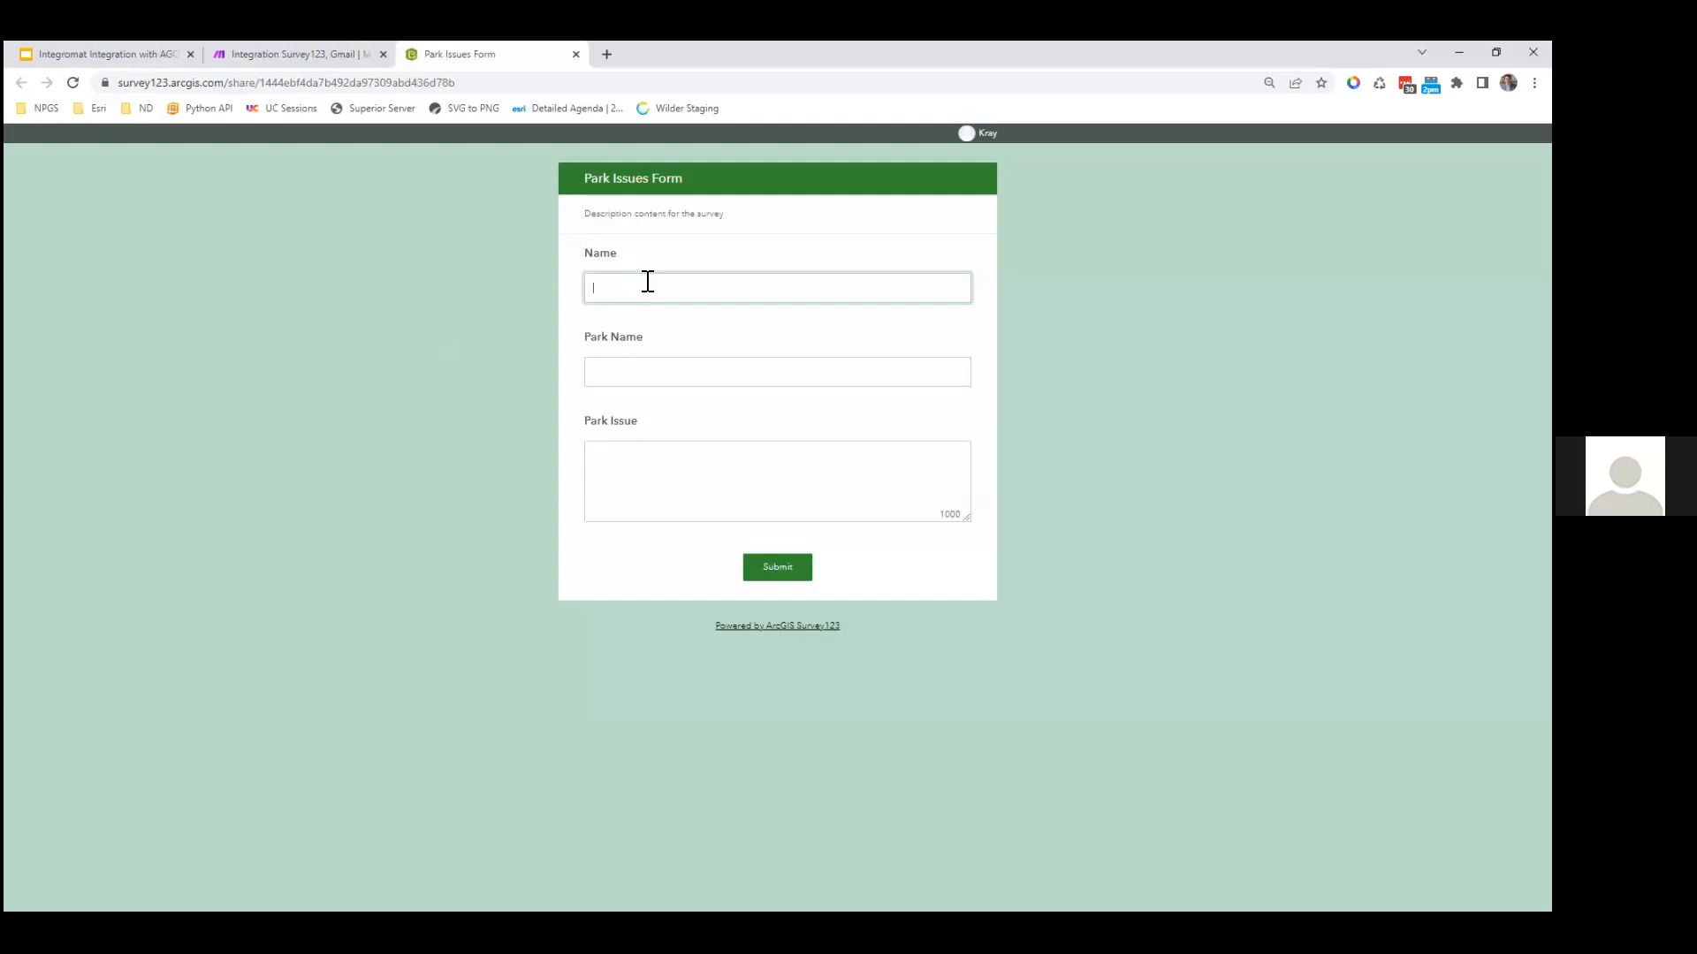
Step: Submit a Park Issues entry for Centennial reporting 'Overflowing trash', then return to Make
left_click(563, 212)
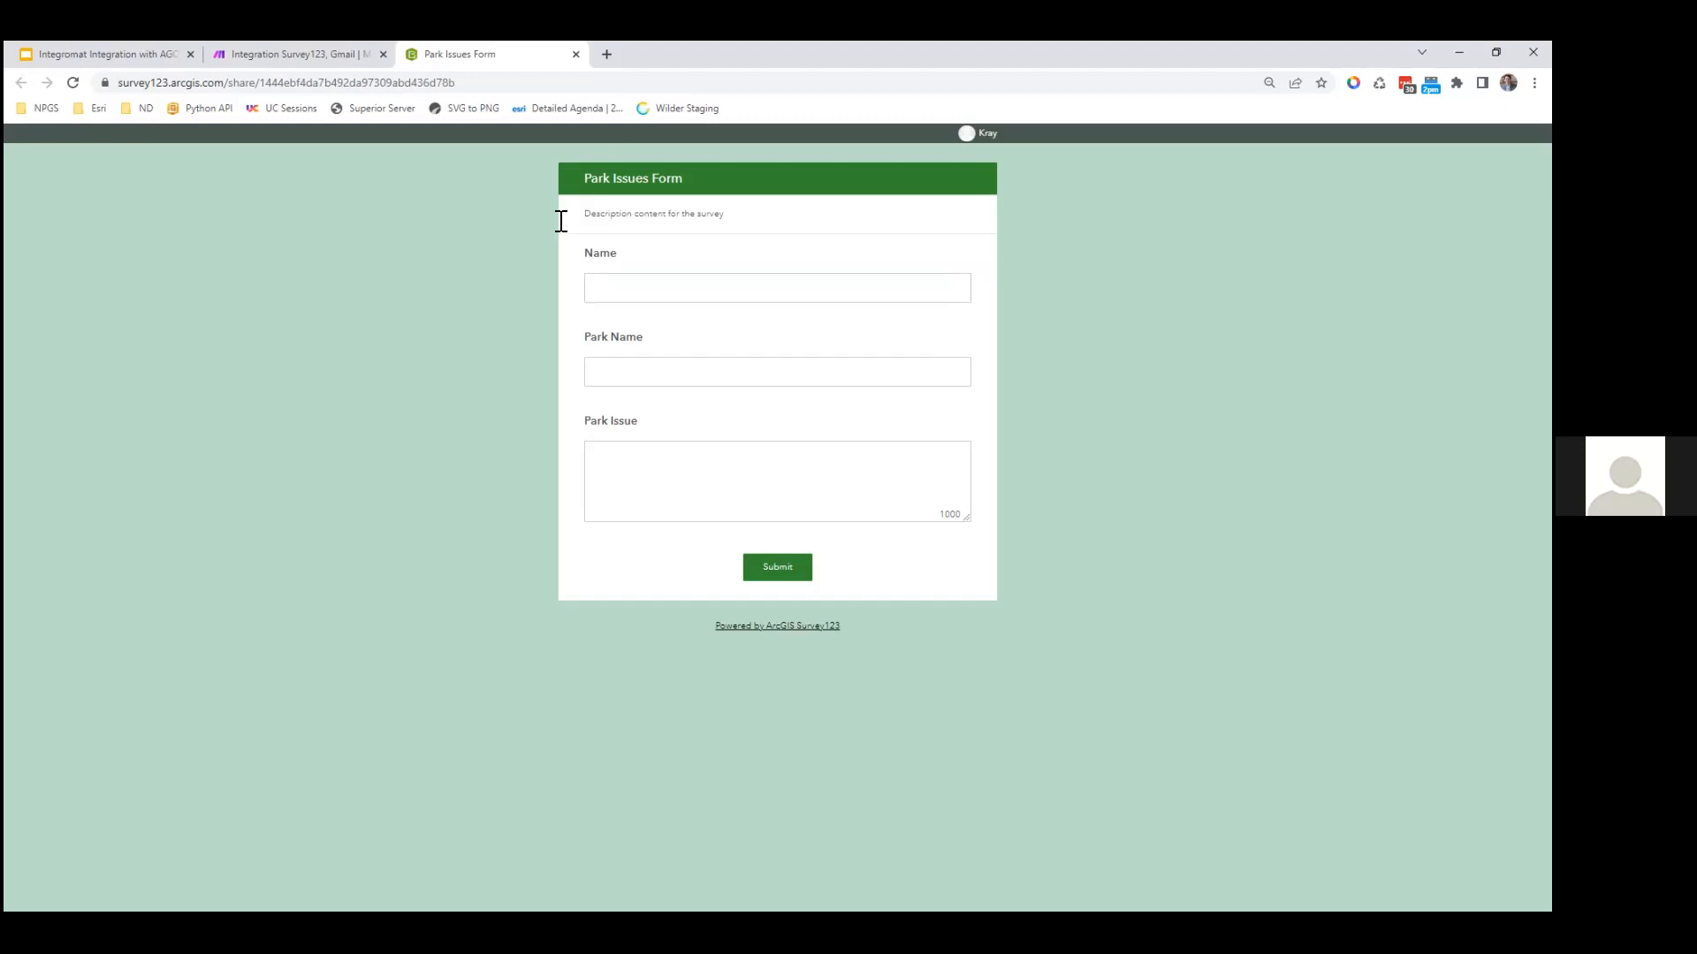
left_click(640, 297)
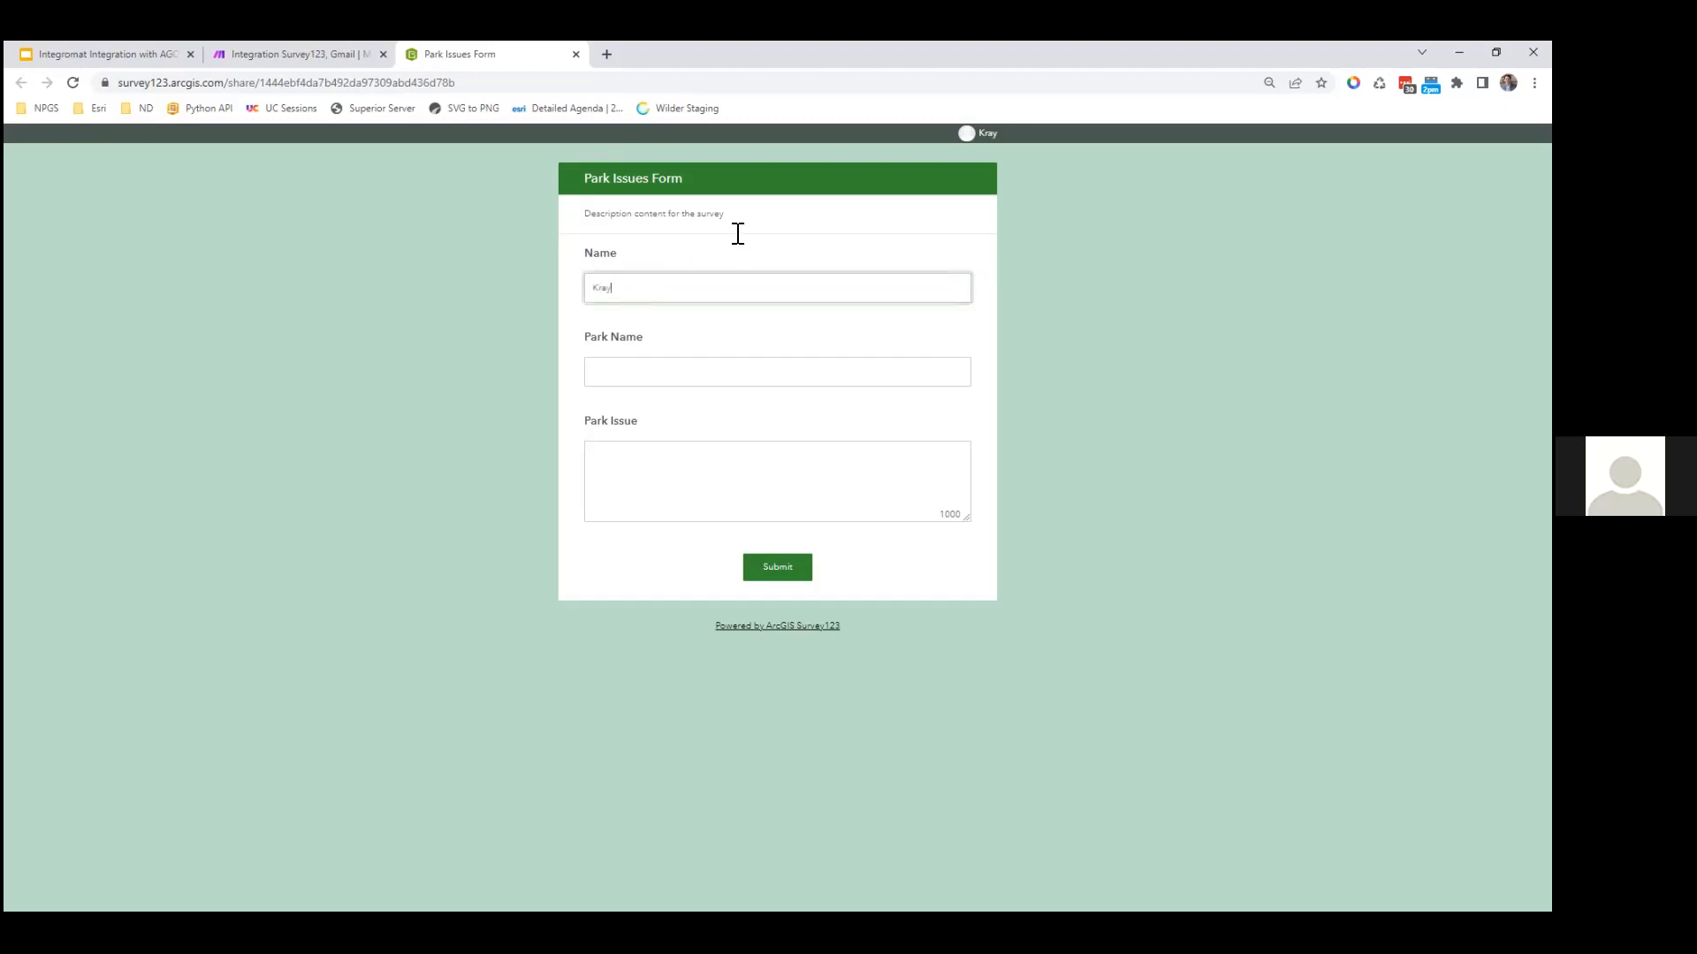
type("C")
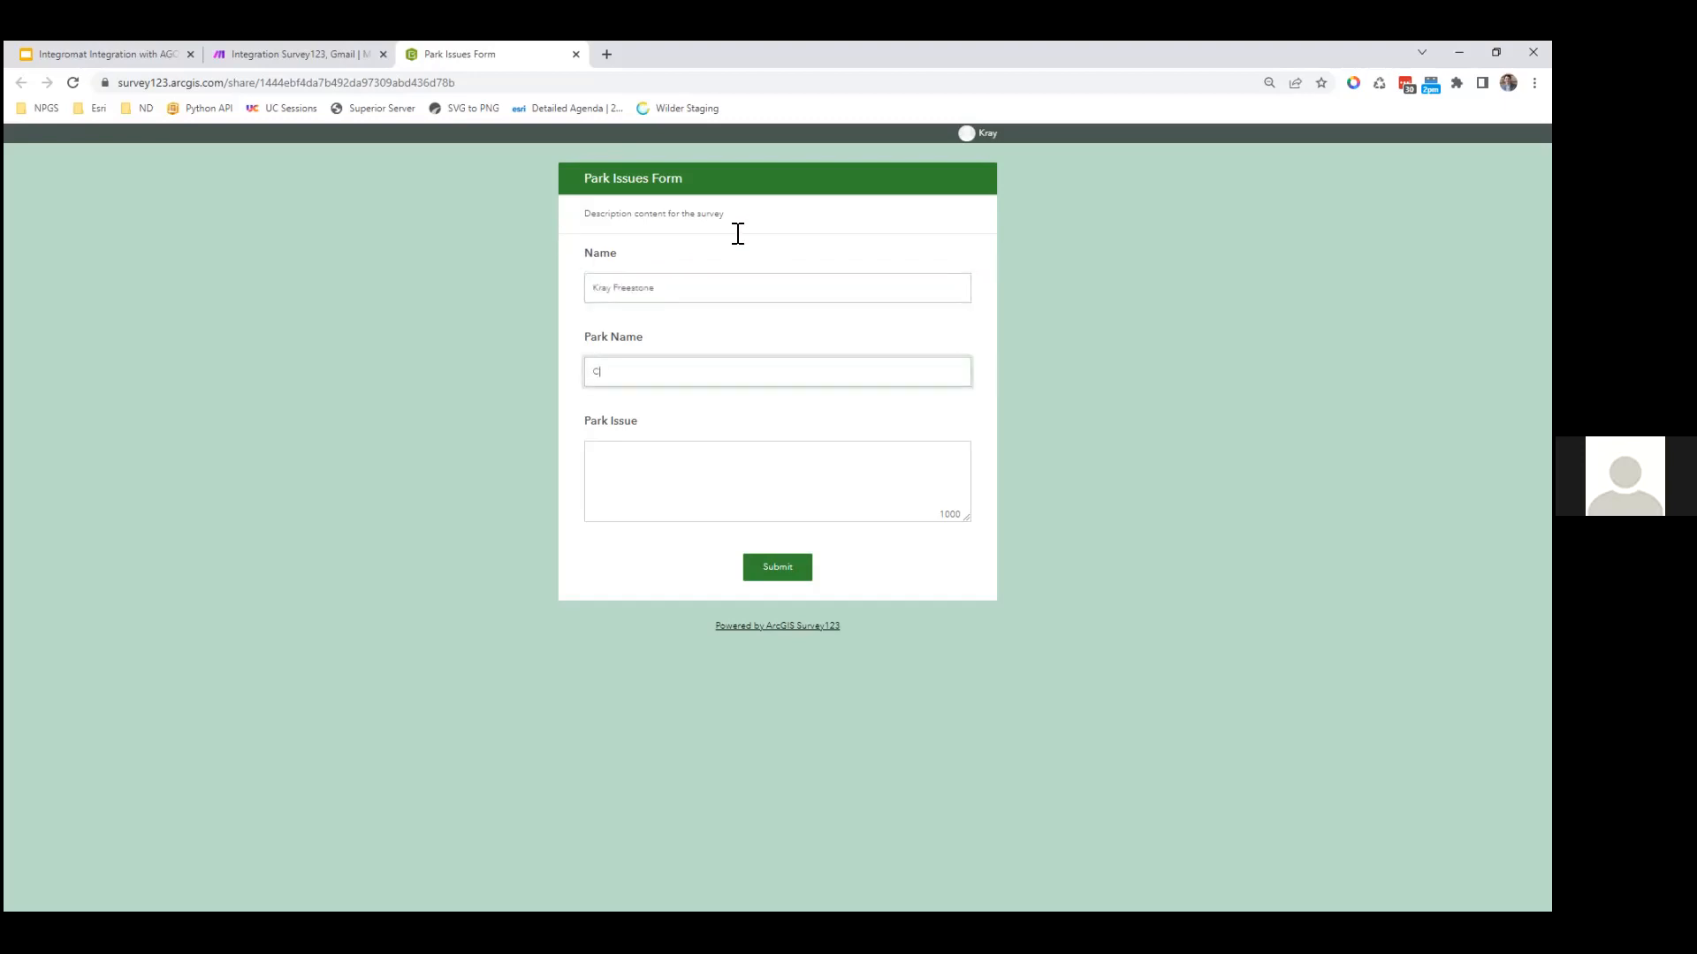
type("entennial")
key("Tab")
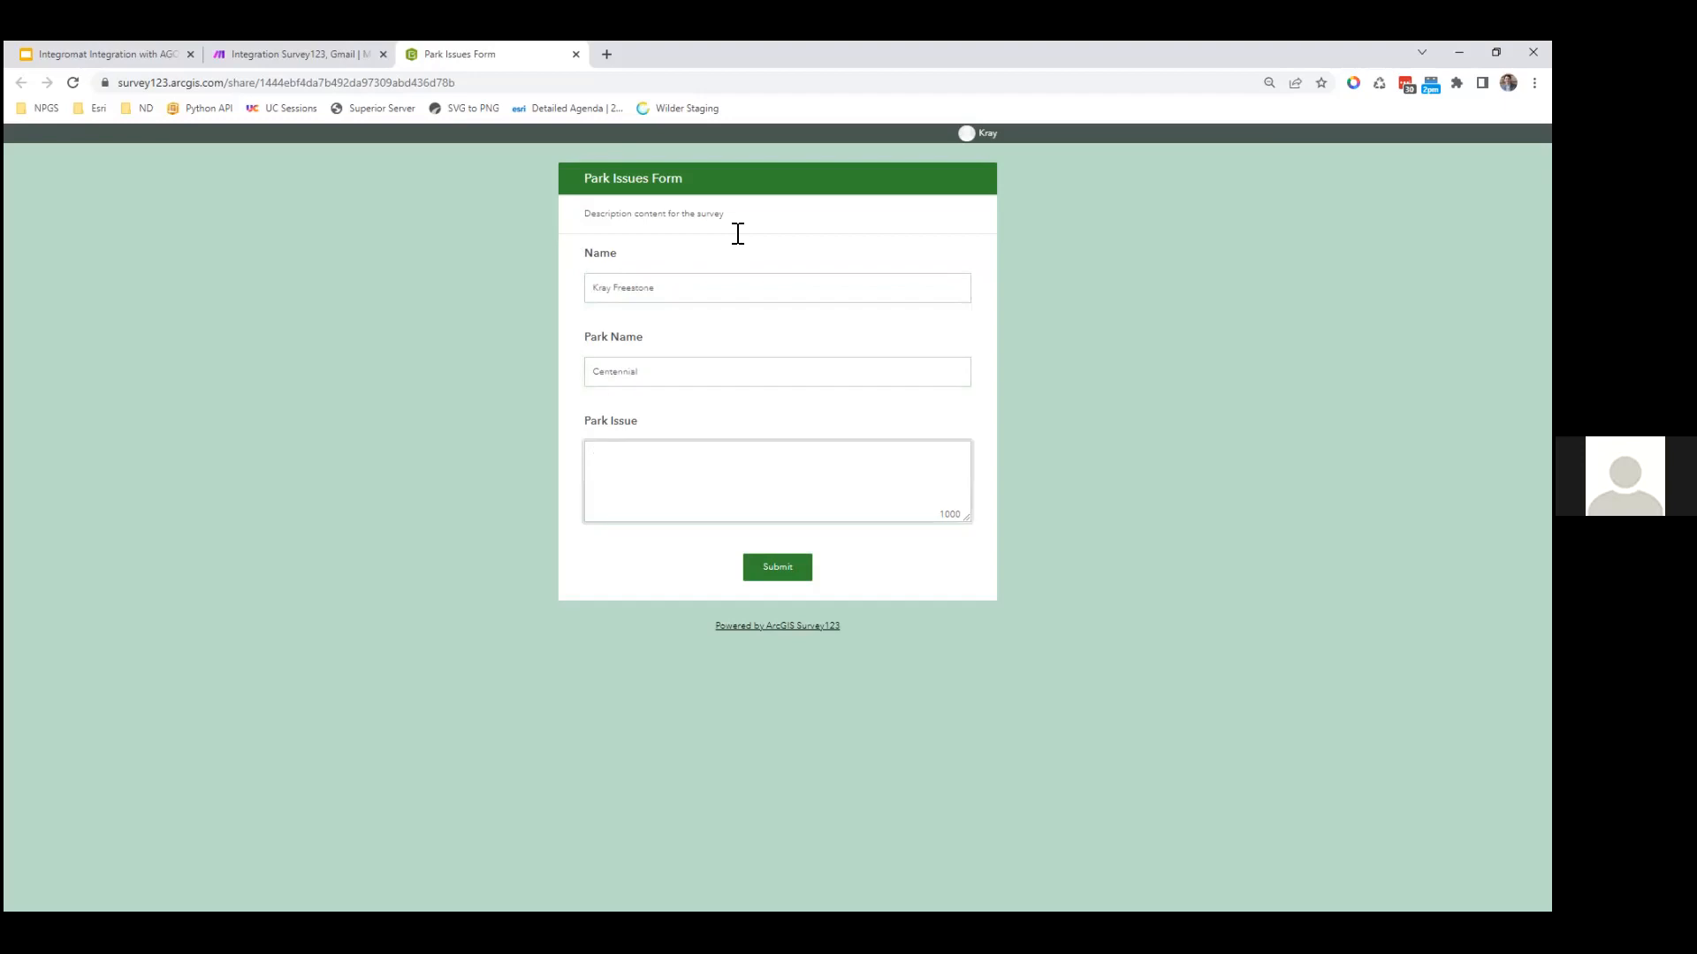
type("Overflowing trash")
left_click(771, 570)
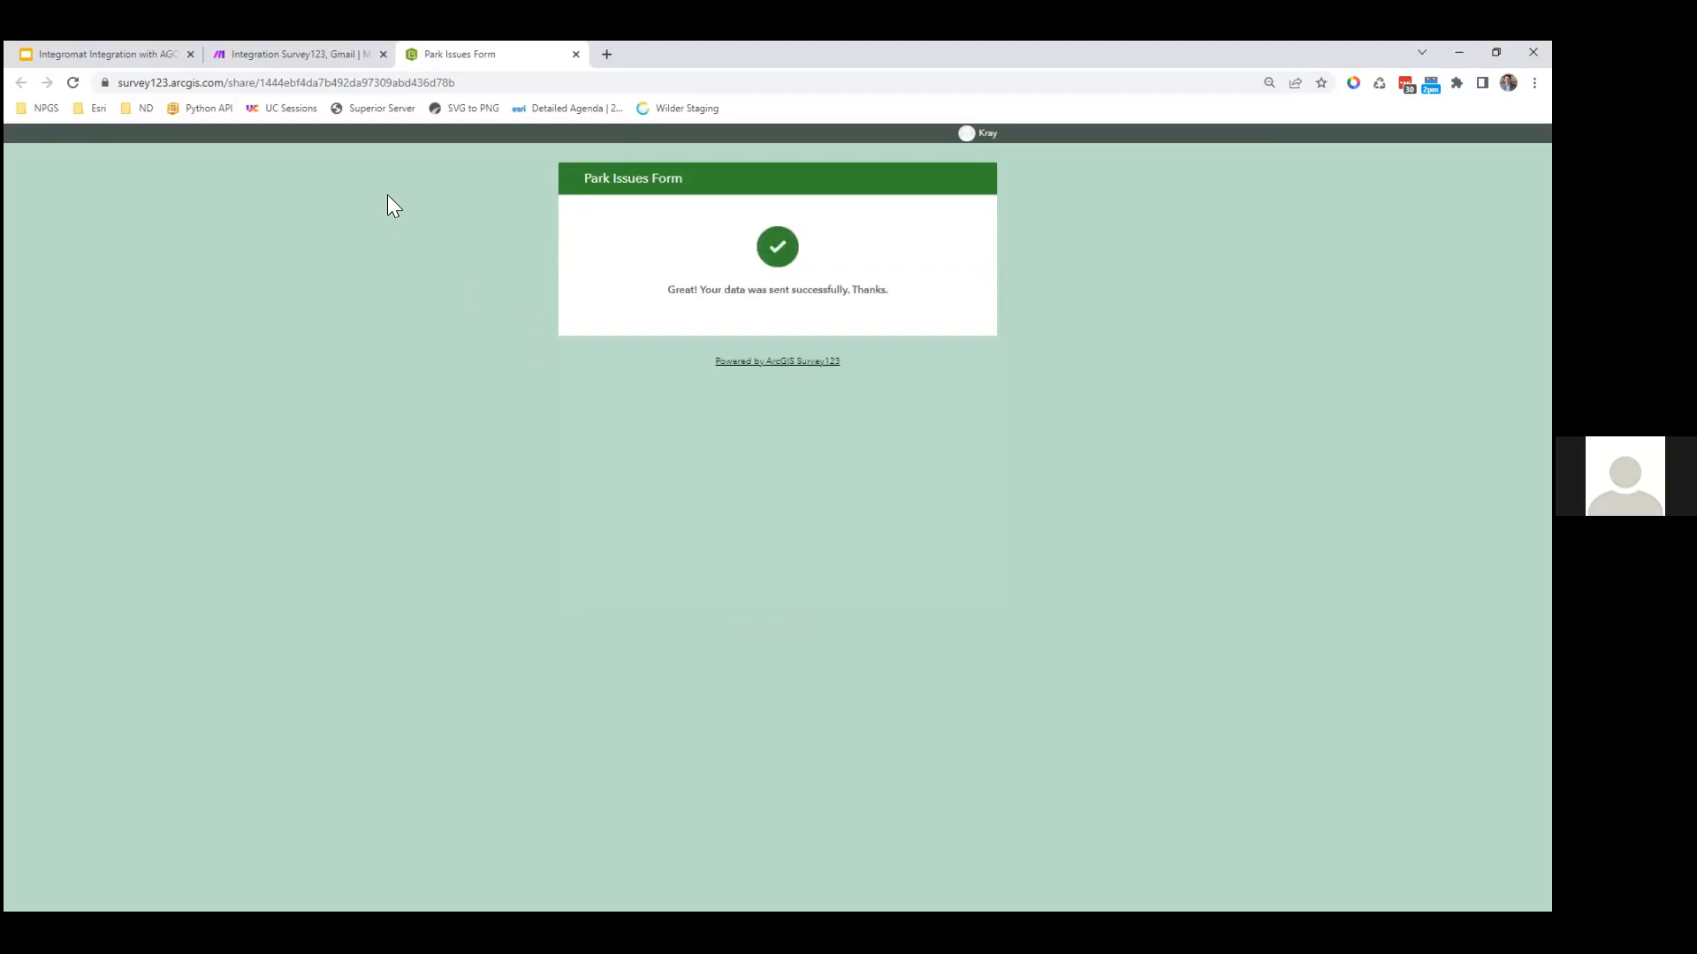
left_click(316, 58)
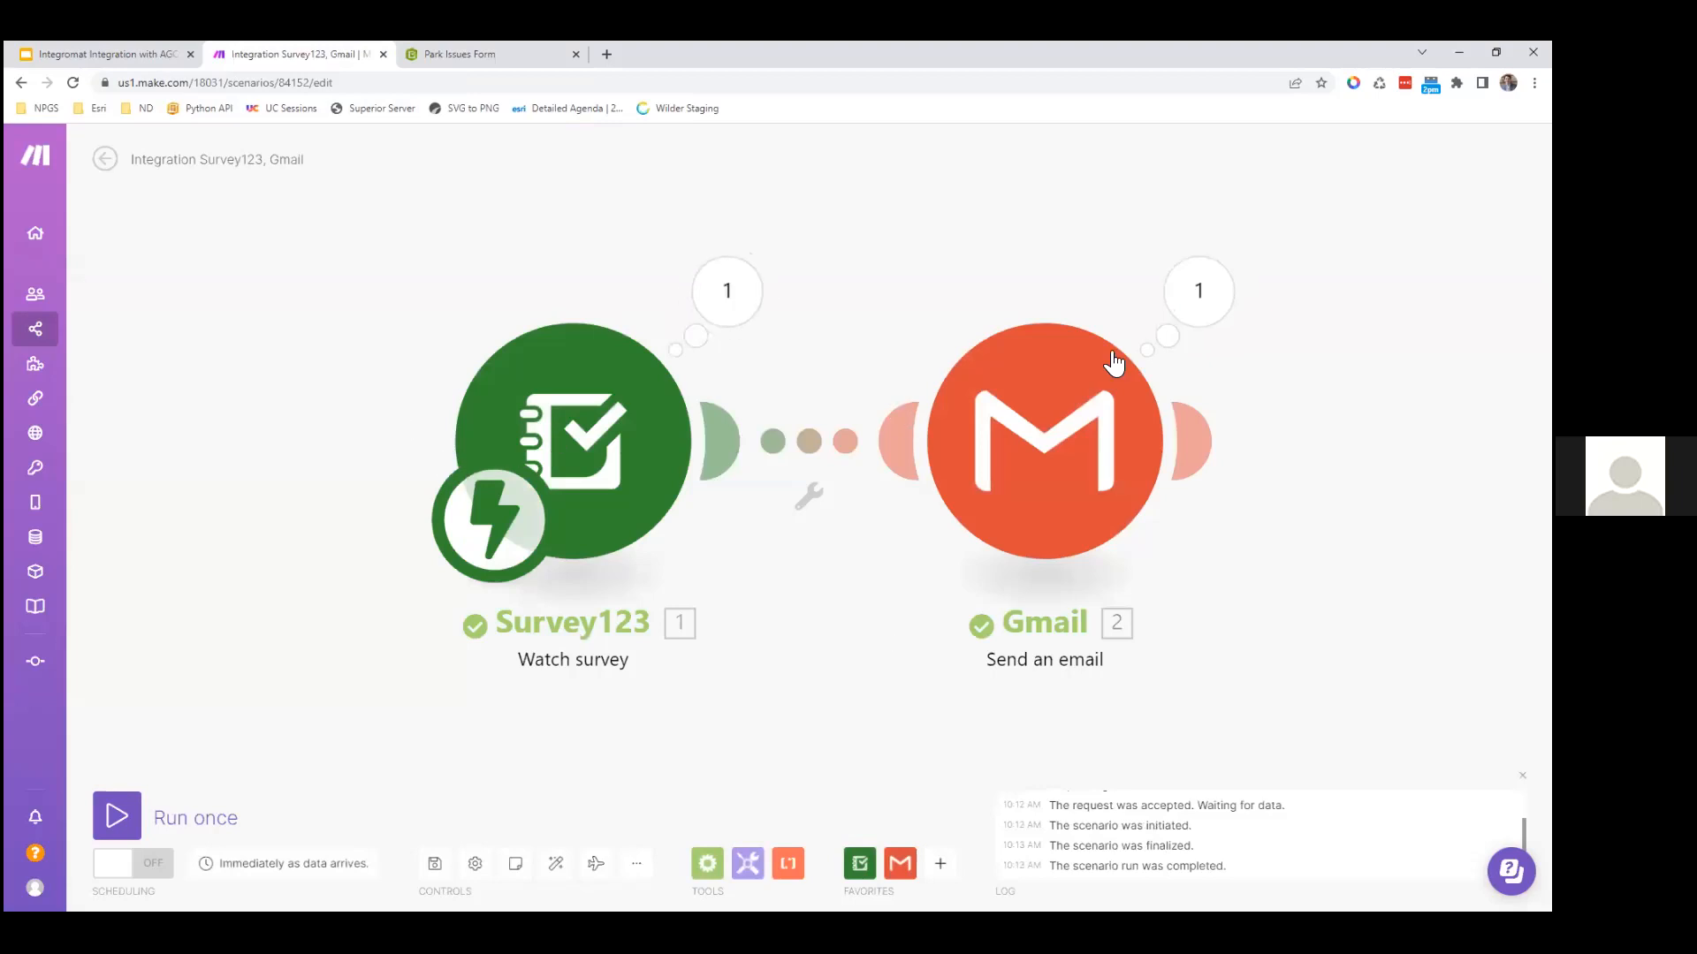
Step: Inspect the Gmail and Survey123 run outputs, expanding Survey Info, feature data and submitted attributes
left_click(1209, 318)
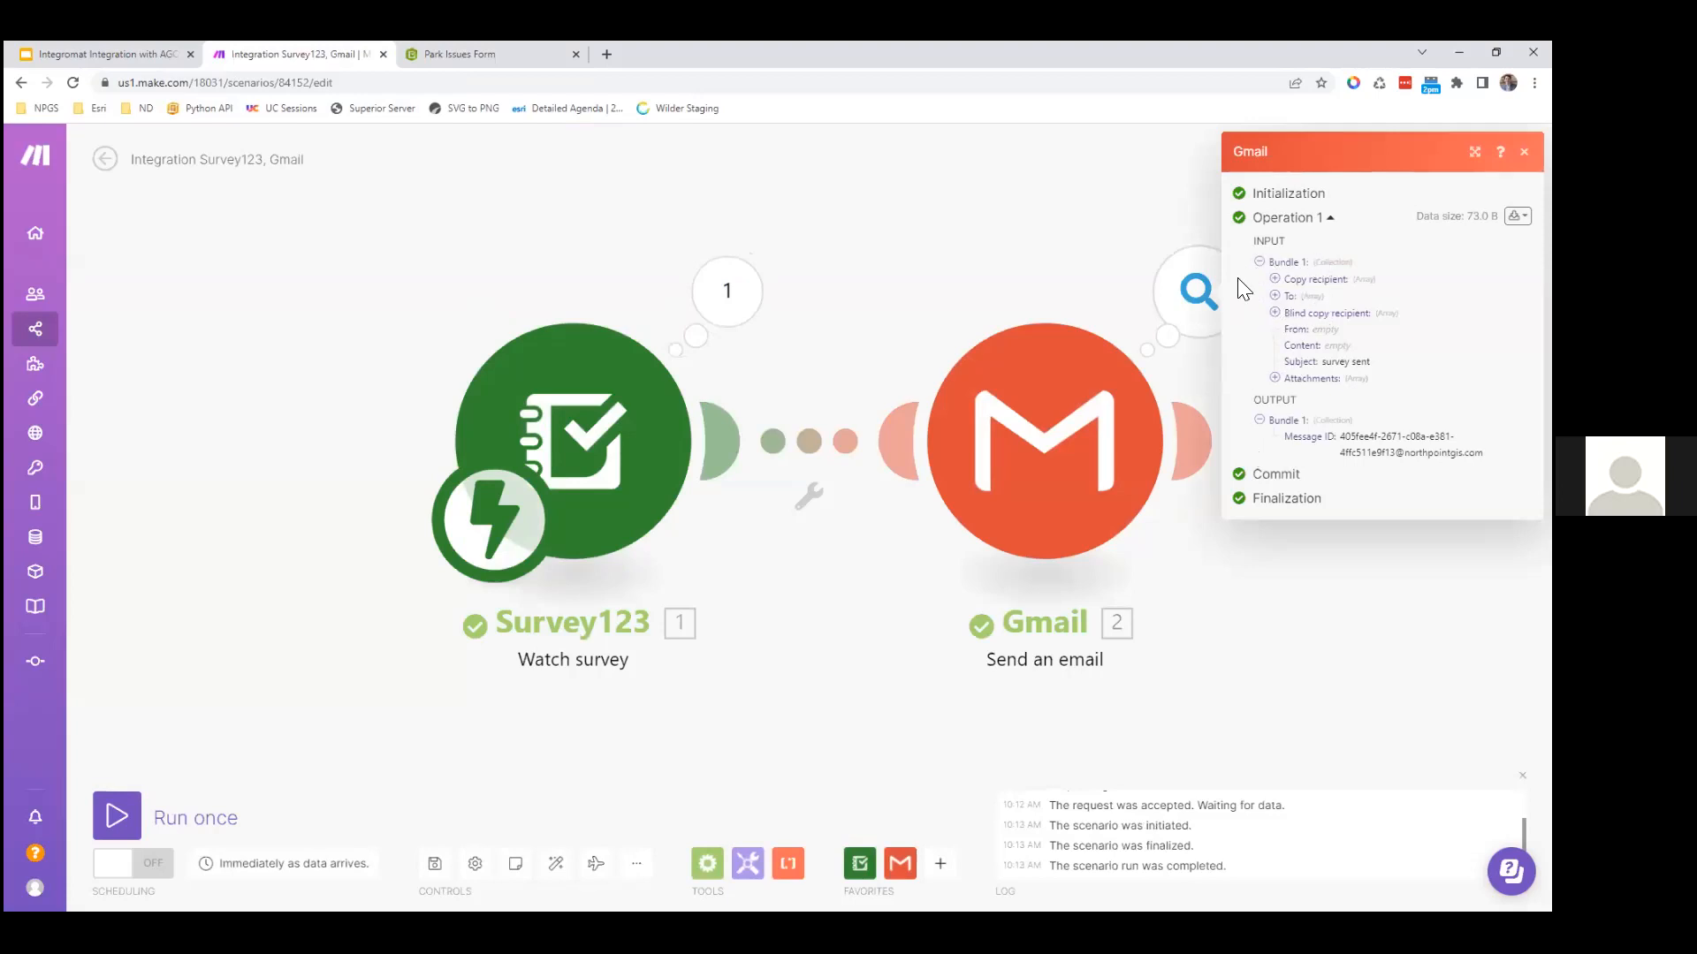
left_click(716, 301)
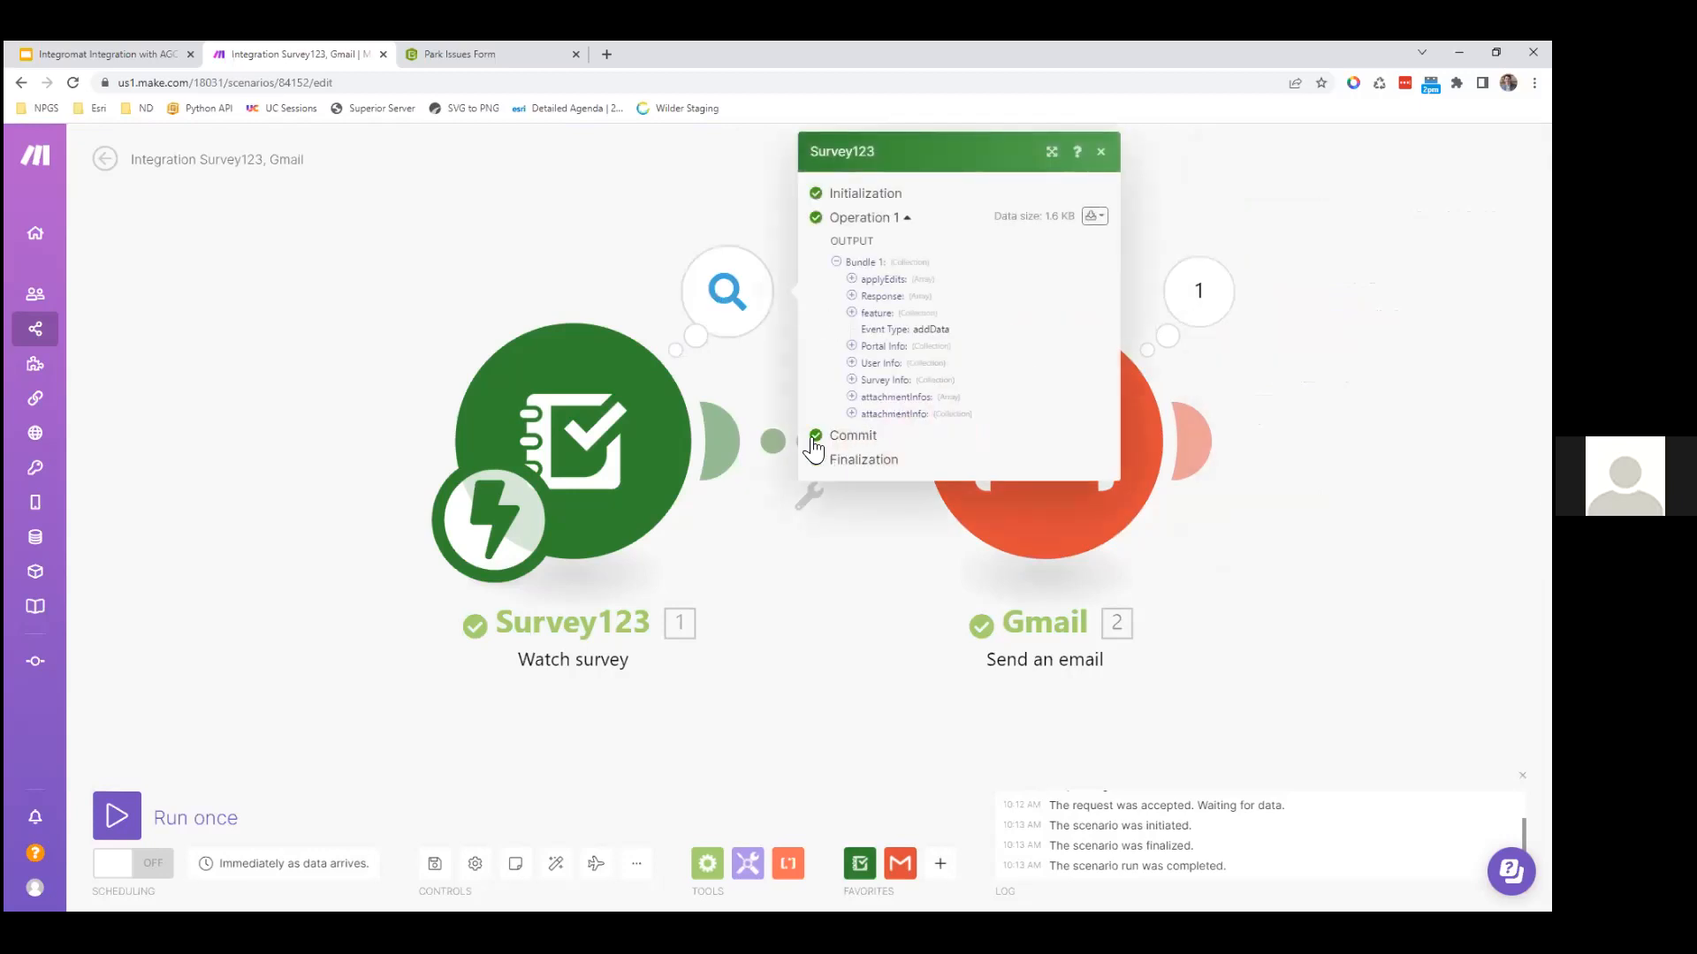
left_click(852, 380)
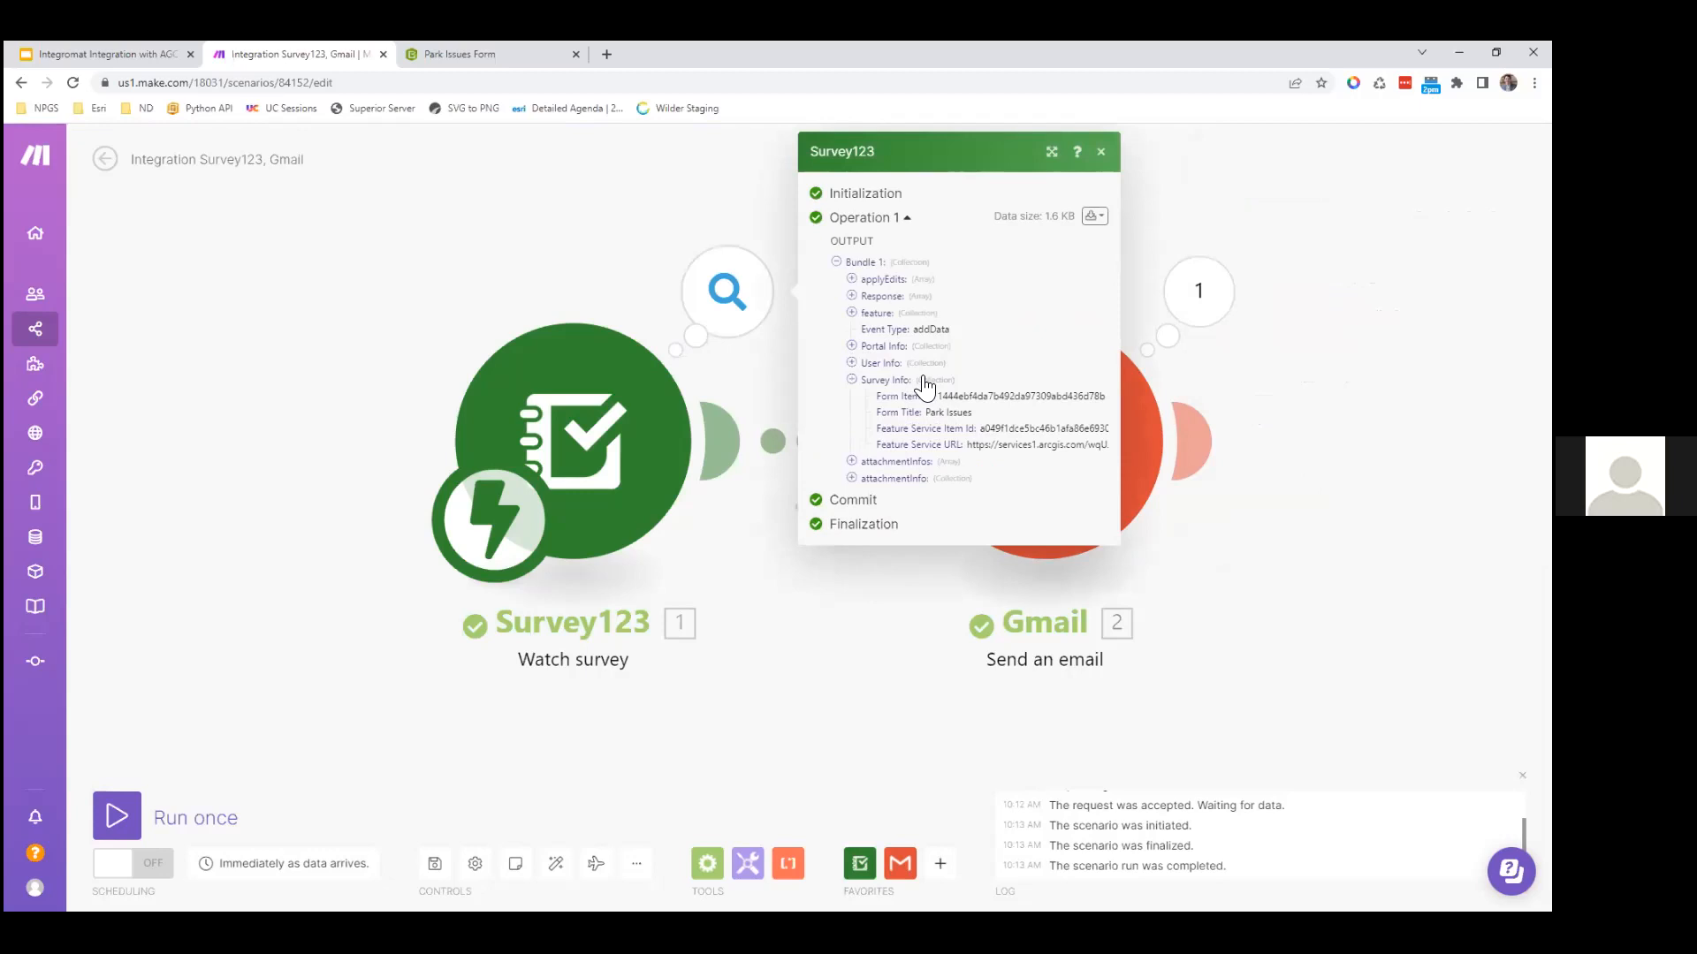
left_click_drag(880, 411, 915, 411)
left_click(910, 442)
left_click(852, 315)
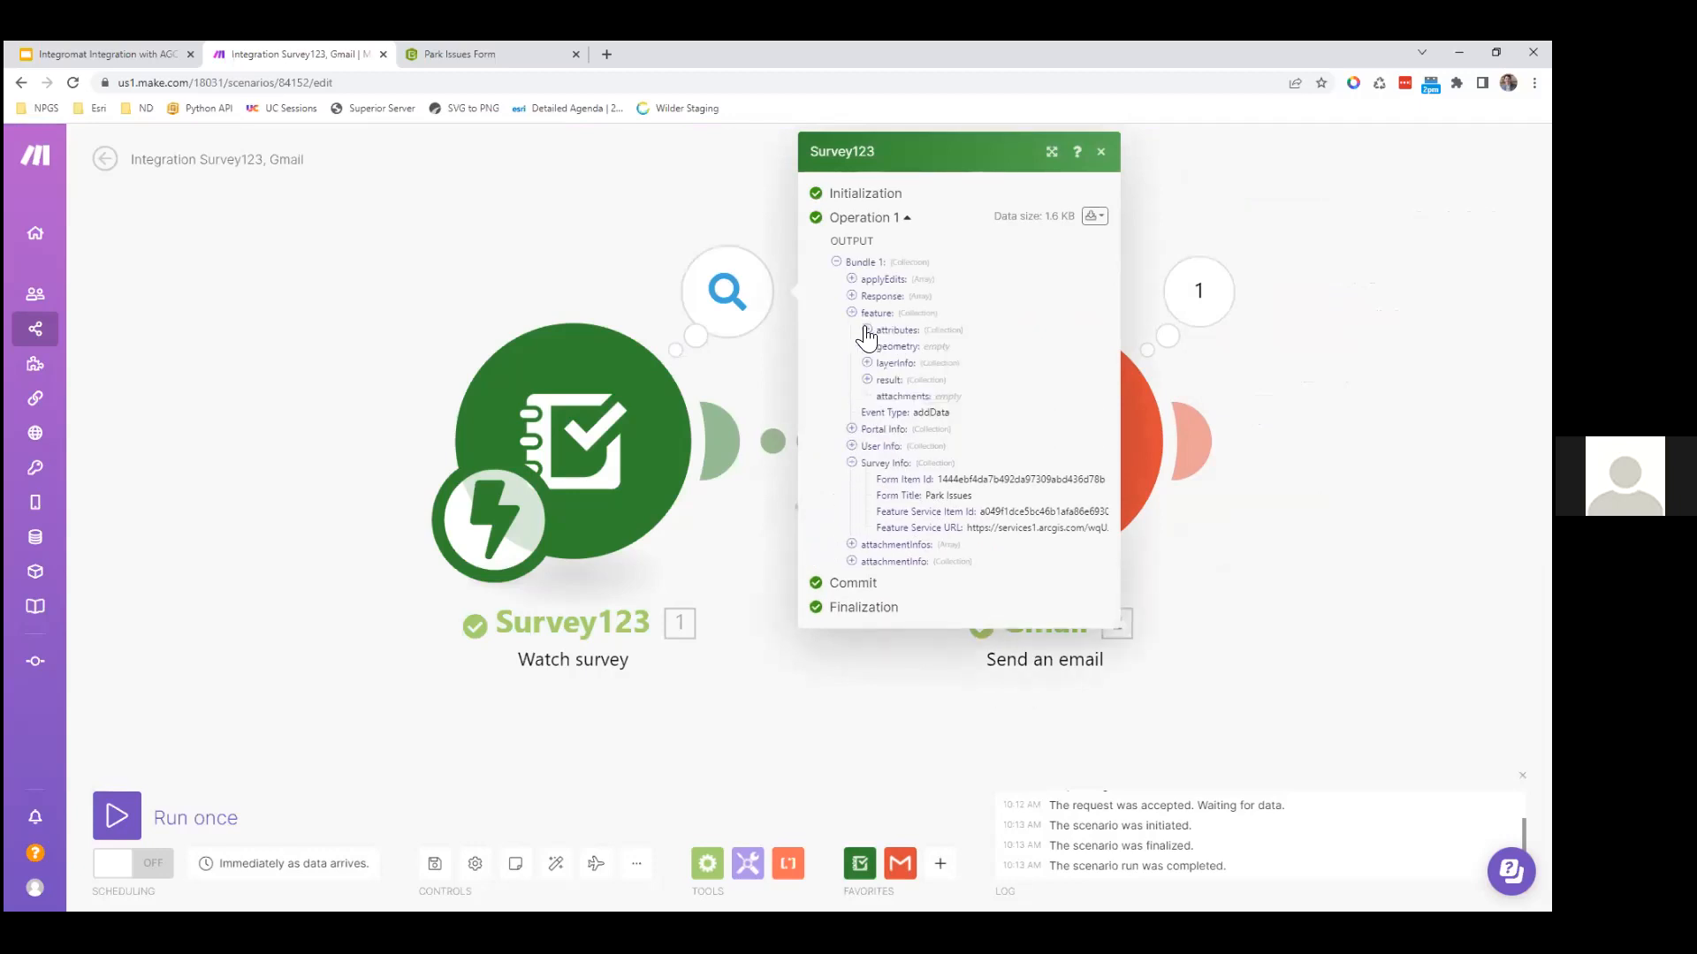
left_click(867, 332)
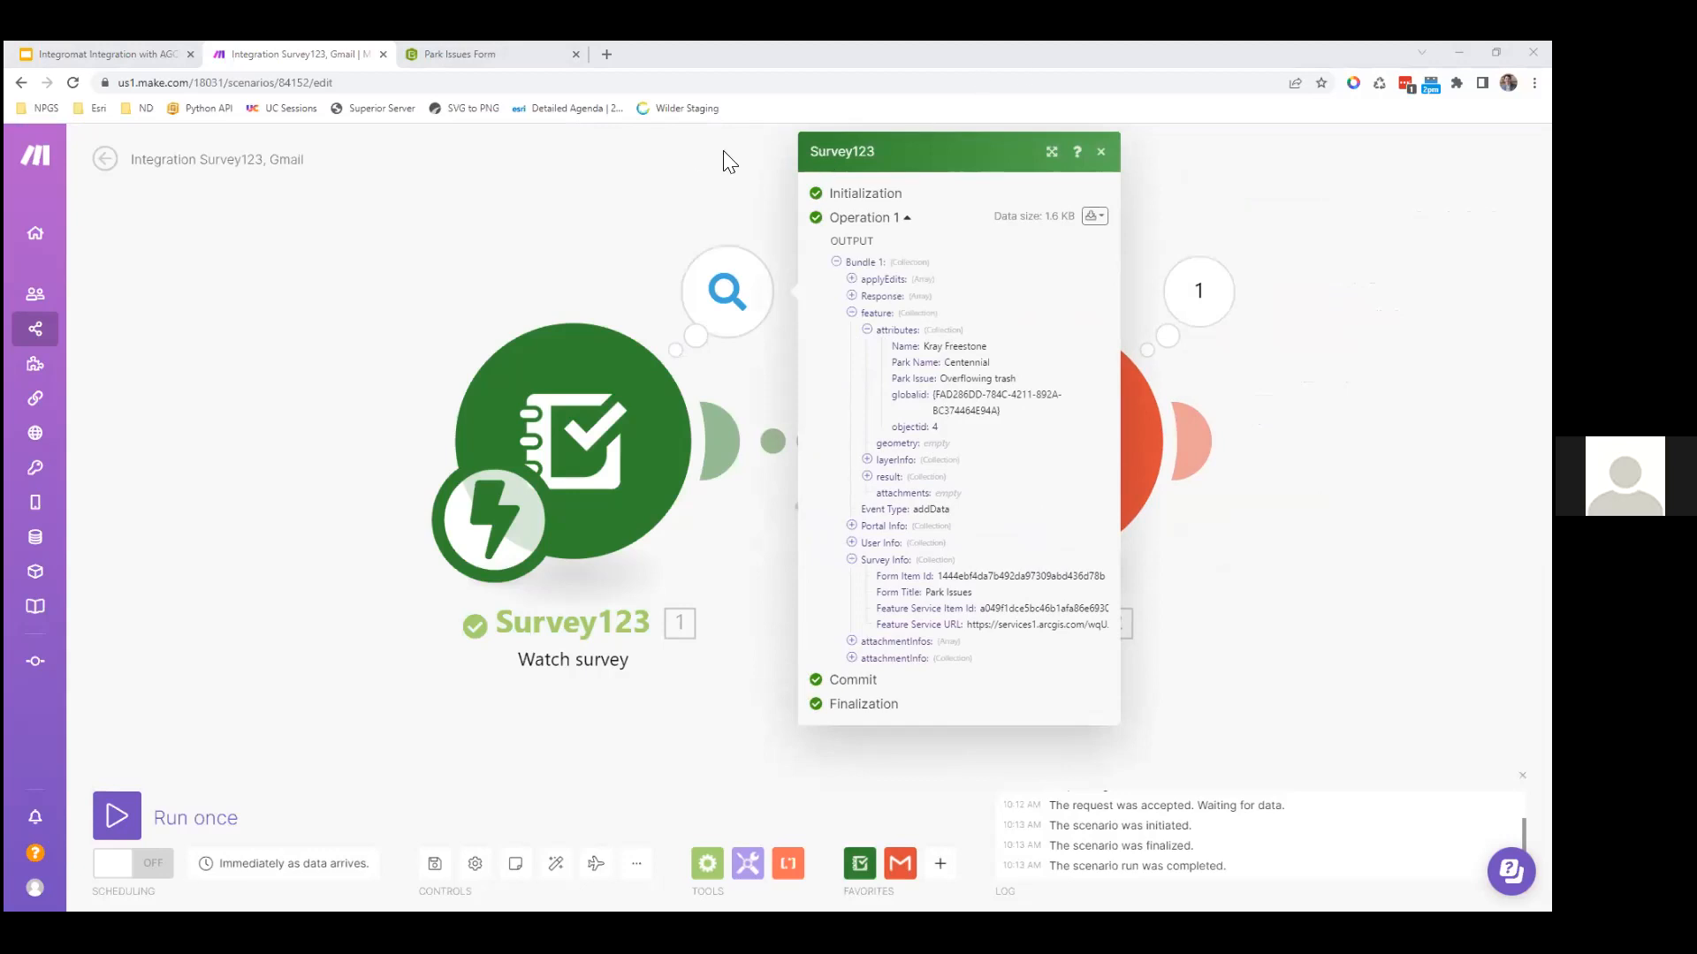
mouse_move(422, 58)
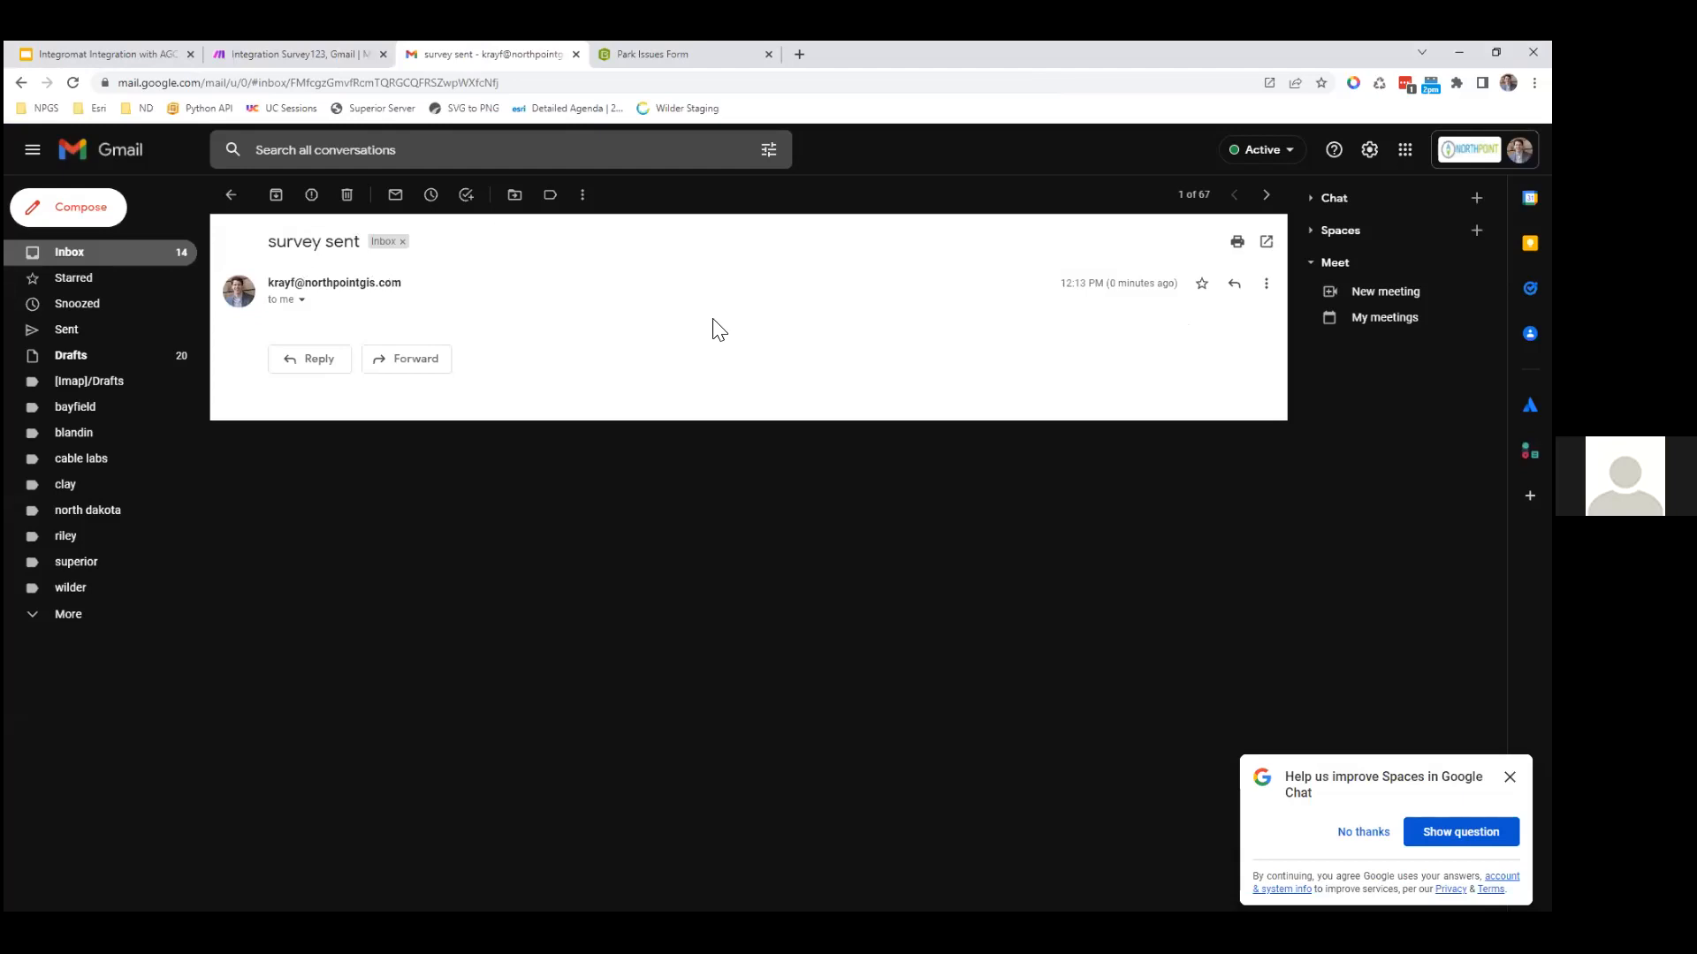
Step: Switch back to the Make tab and close the Survey123 output details
key("ctrl+shift+Tab")
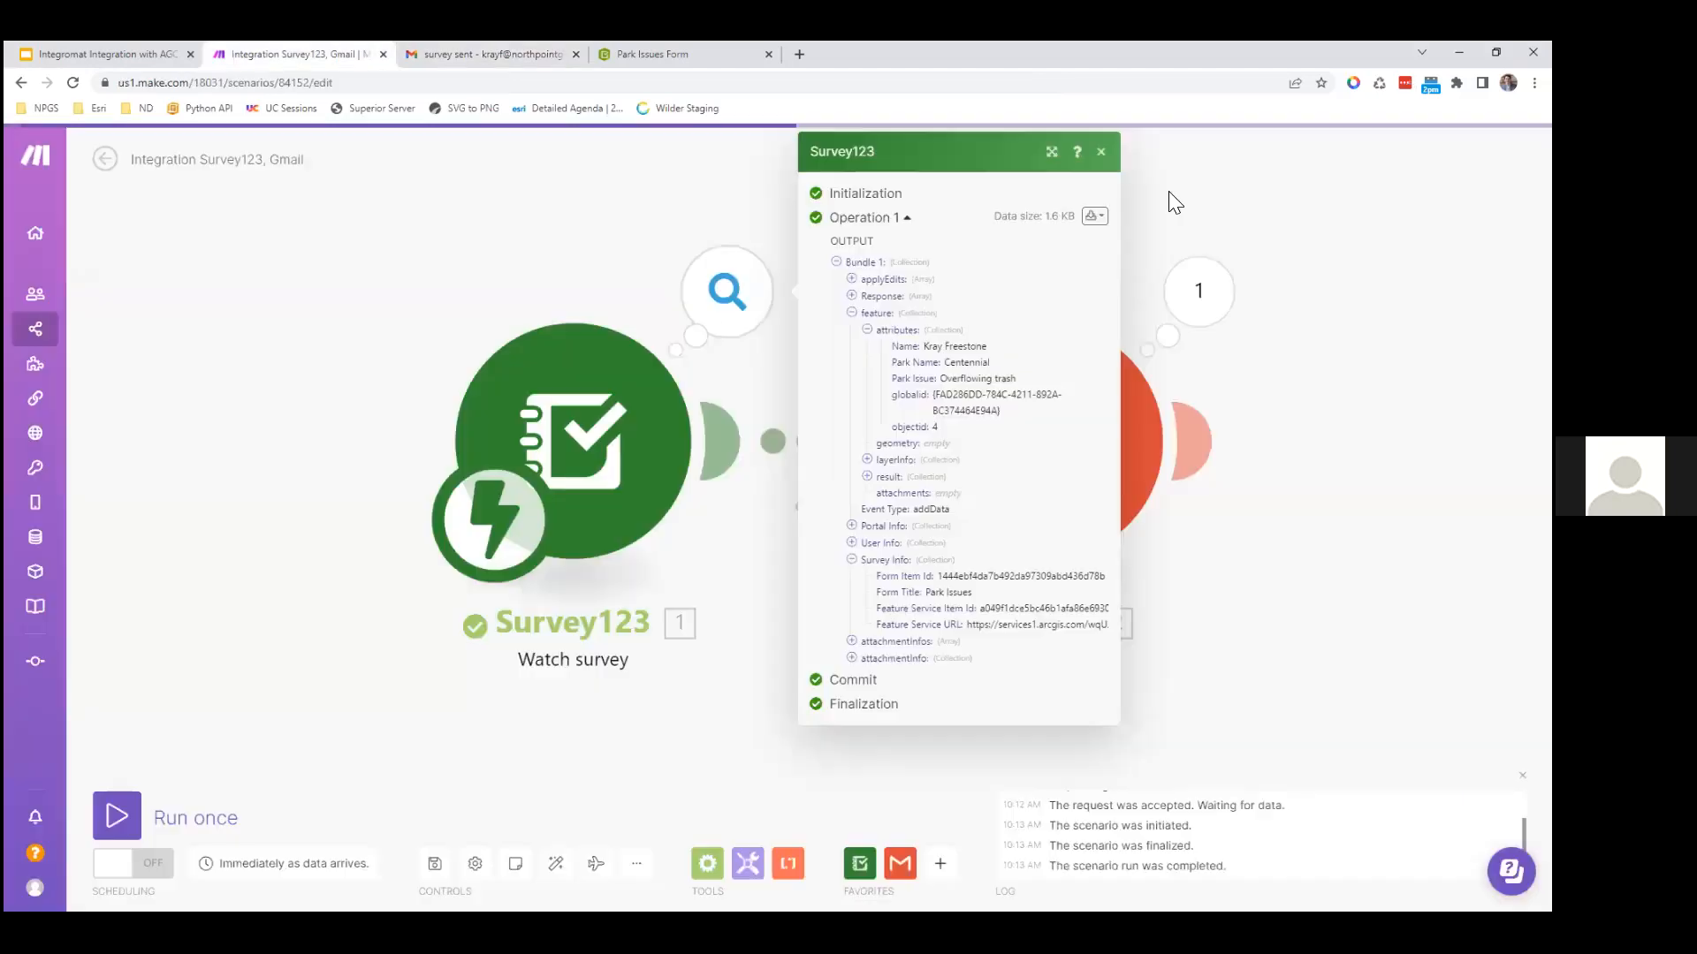
left_click(1100, 157)
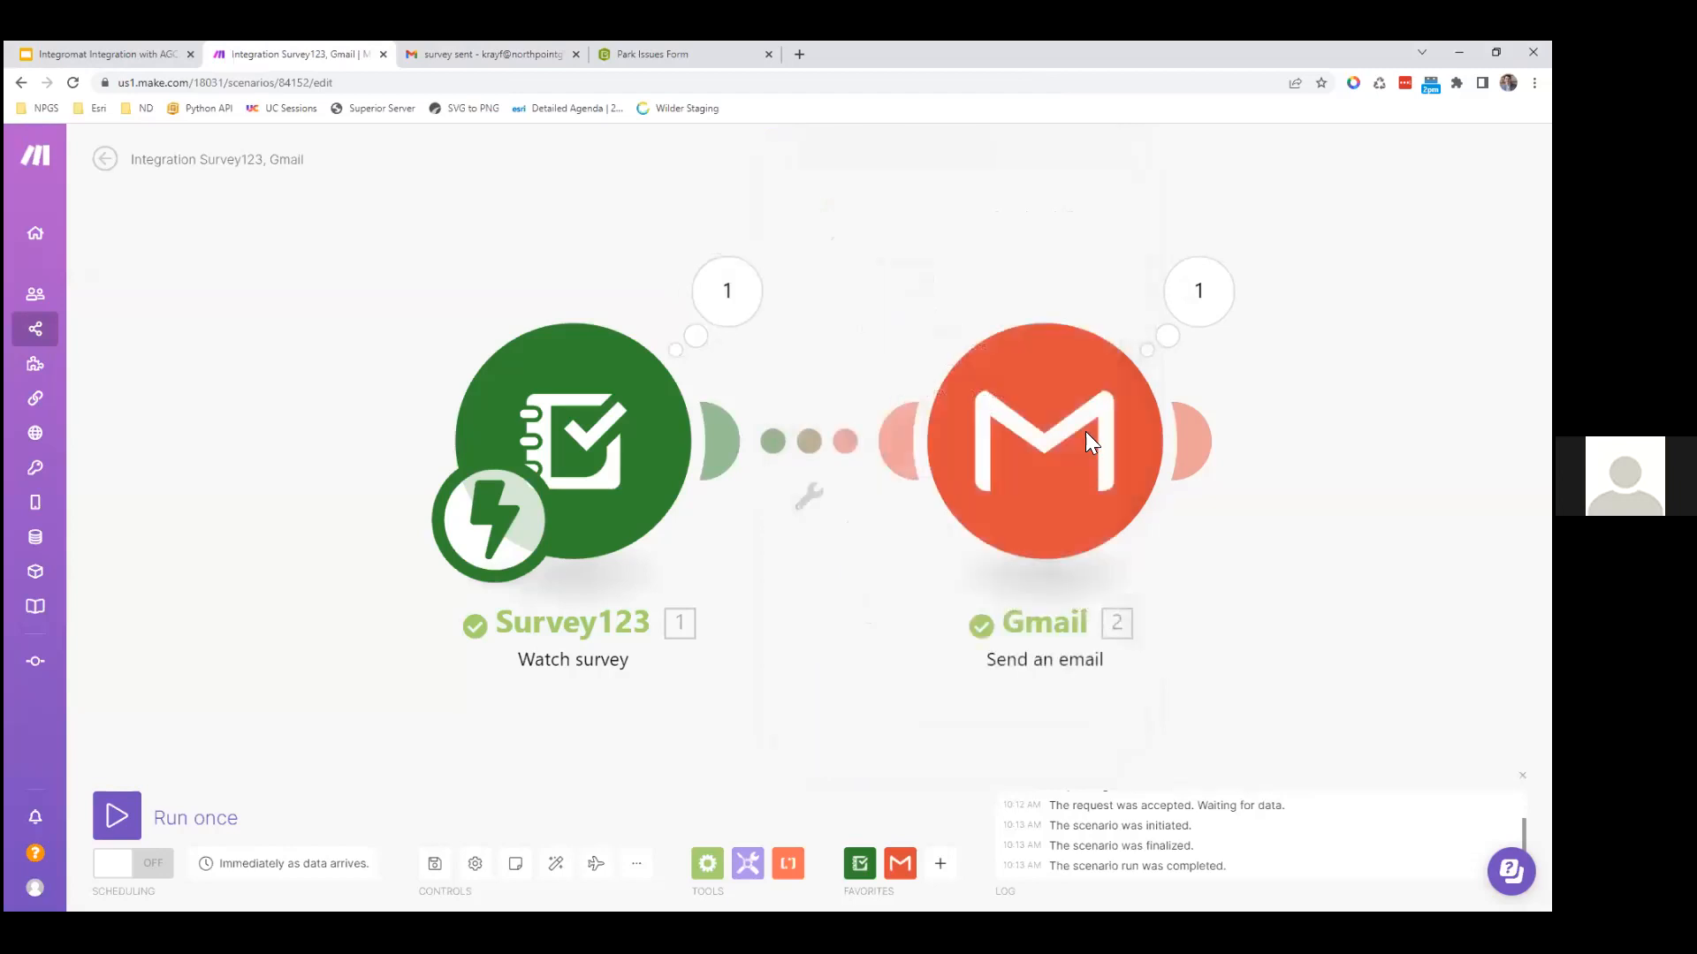
Step: In the Gmail module, replace the Subject text 'survey sent' with 'New Park Issue'
left_click(1010, 469)
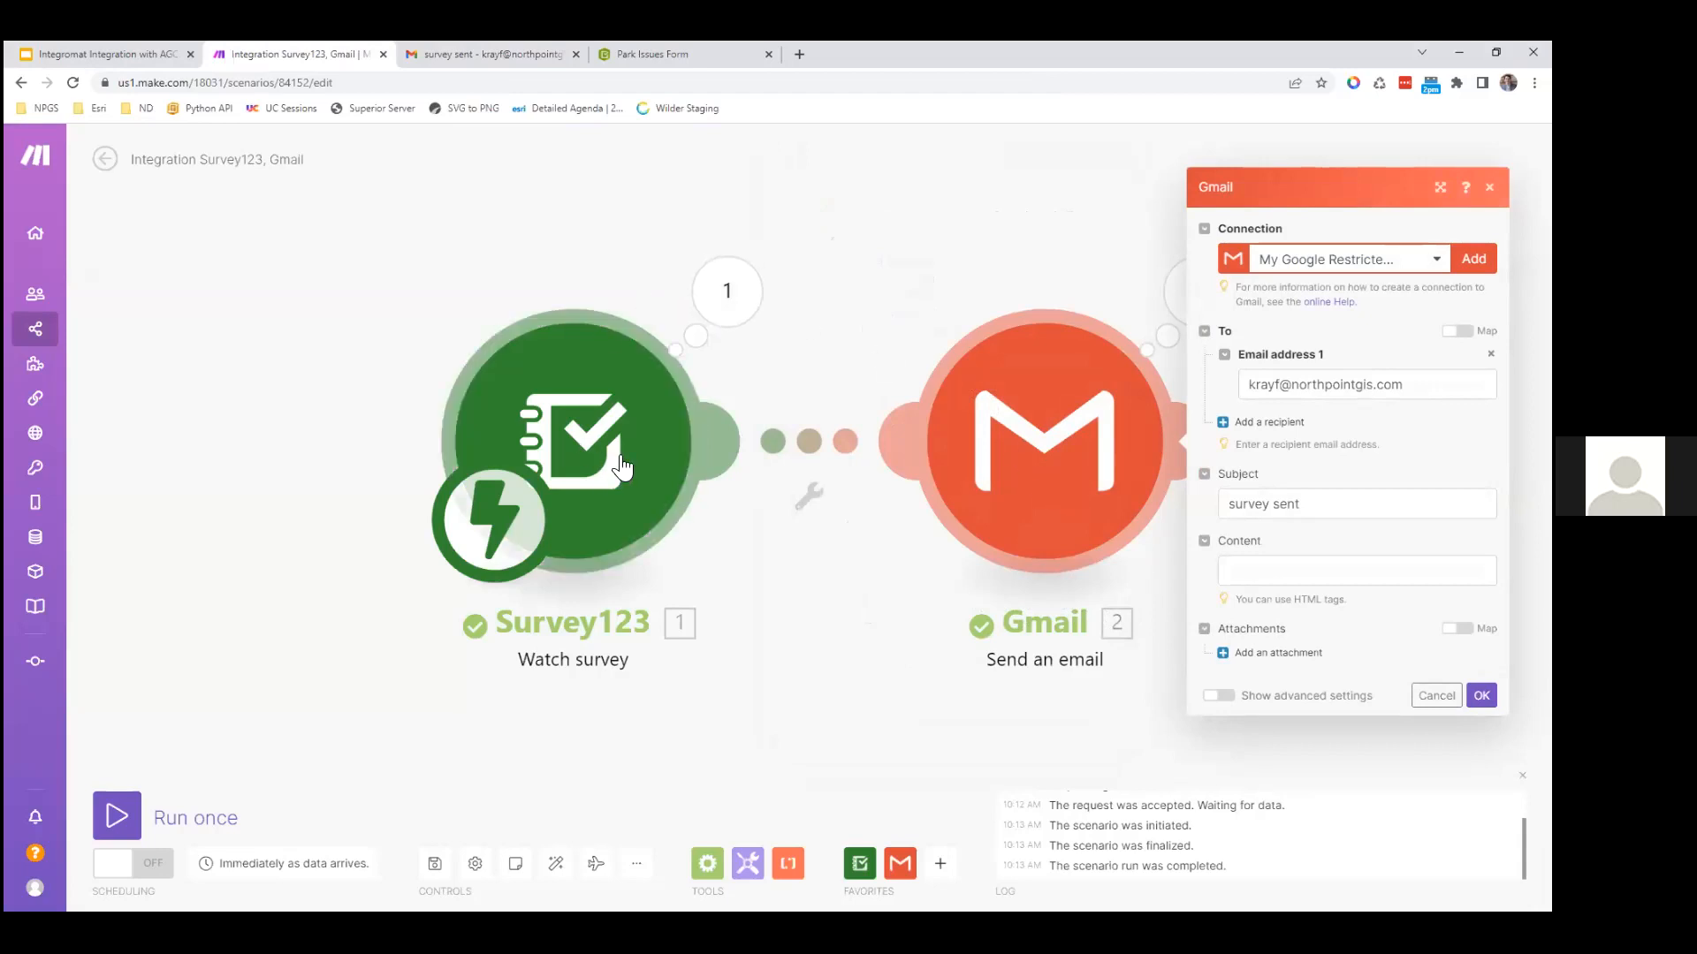
left_click(1370, 507)
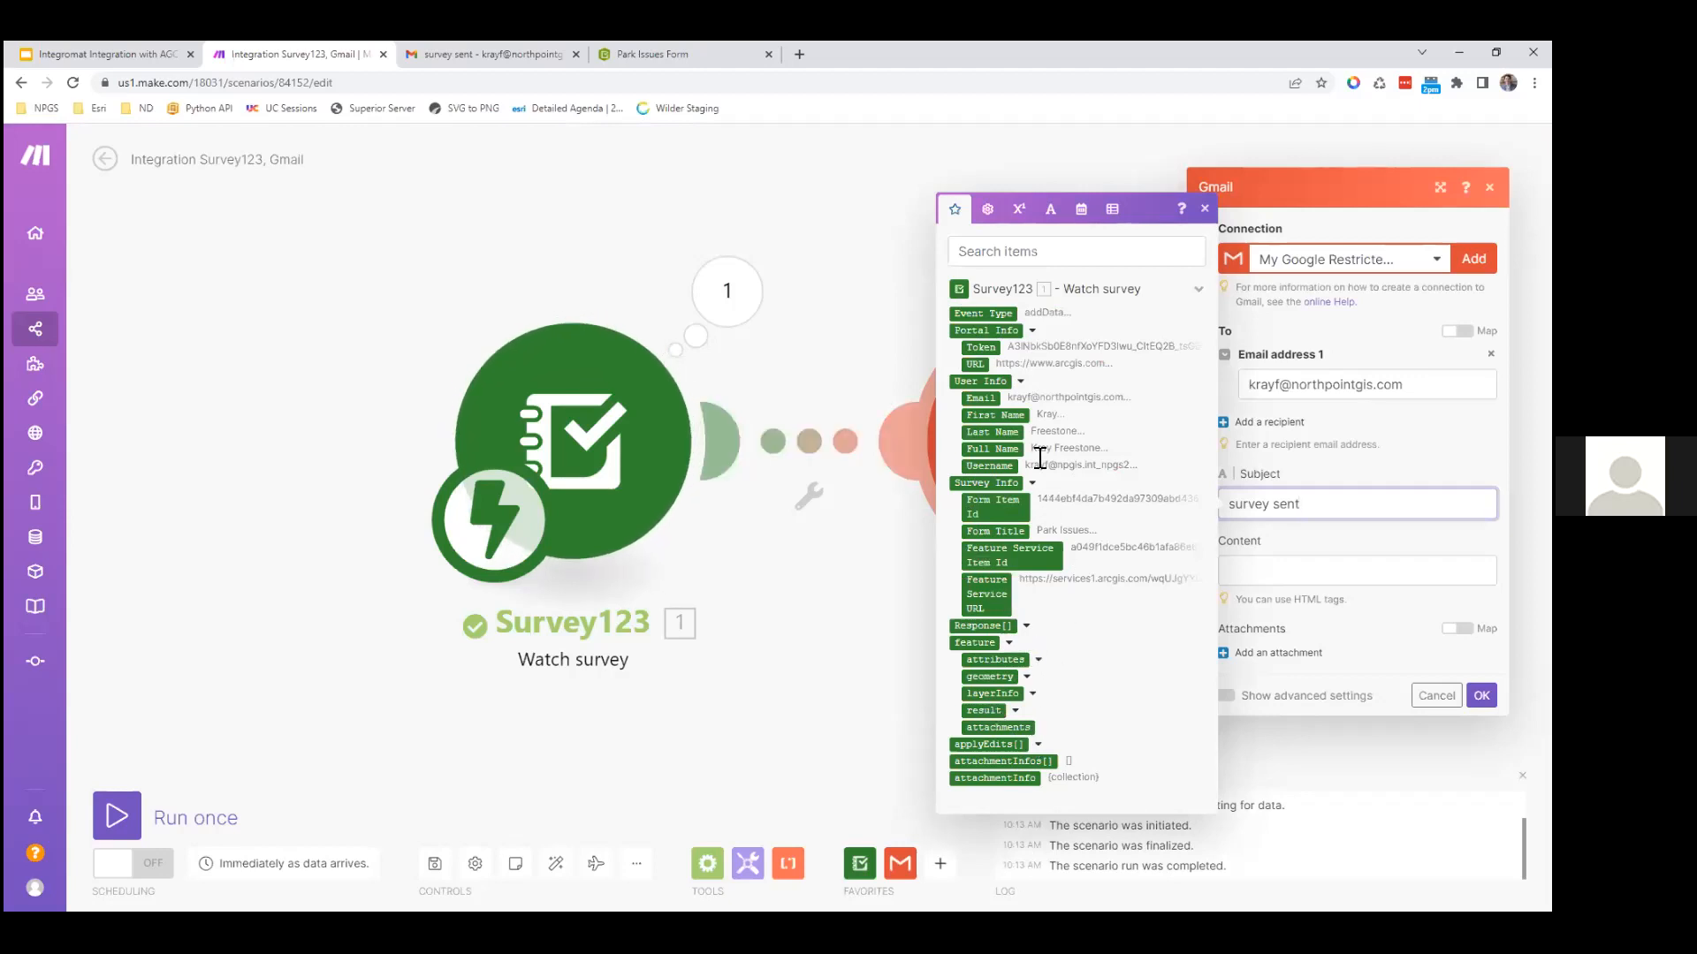
left_click(1040, 659)
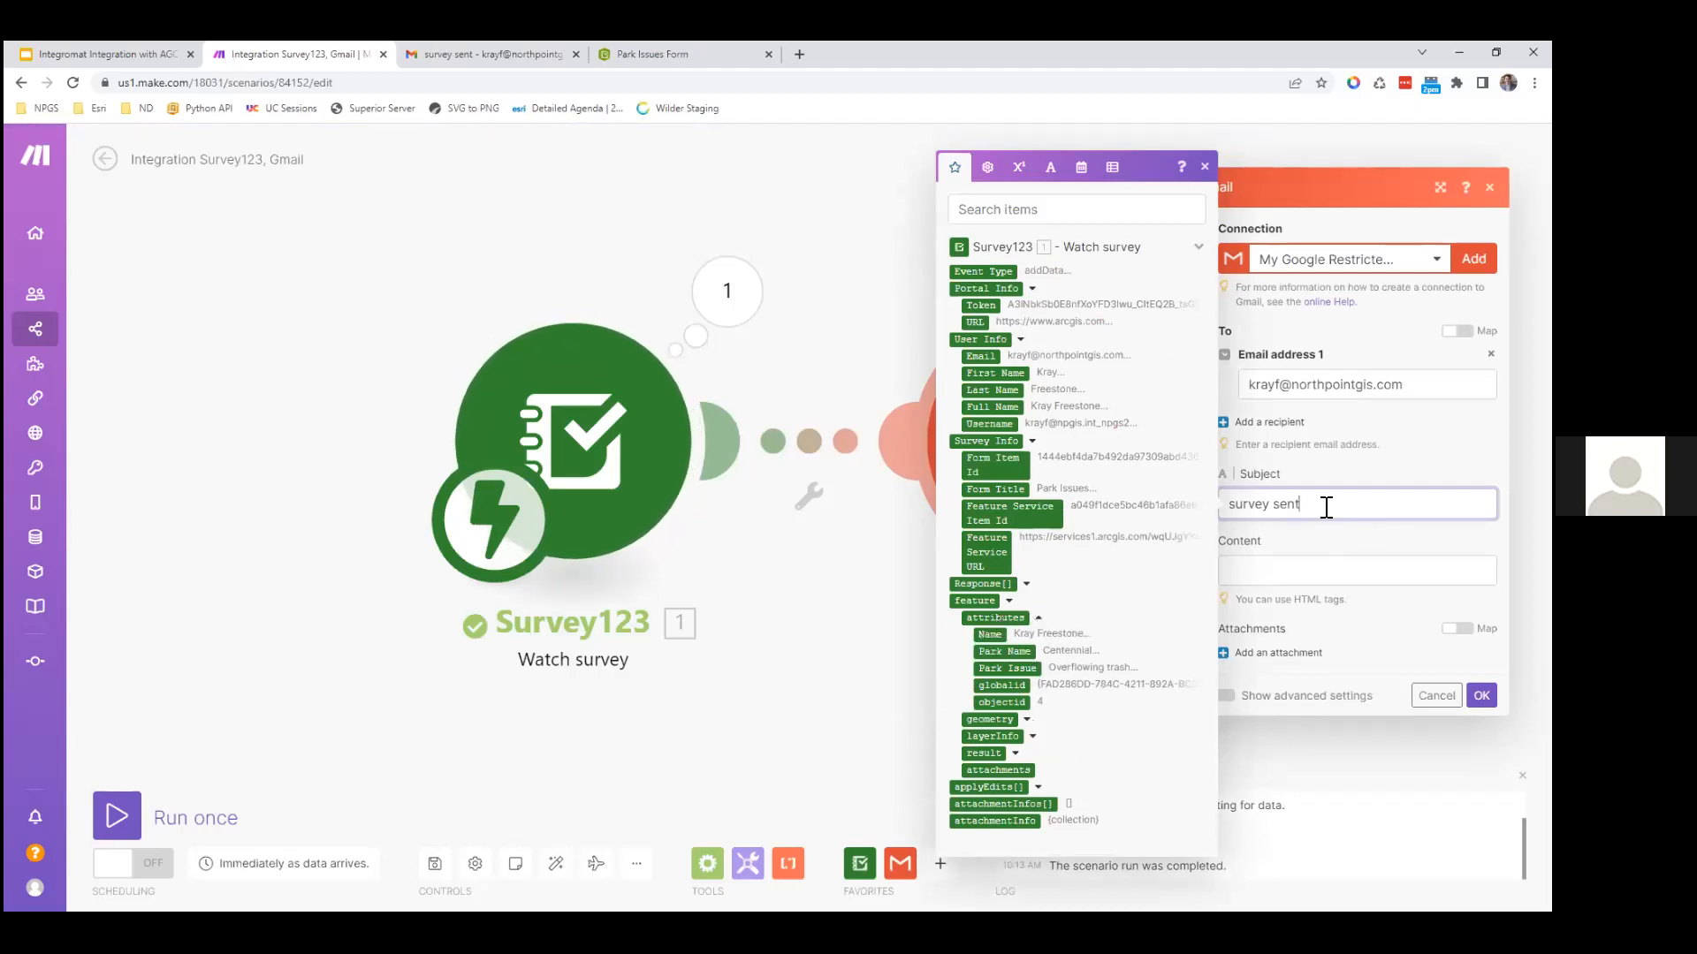
left_click_drag(1323, 505, 1219, 504)
type("Park Issue:")
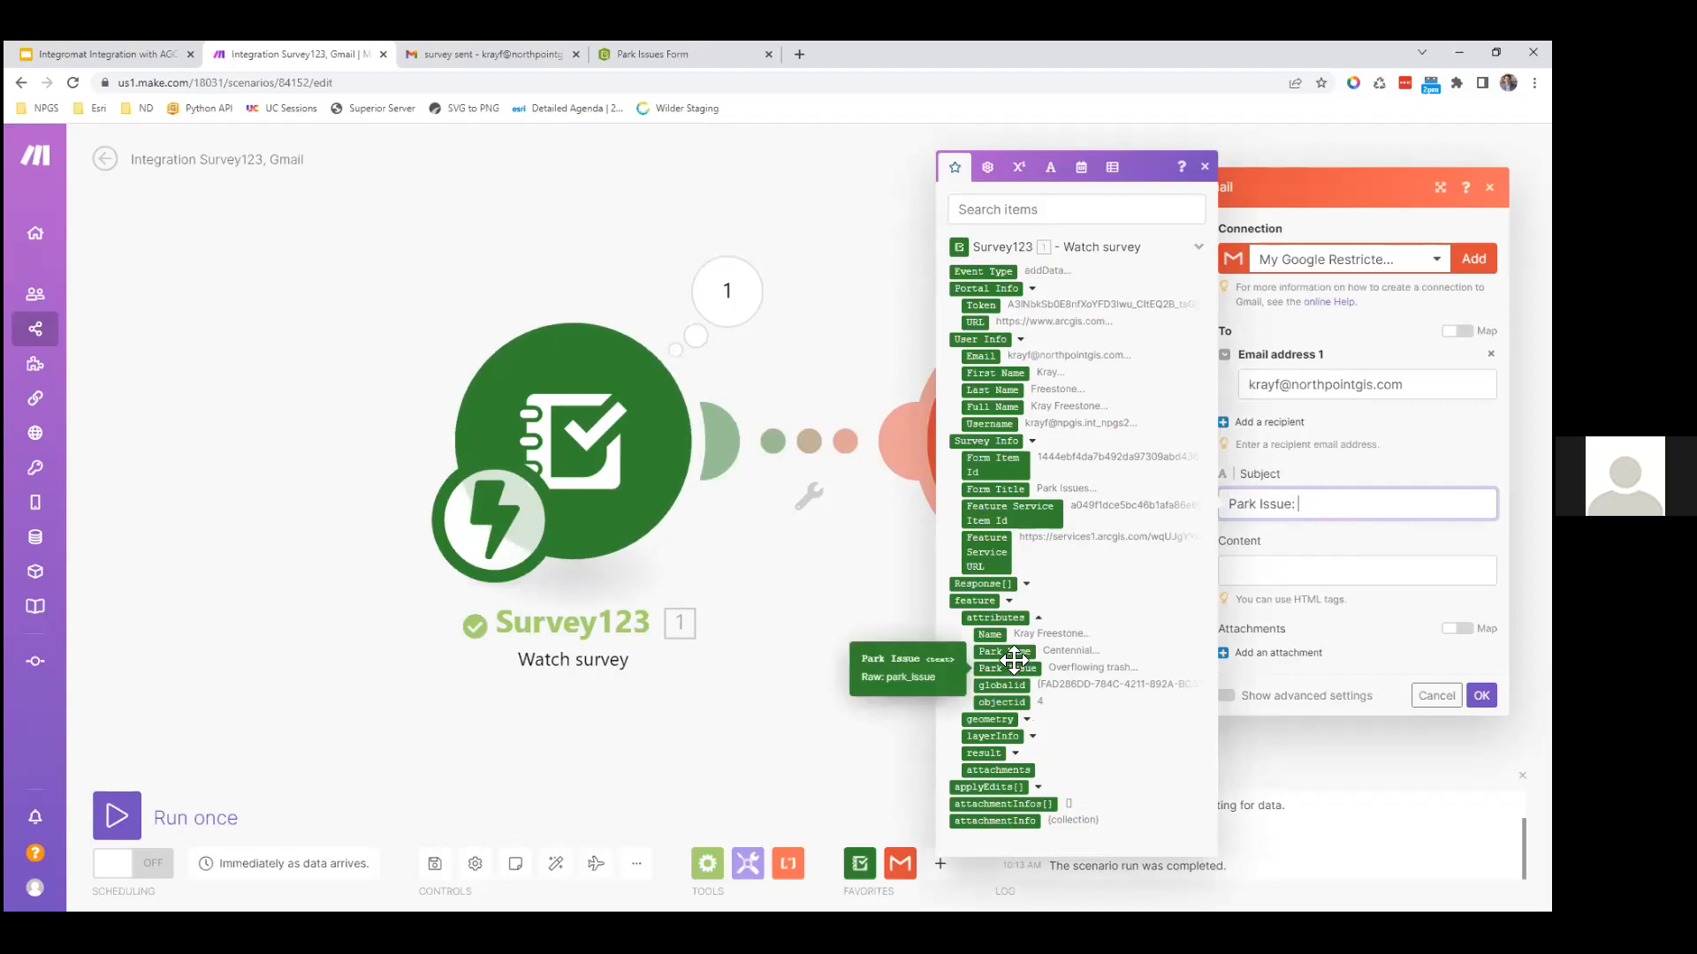
triple_click(1321, 506)
type("New Park Issue")
Step: Start the email body with 'Complainant:' mapped to the survey Name answer, then a <br> break
left_click(1288, 570)
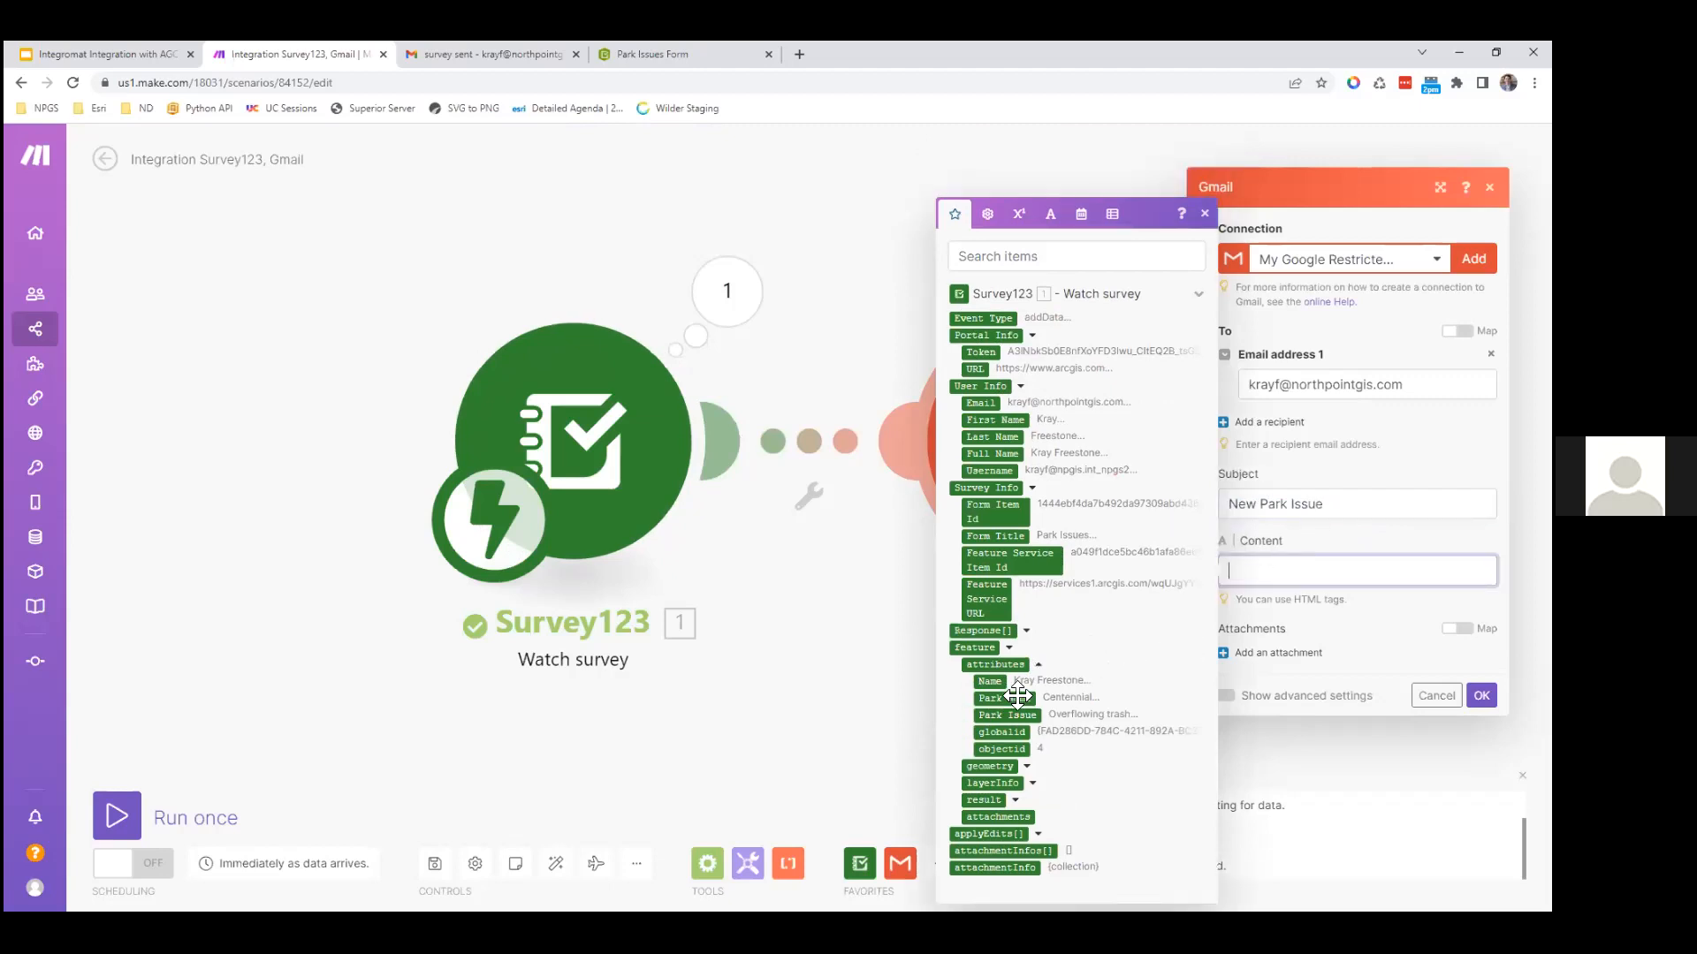
type("Complainant:")
left_click_drag(991, 682, 1382, 583)
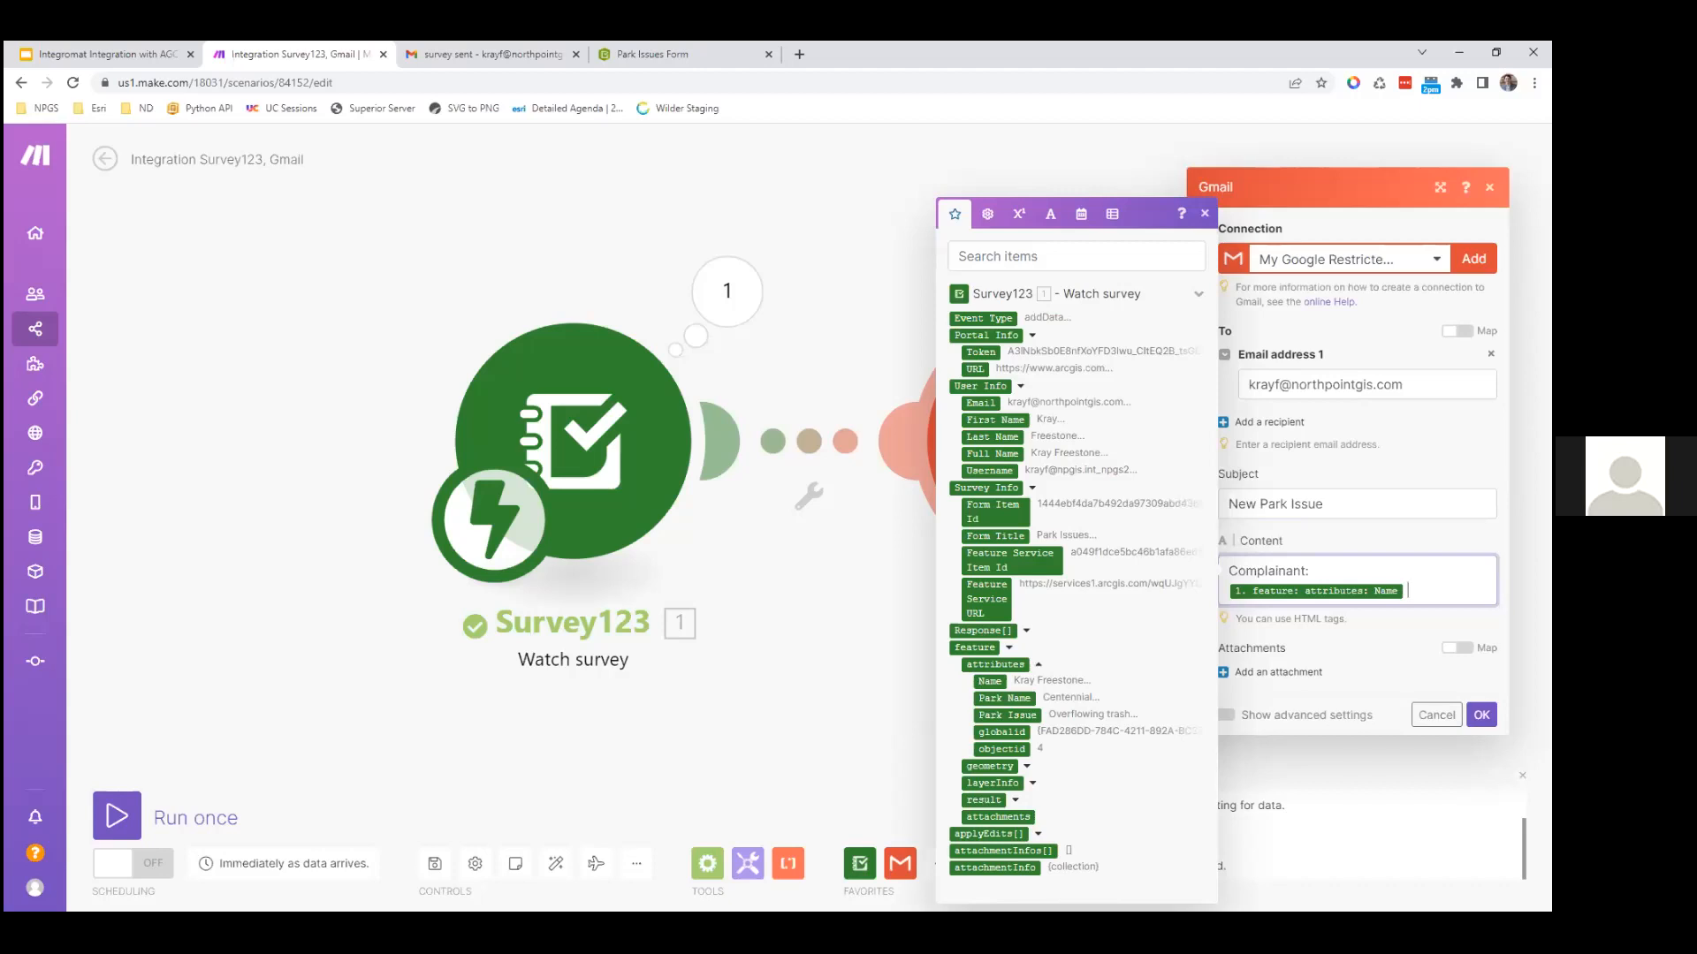
key("Return")
type("<br>")
key("Return")
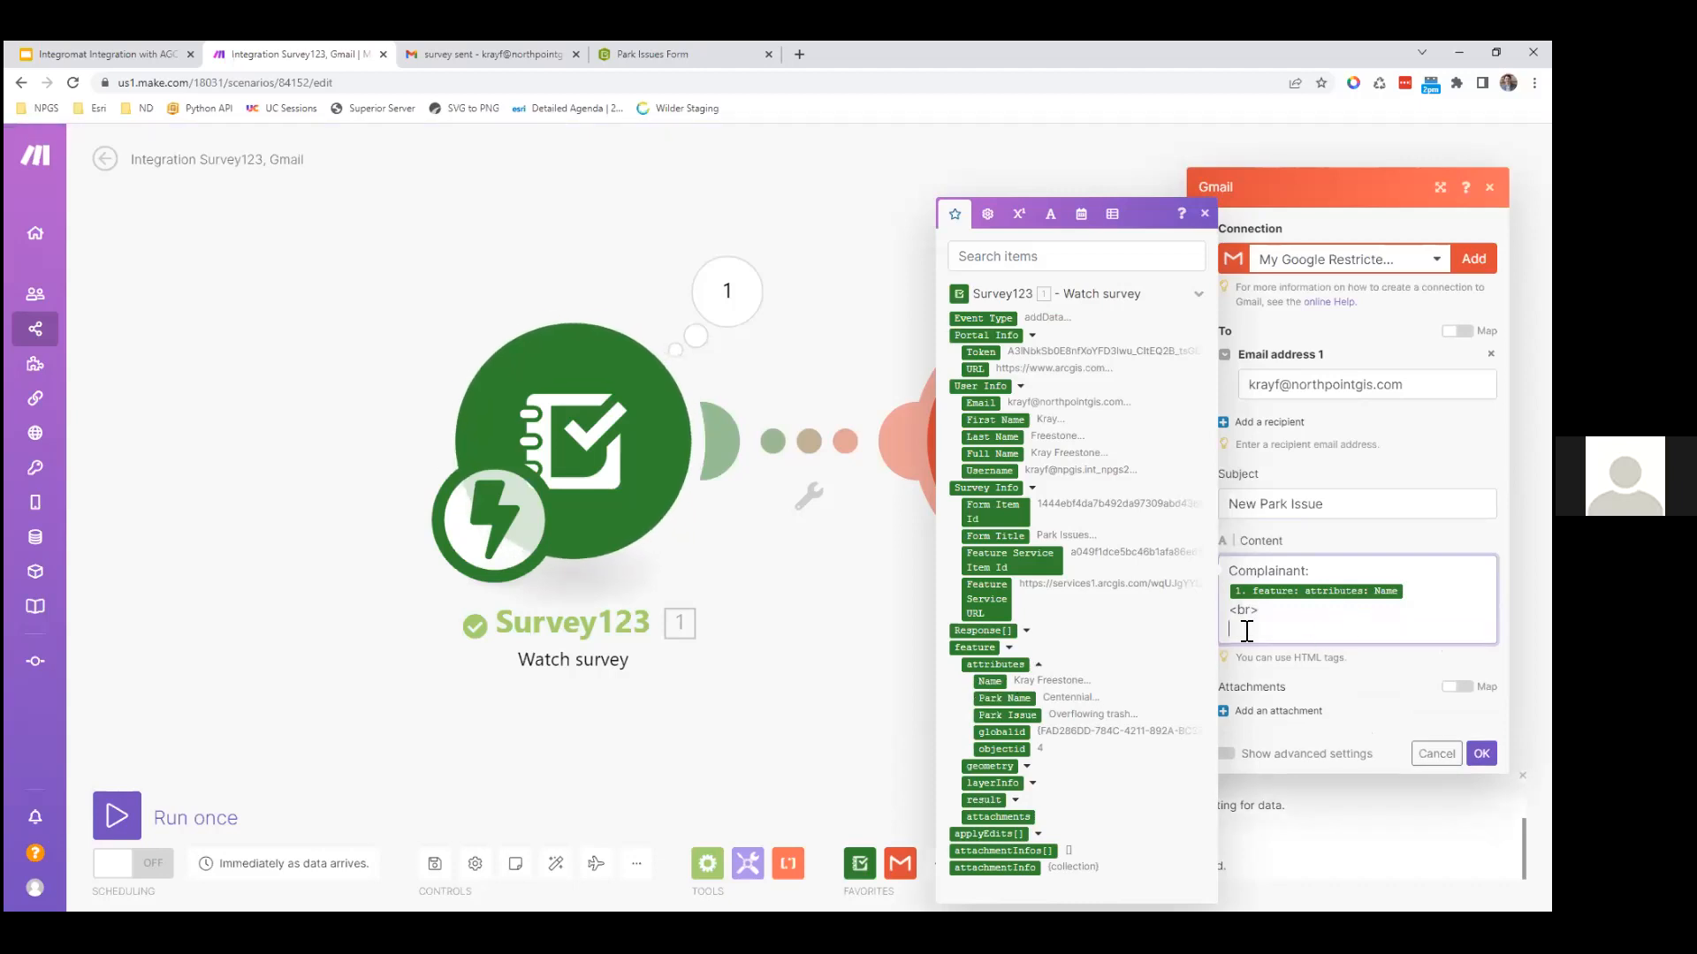
Step: Add 'Park Name' and 'Issue:' lines mapped to the survey answers, then confirm and save
type("Park Name:")
left_click_drag(996, 698, 1344, 647)
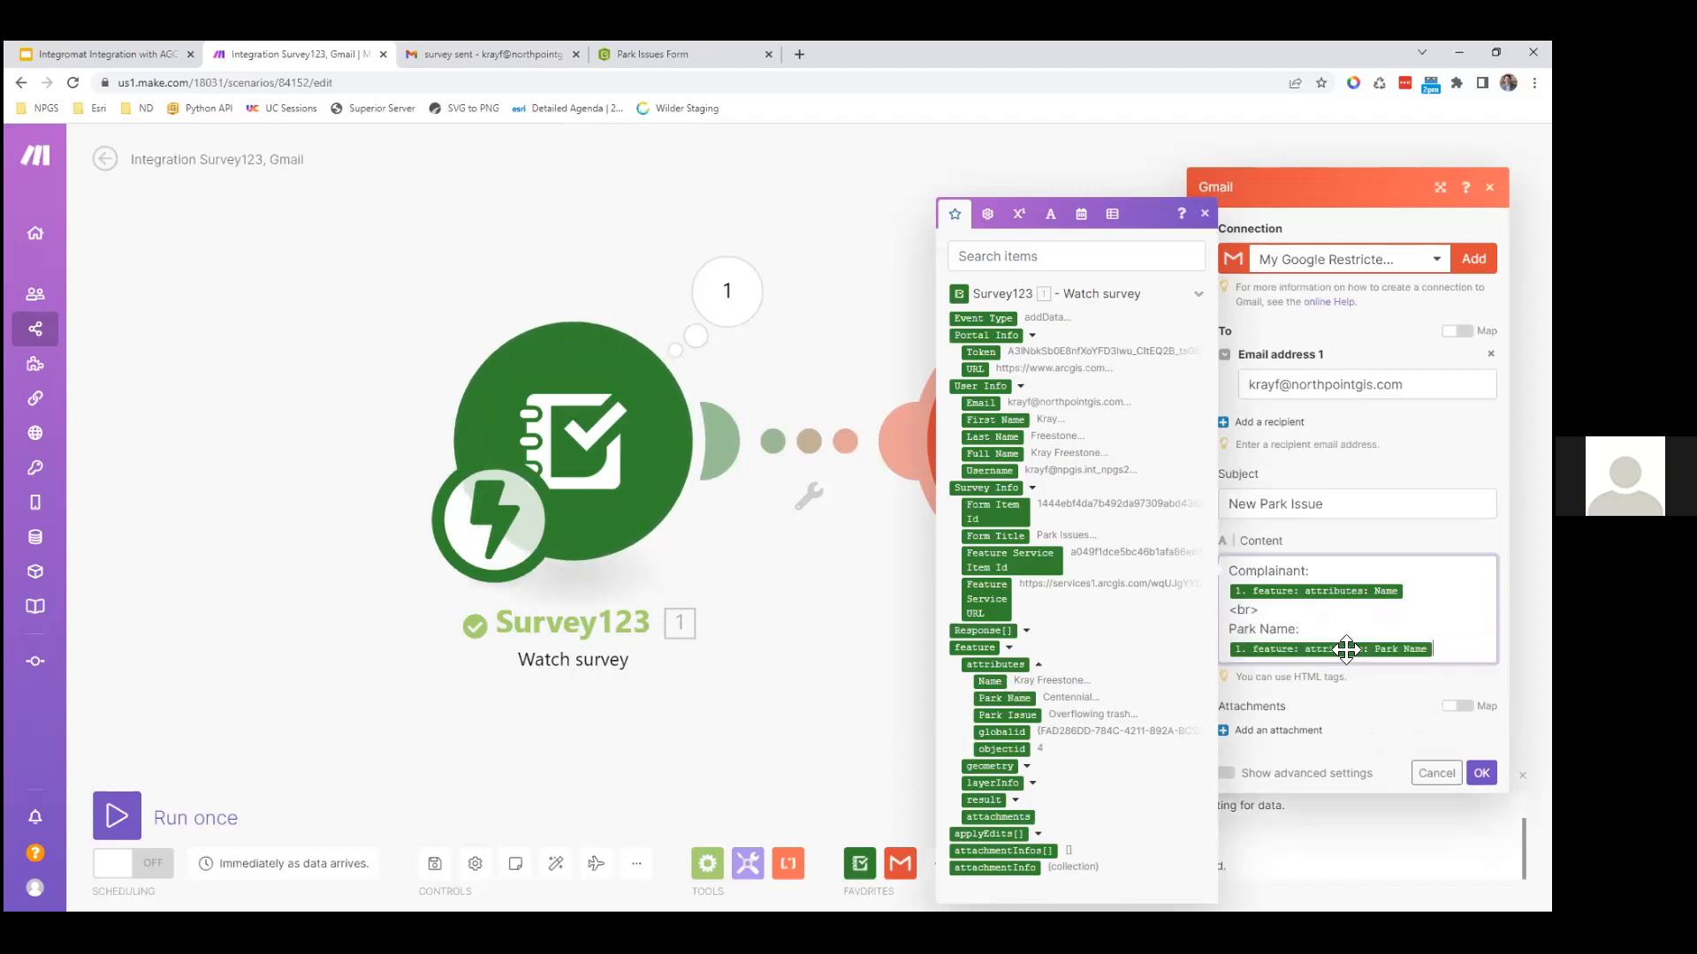
key("Return")
type("<br>")
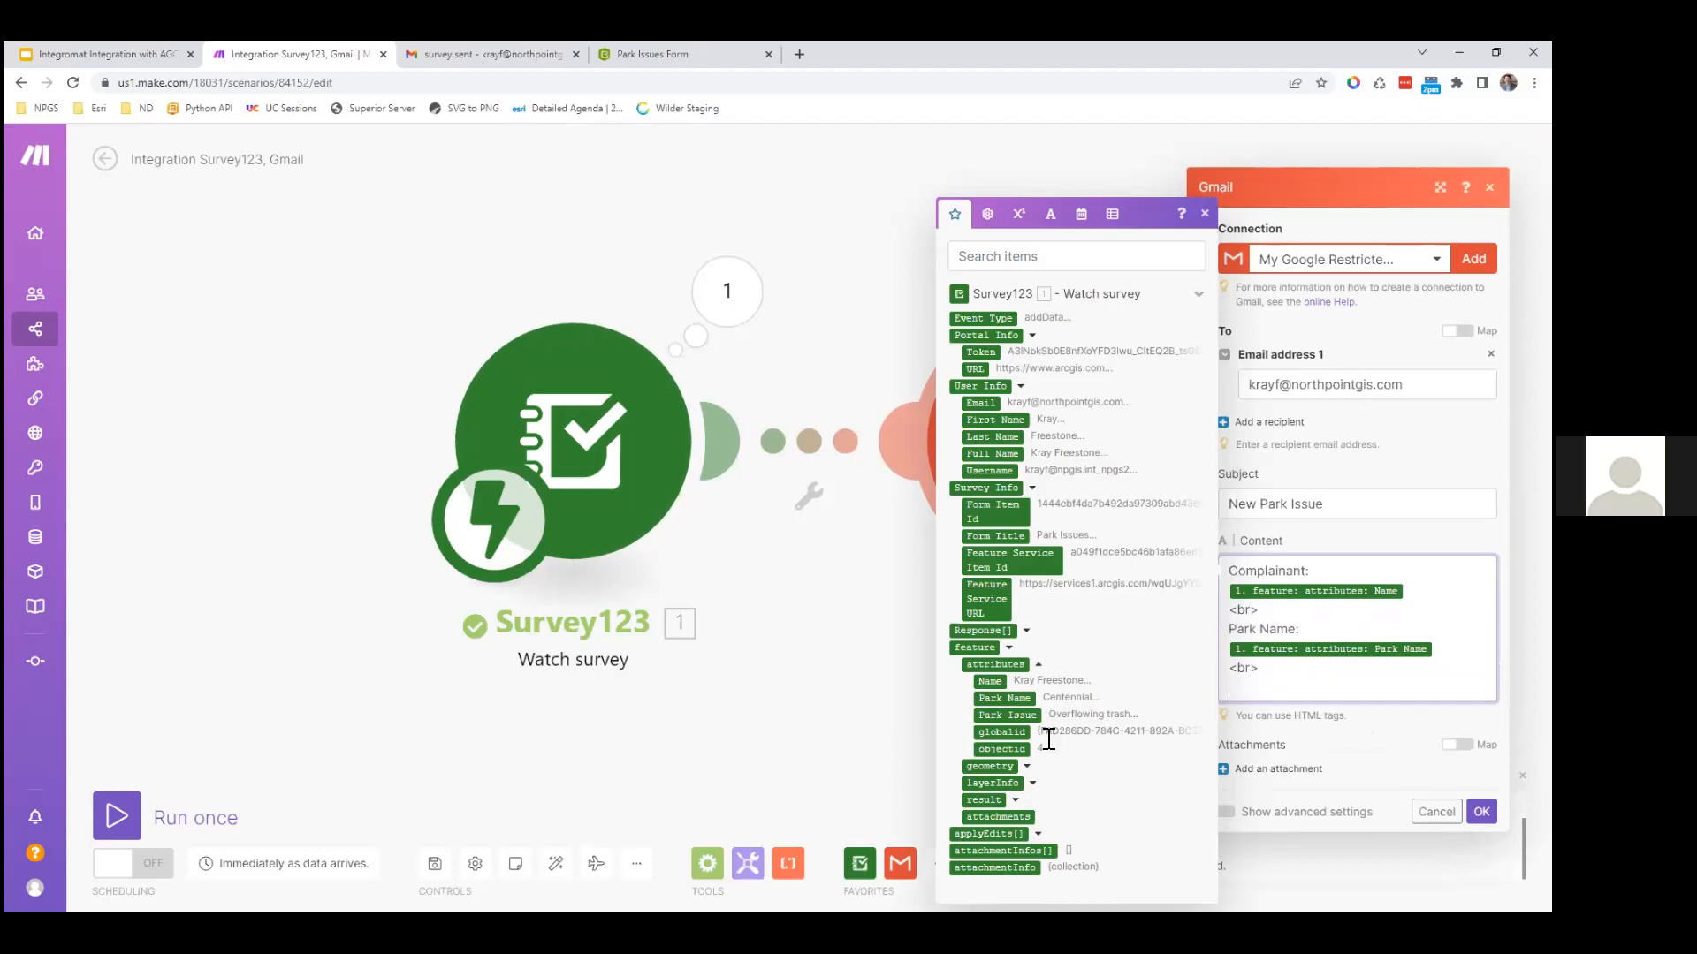
key("Return")
type("Issue:")
left_click_drag(1013, 720, 1370, 689)
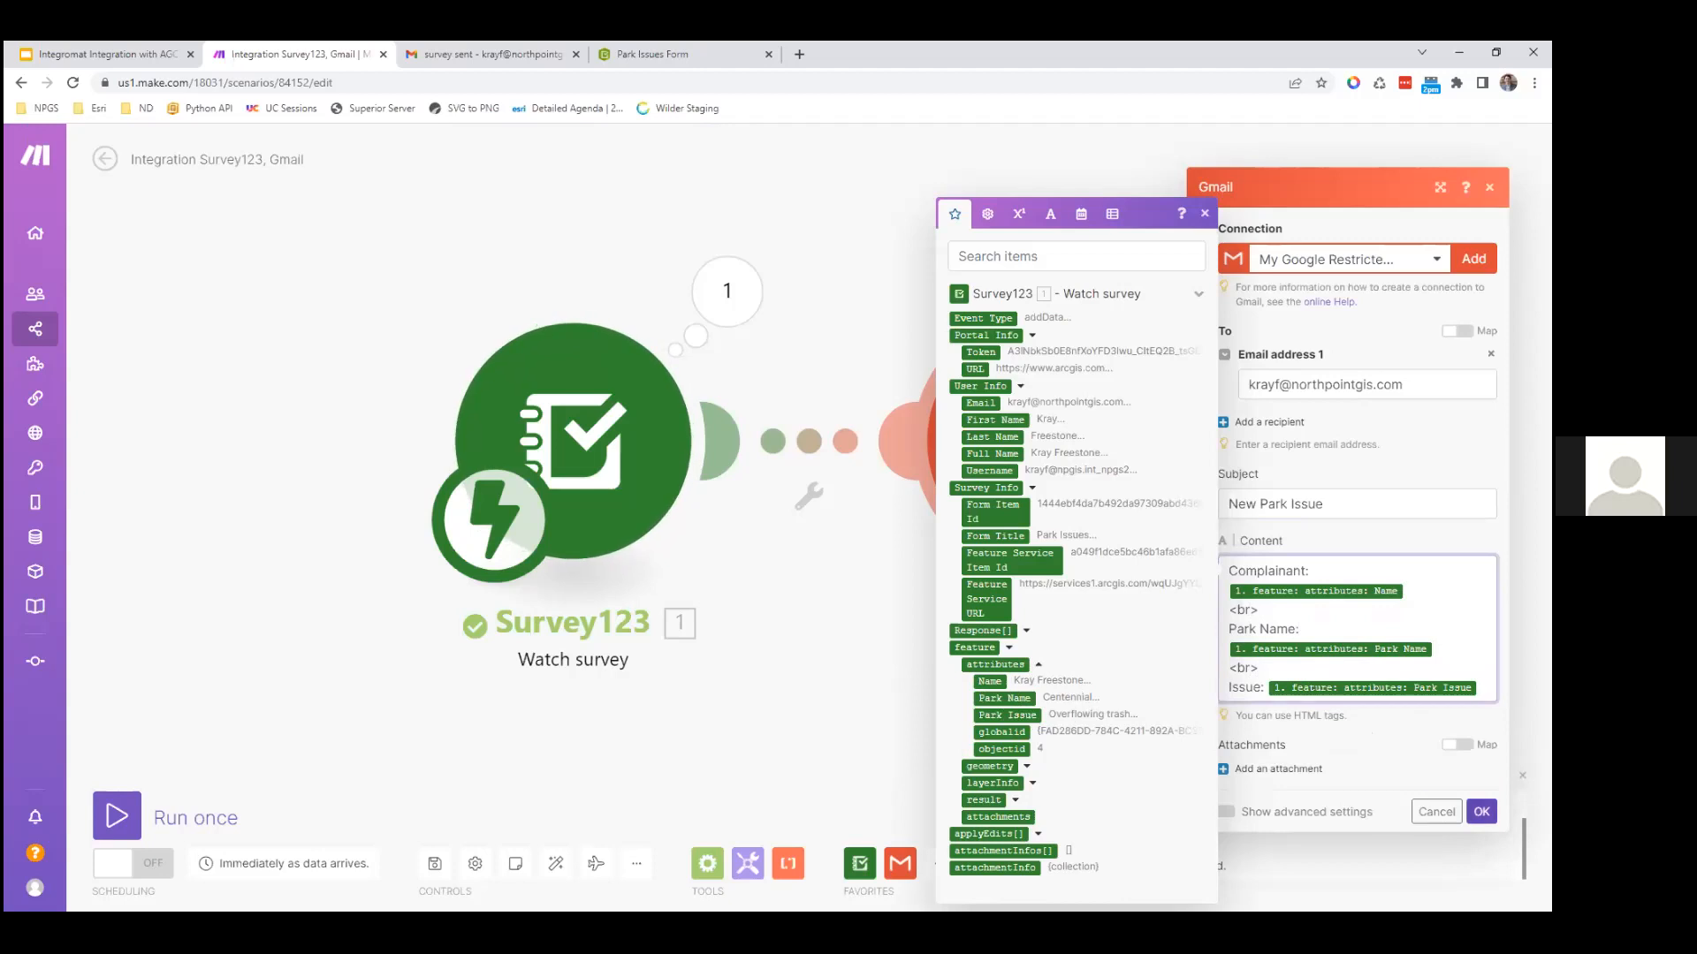
left_click(1481, 811)
left_click(434, 863)
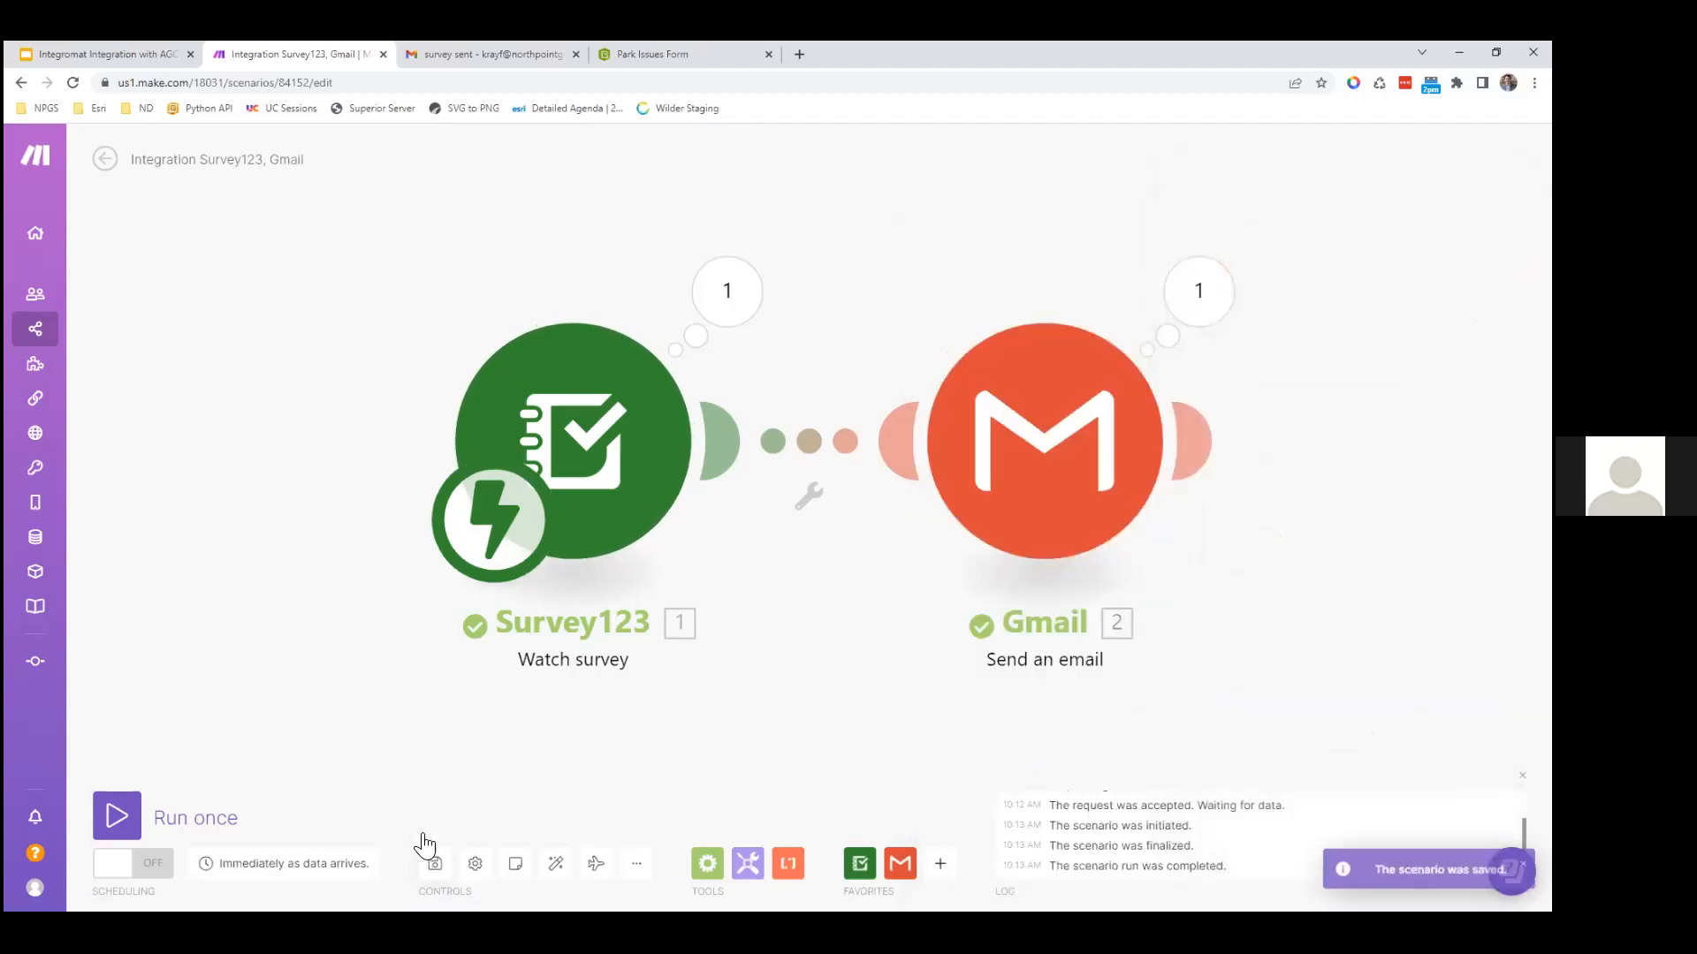
Step: Run the scenario once and submit a Park Issues Form report for Centennial park
left_click(117, 825)
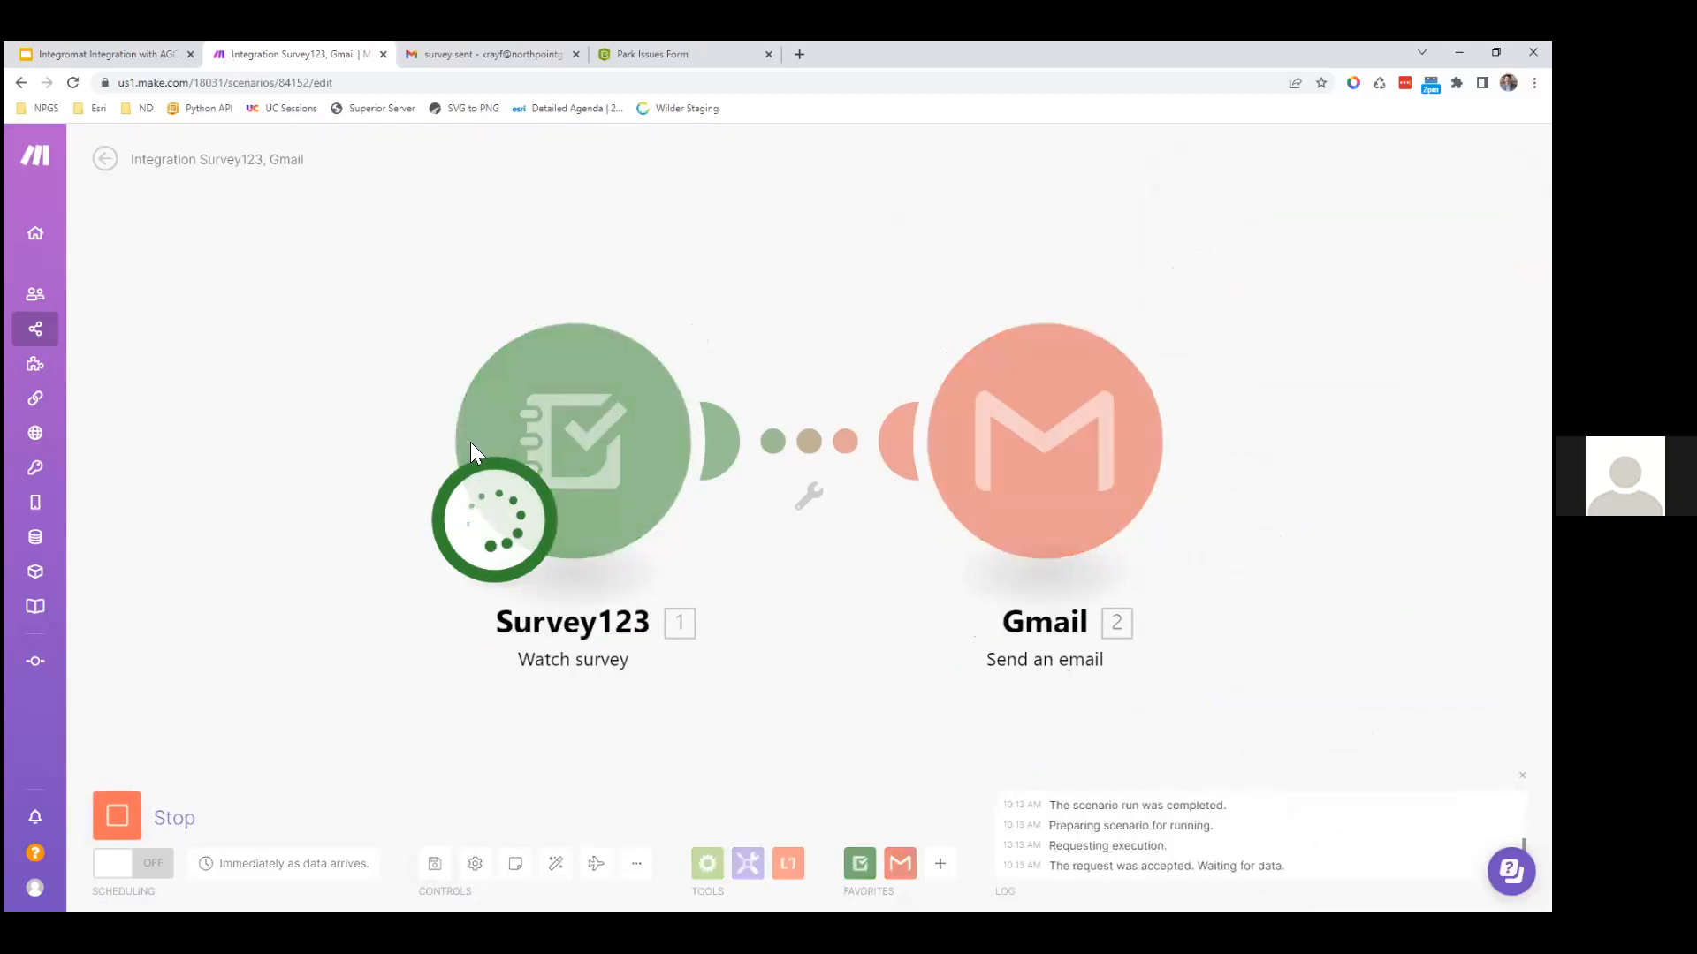
key("ctrl+Tab")
key("ctrl+Tab")
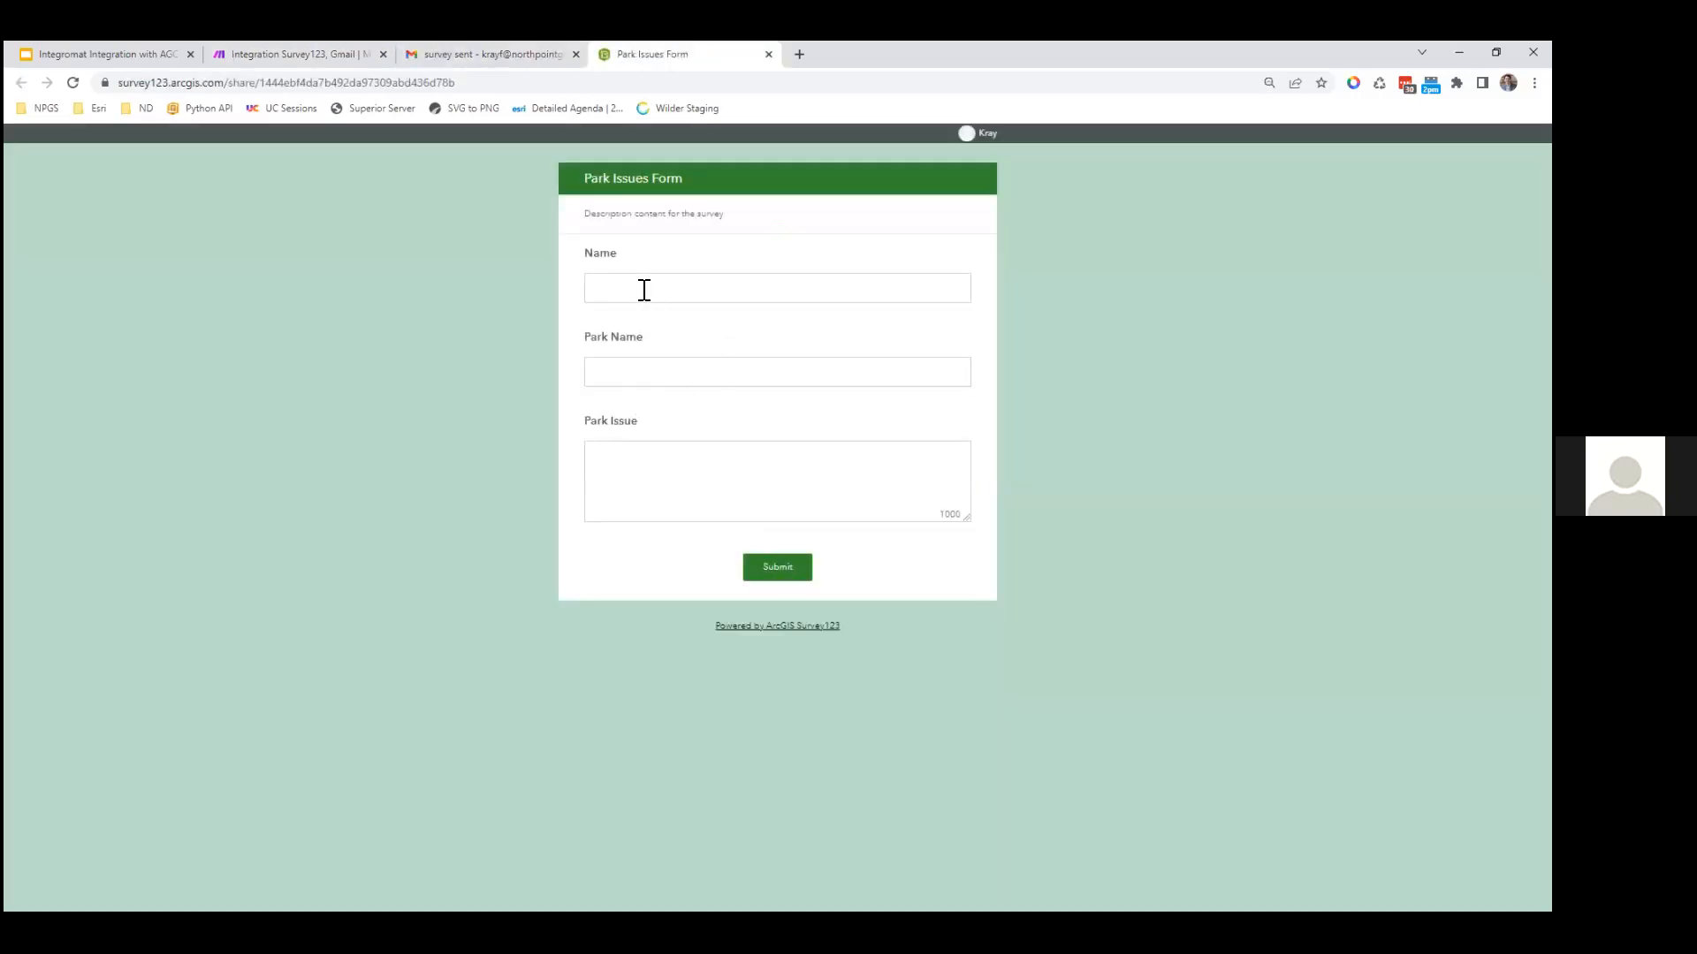
left_click(644, 291)
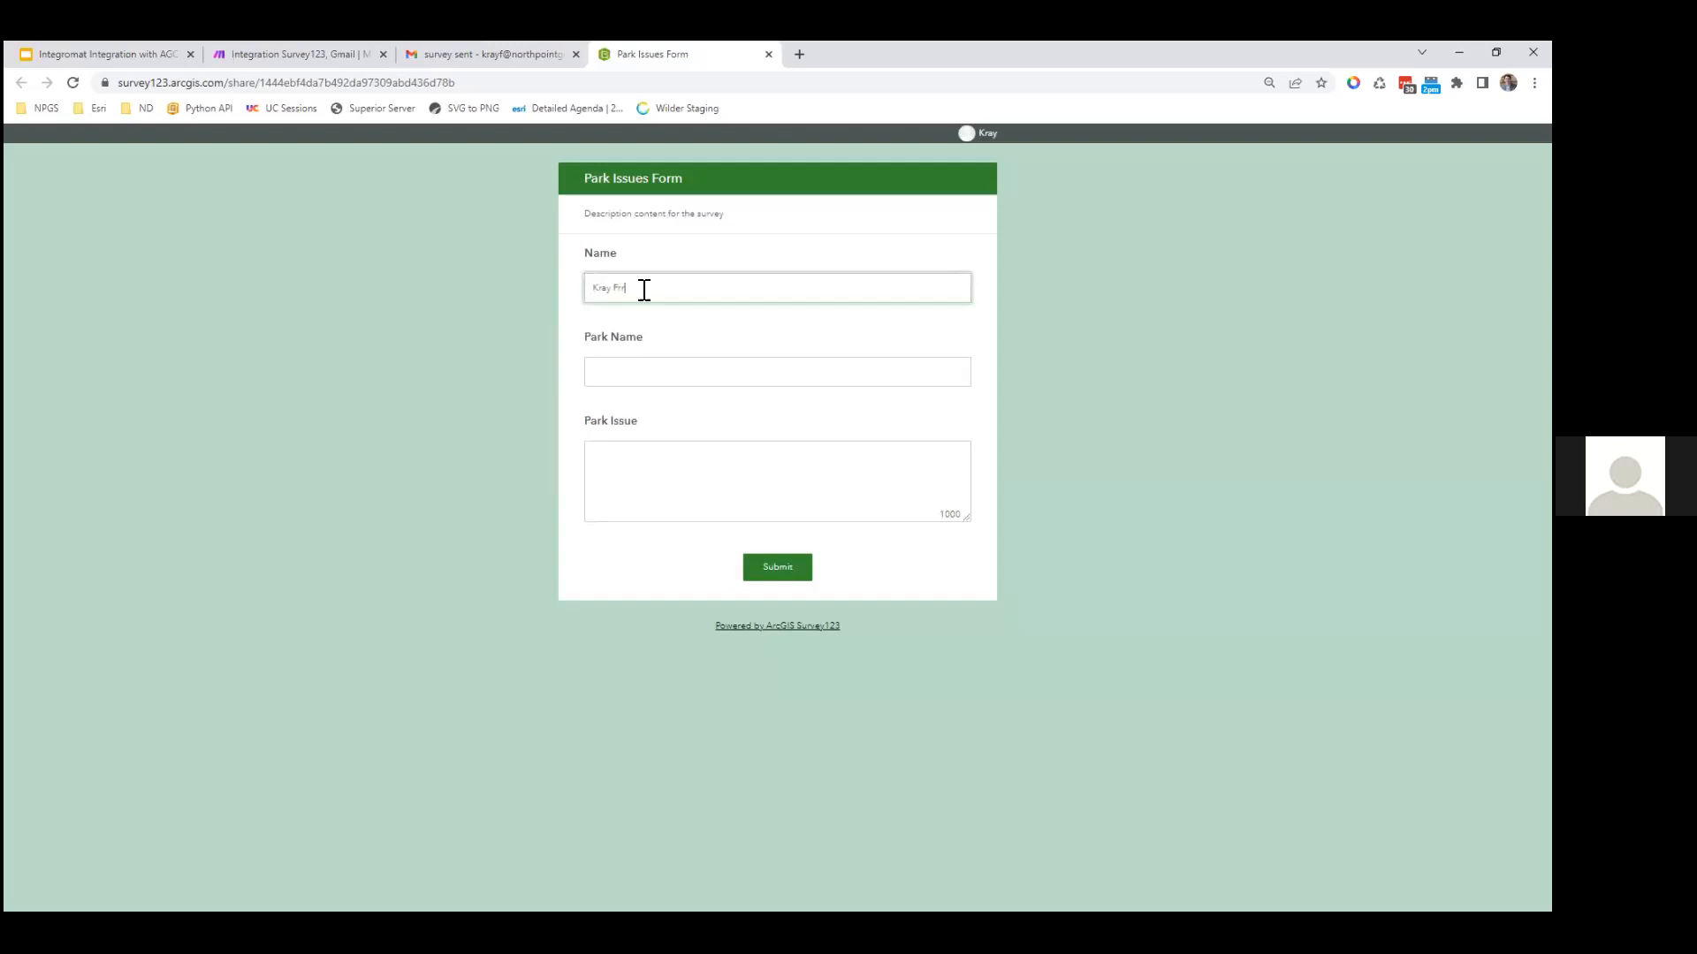
key("Tab")
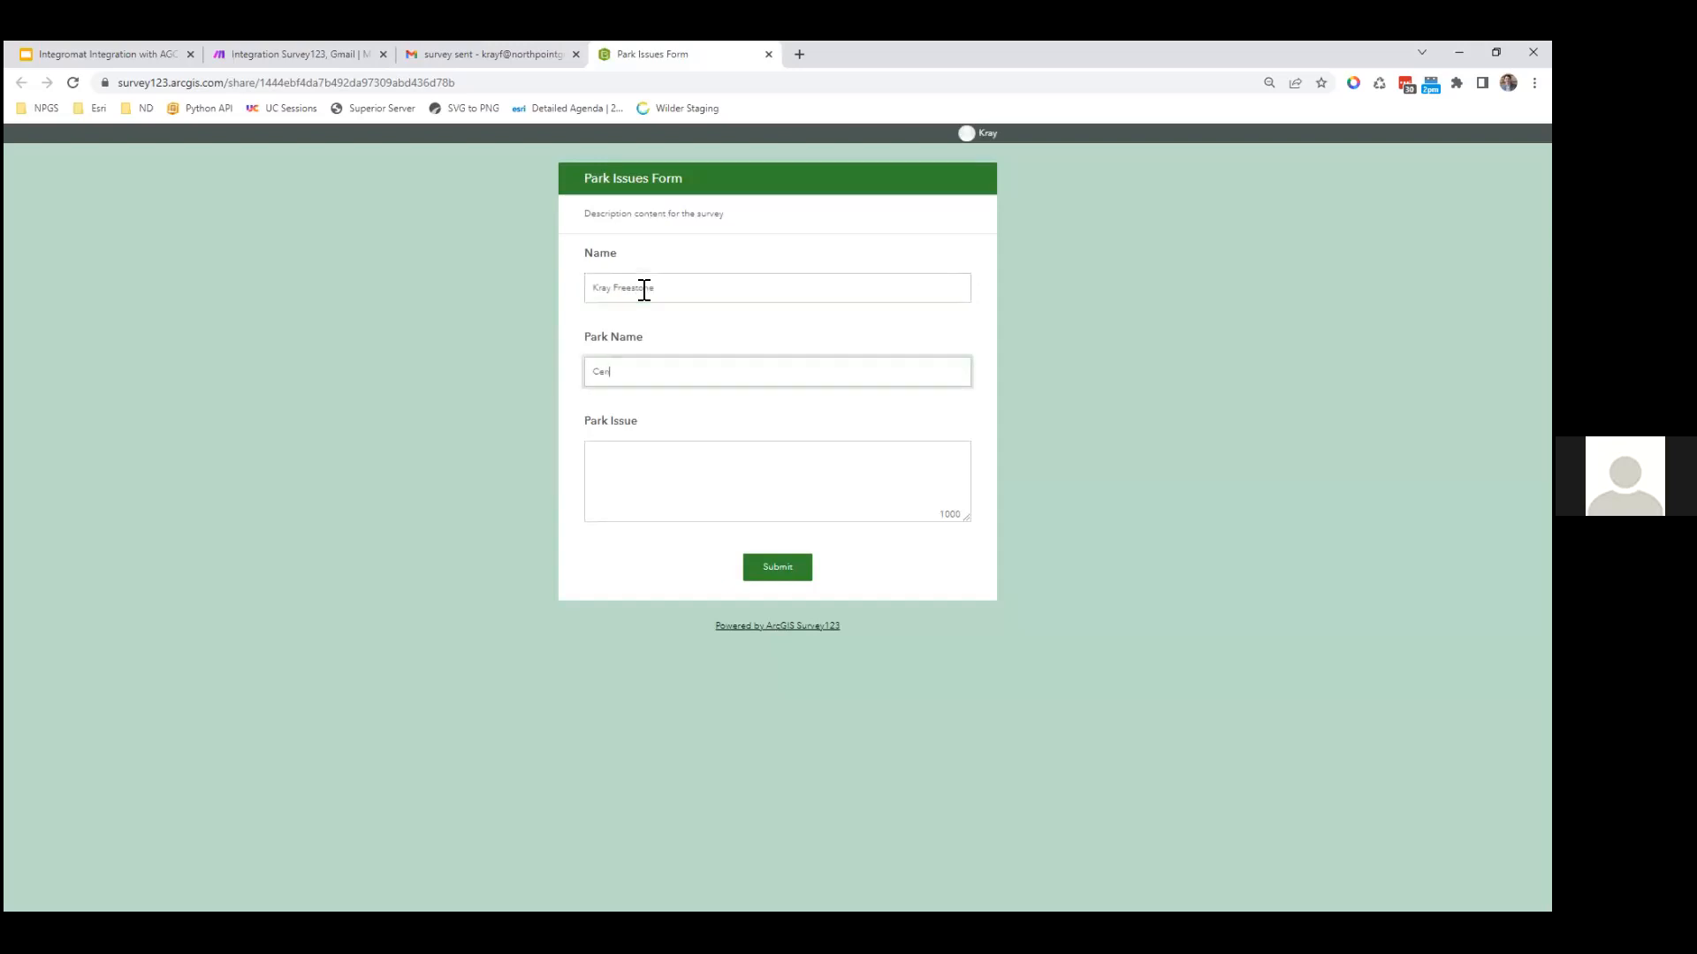
key("Tab")
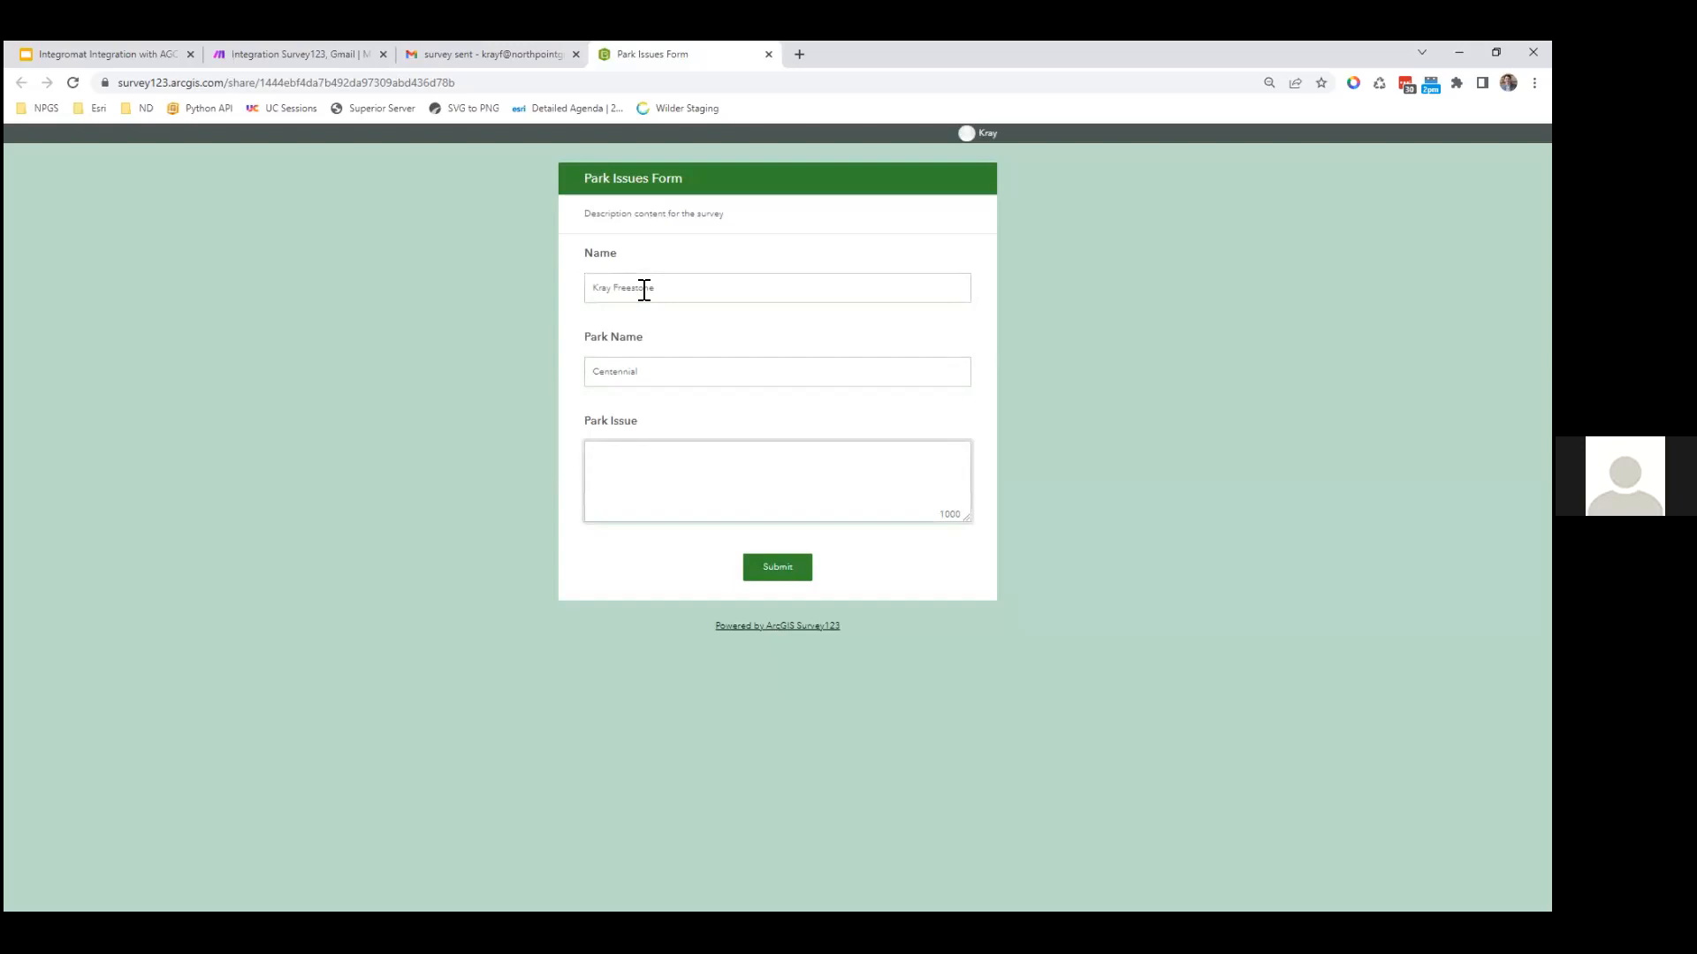
type("Owner")
left_click(795, 576)
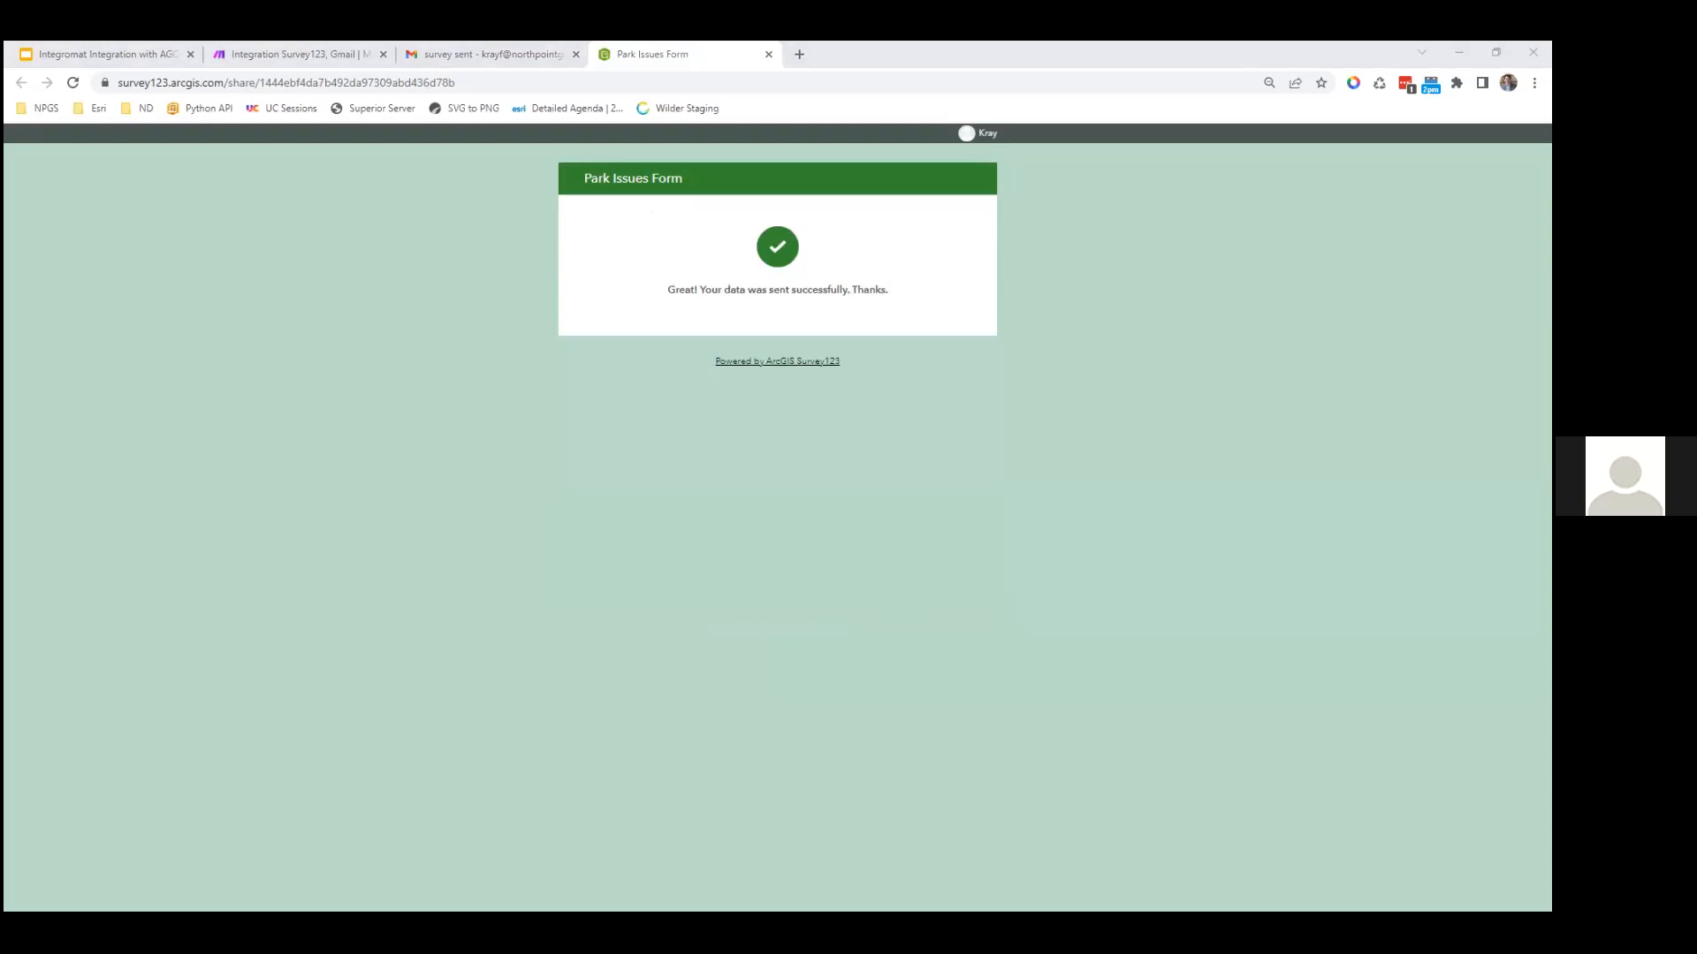
Step: Load Gmail in a new browser tab
key("ctrl+t")
key("Return")
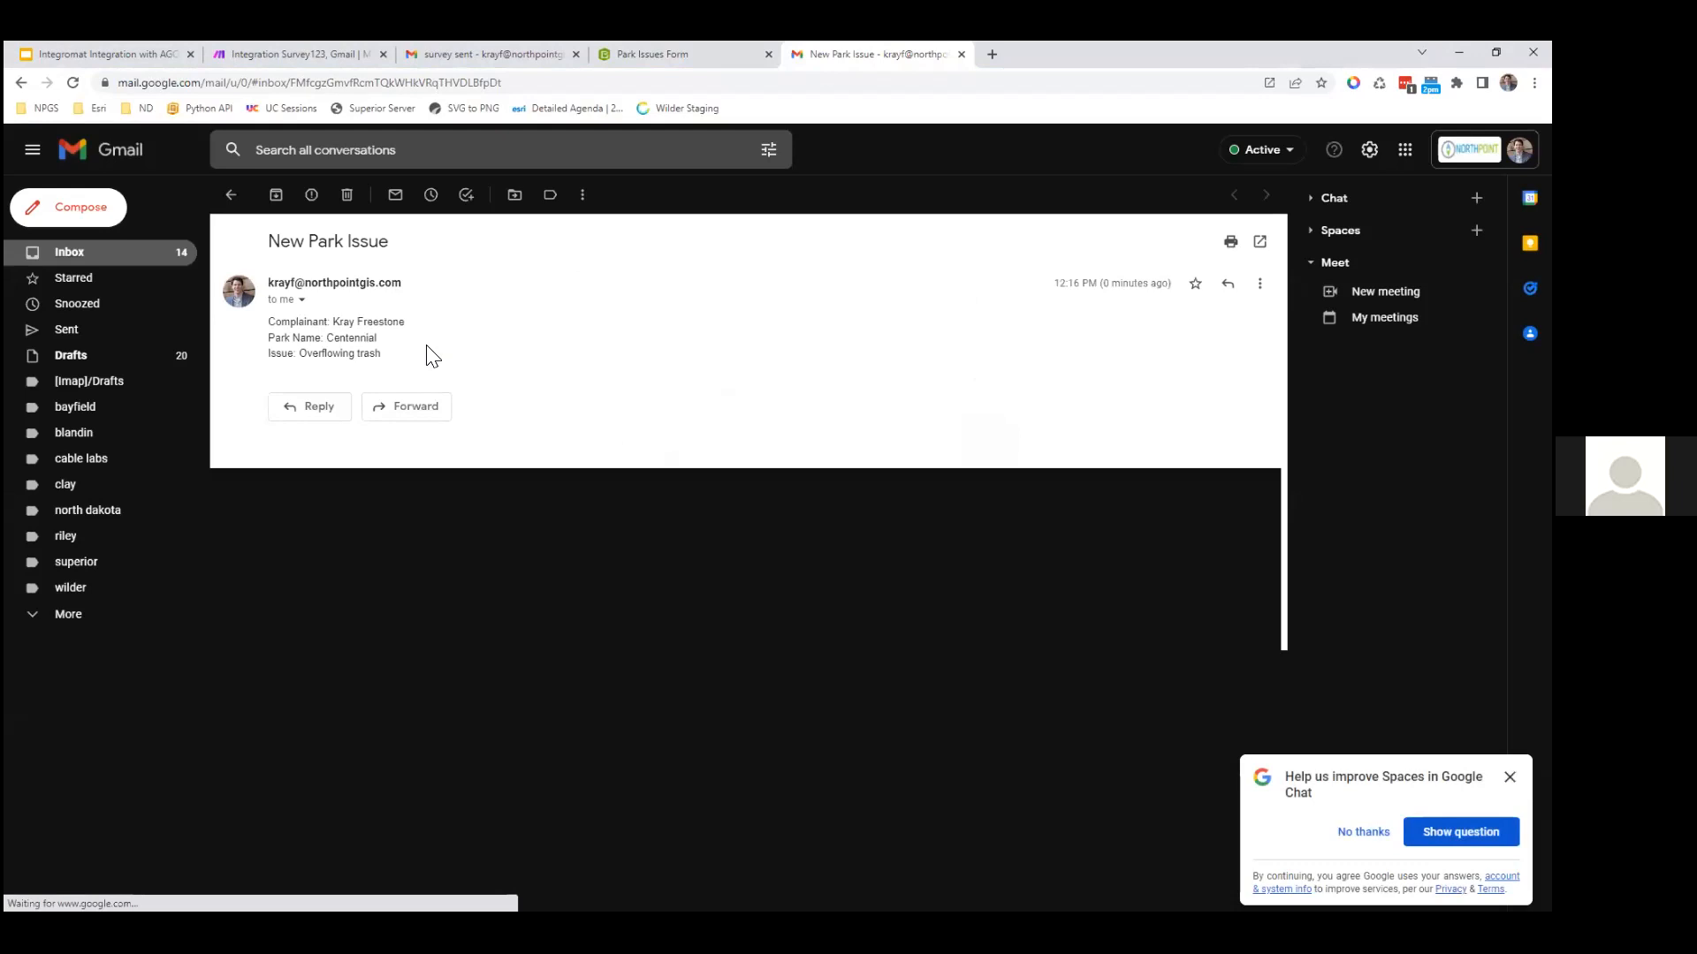
Step: Check the New Park Issue email's park name Centennial and issue Overflowing trash
double_click(343, 339)
double_click(327, 353)
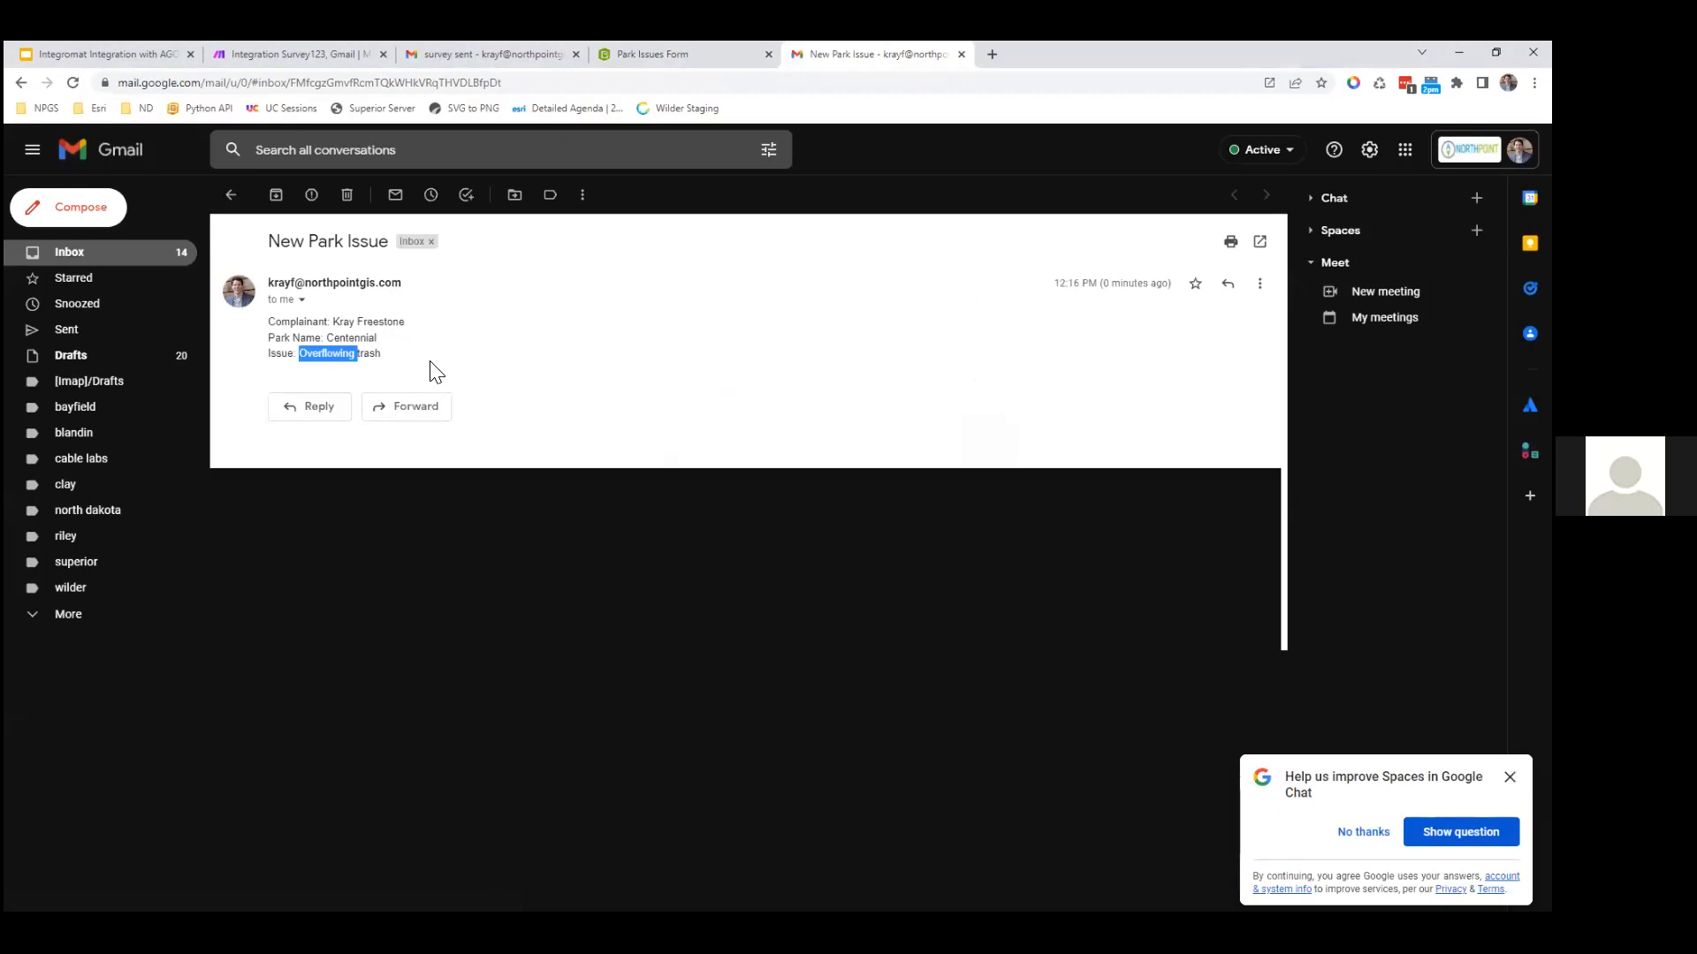
left_click(462, 369)
Step: Cycle back through the browser tabs to the Make scenario tab
key("ctrl+shift+Tab")
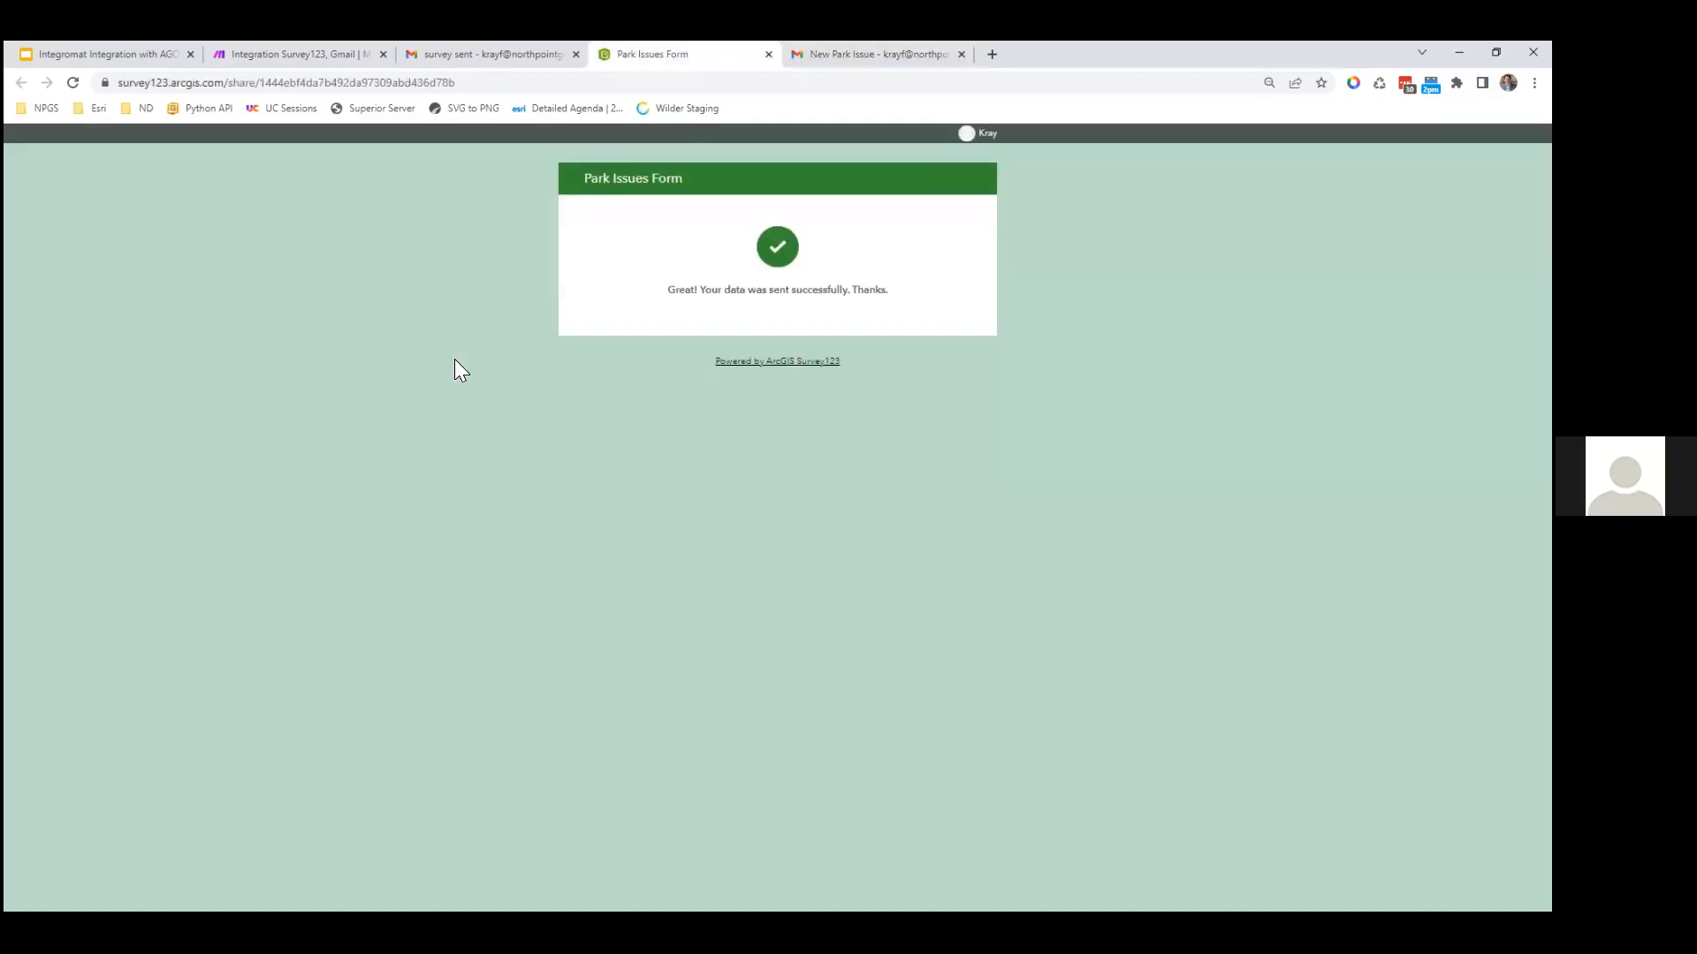
key("ctrl+shift+Tab")
key("ctrl+shift+Tab")
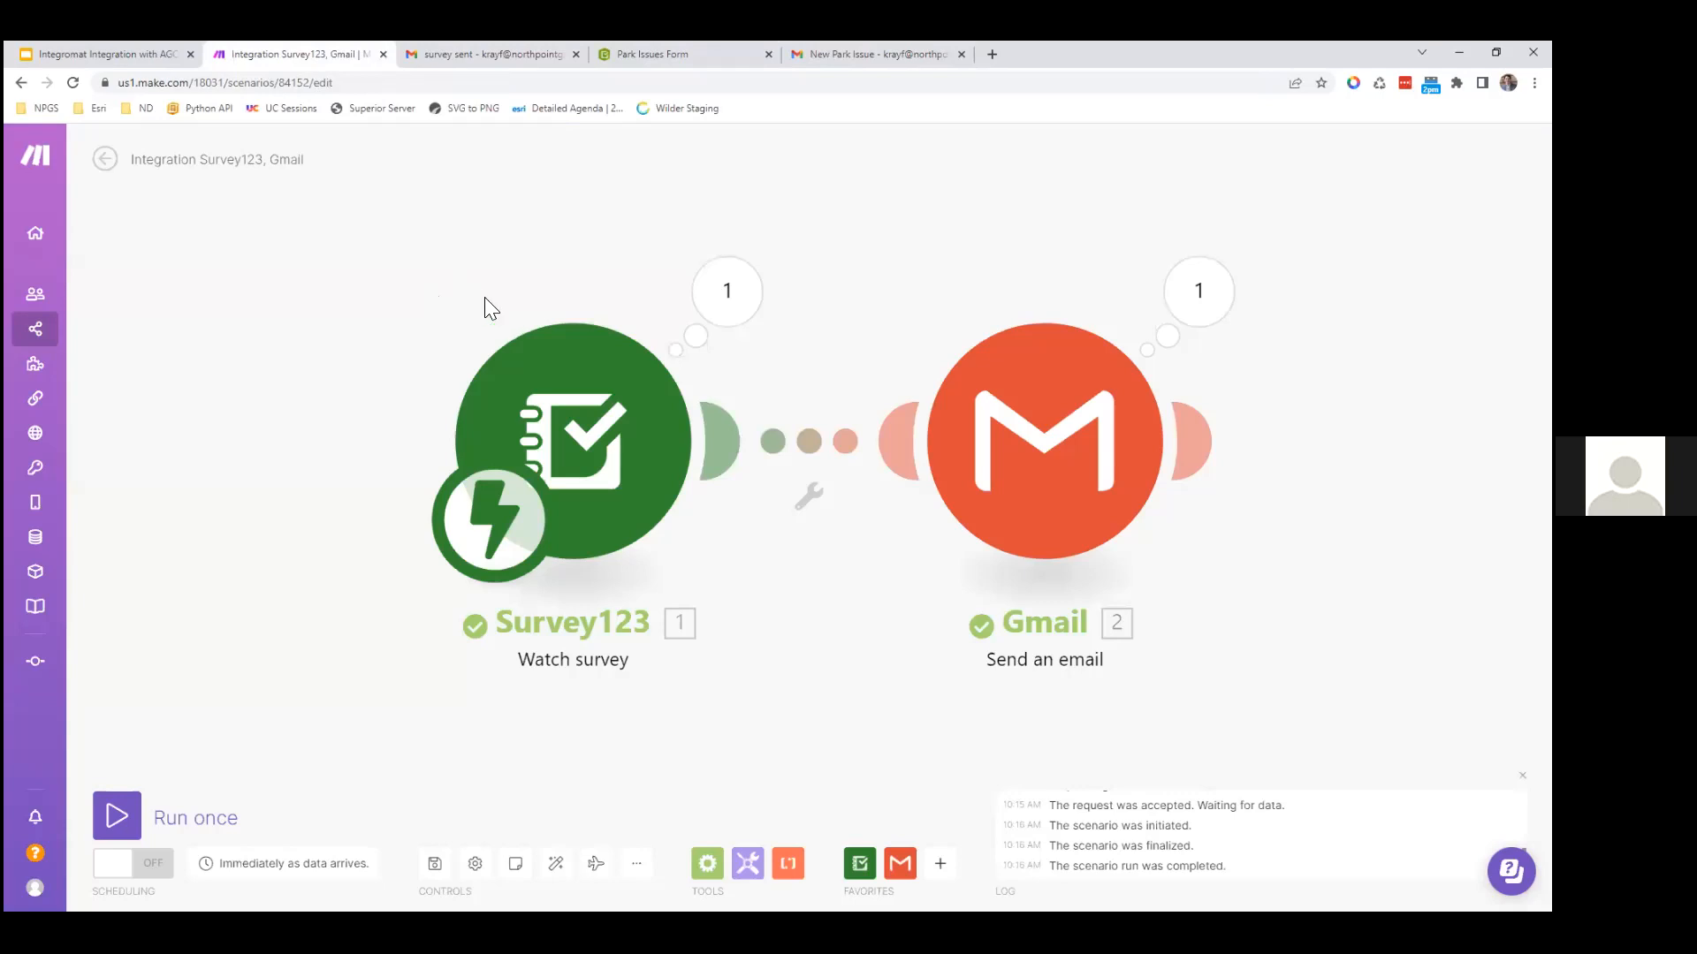
Step: Add a filter on the Survey123–Gmail link: Park Issue Equal to 'Overflowing trash'
left_click(808, 498)
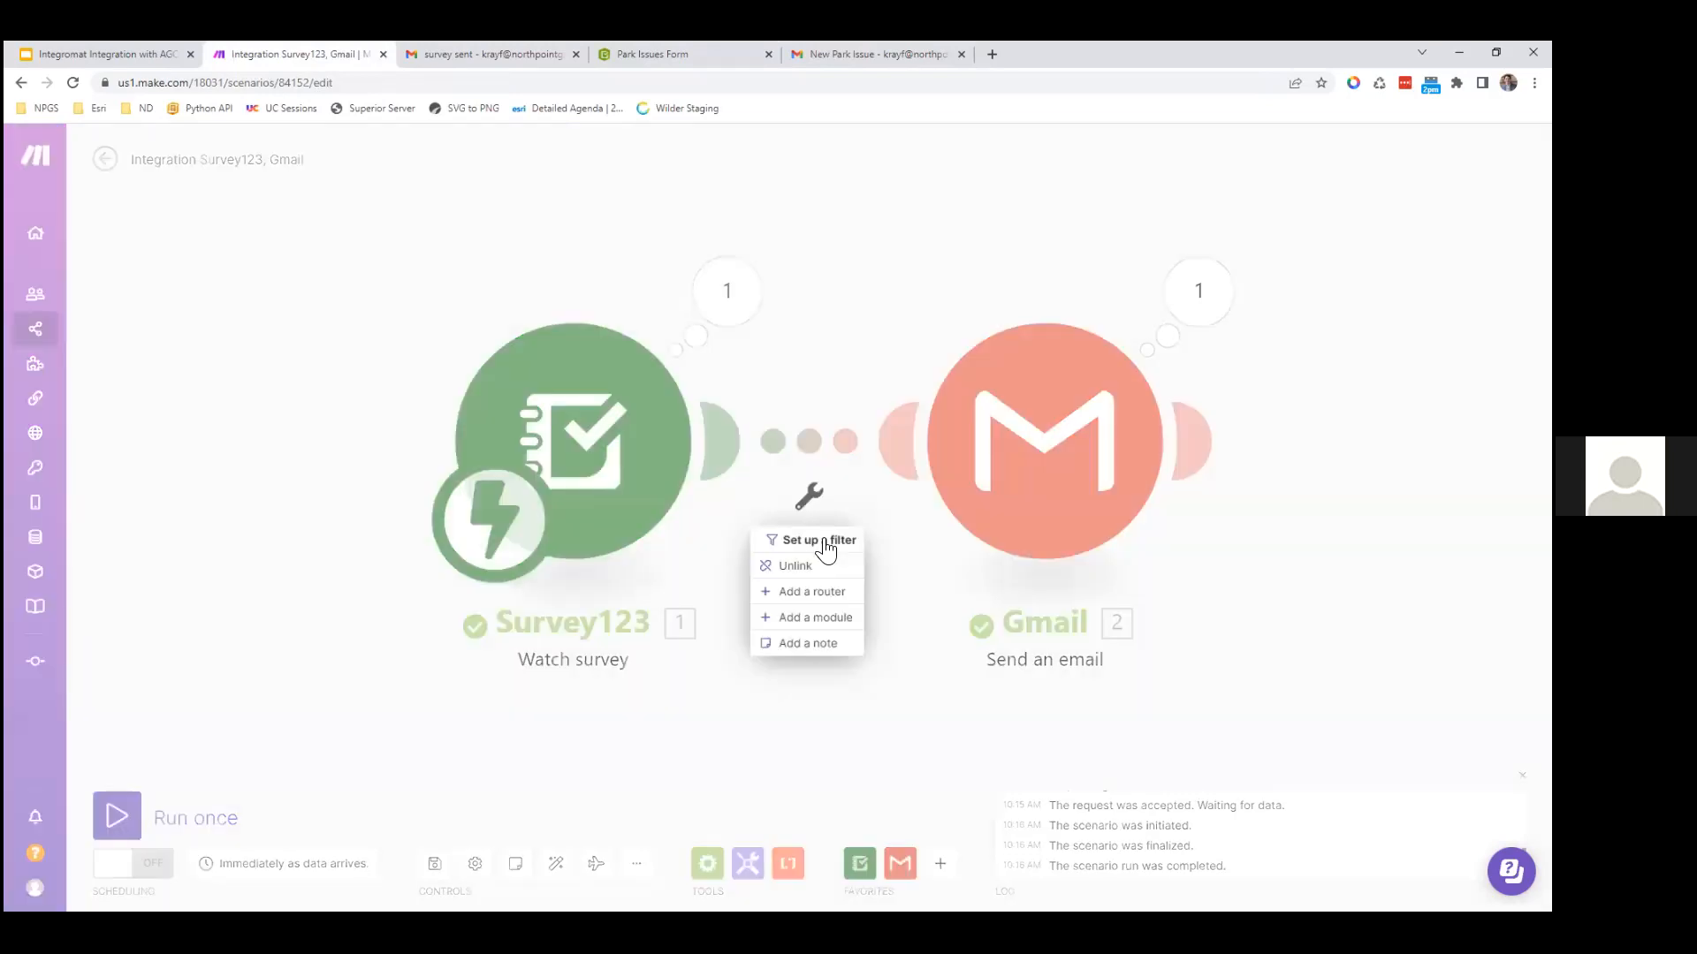
left_click(822, 541)
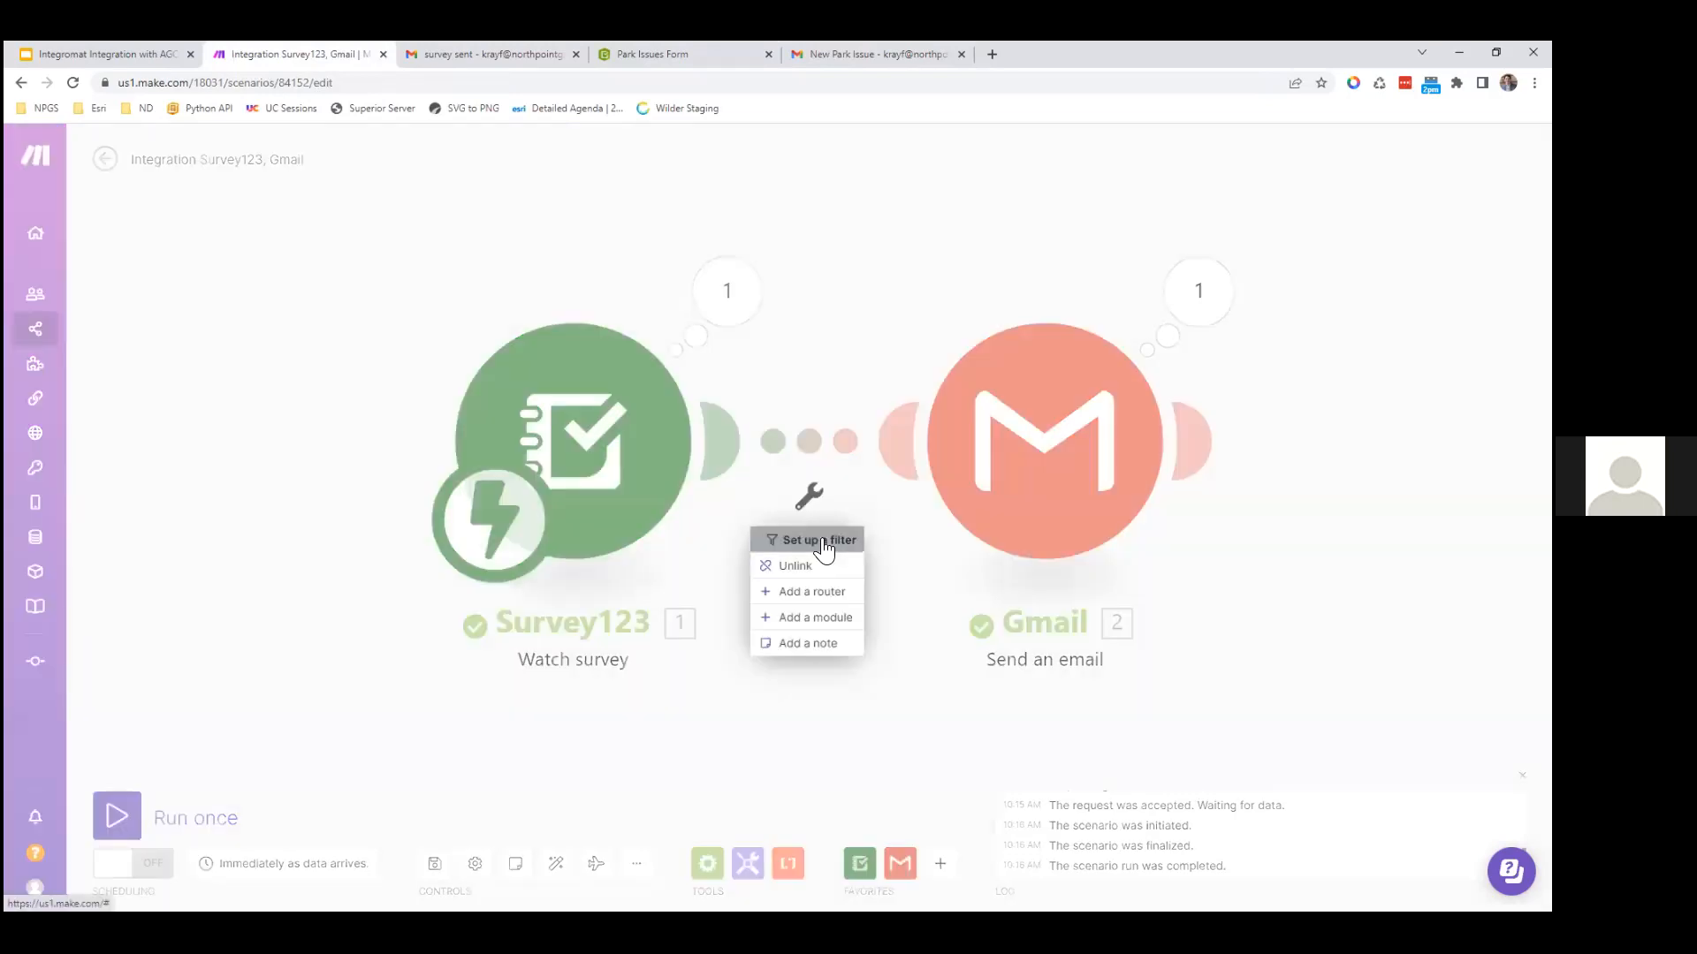
left_click(967, 439)
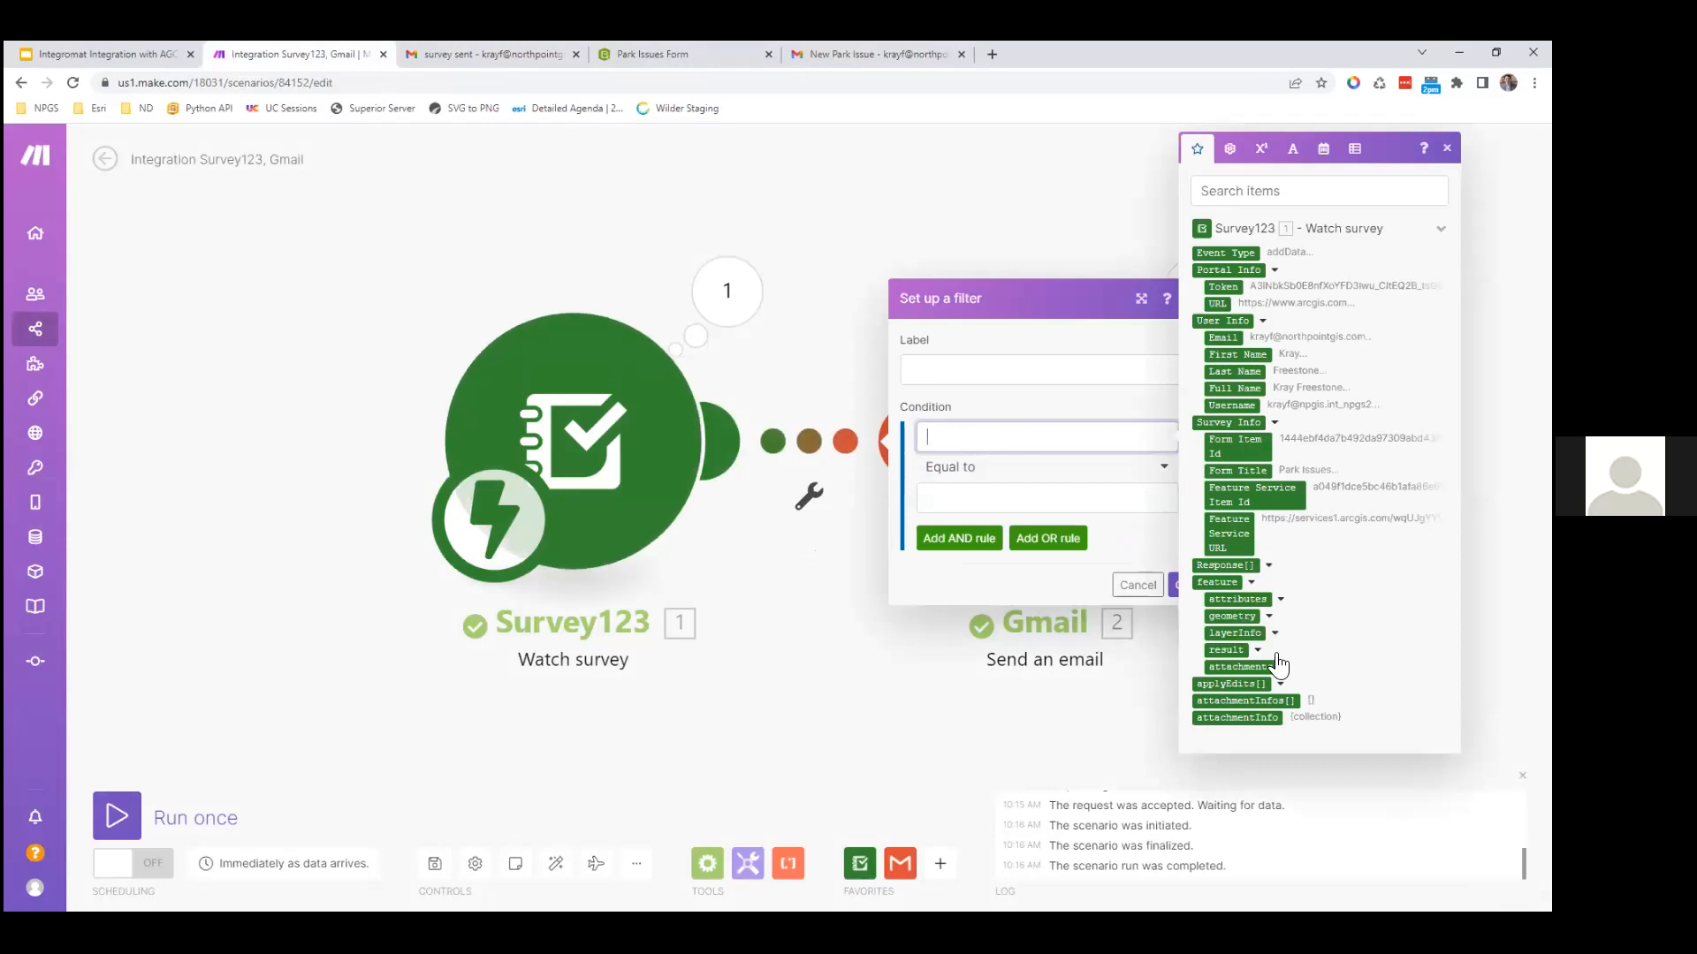
left_click(1279, 600)
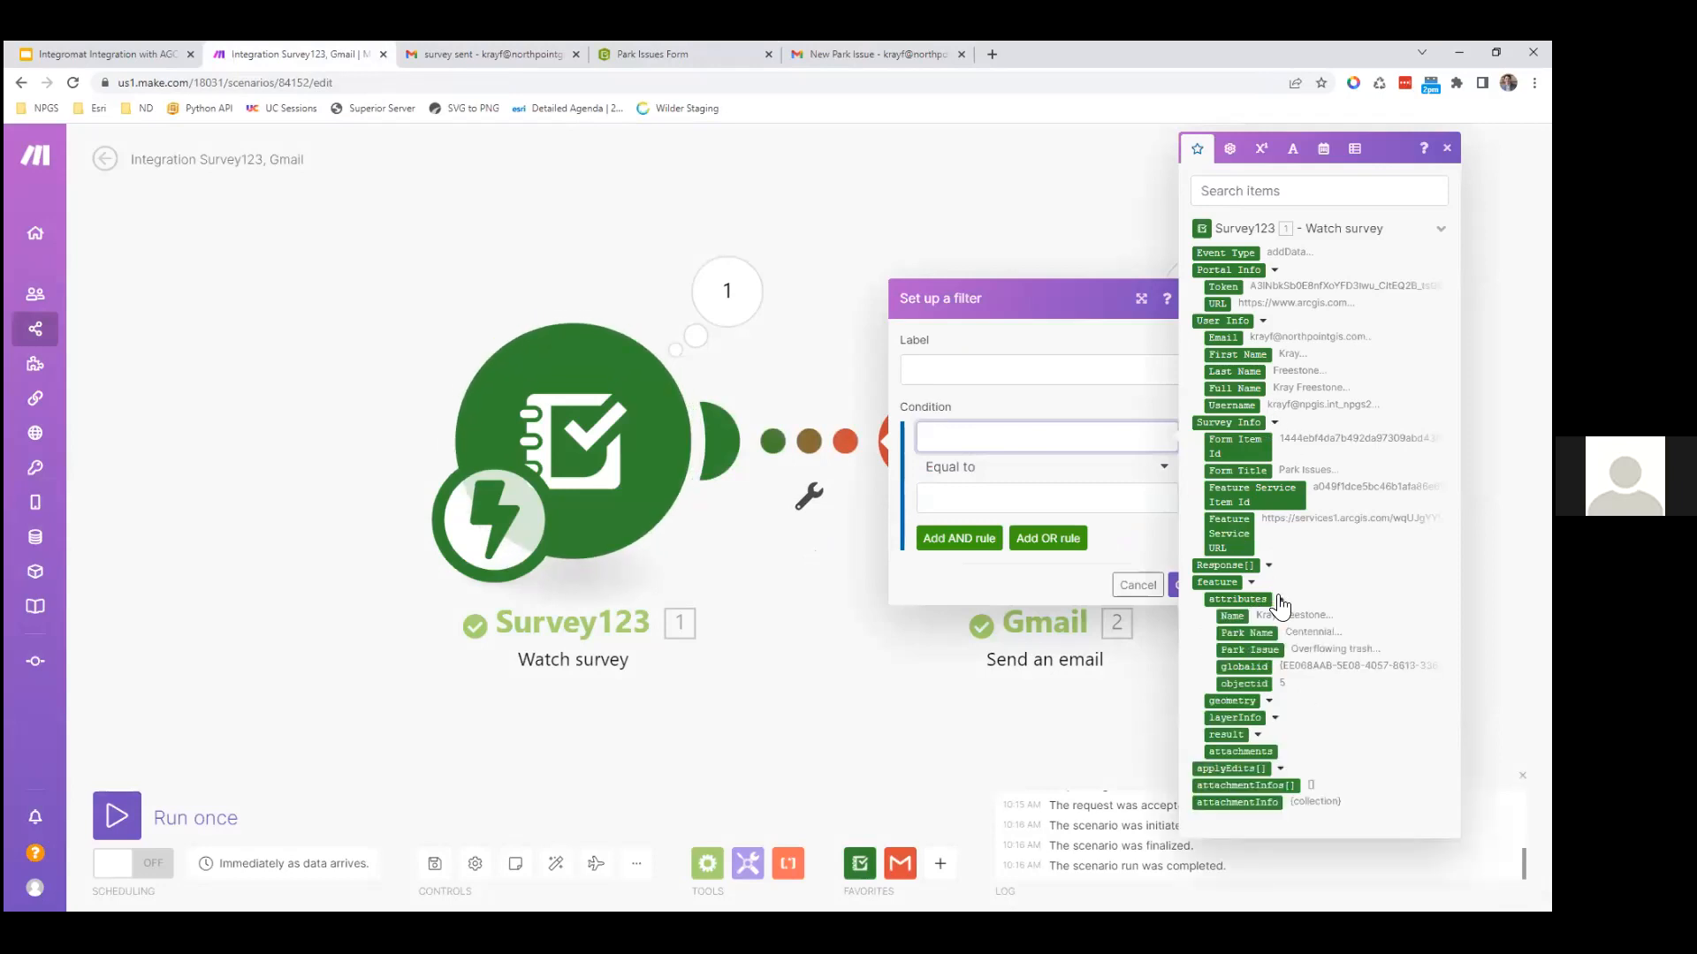
left_click(1237, 650)
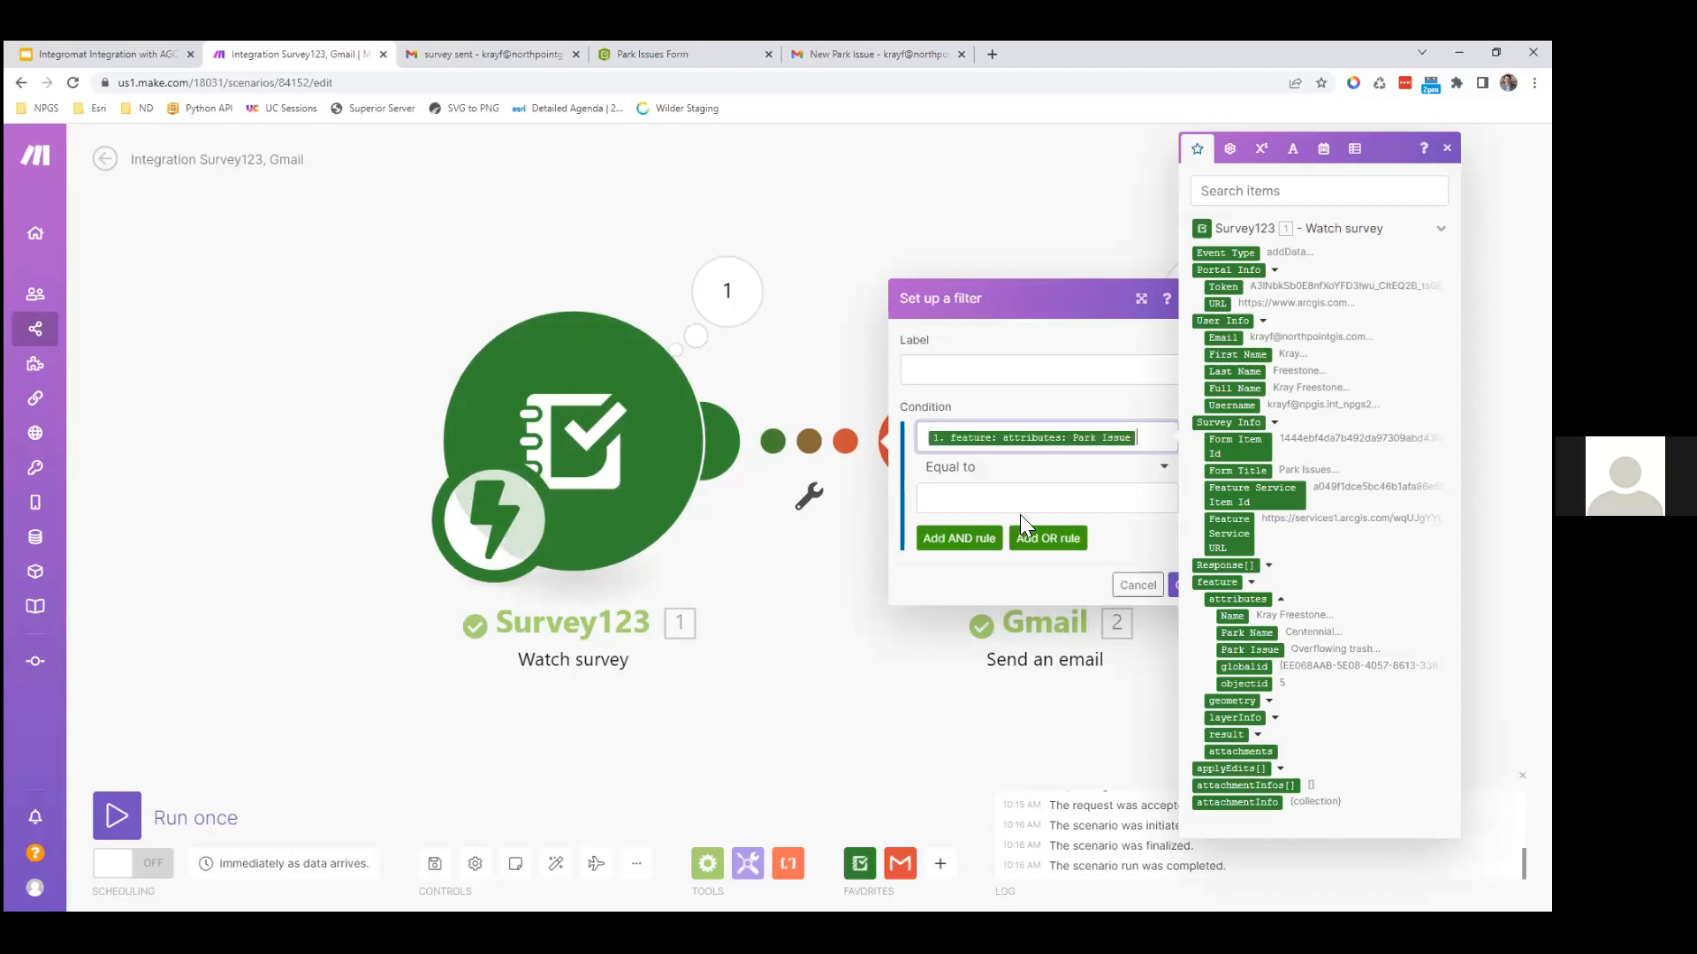
left_click(995, 500)
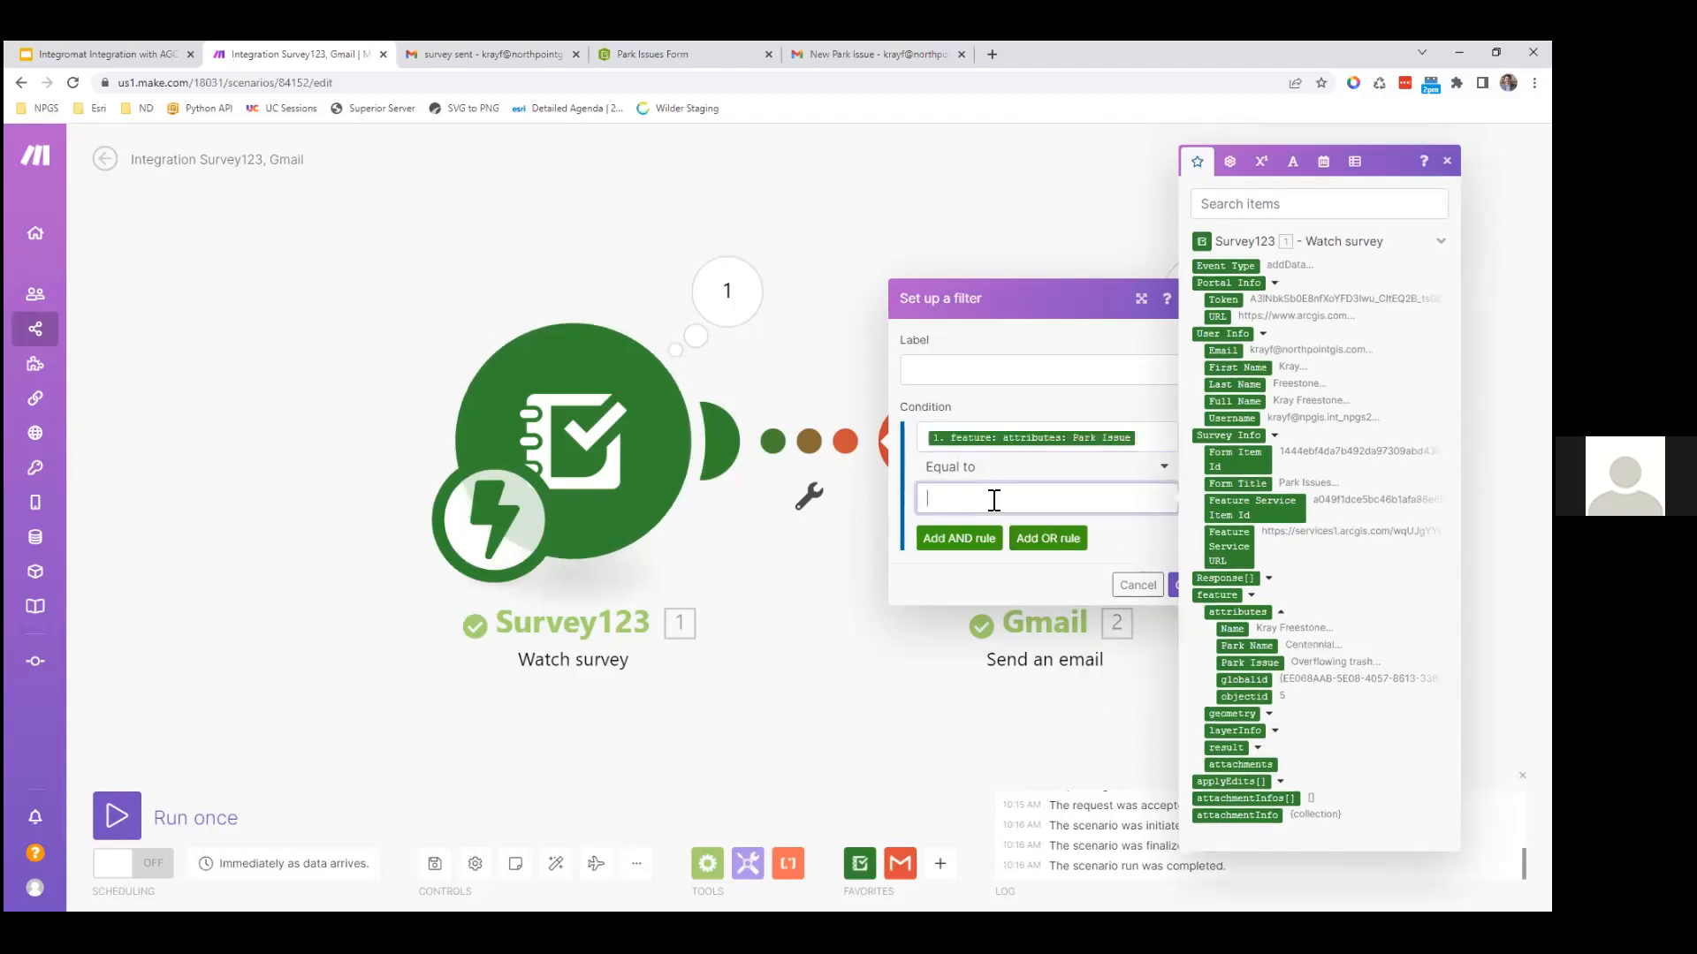
type("Overflowing trash")
key("BackSpace")
key("BackSpace")
key("BackSpace")
Step: Keep the Park Issue filter and insert a Flow Control Router before the Gmail step
left_click(1174, 585)
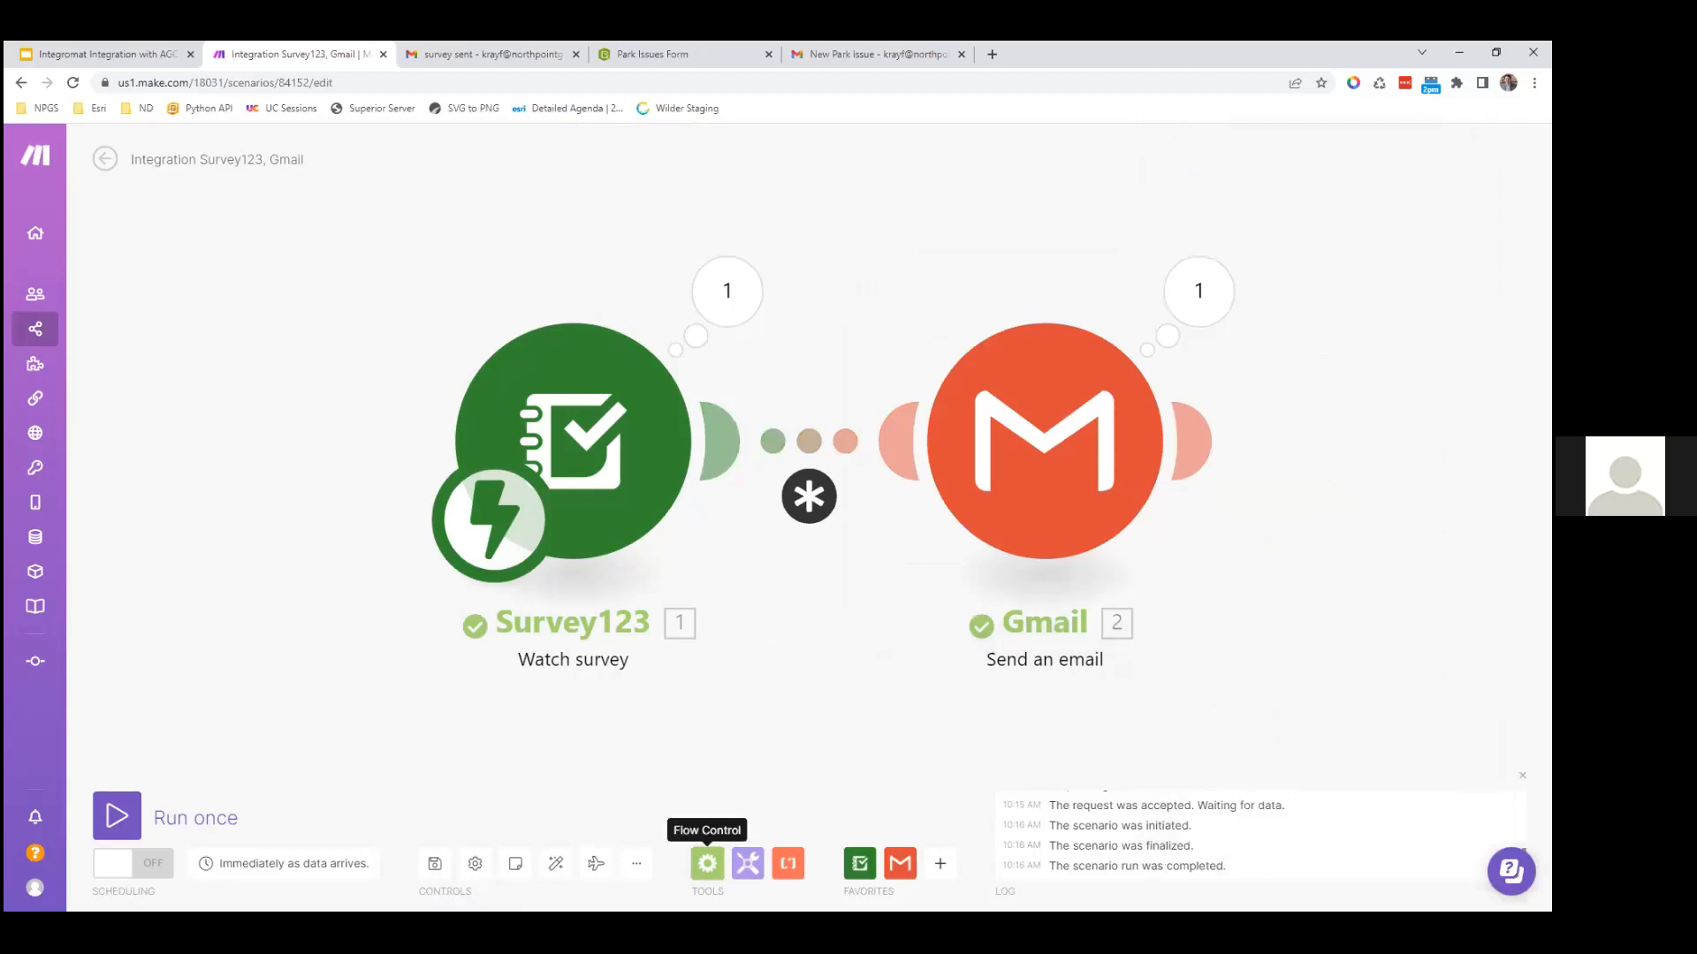
left_click(707, 863)
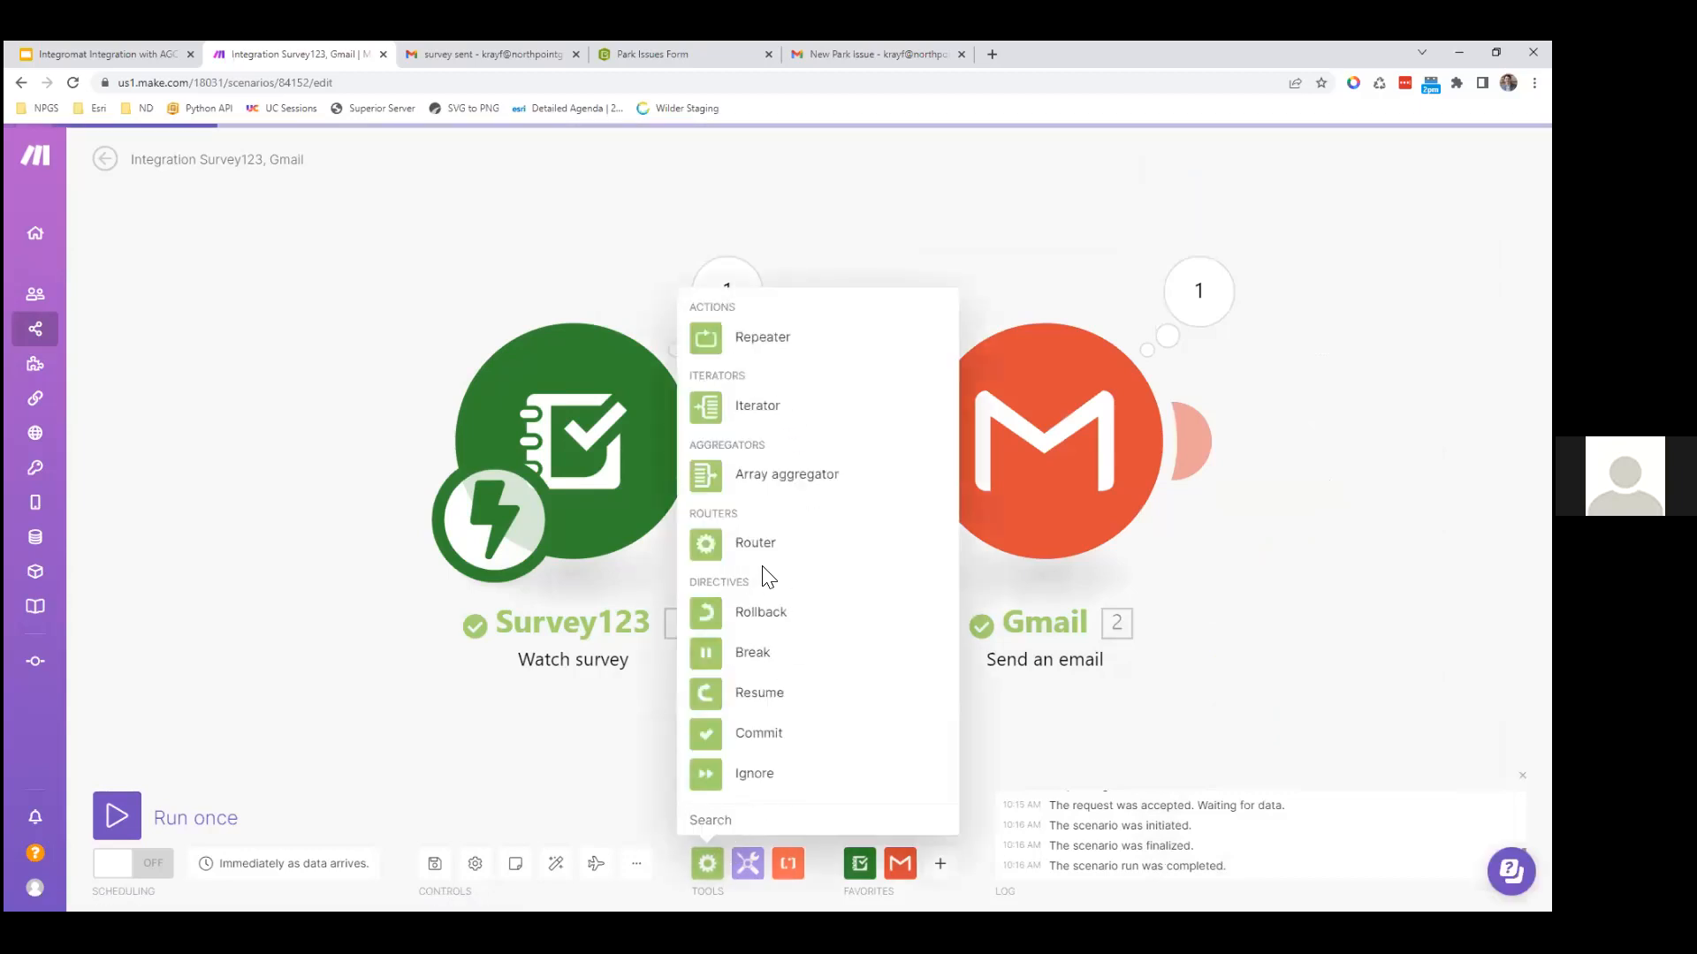
left_click(764, 542)
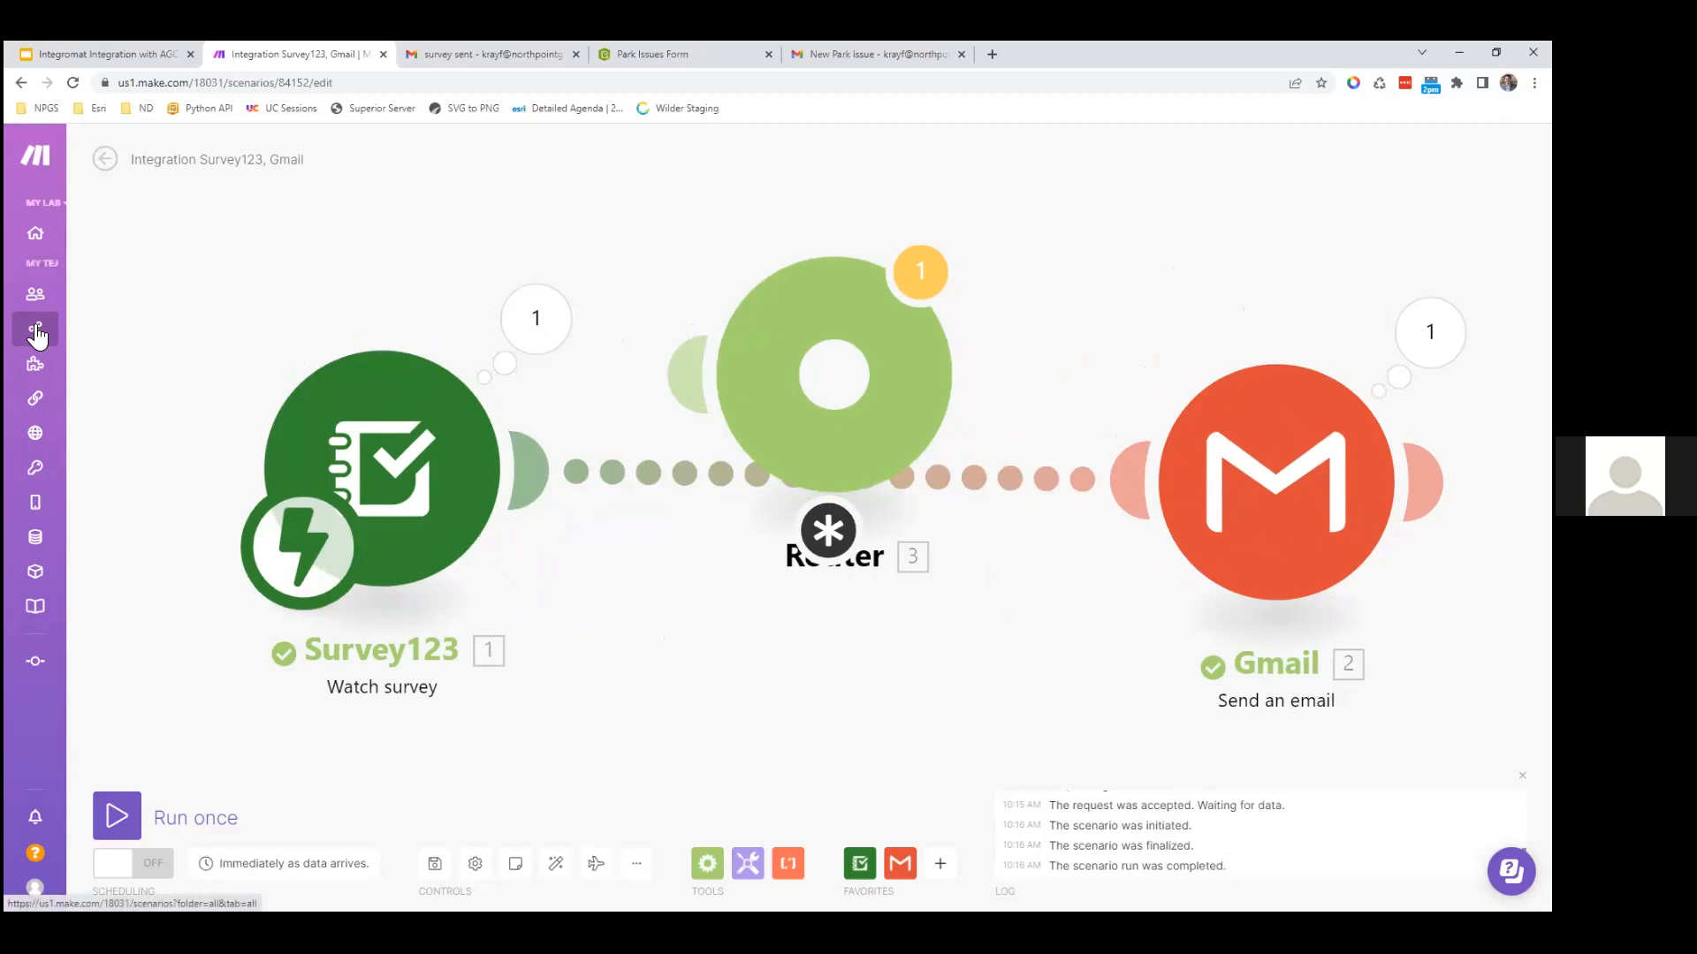
Step: Leave the scenario discarding unsaved changes, and open 'Schedule & Email' from All scenarios
mouse_move(35, 334)
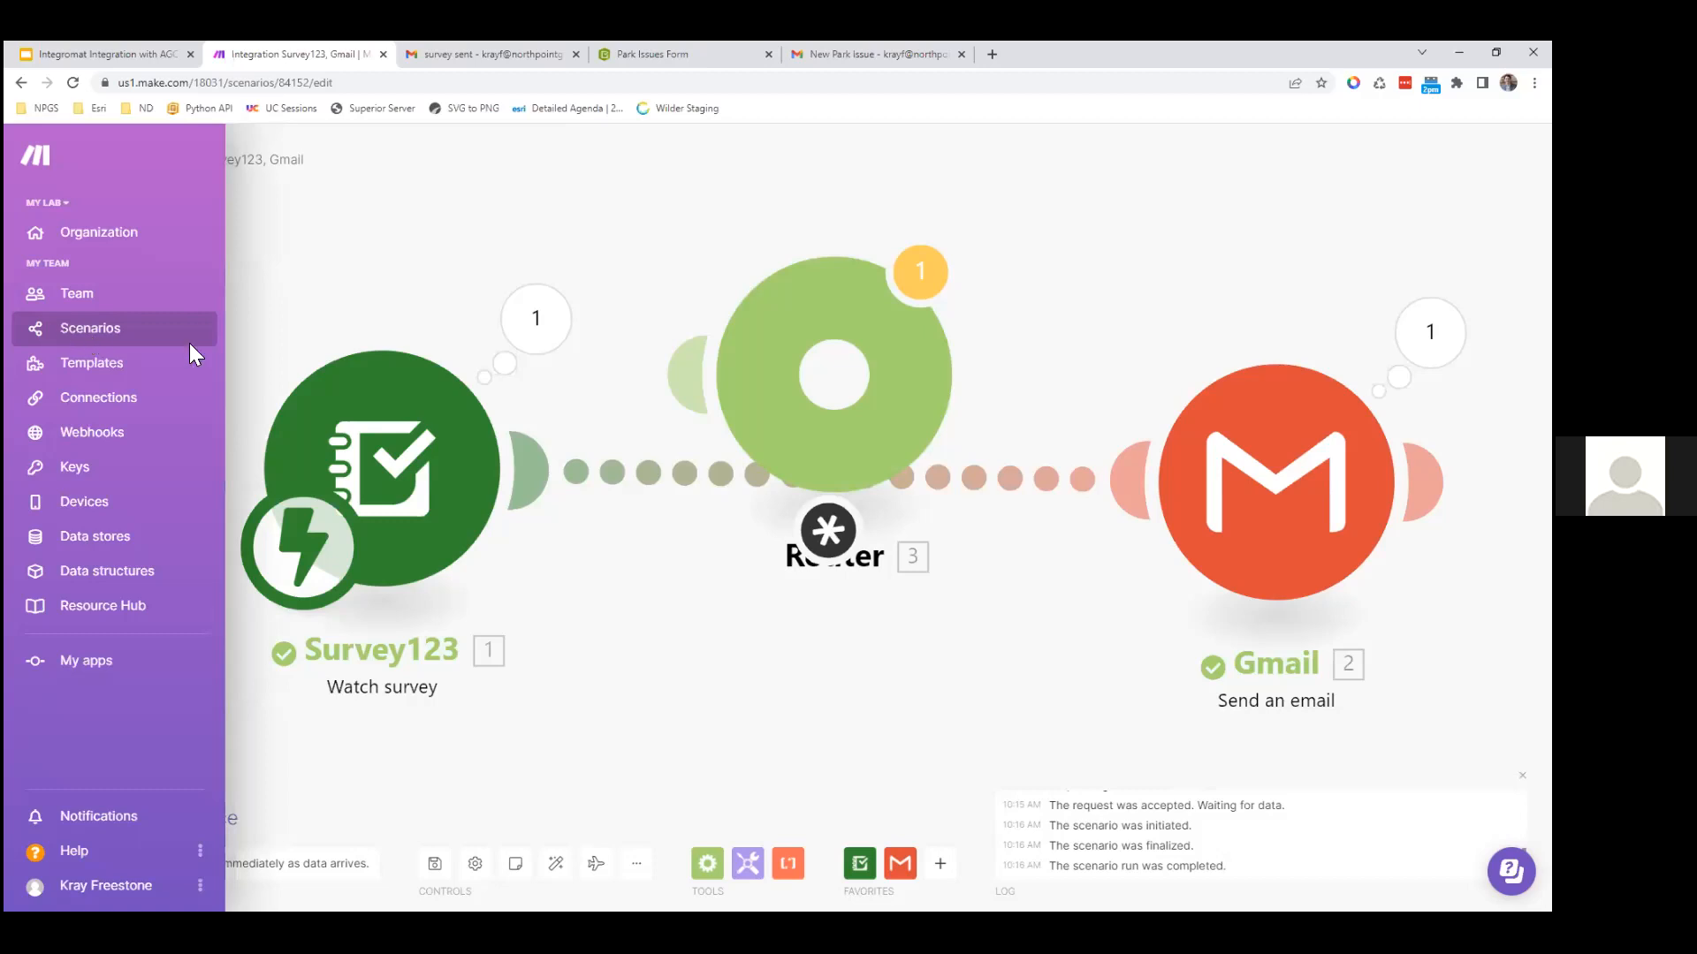
left_click(189, 341)
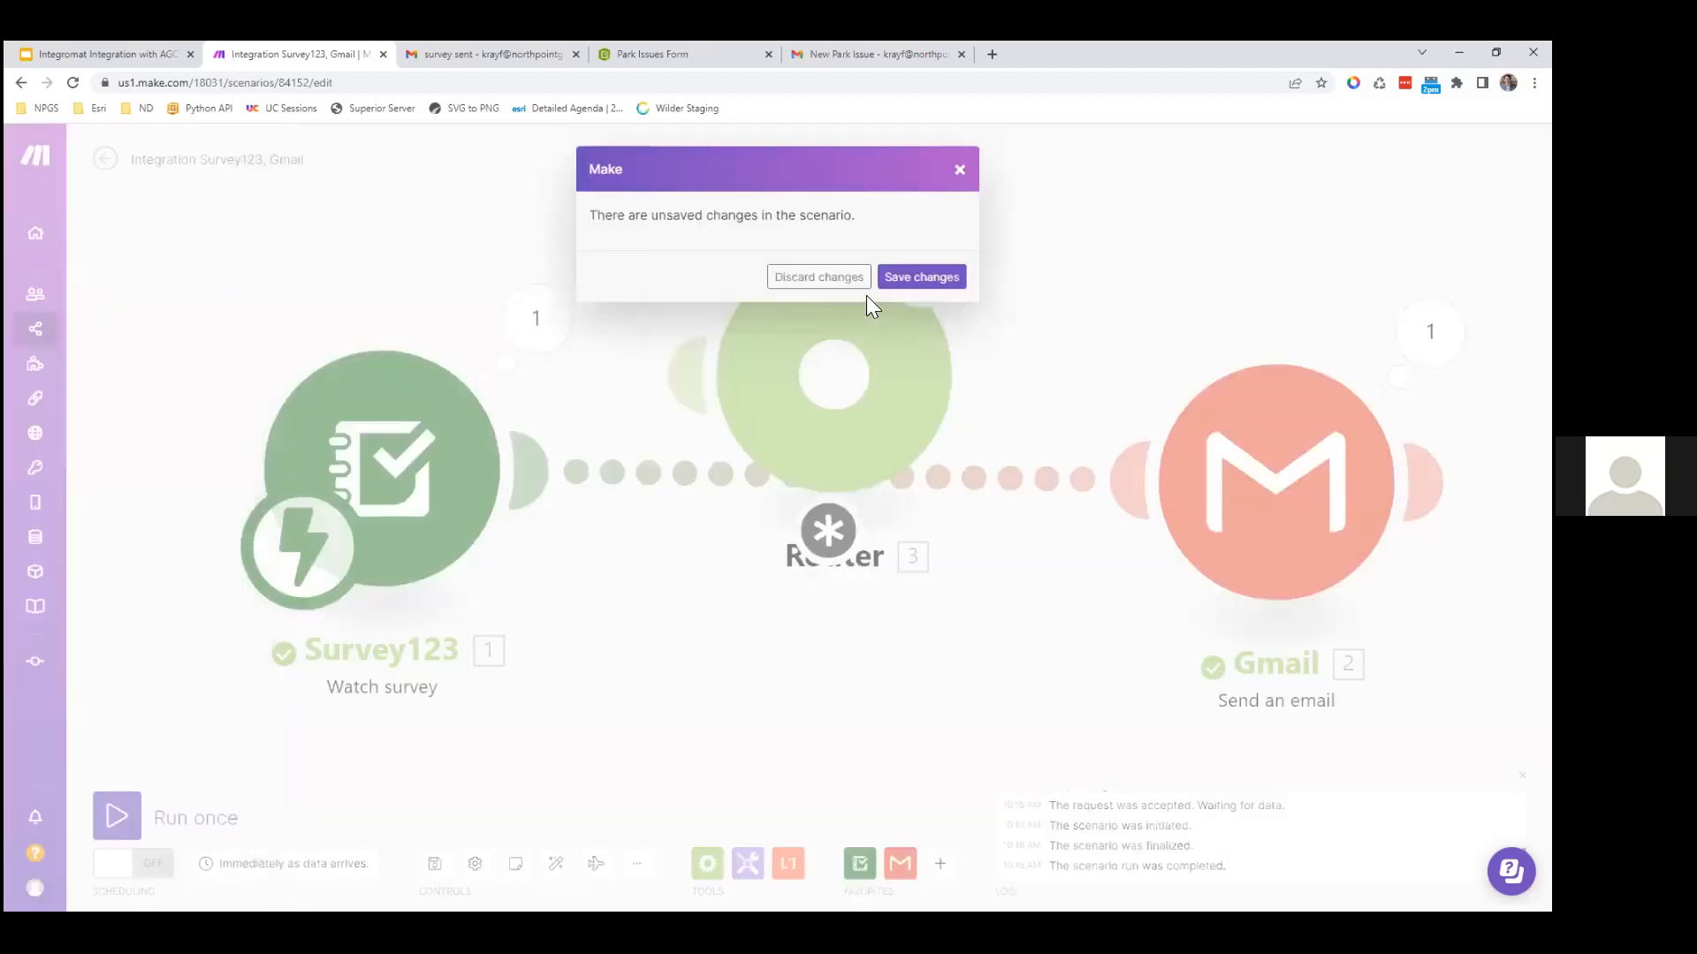
left_click(816, 284)
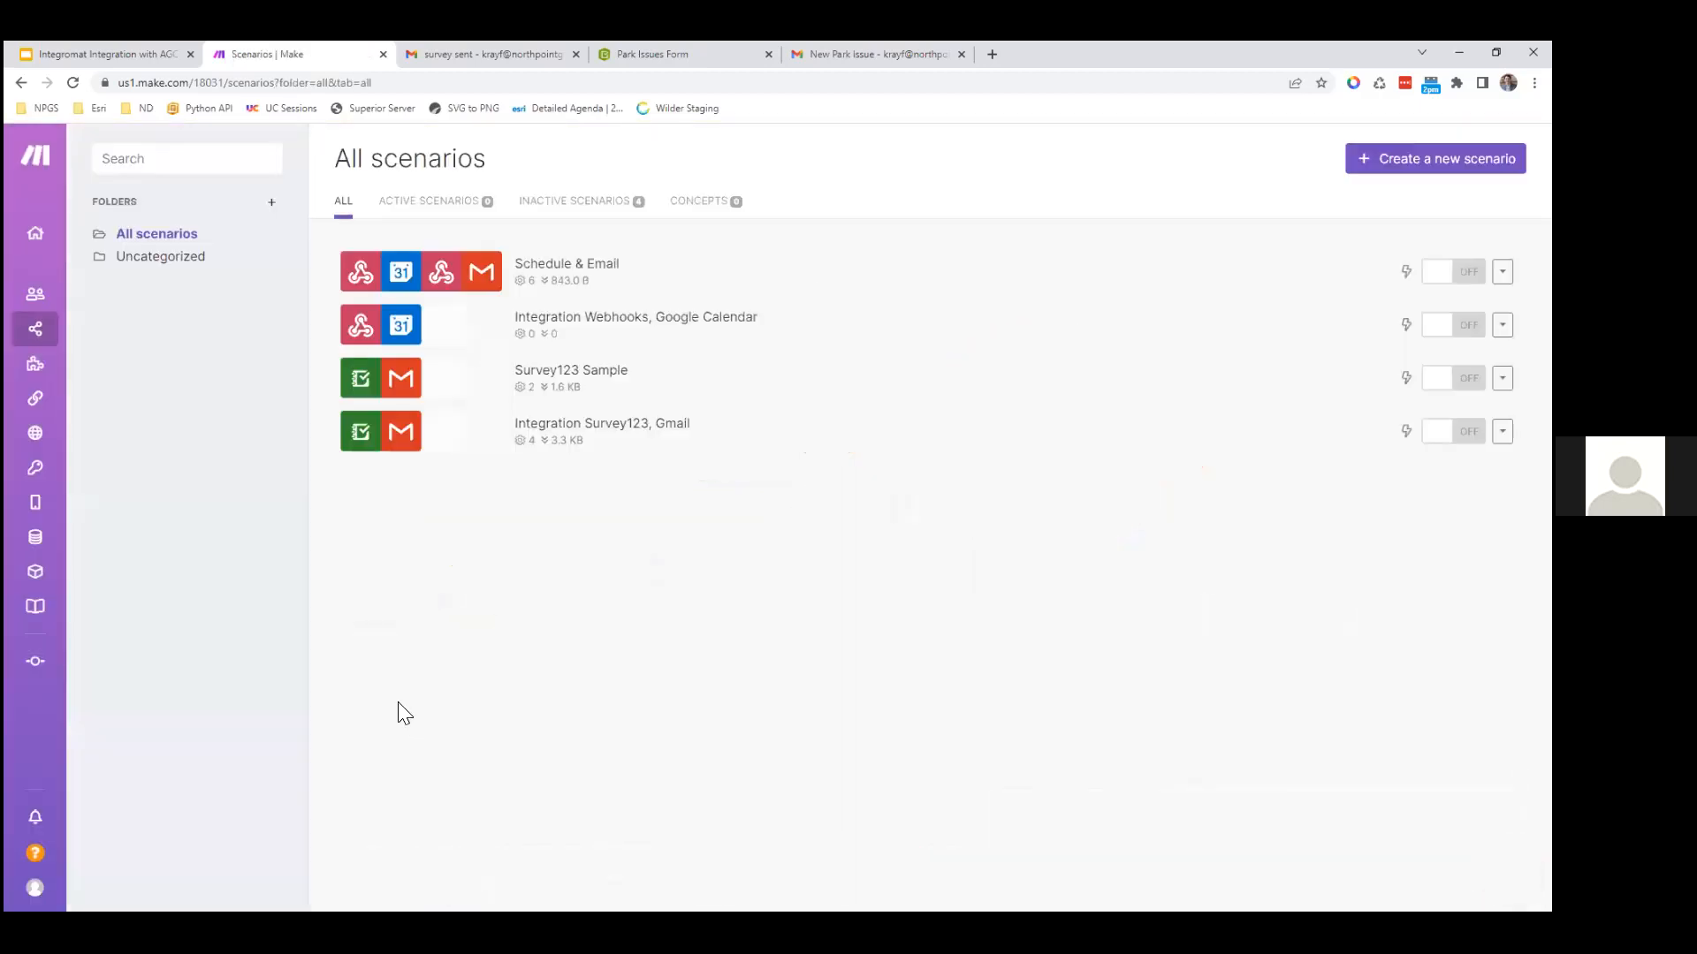
left_click(632, 283)
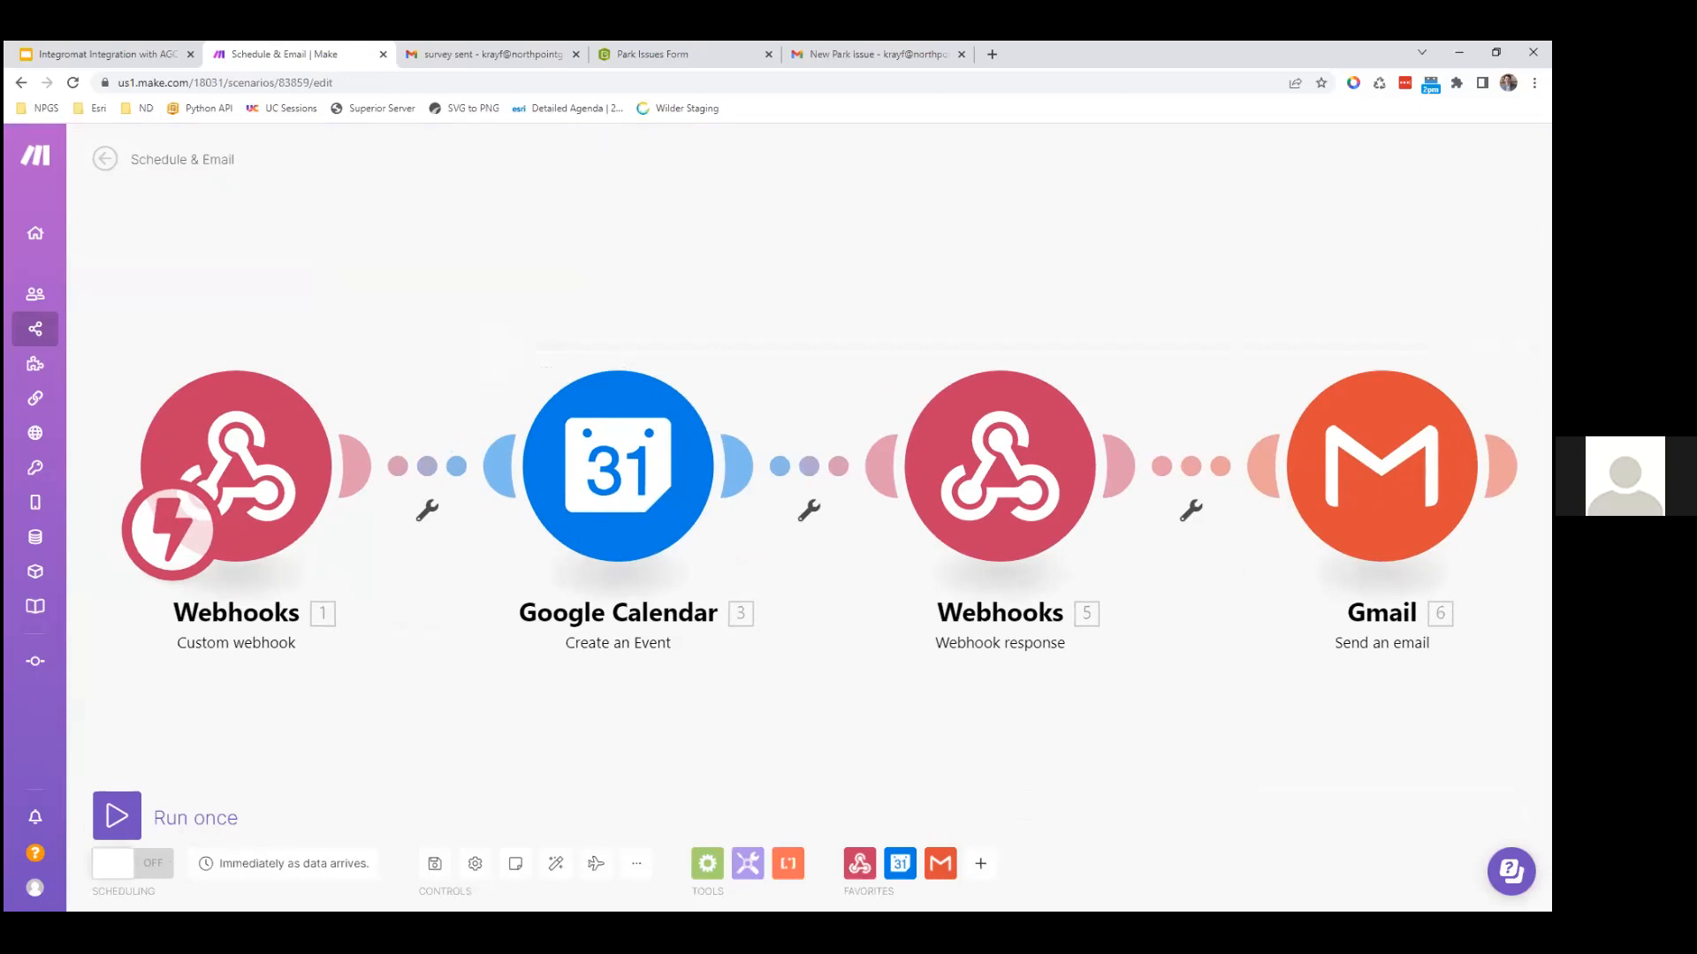
Step: Turn scheduling ON and keep the run schedule set to Immediately
left_click(168, 861)
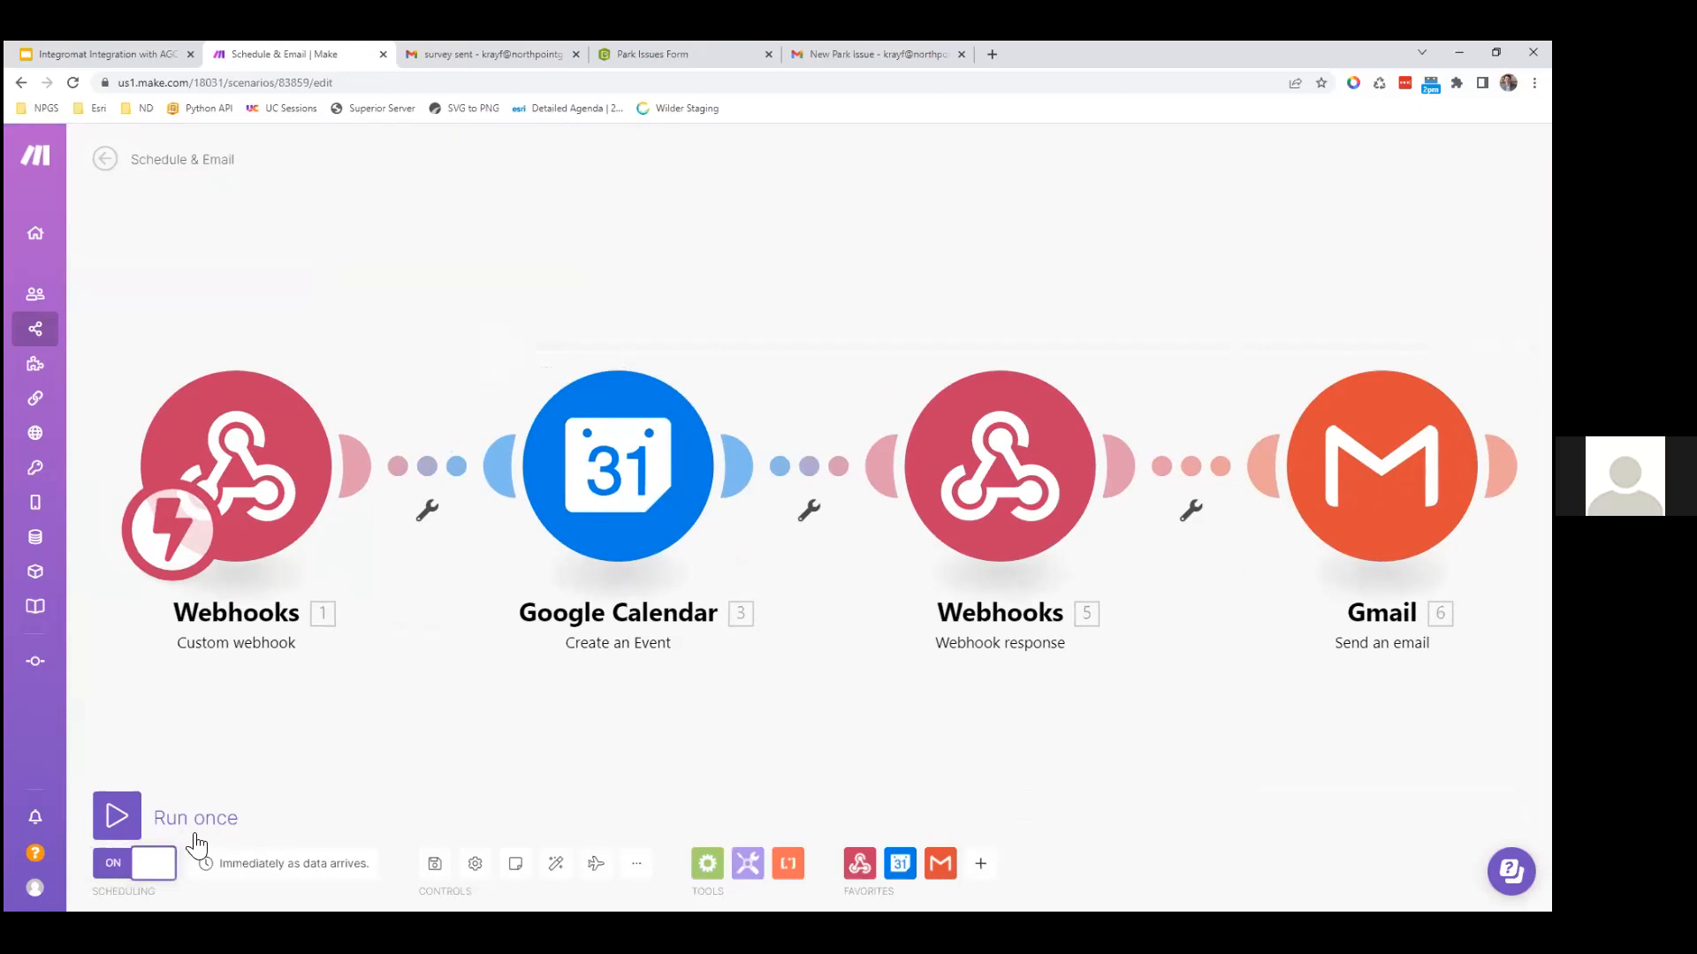
left_click(245, 871)
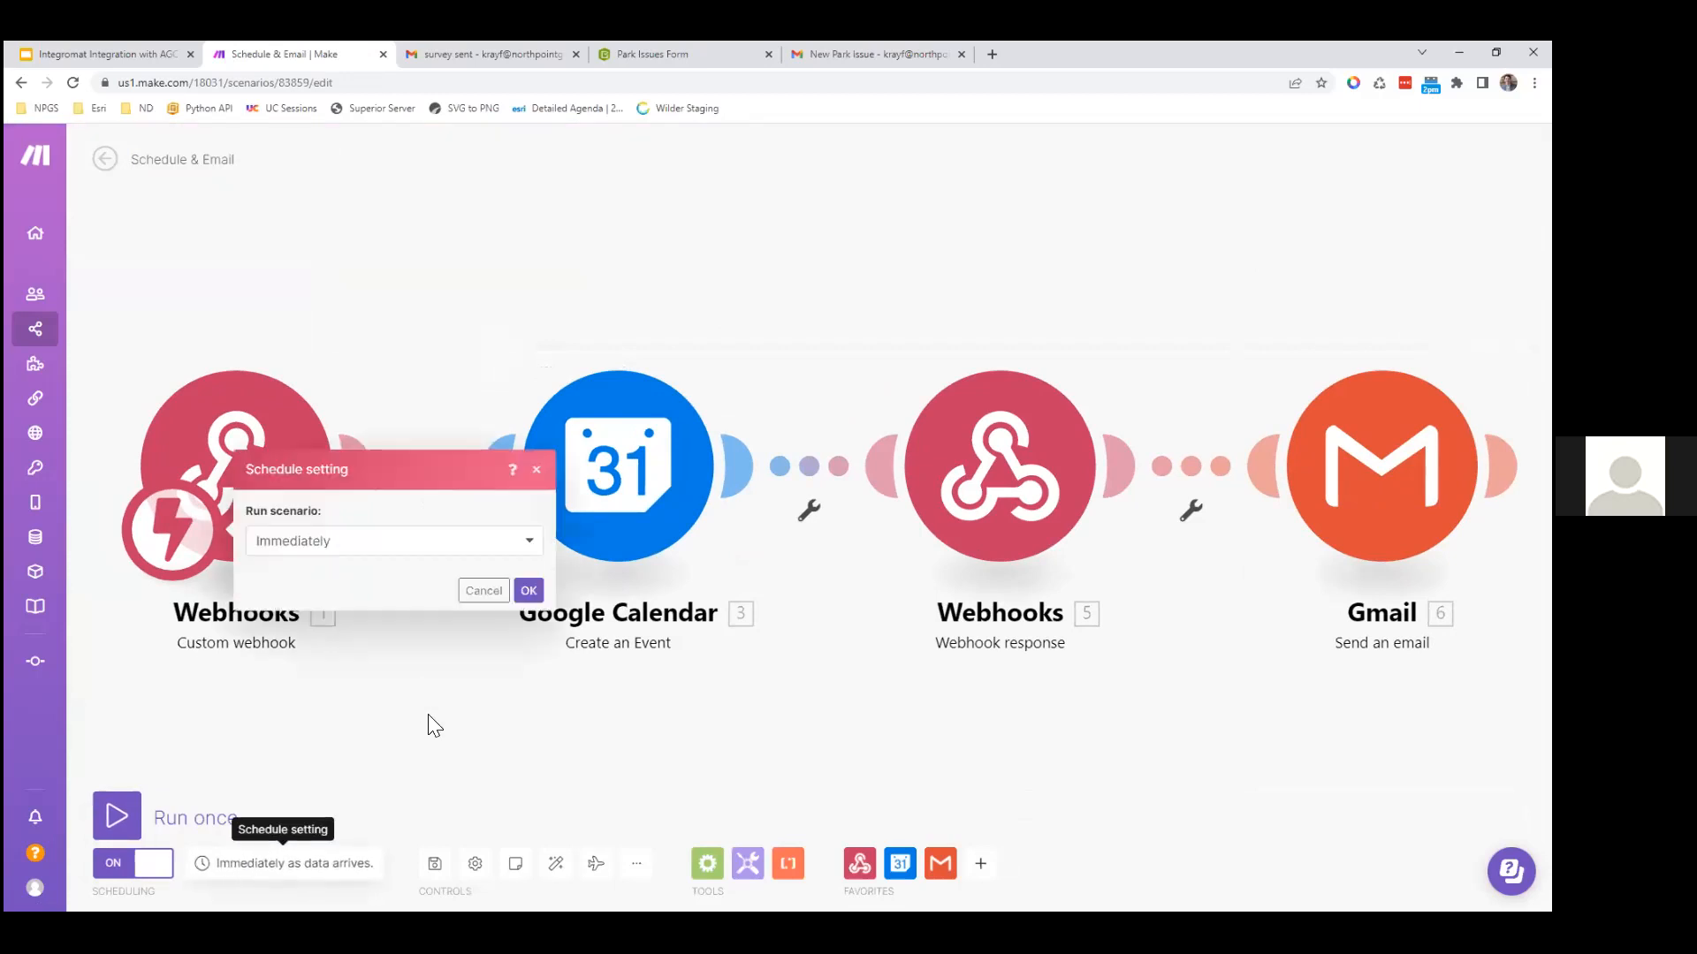
left_click(371, 553)
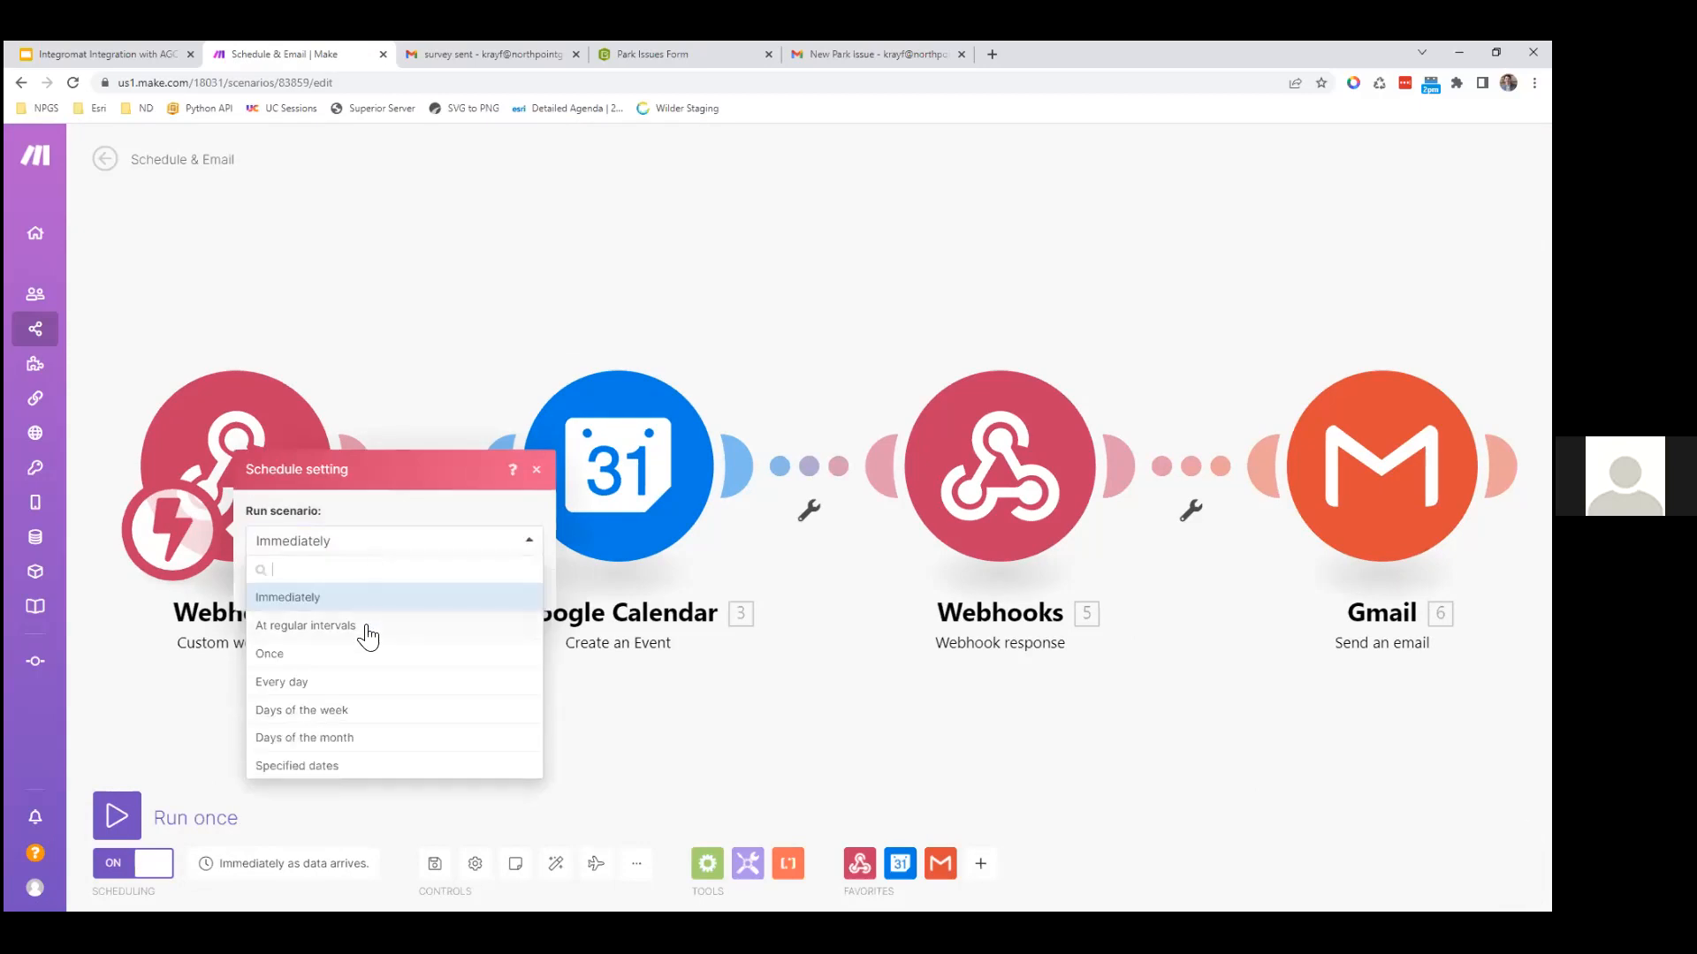
left_click(371, 548)
left_click(484, 591)
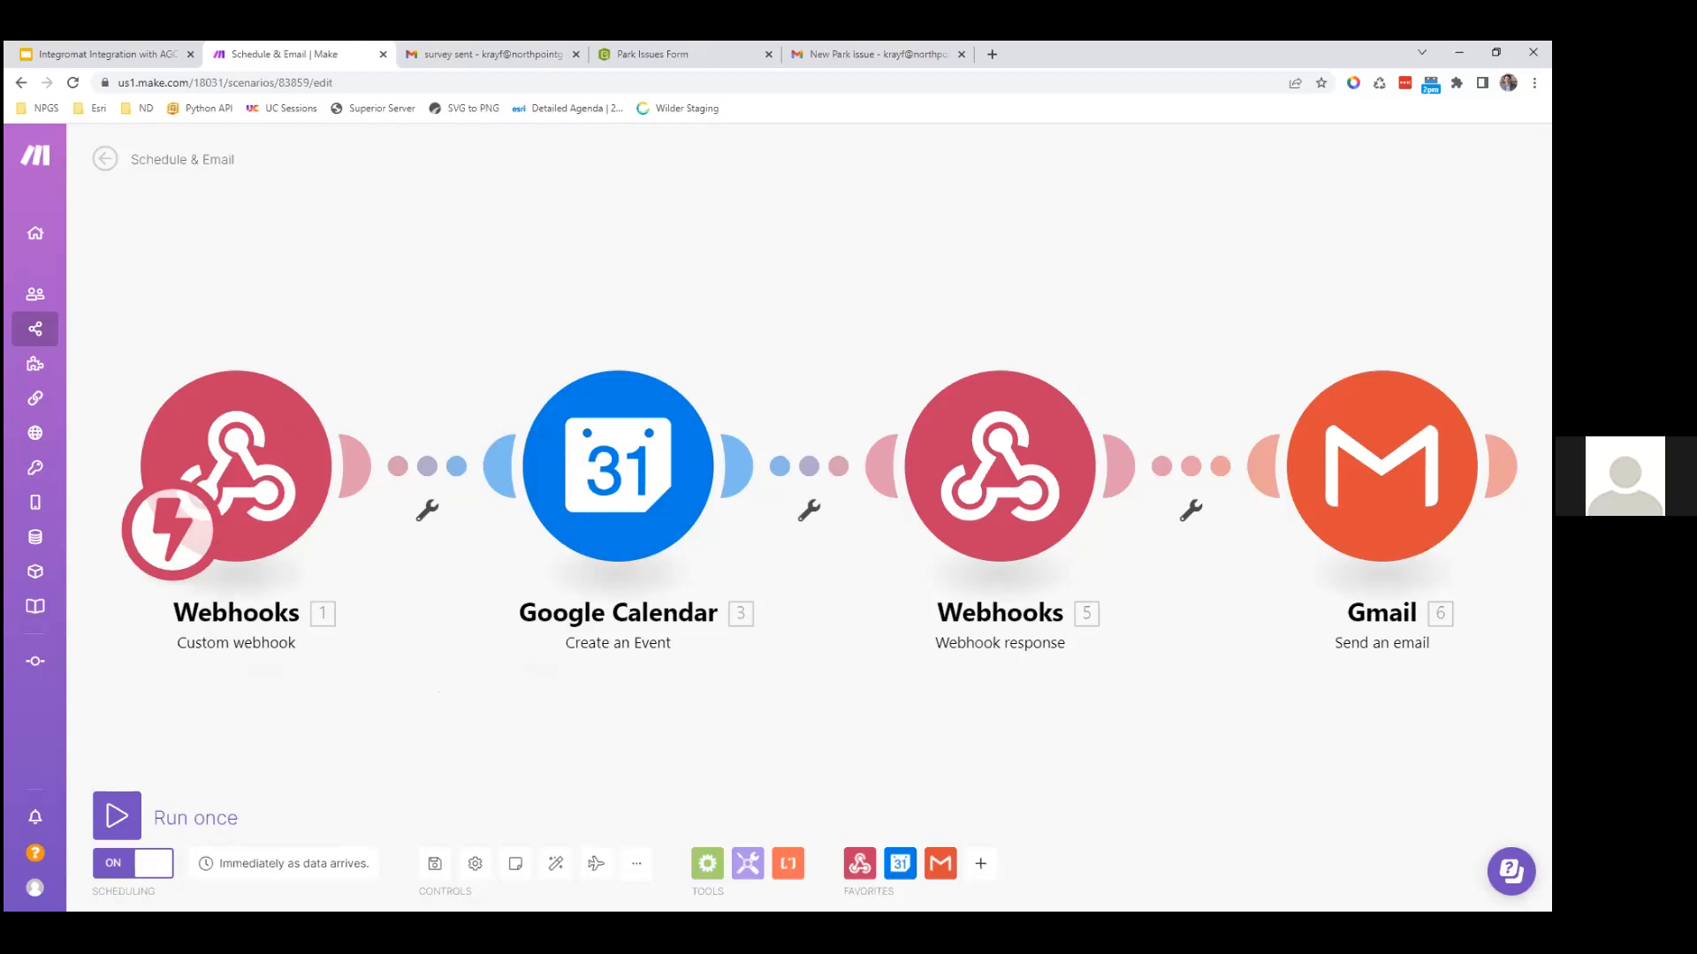
mouse_move(1549, 466)
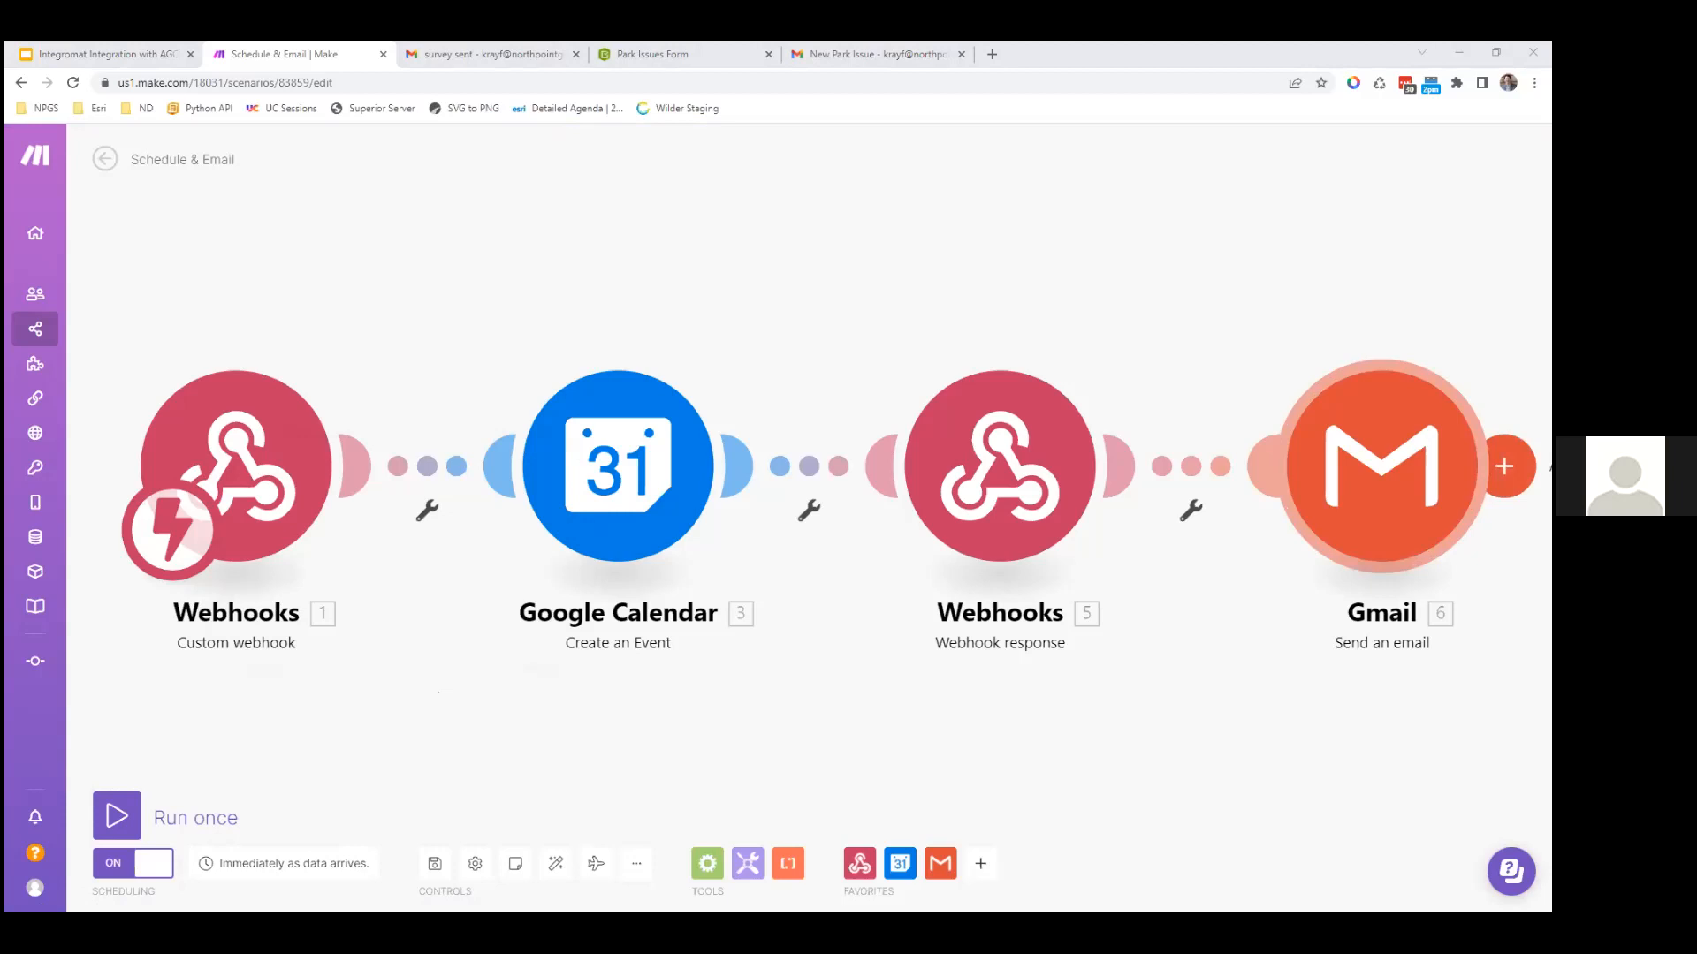
Step: Move the sampleMakeRequest notebook into this window and view its empty Tasks list
left_click_drag(454, 59, 442, 56)
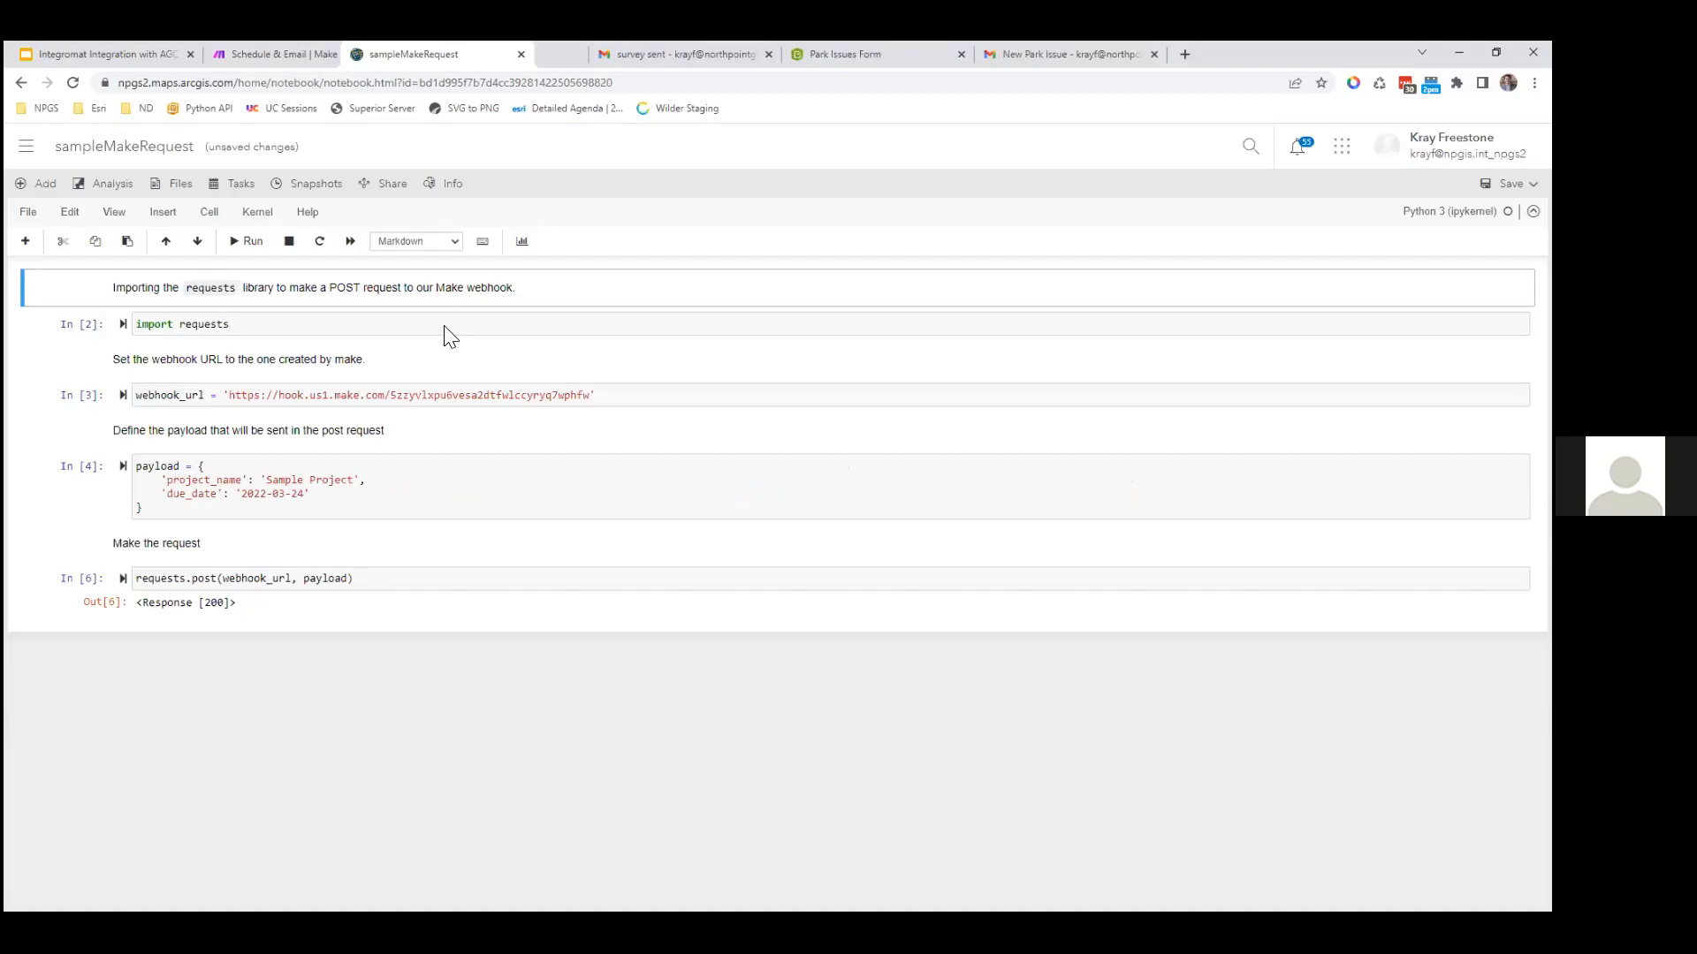
left_click(459, 364)
left_click(579, 294)
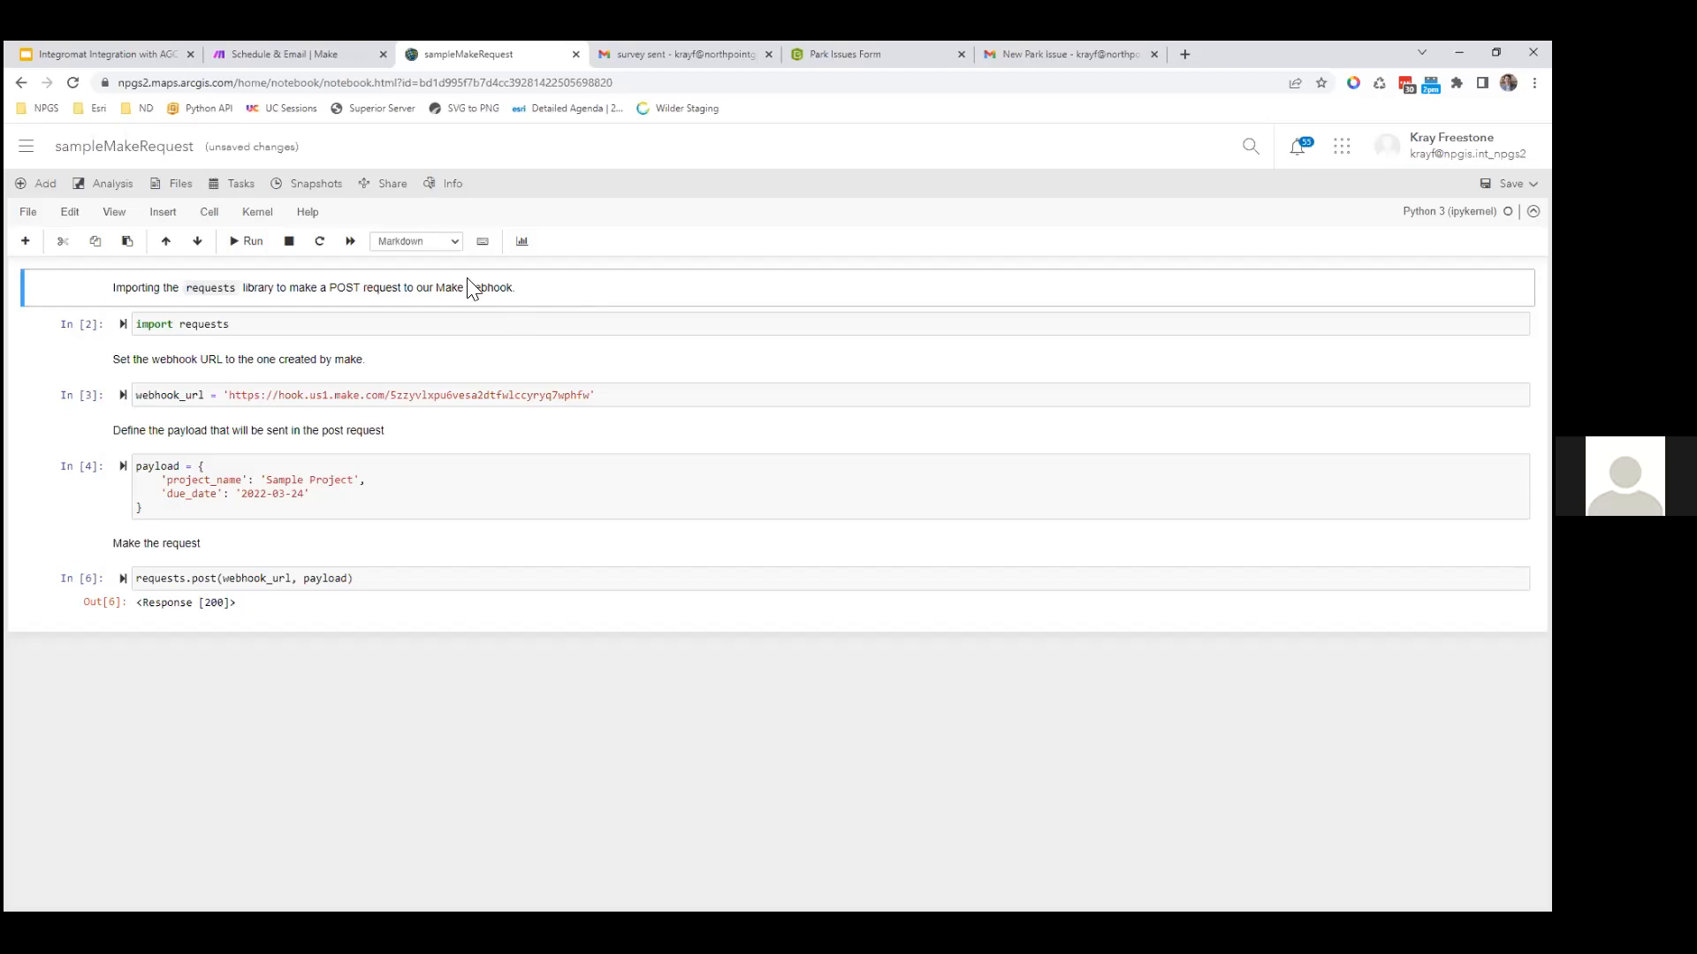
left_click(223, 183)
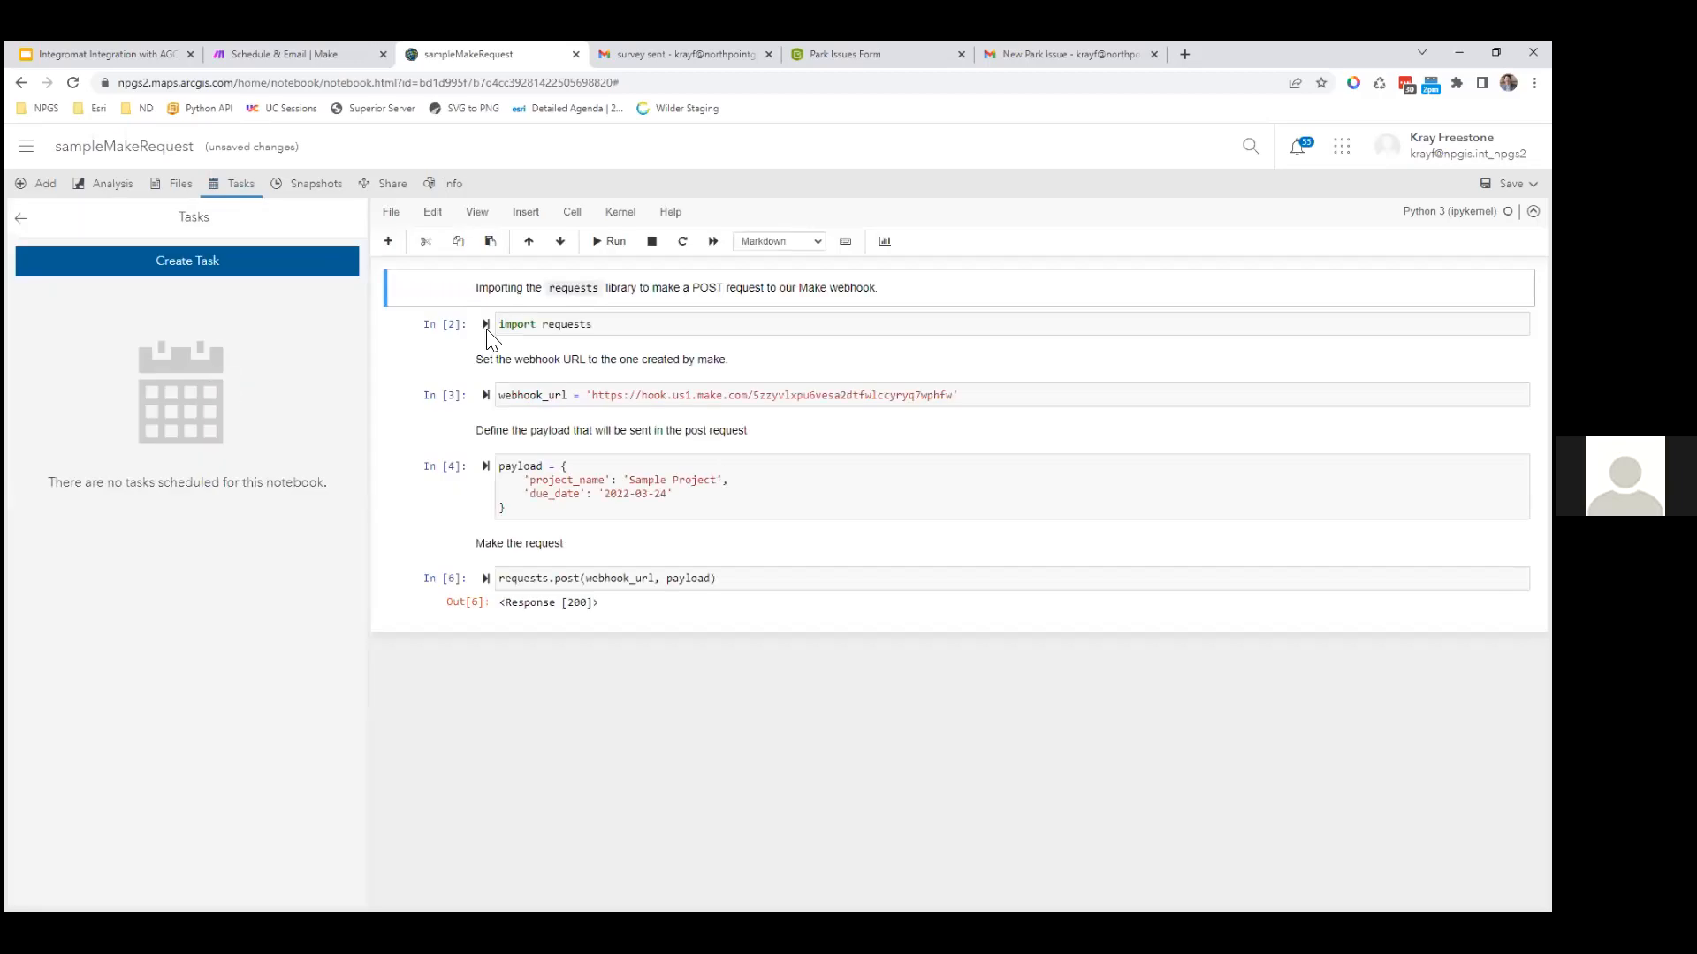
Step: Title the scheduled notebook task 'test' and preview a monthly repeat schedule
type("test")
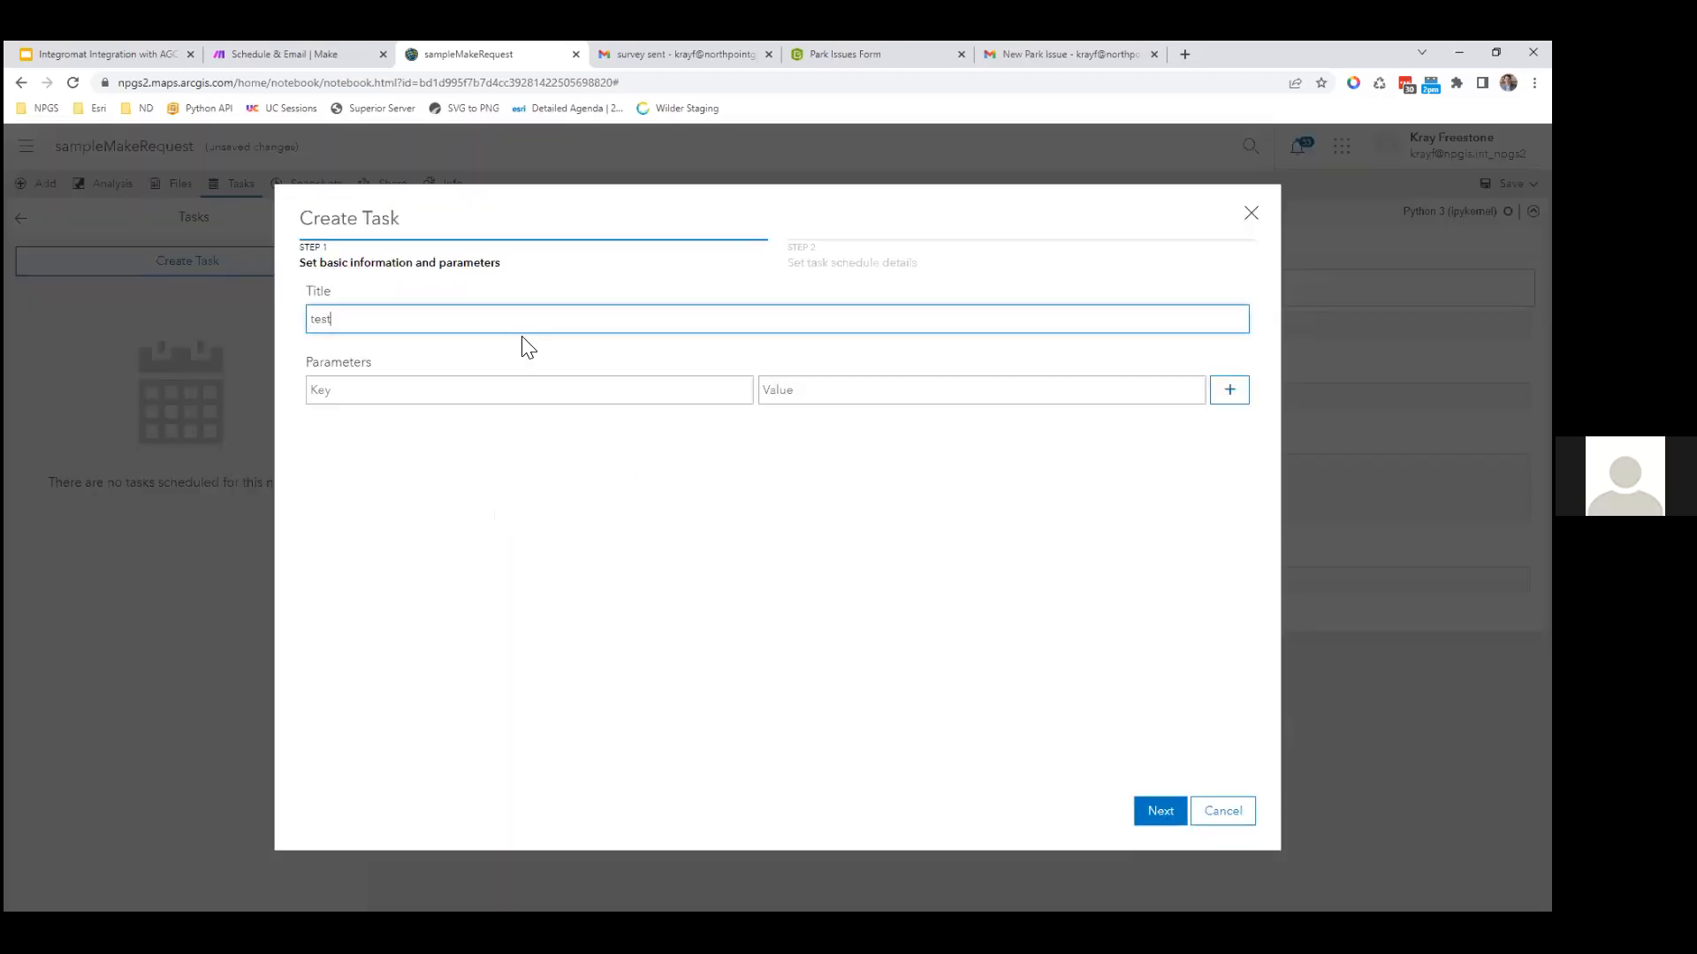
key("Return")
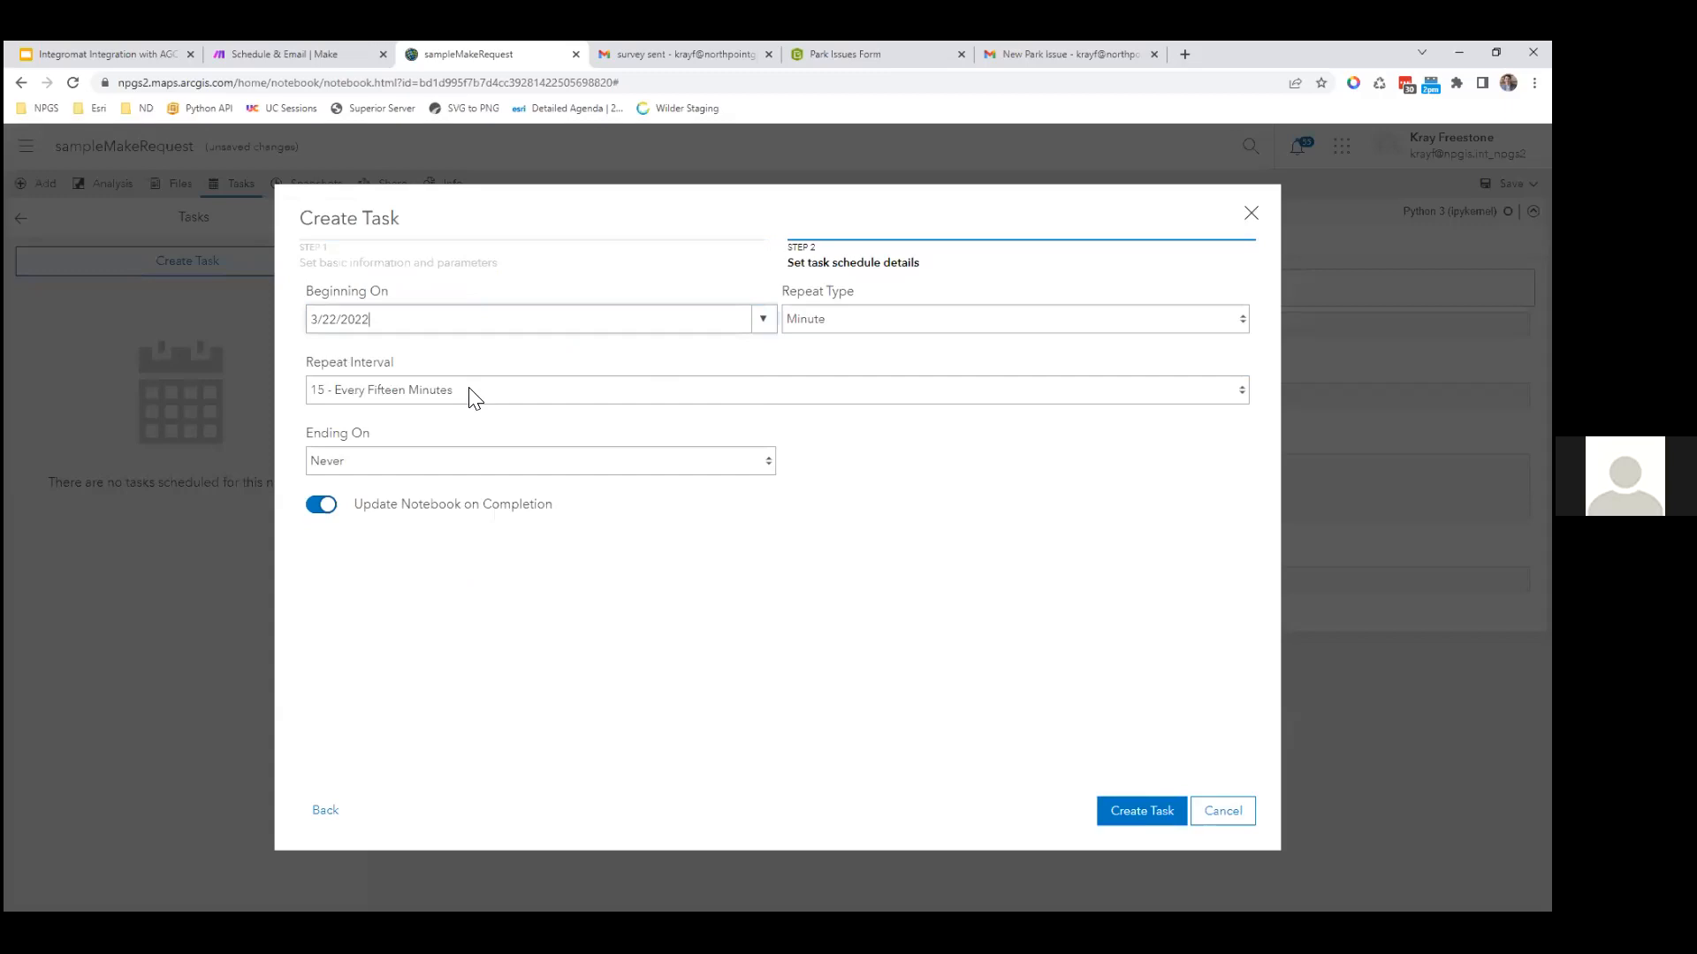
left_click(416, 411)
left_click(820, 309)
left_click(803, 403)
Step: Cancel the task without creating it and close the Tasks list
key("Tab")
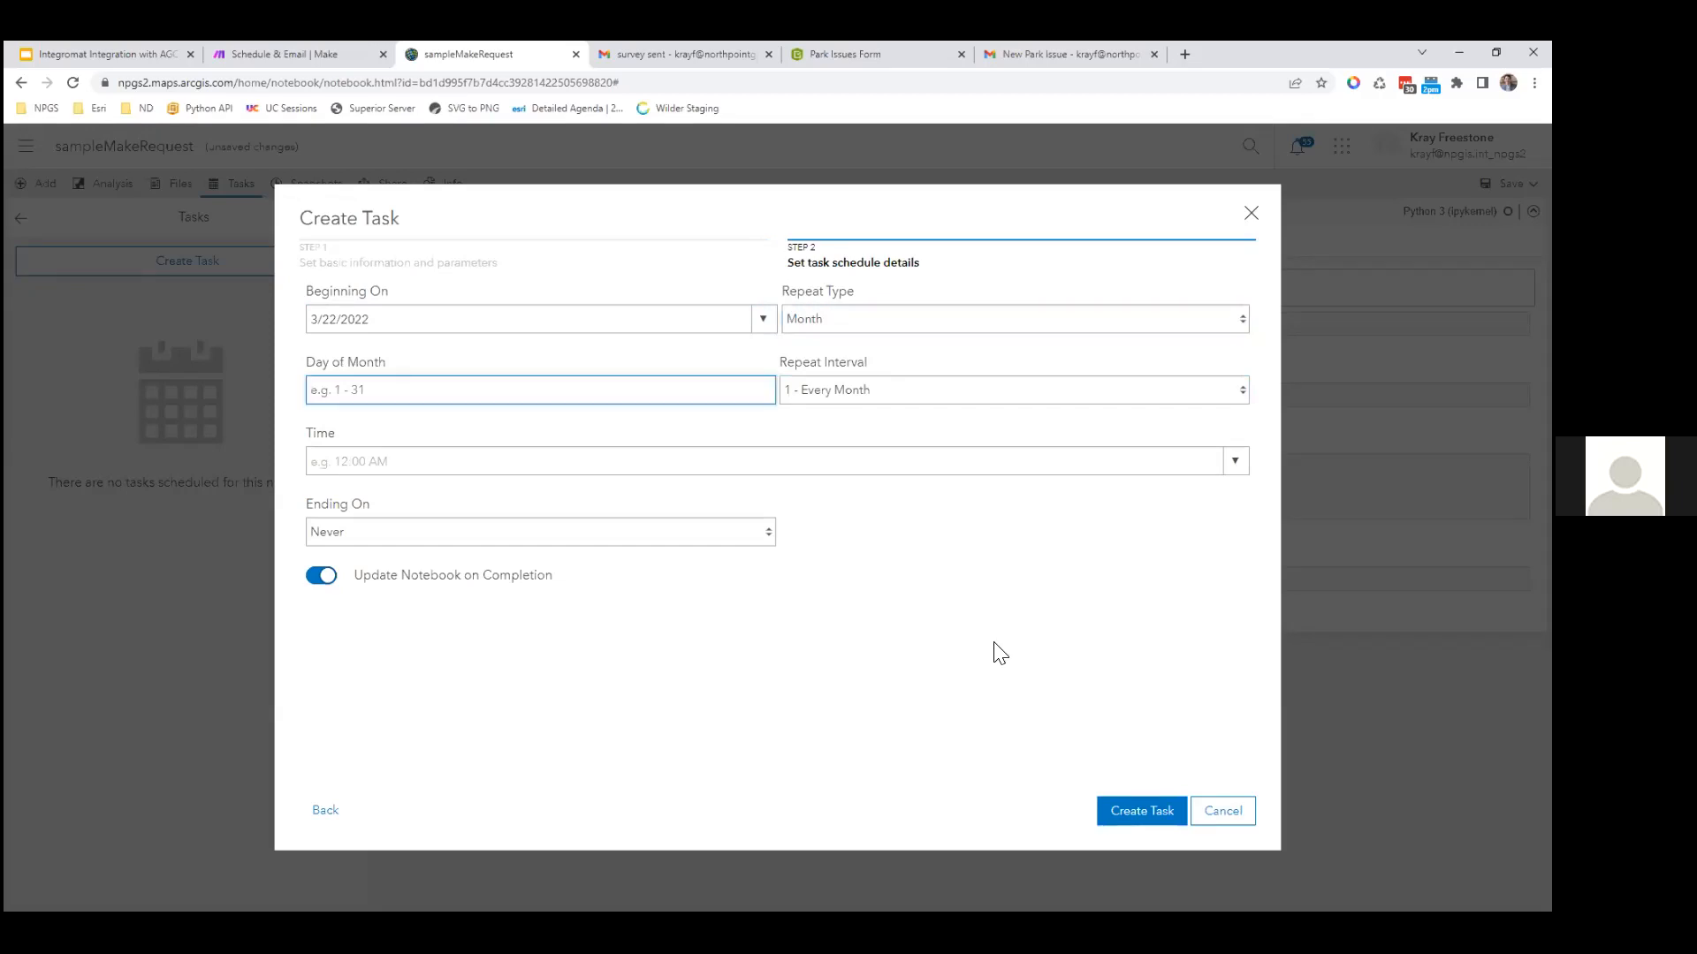
left_click(1221, 813)
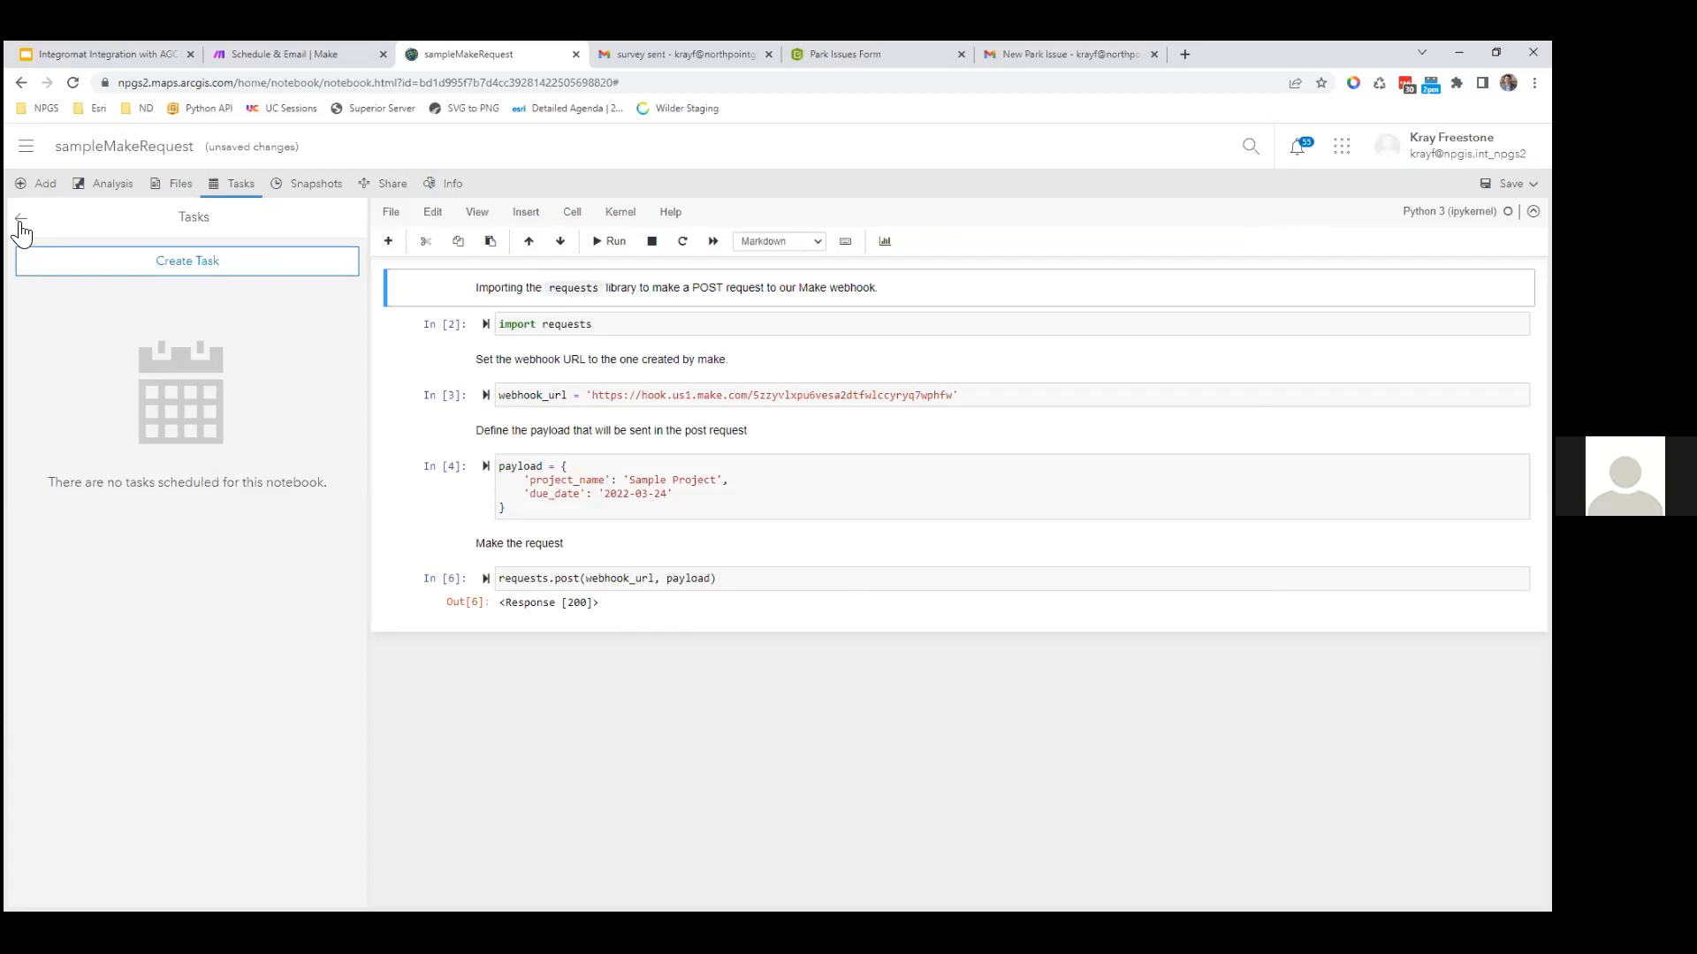
left_click(19, 219)
left_click(378, 367)
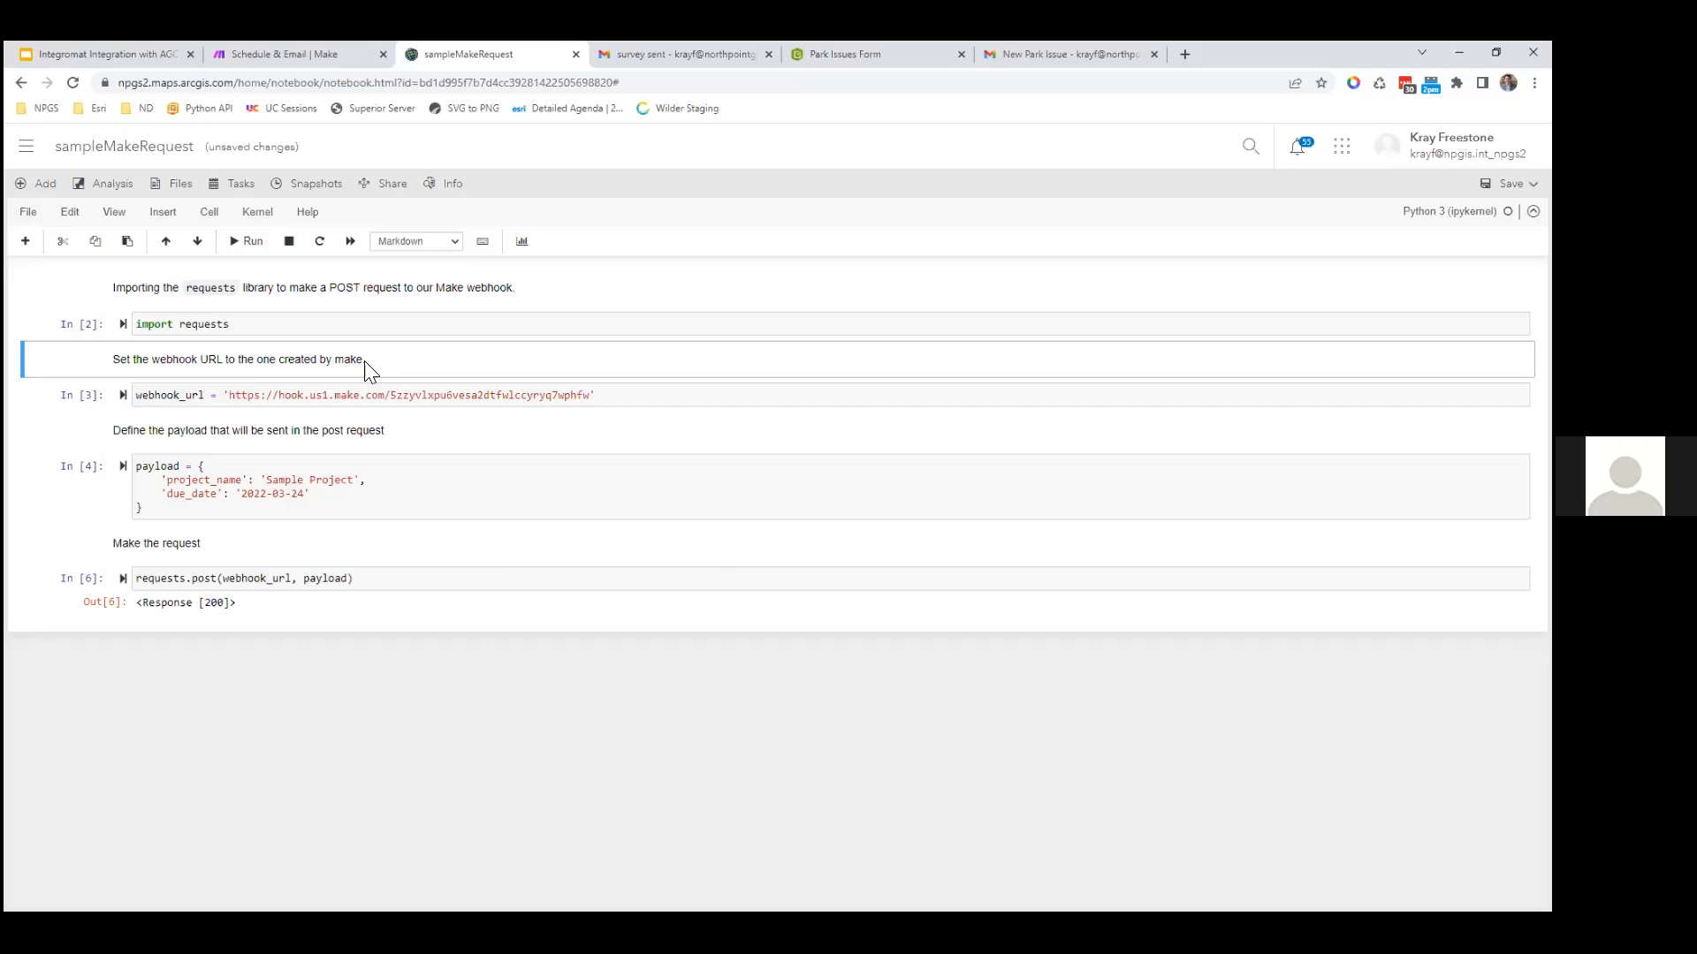
left_click(337, 394)
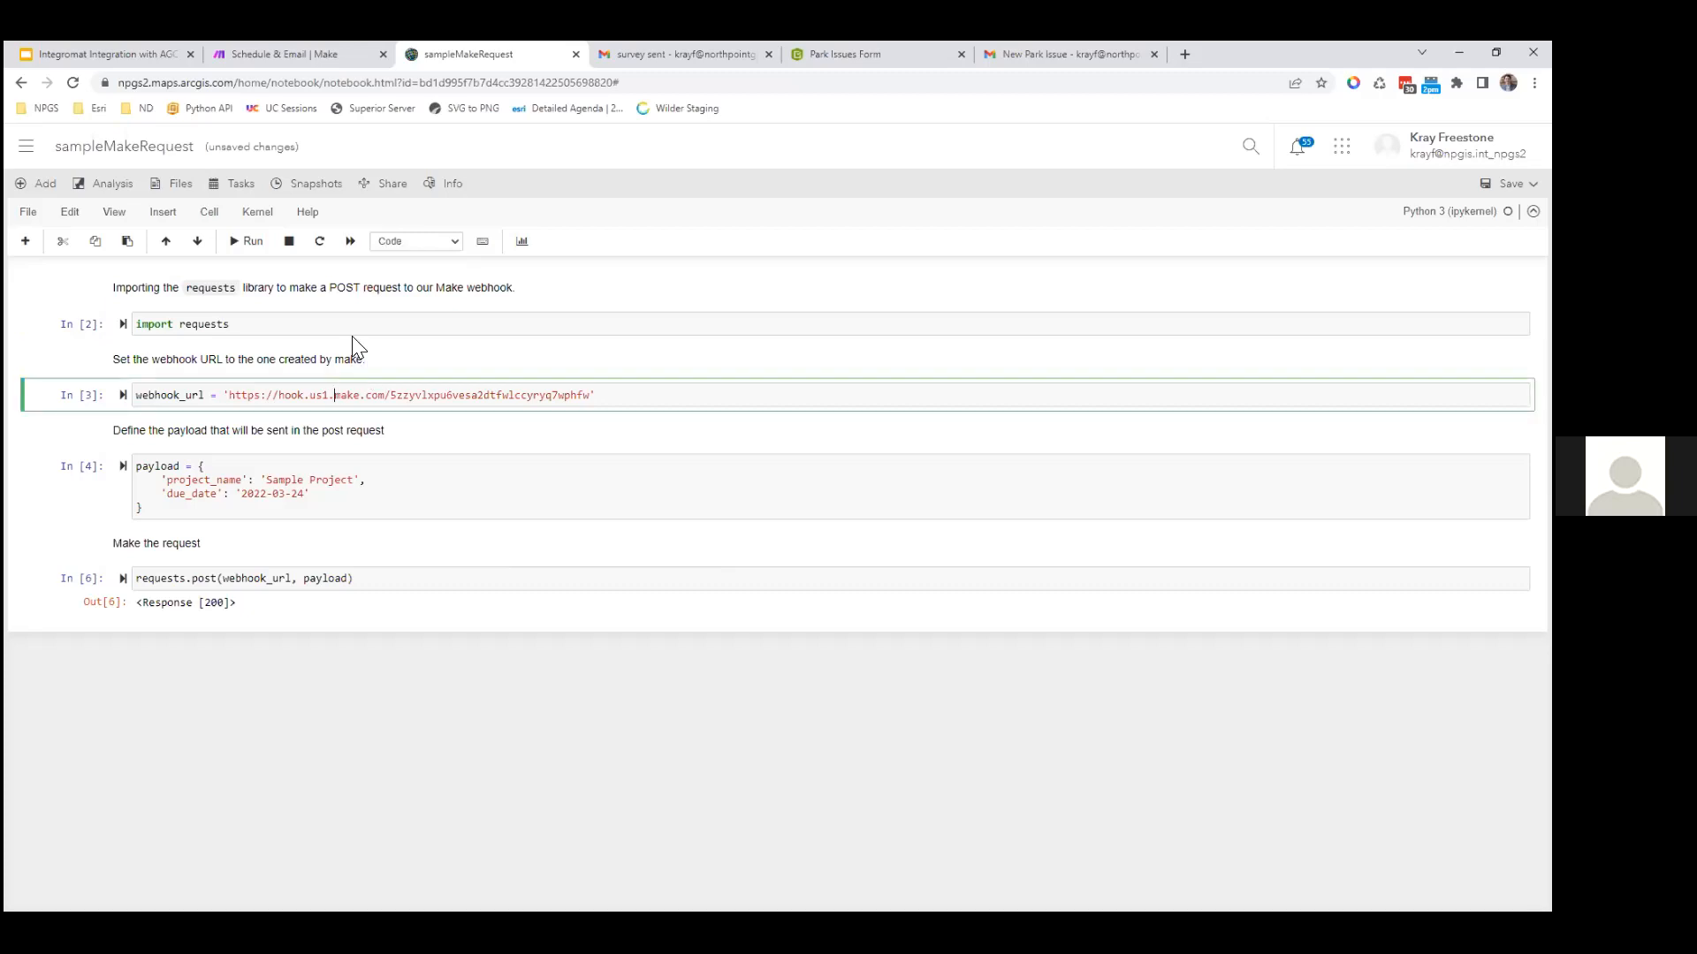
left_click(354, 320)
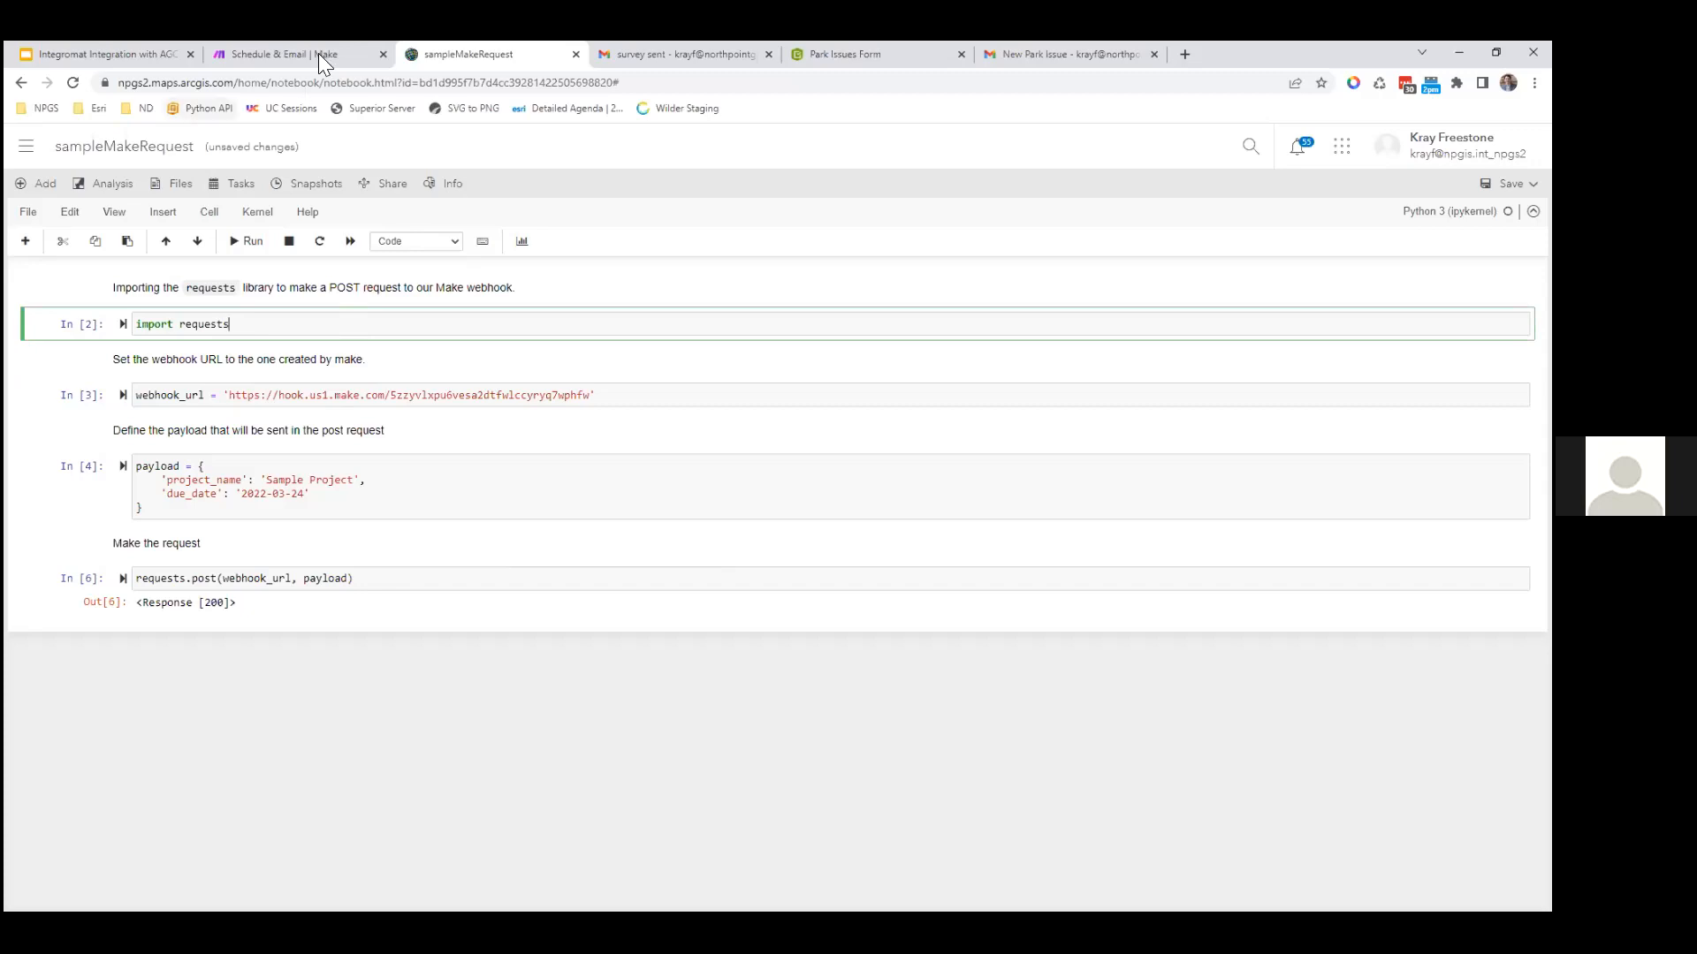
left_click(285, 55)
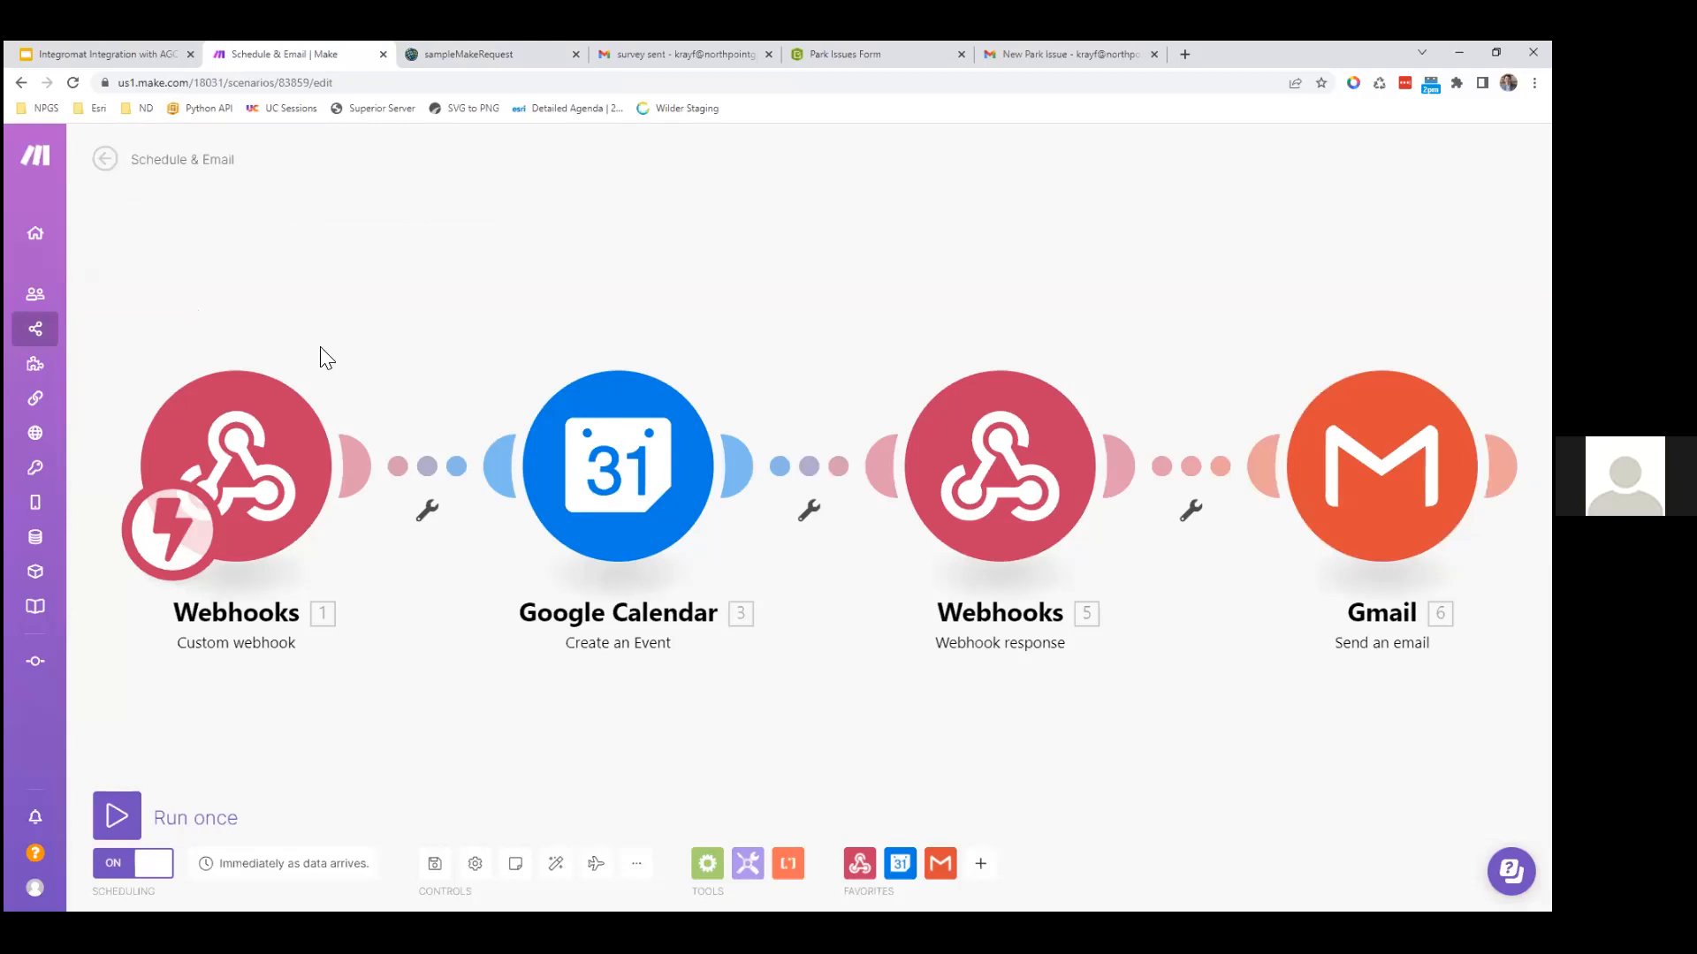
key("ctrl+Tab")
left_click(449, 354)
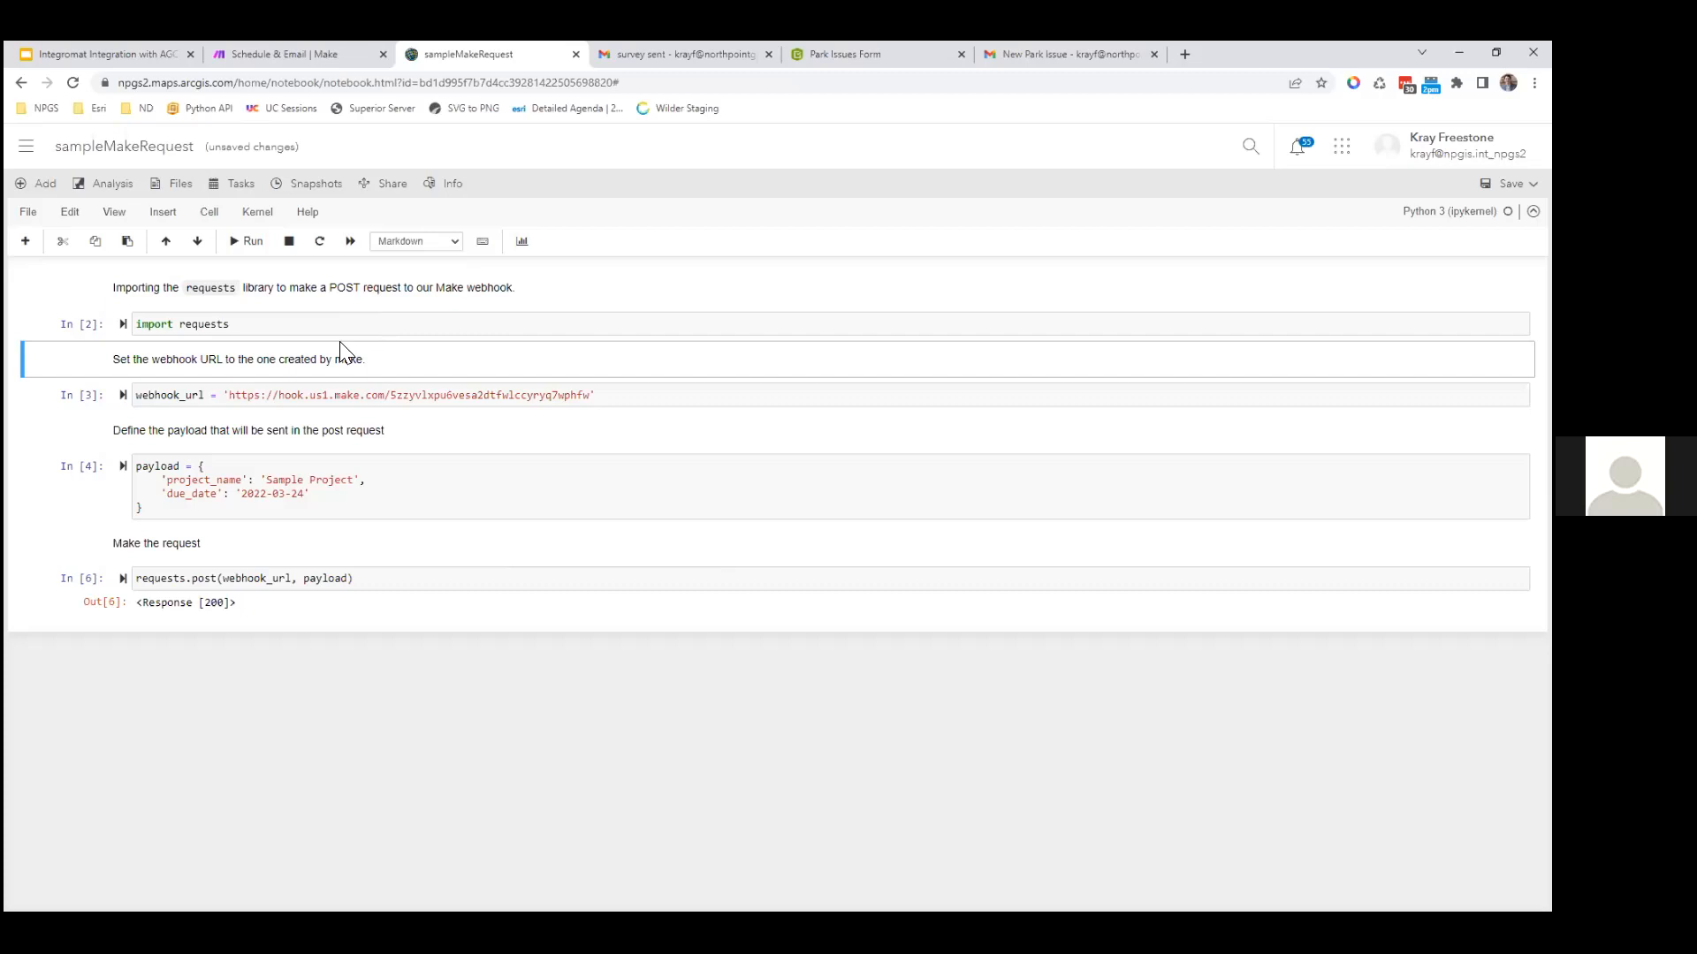
key("ctrl+shift+Tab")
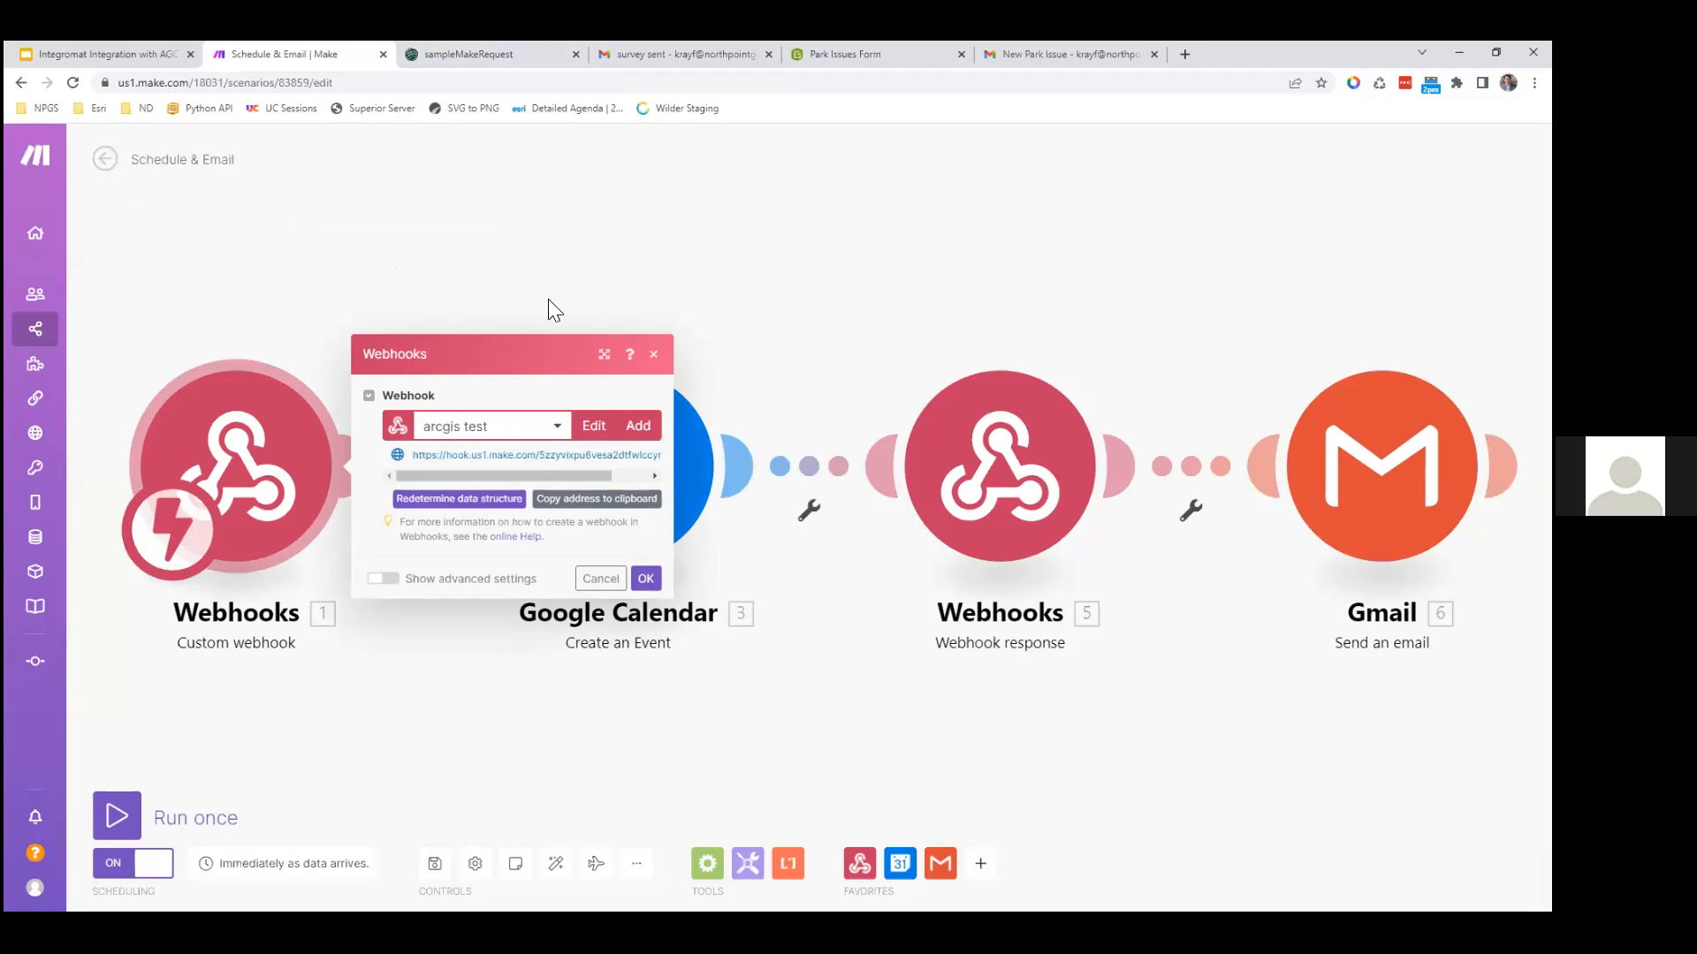
left_click(375, 300)
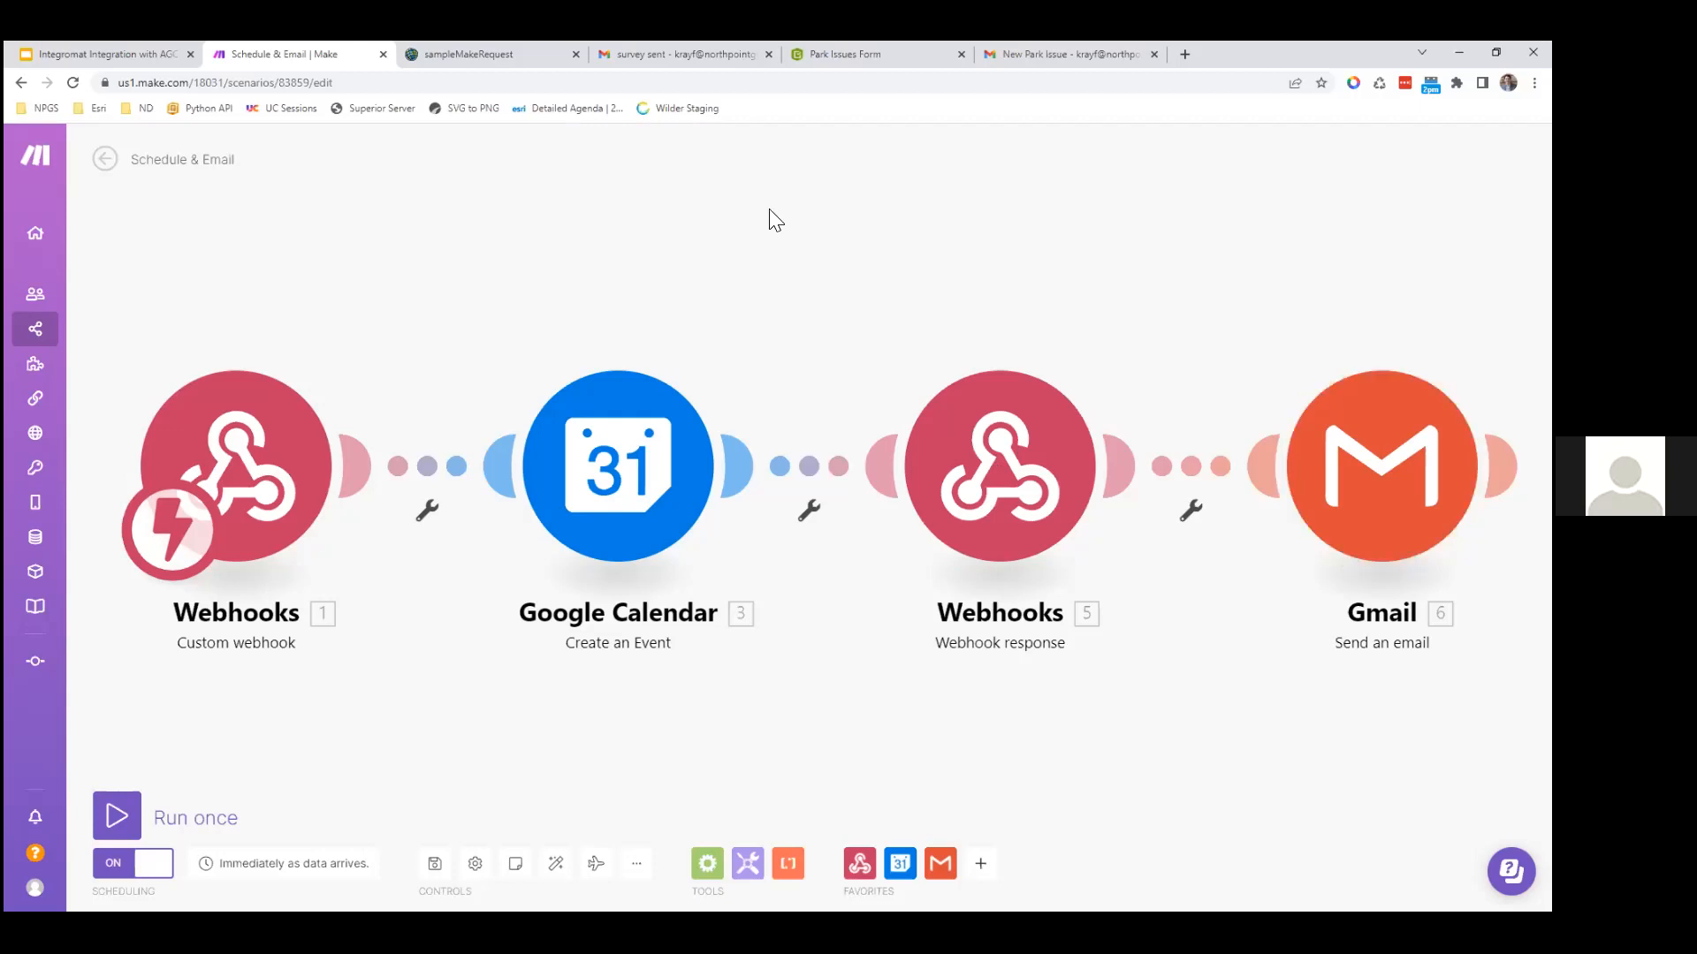
Step: Run the notebook cell that imports requests and move to the webhook_url cell
key("ctrl+Tab")
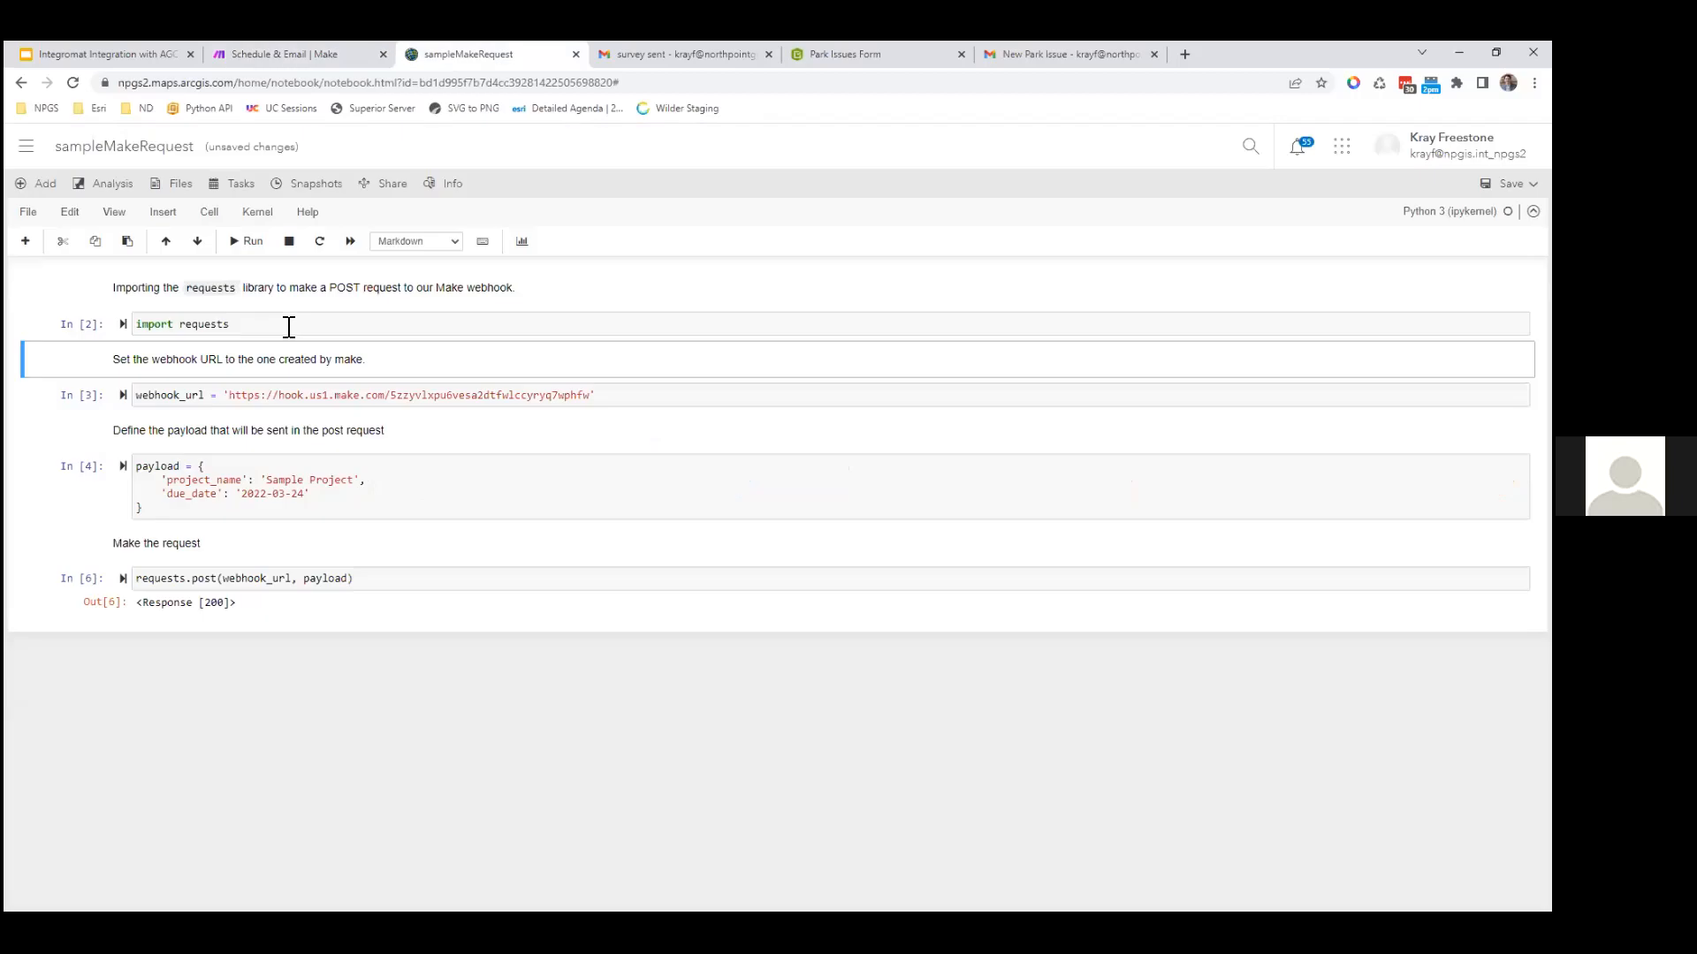
key("Up")
key("Up")
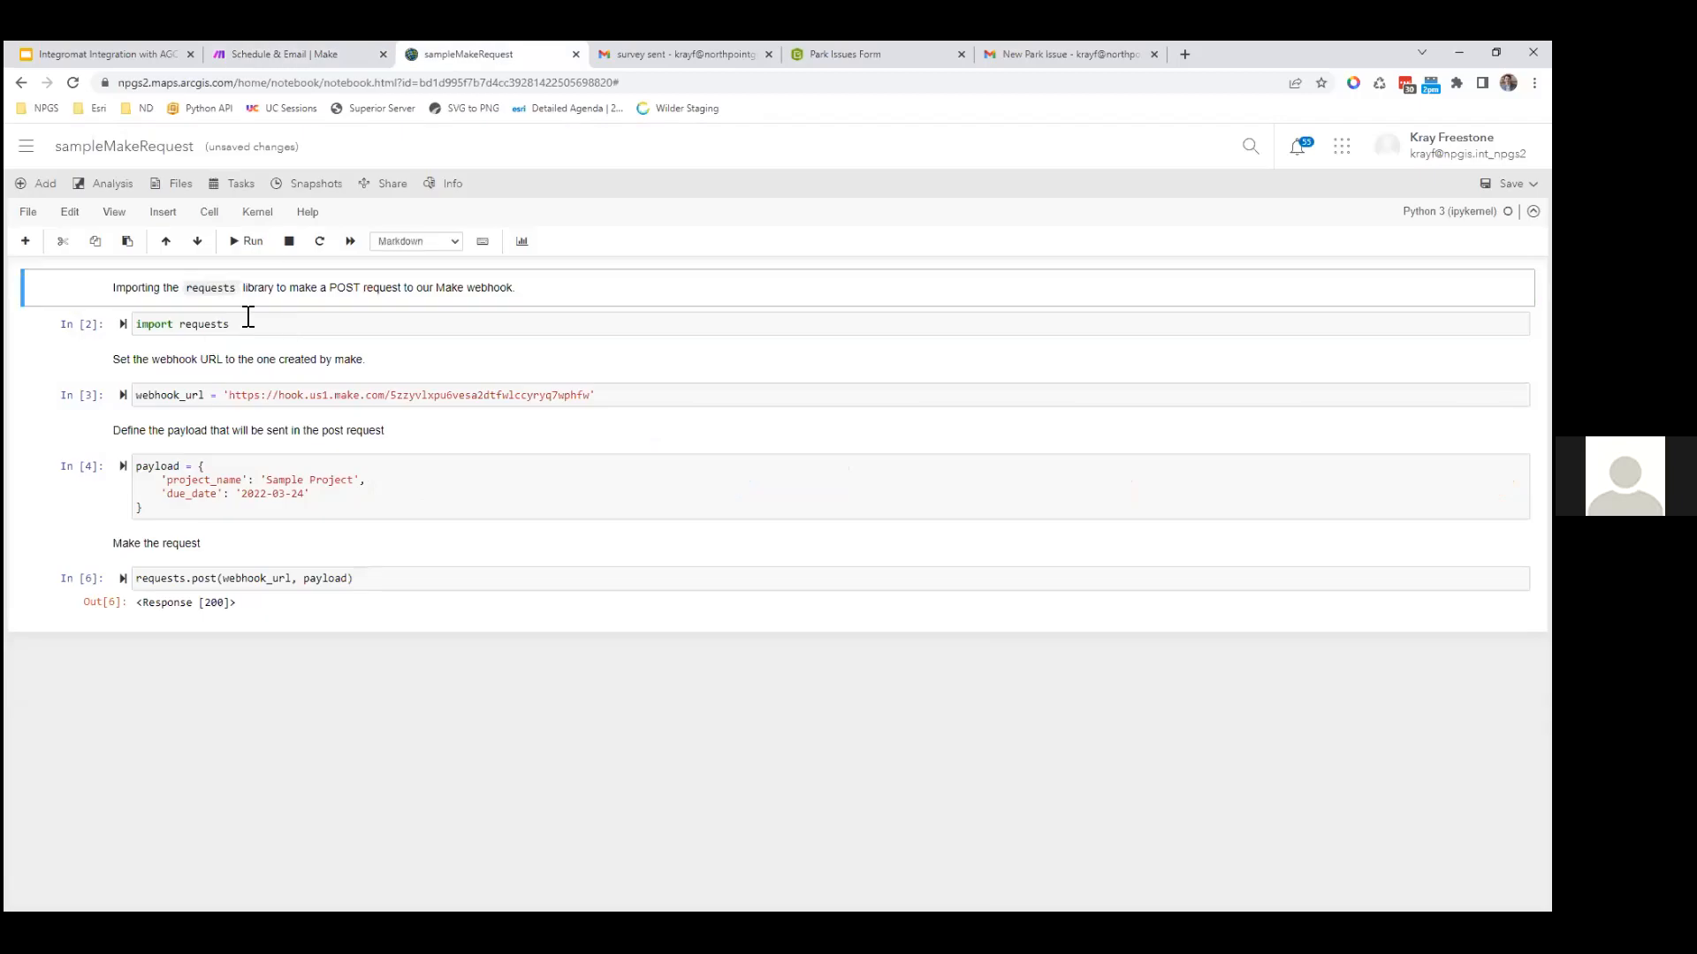
key("Down")
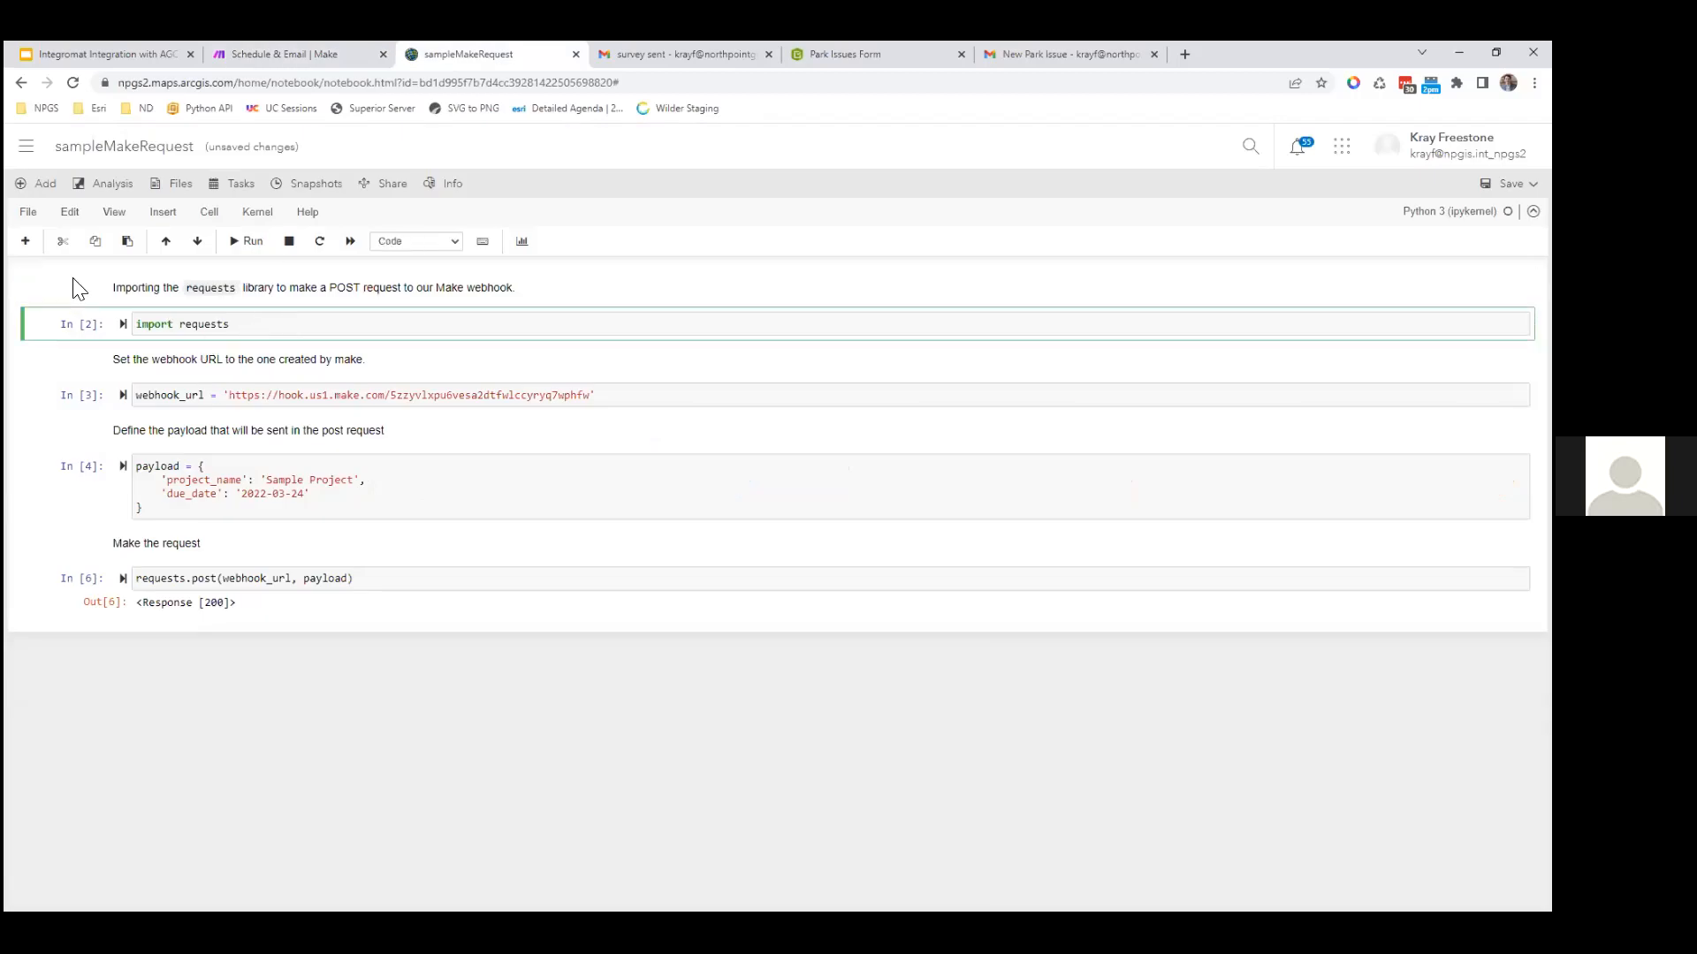
key("Up")
left_click(245, 319)
key("ctrl+Return")
left_click(235, 394)
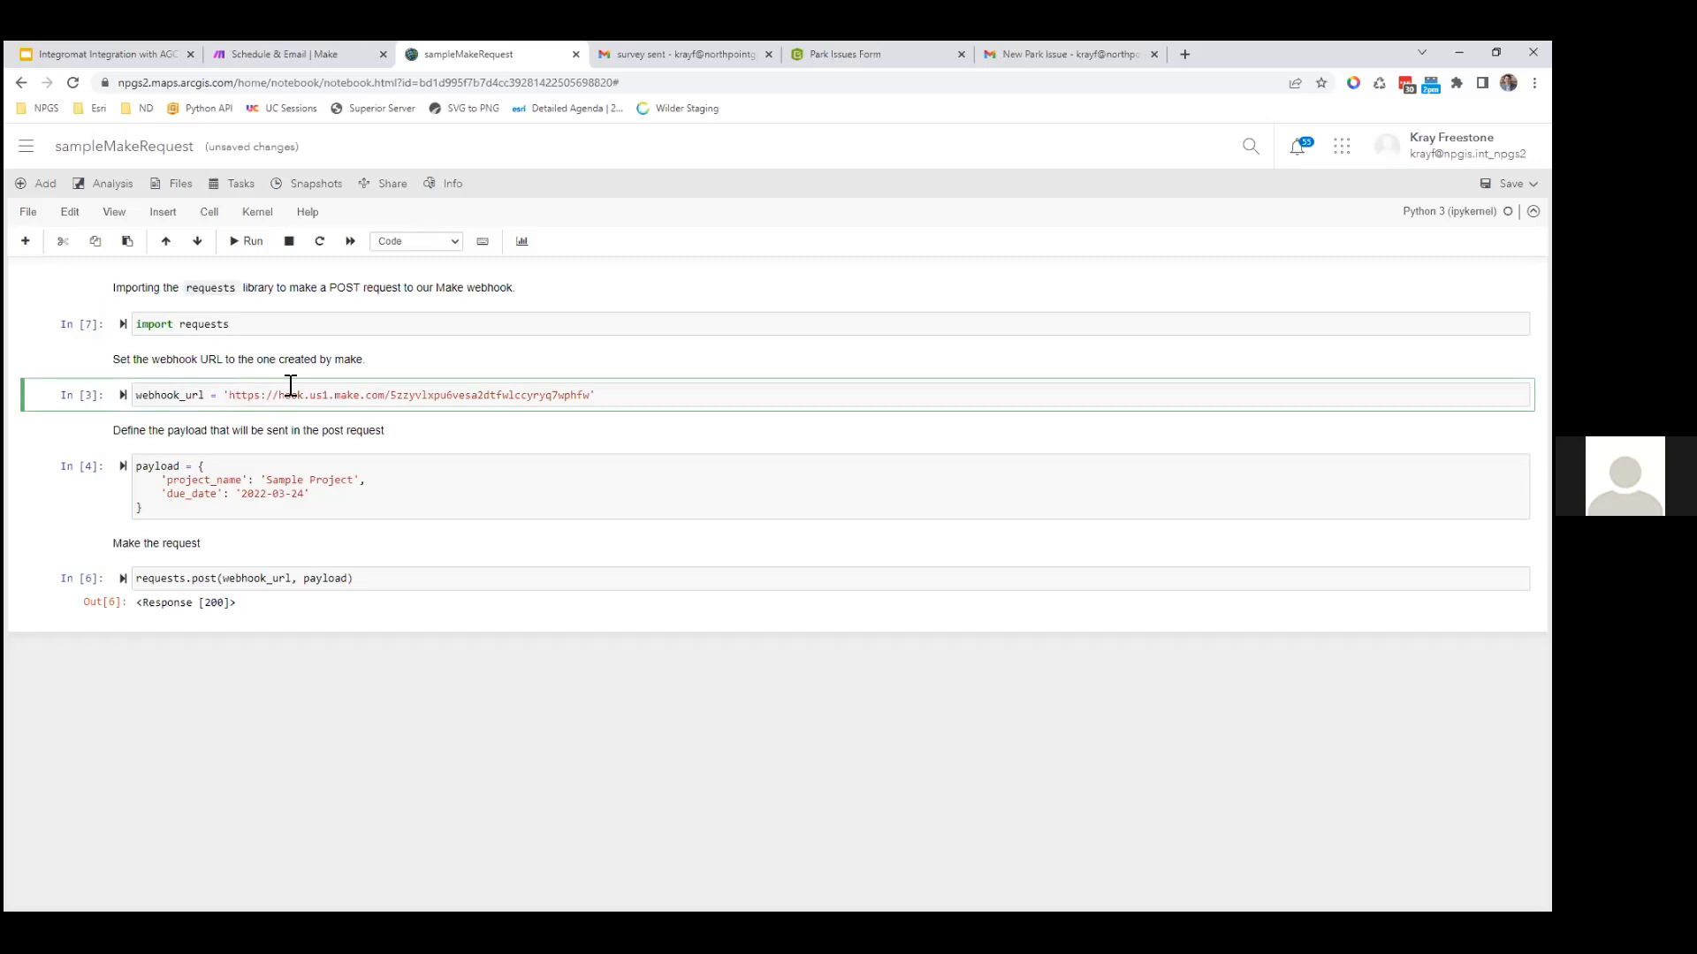
Step: Copy the custom webhook's address from the Make scenario's webhook settings
key("ctrl+shift+Tab")
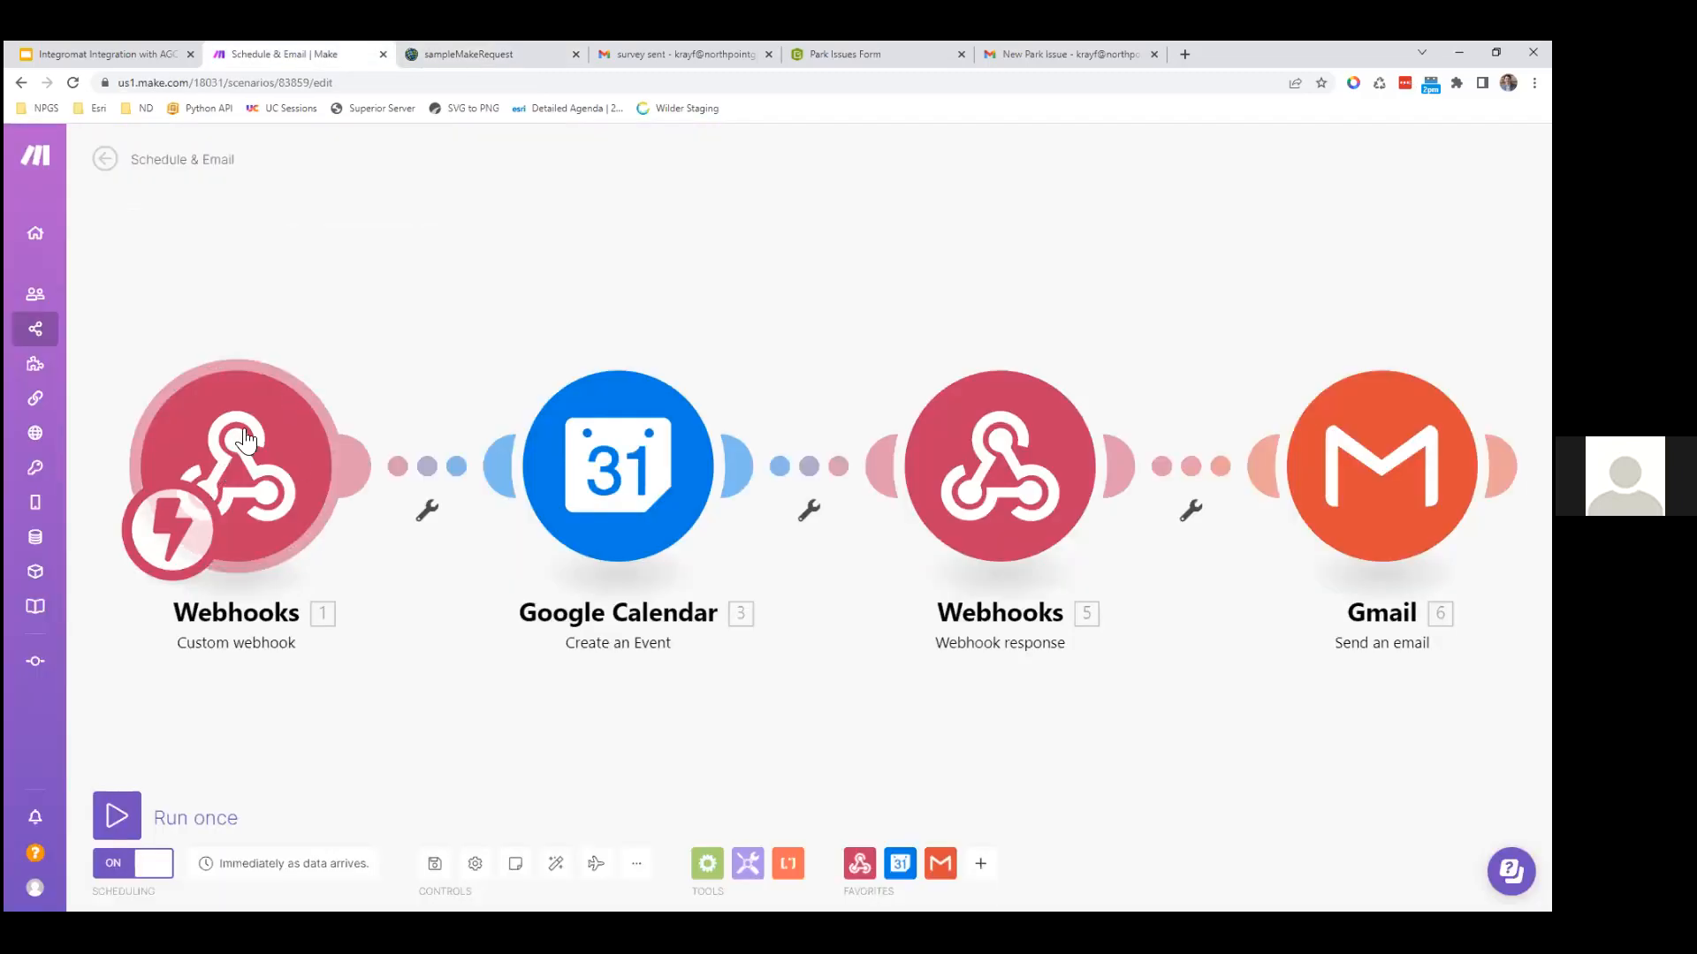
left_click(221, 460)
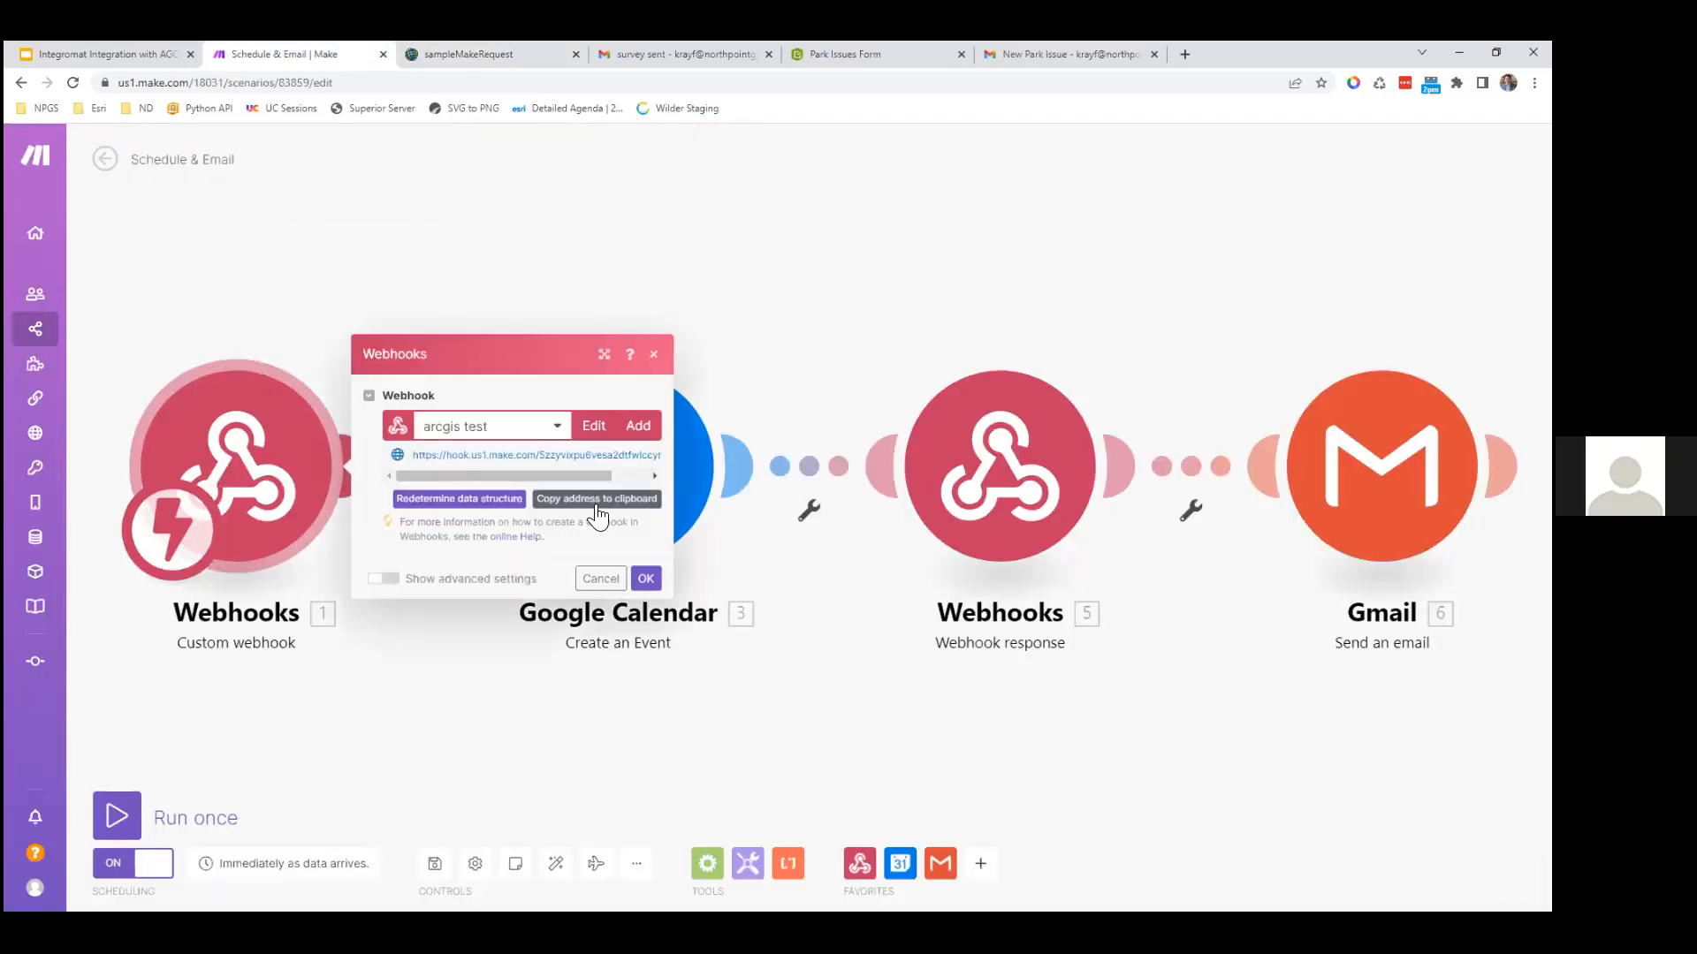
left_click(598, 507)
key("ctrl+Tab")
Step: Review the payload cell's project_name 'Sample Project' and due_date fields
left_click(199, 515)
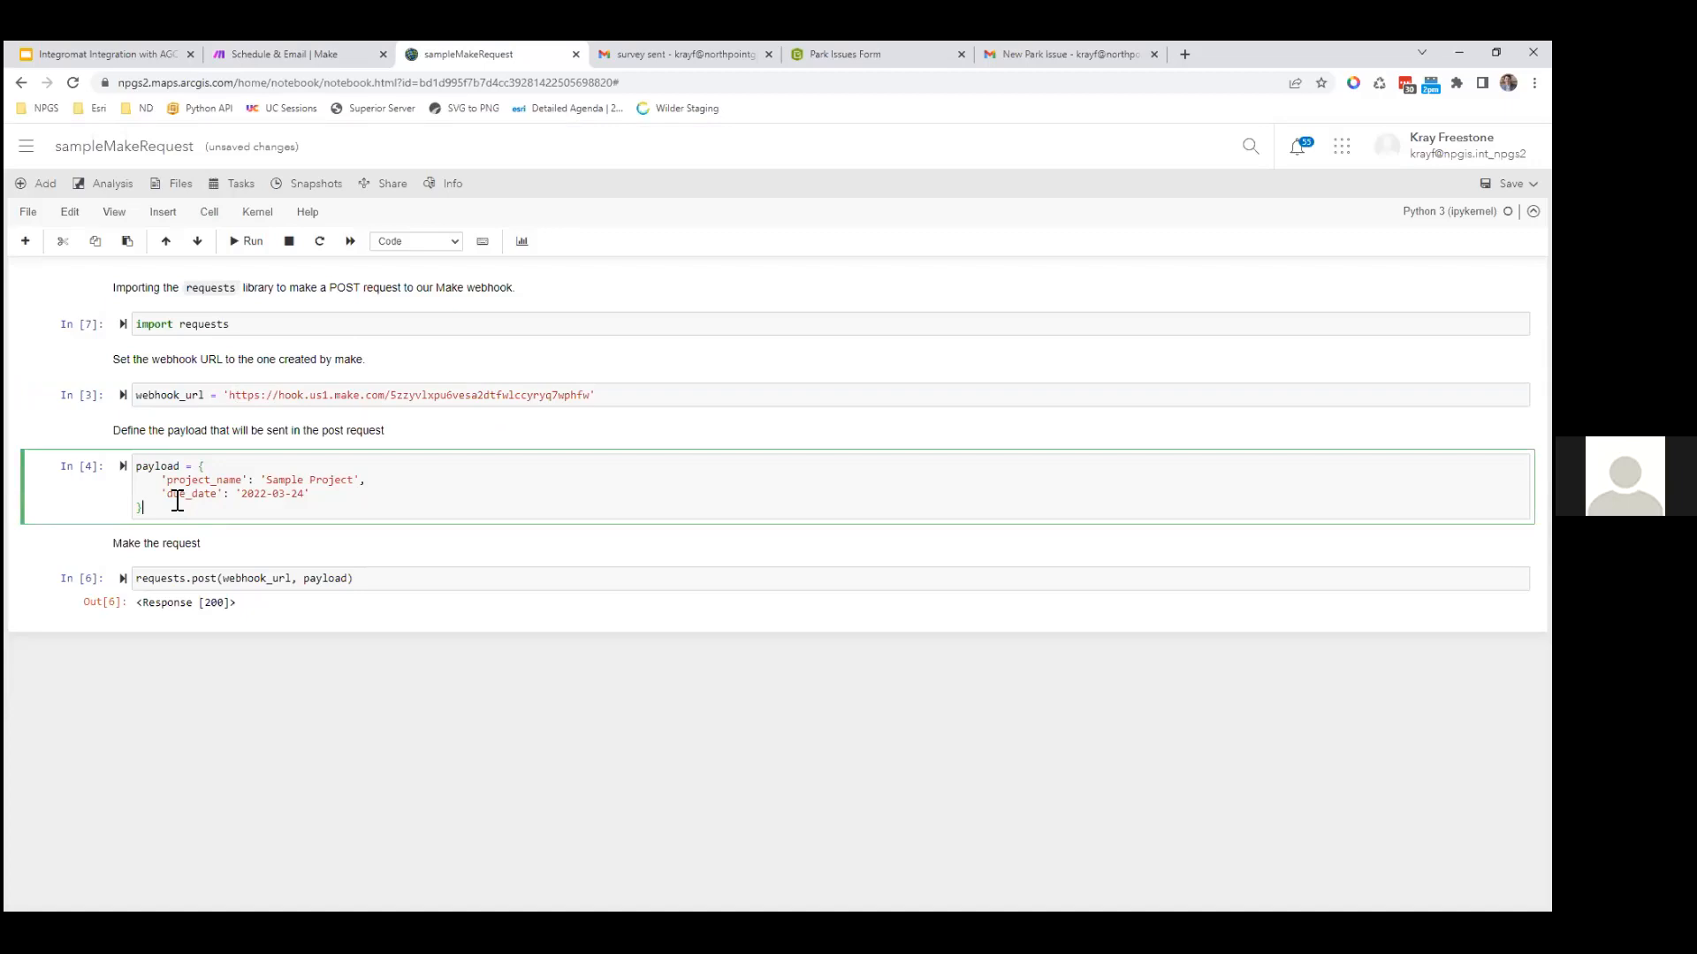
double_click(220, 480)
left_click(264, 482)
left_click_drag(273, 478, 325, 479)
double_click(206, 497)
left_click(250, 498)
Step: Review the requests.post cell's webhook_url and payload arguments, then return to Make
left_click(197, 574)
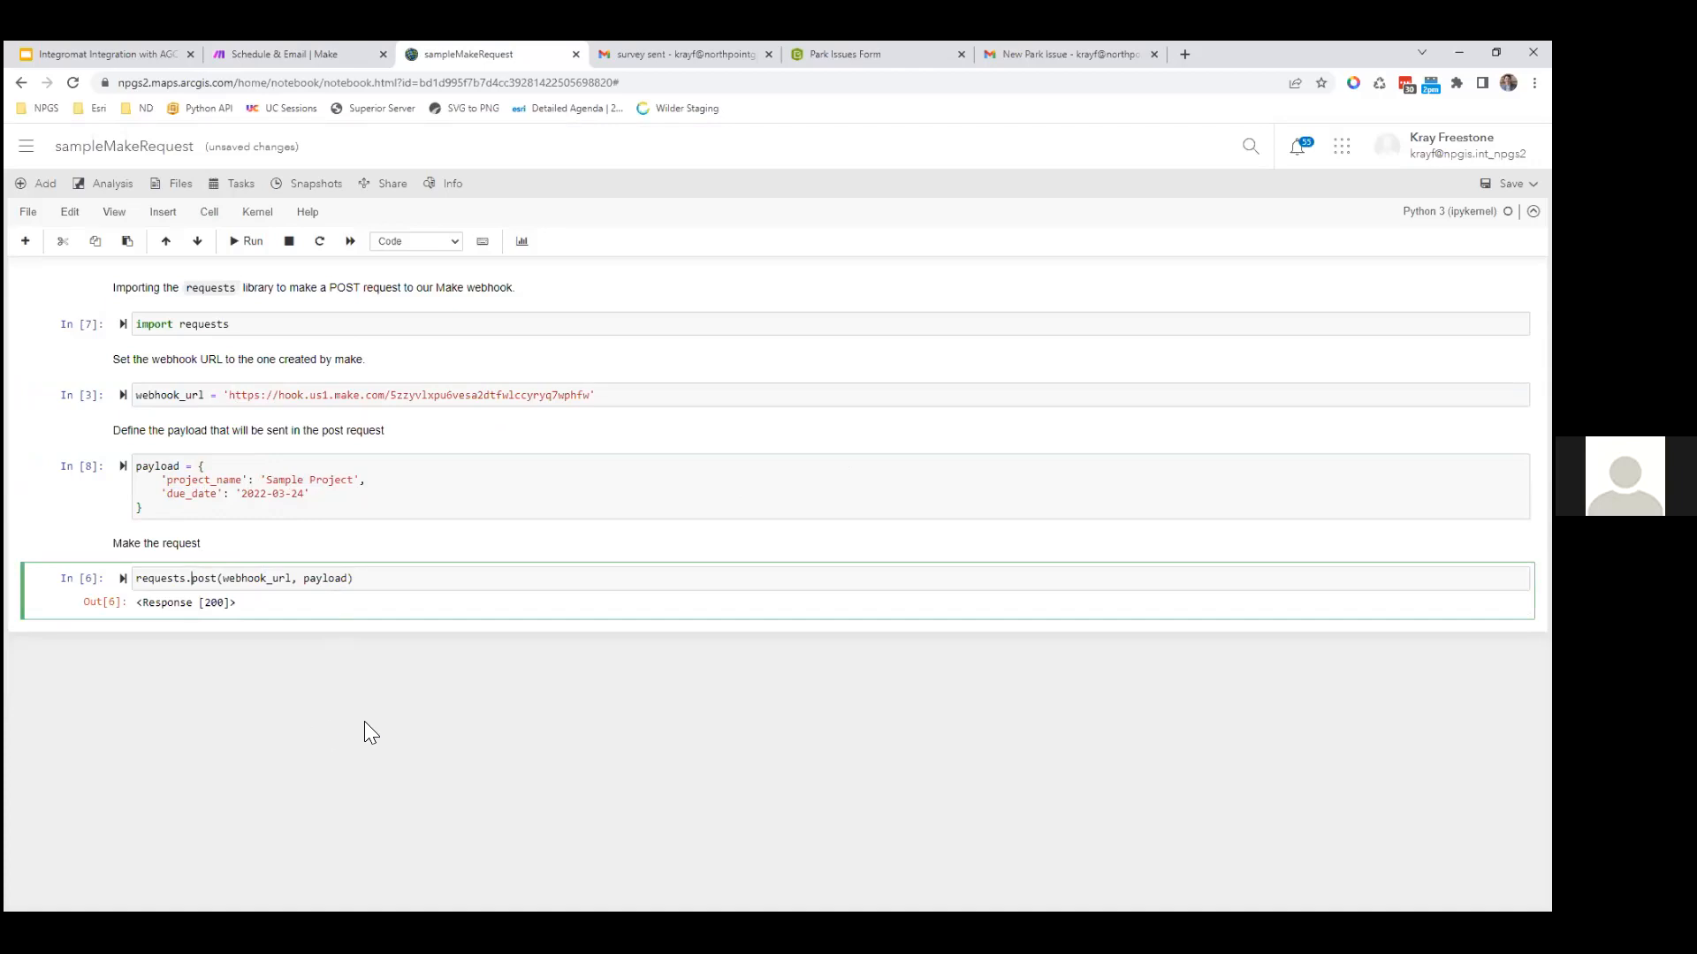
double_click(258, 578)
double_click(329, 579)
left_click(398, 586)
key("ctrl+shift+Tab")
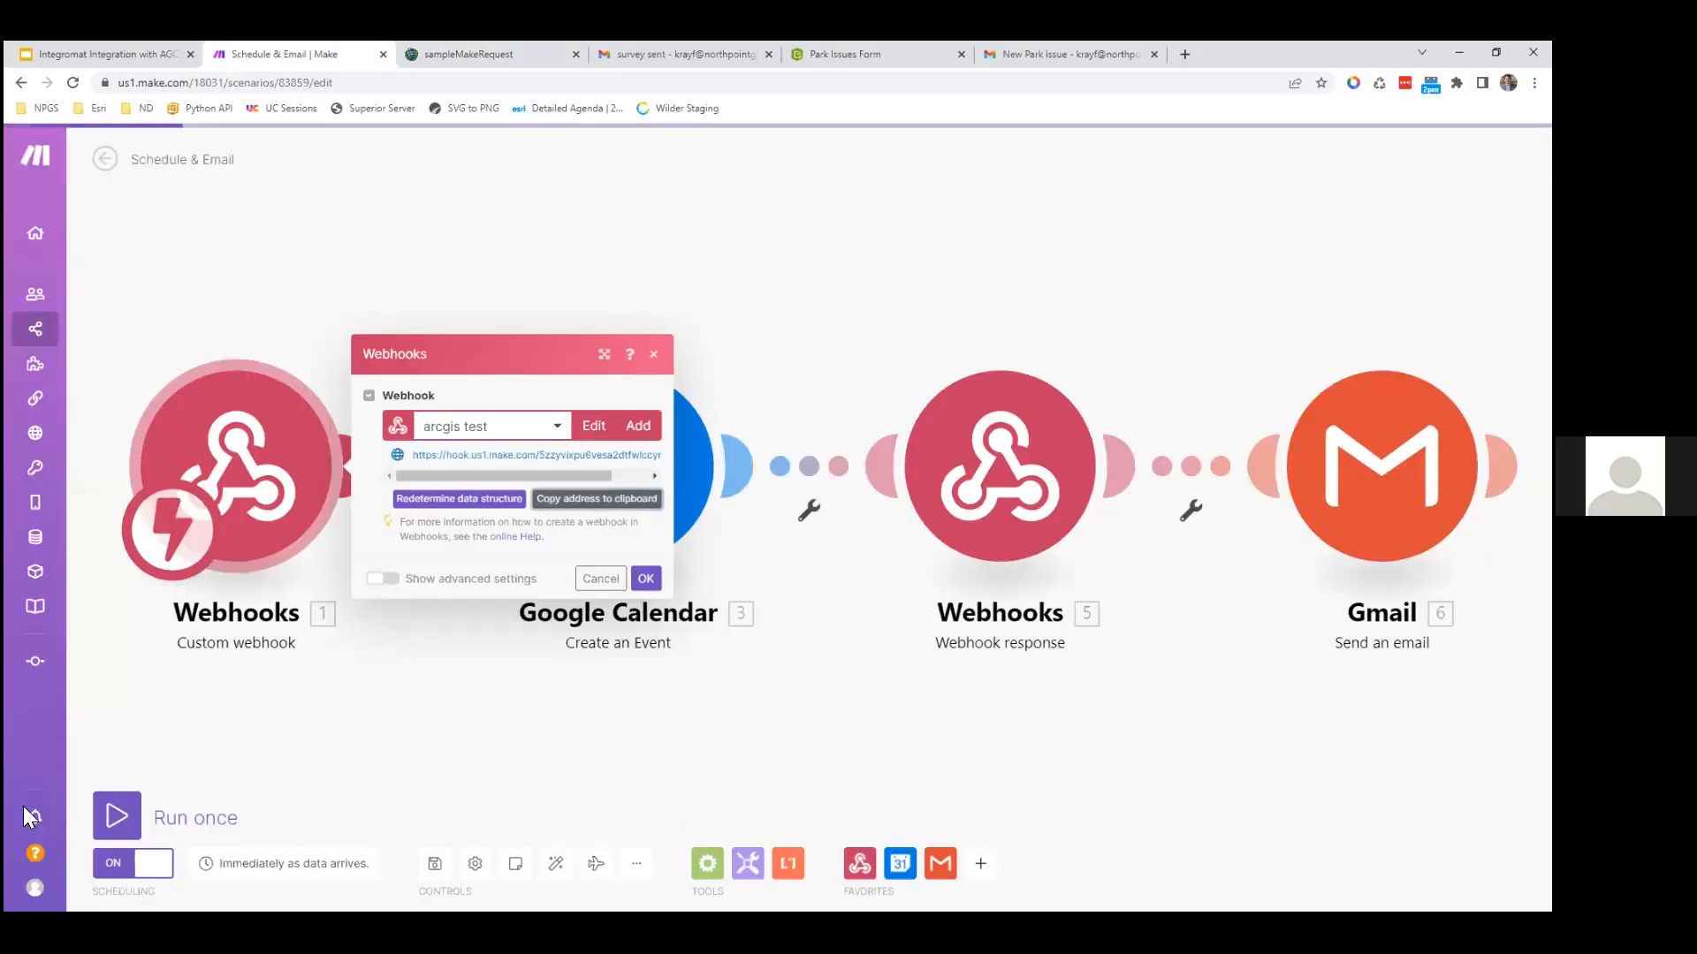
Step: Close the Webhooks dialog, Run once, and rerun the notebook's requests.post cell to trigger it
left_click(267, 695)
left_click(122, 805)
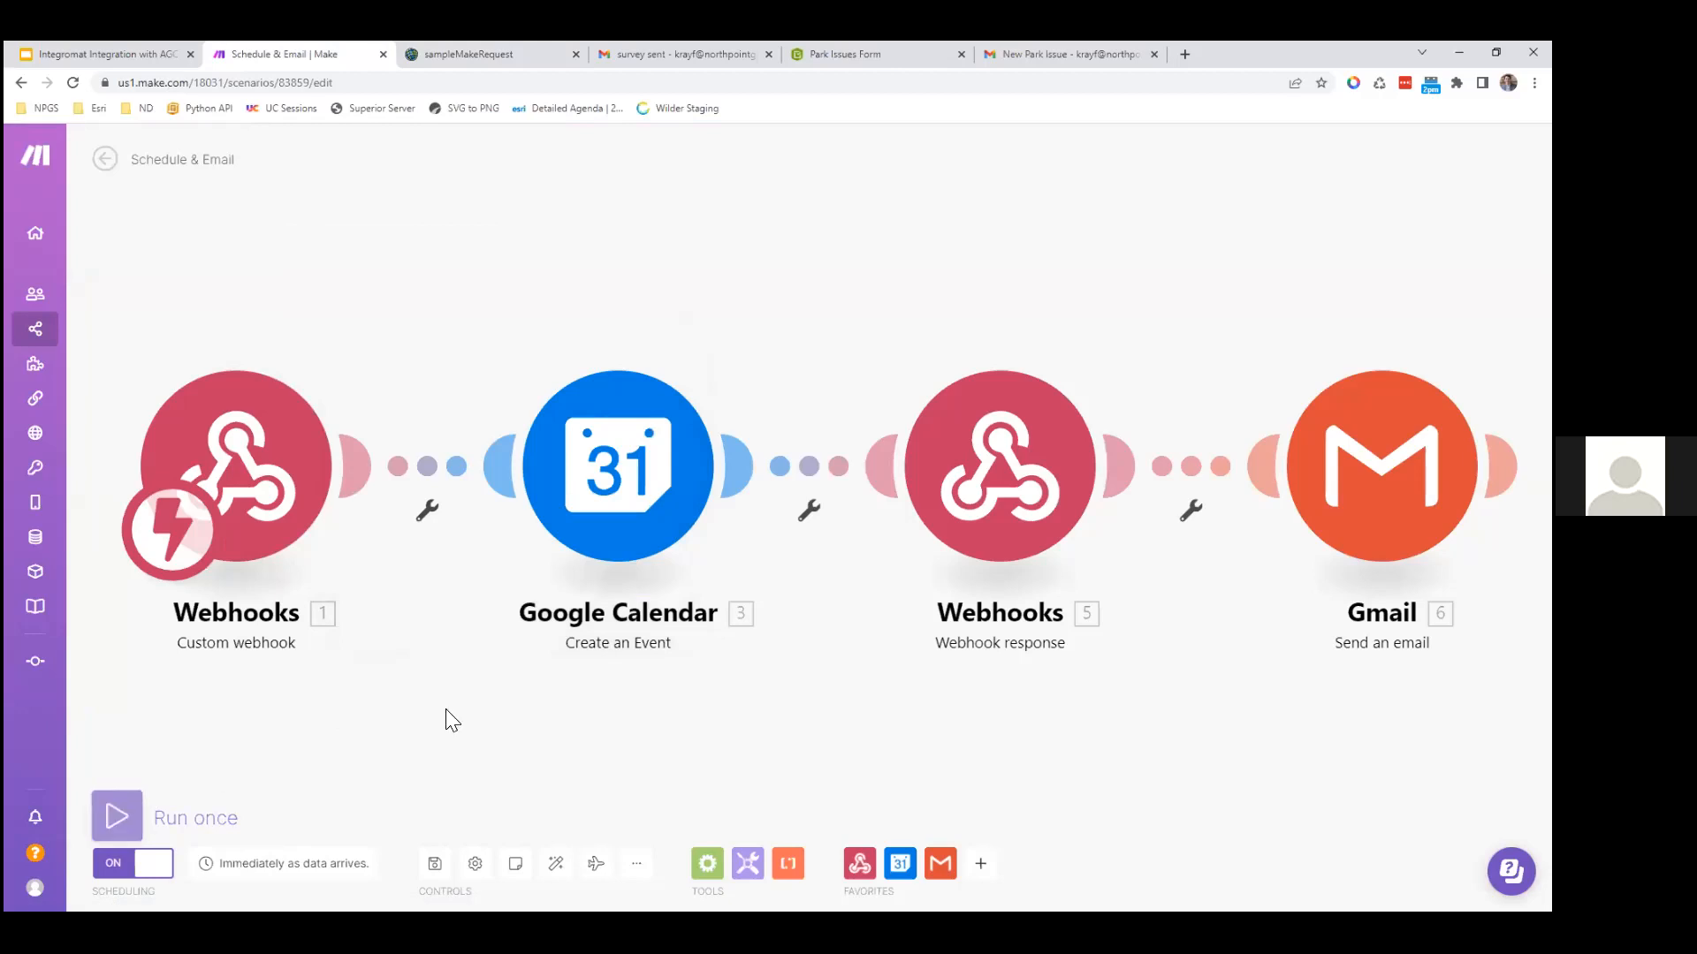
key("ctrl+Tab")
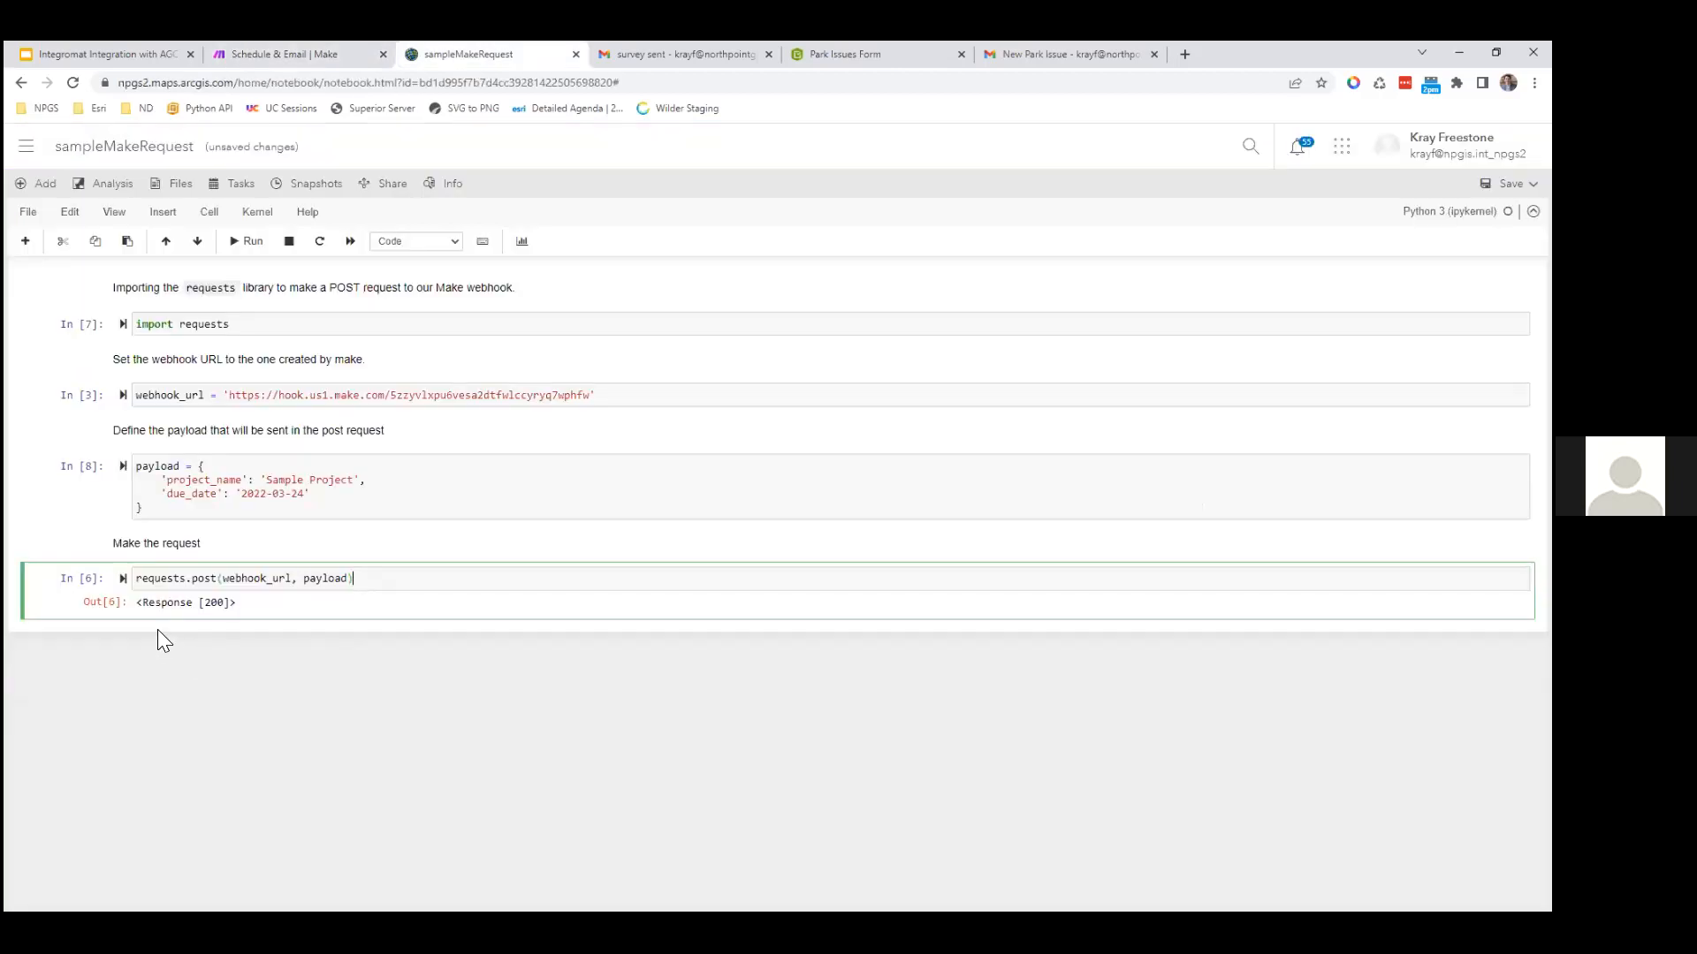
key("ctrl+Return")
key("ctrl+Page_Up")
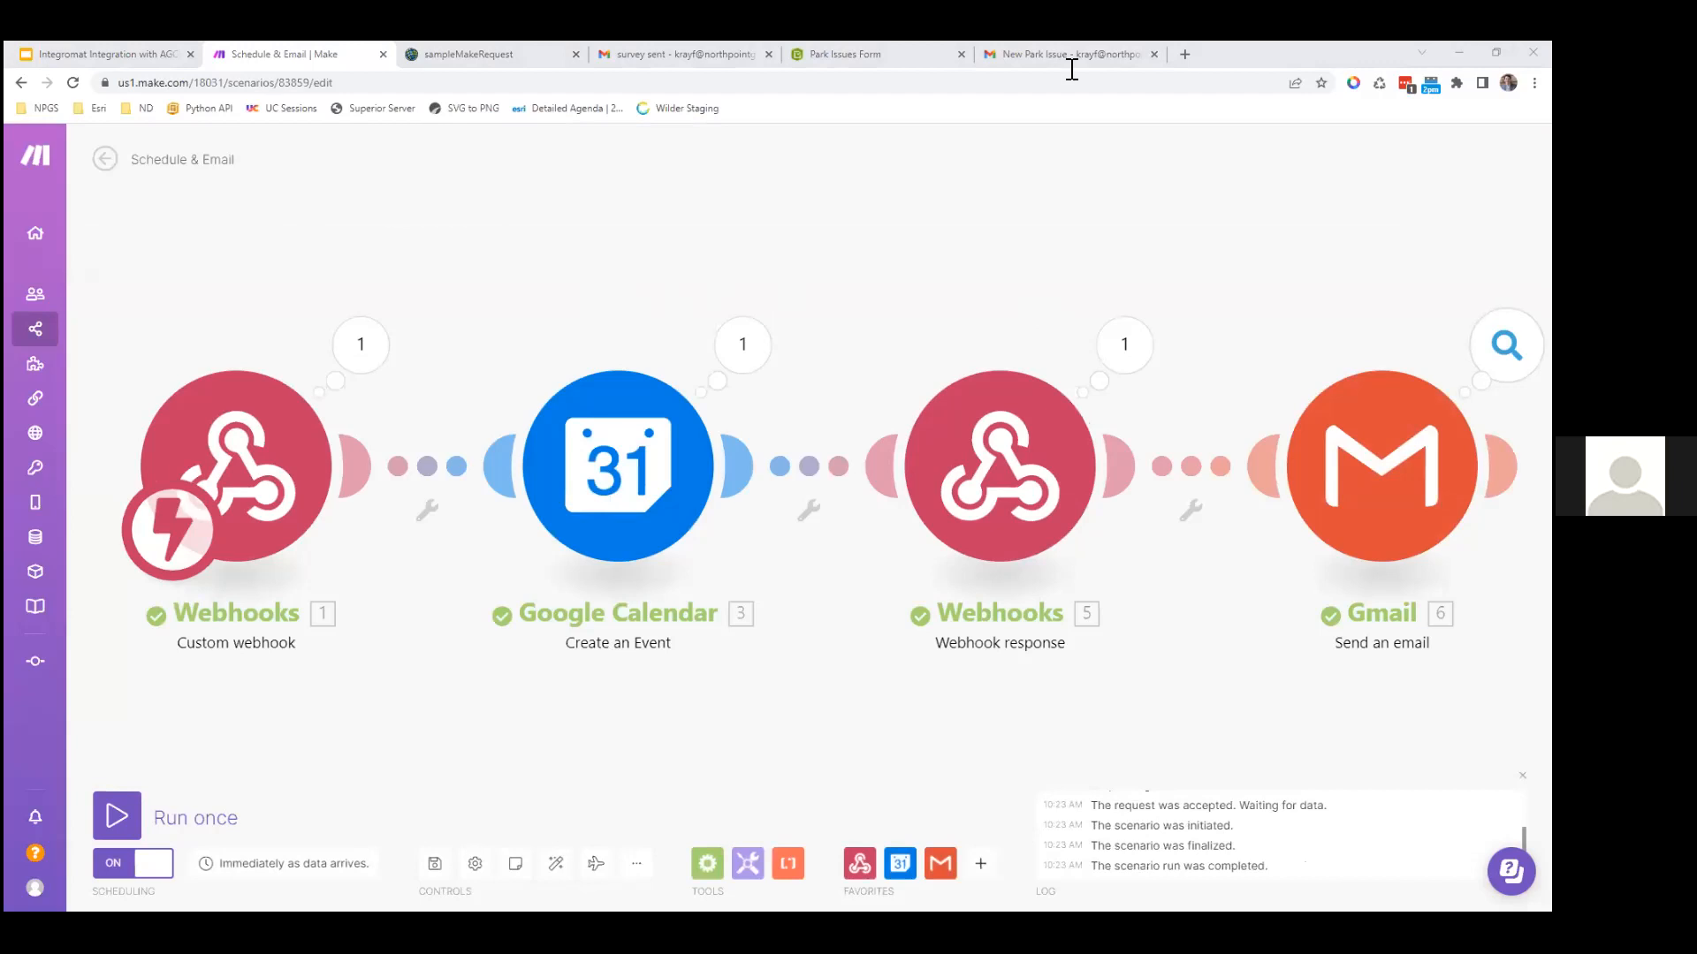
Step: Delete the Sample Project event from Google Calendar
left_click_drag(1071, 69, 1068, 67)
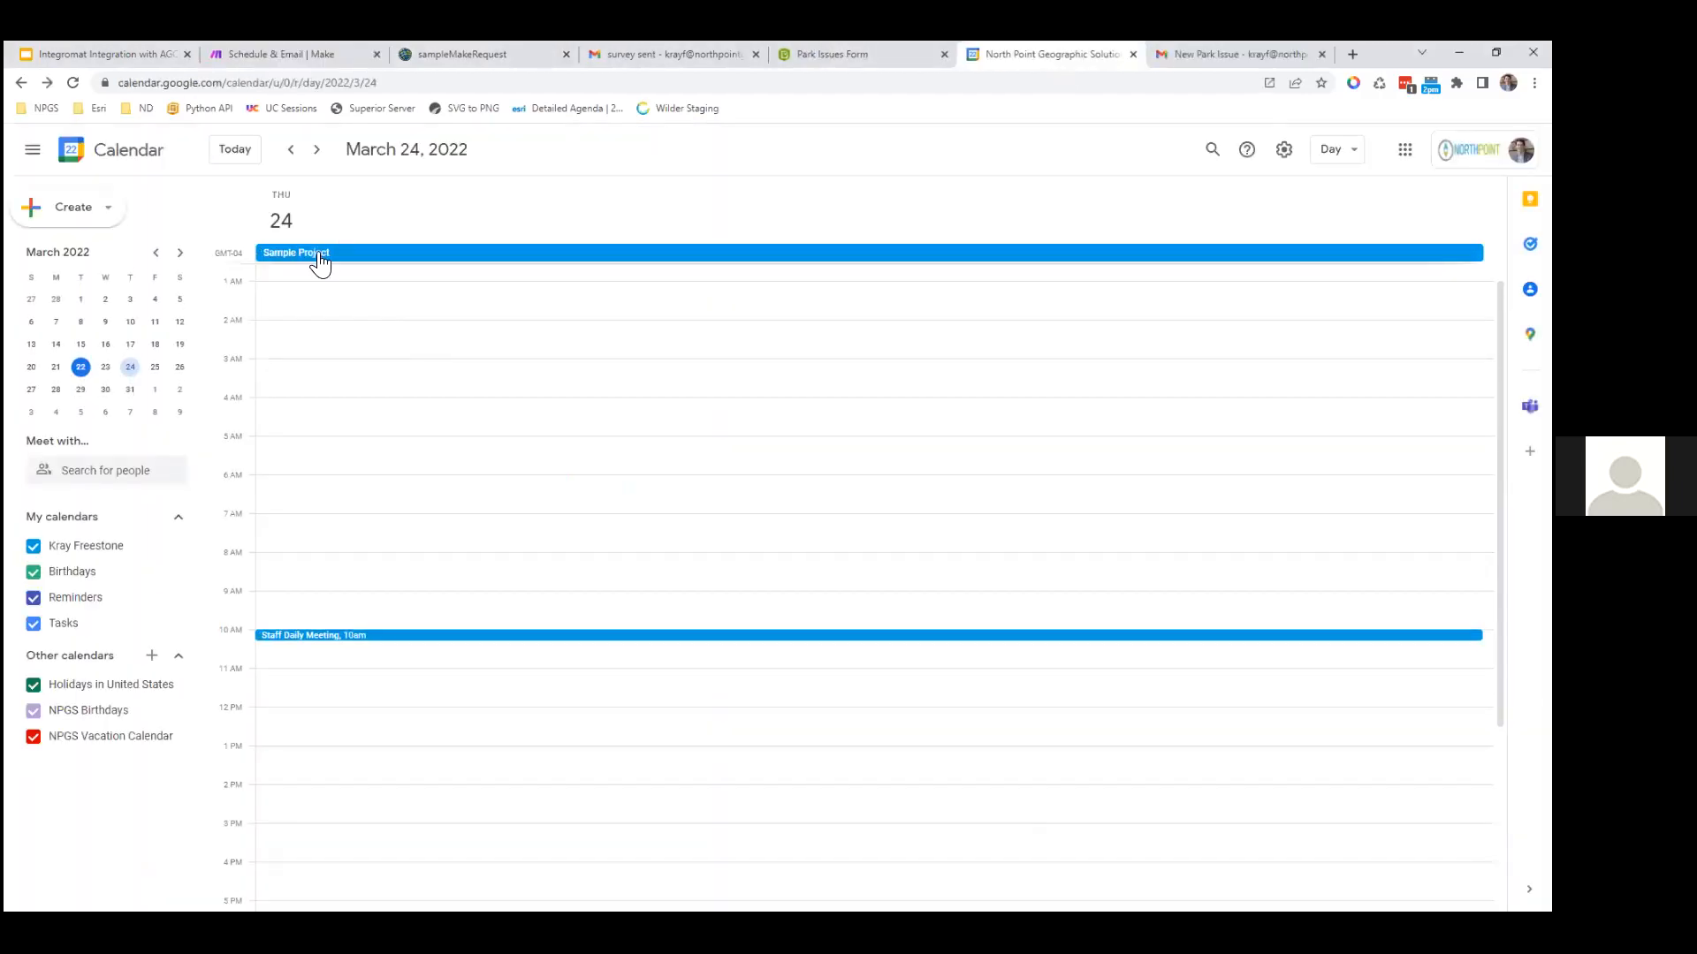
left_click(321, 263)
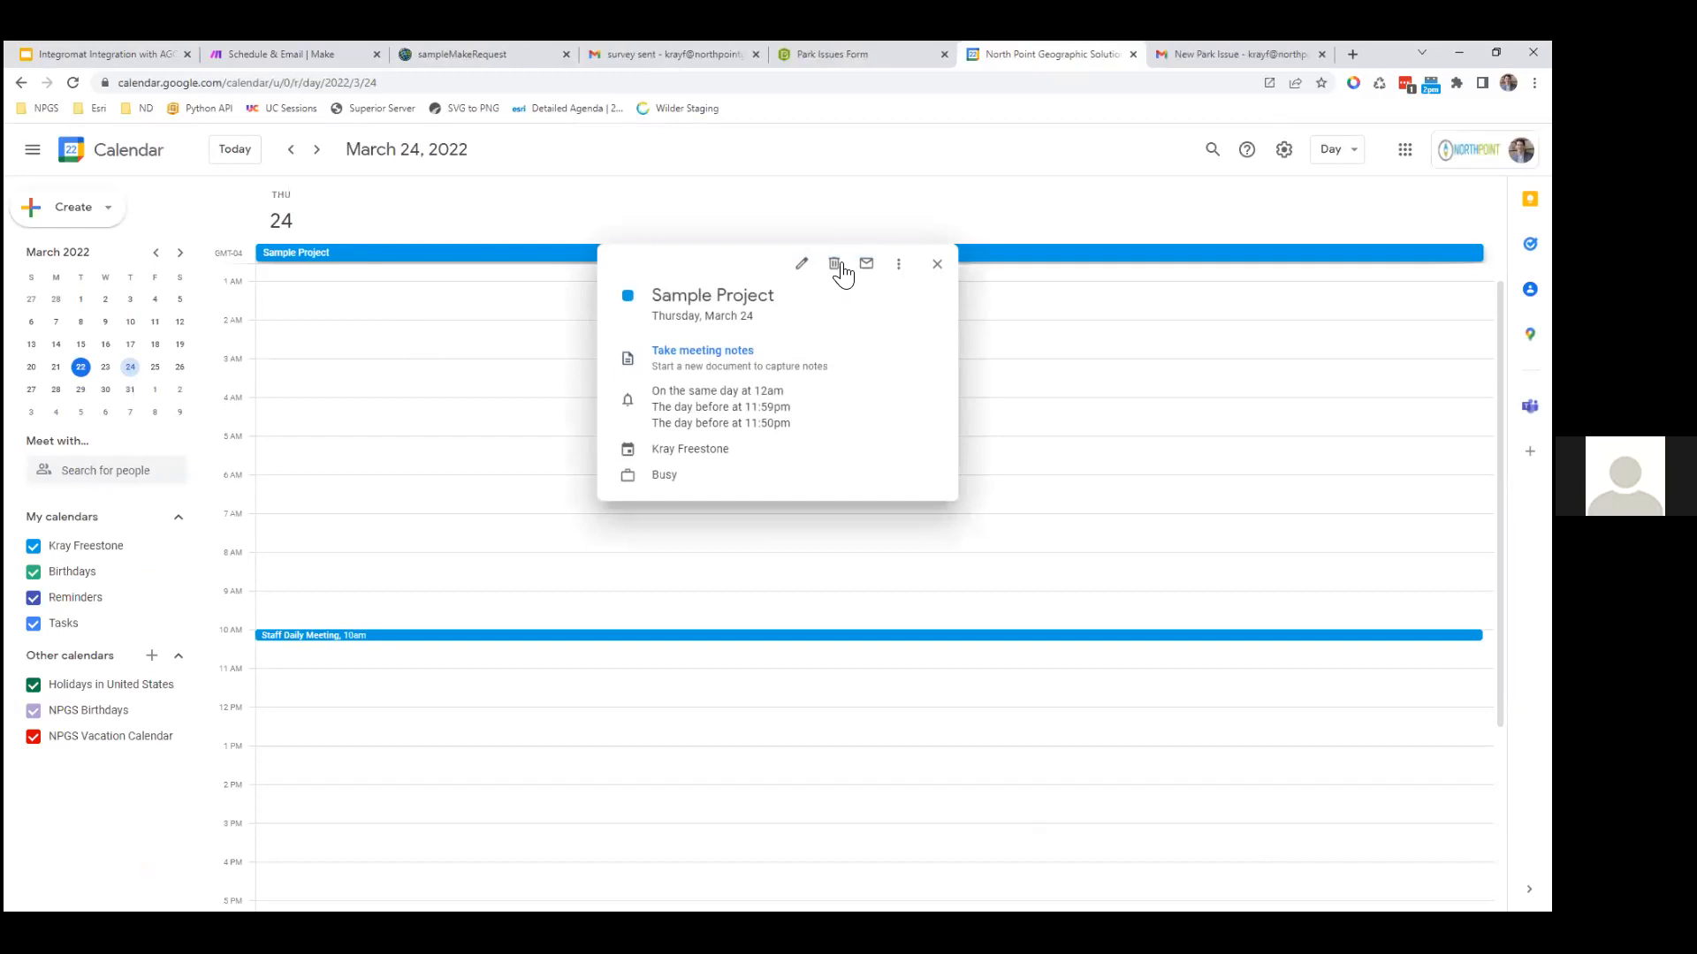
left_click(835, 265)
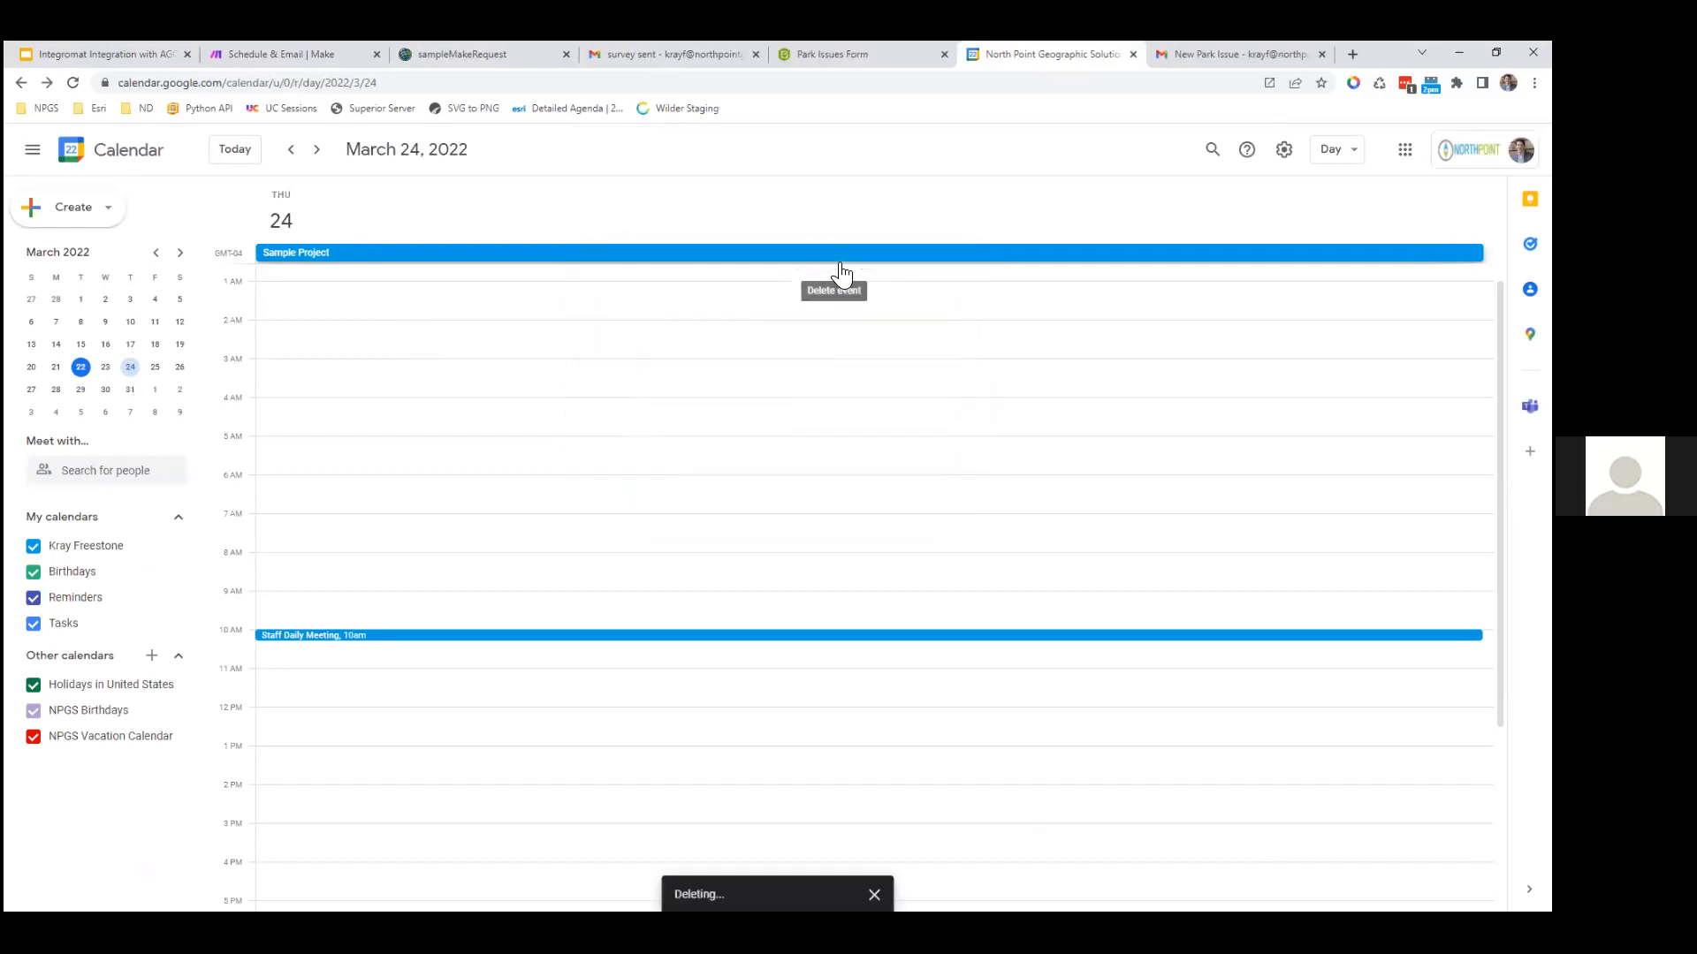
Step: Start Make's Run once and rerun the notebook's requests.post cell to resend the payload
left_click(247, 51)
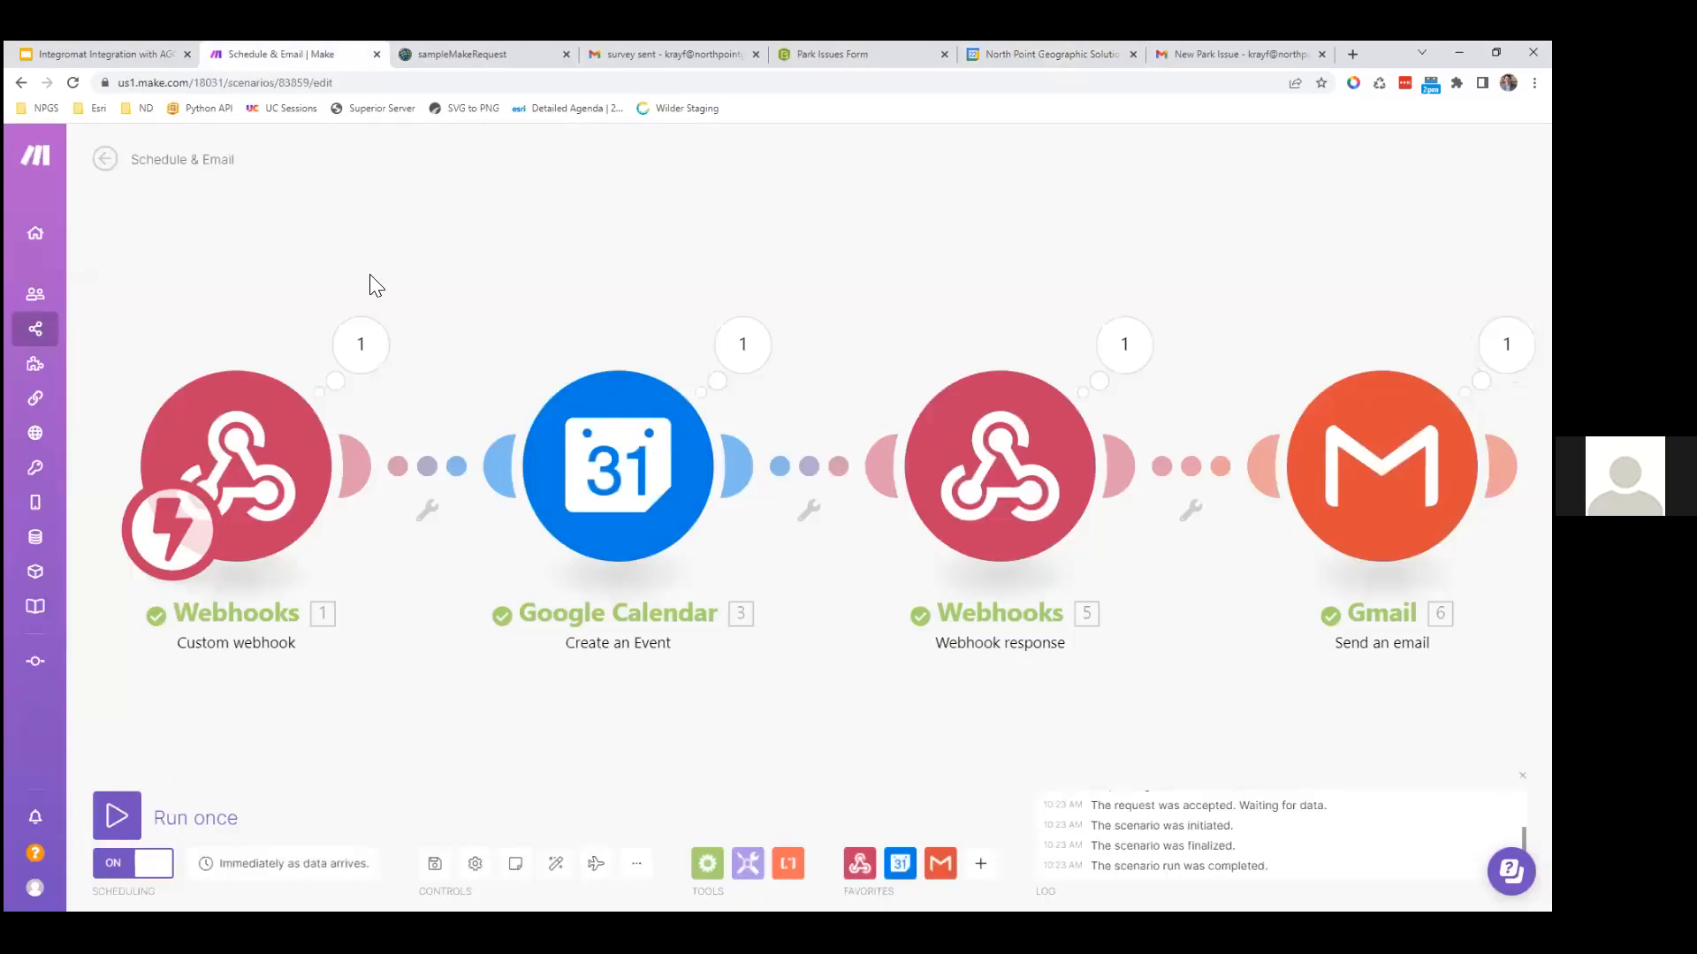
left_click(123, 817)
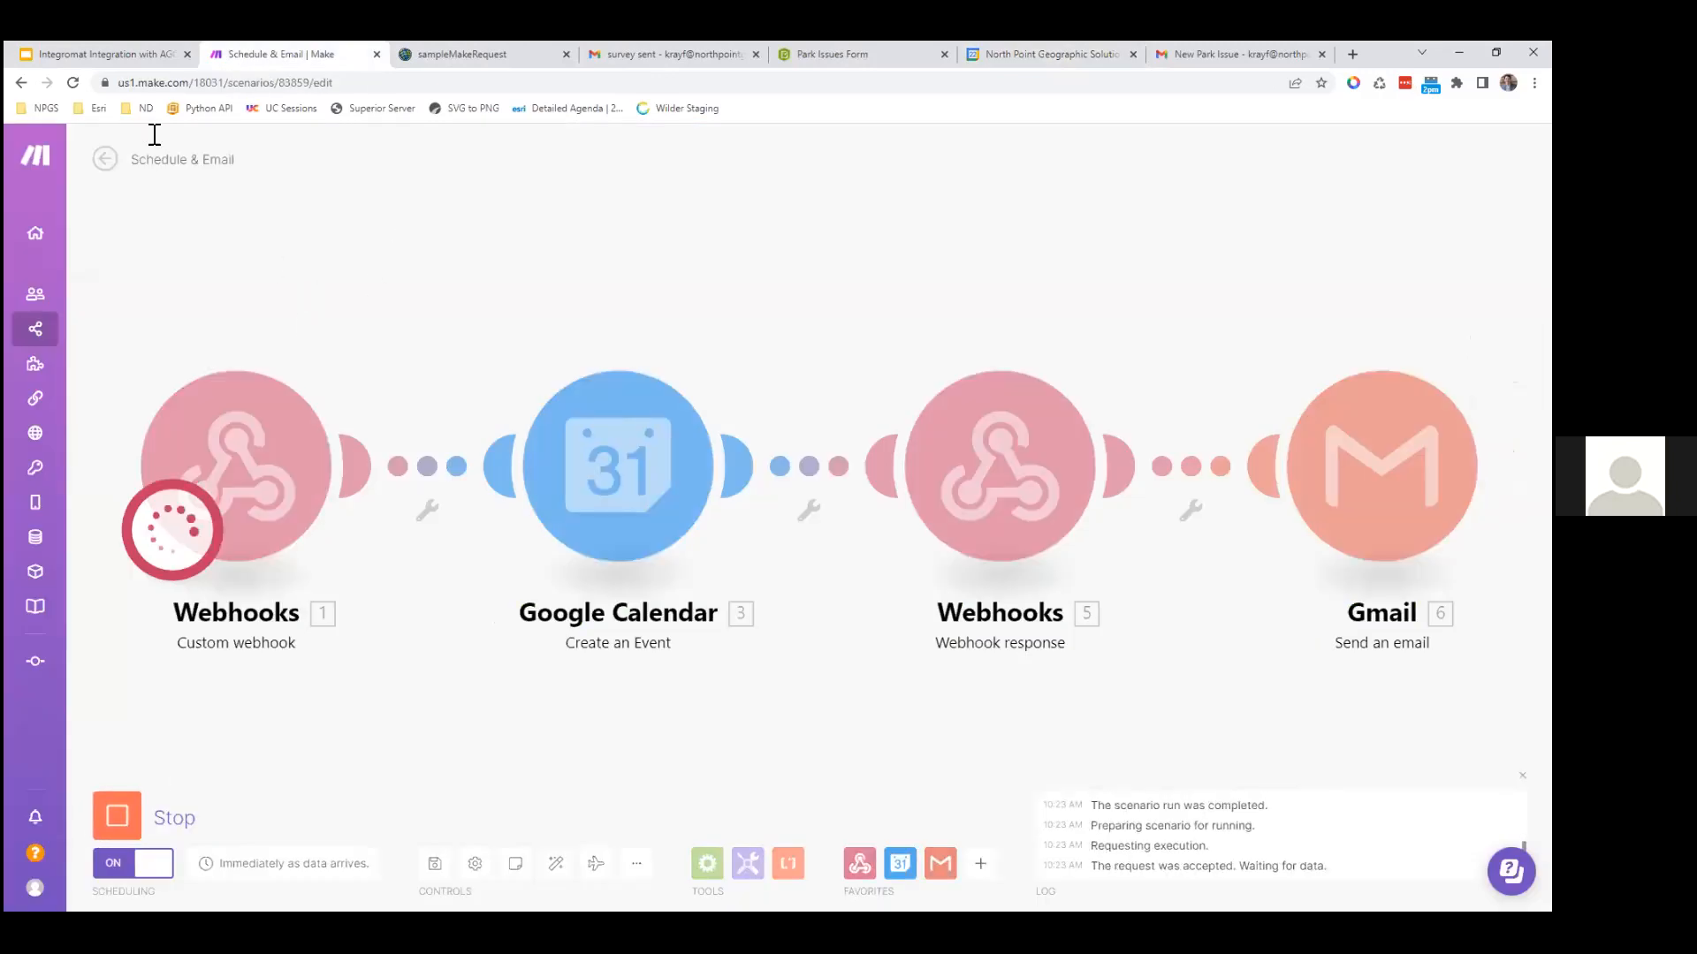
key("ctrl+Tab")
left_click(287, 495)
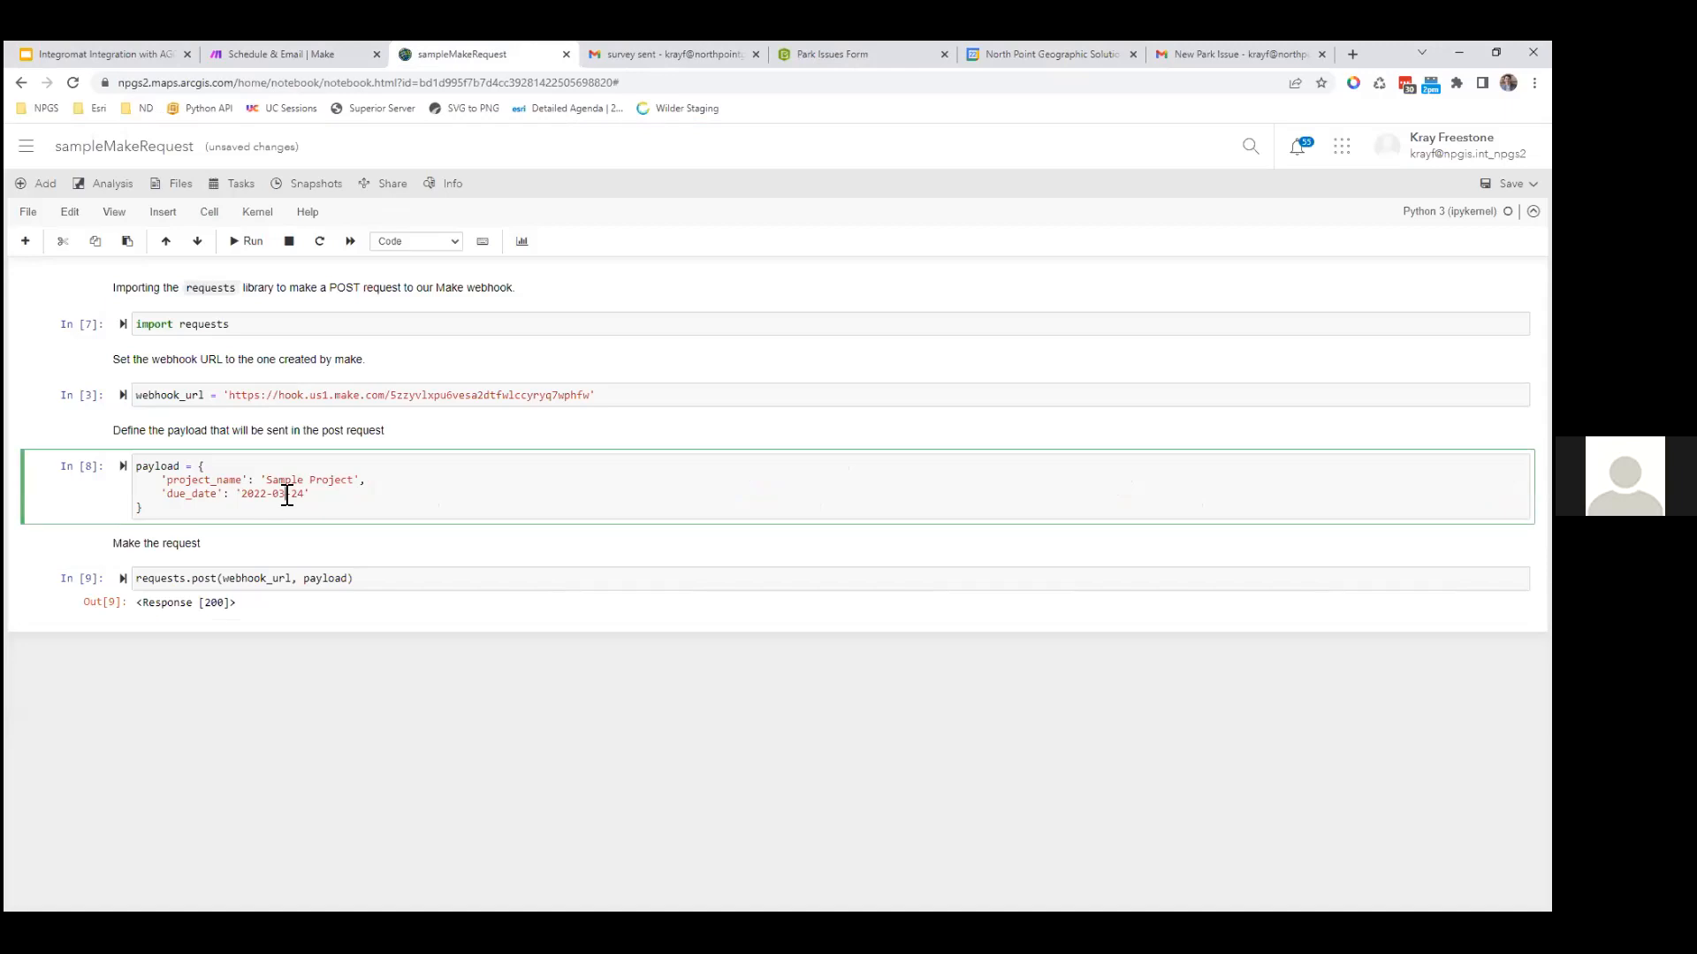
left_click(336, 579)
key("ctrl+Return")
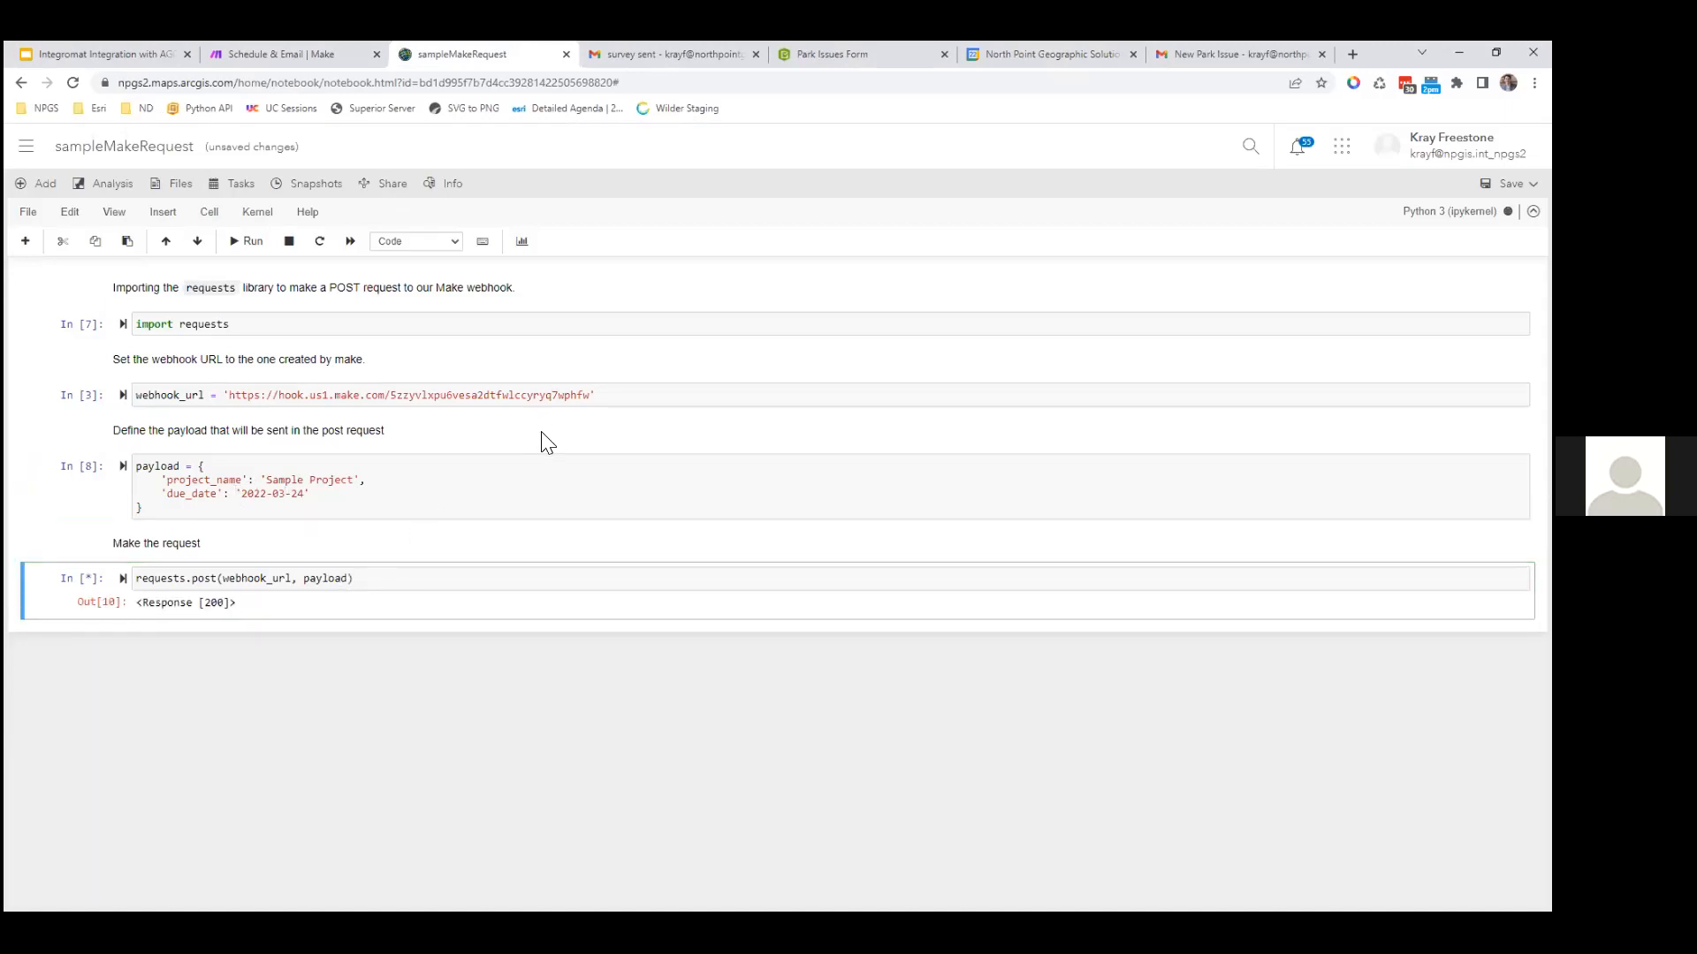
key("ctrl+Tab")
Step: Reload Google Calendar to show the recreated March 24 Sample Project event, then return to Make
key("ctrl+Tab")
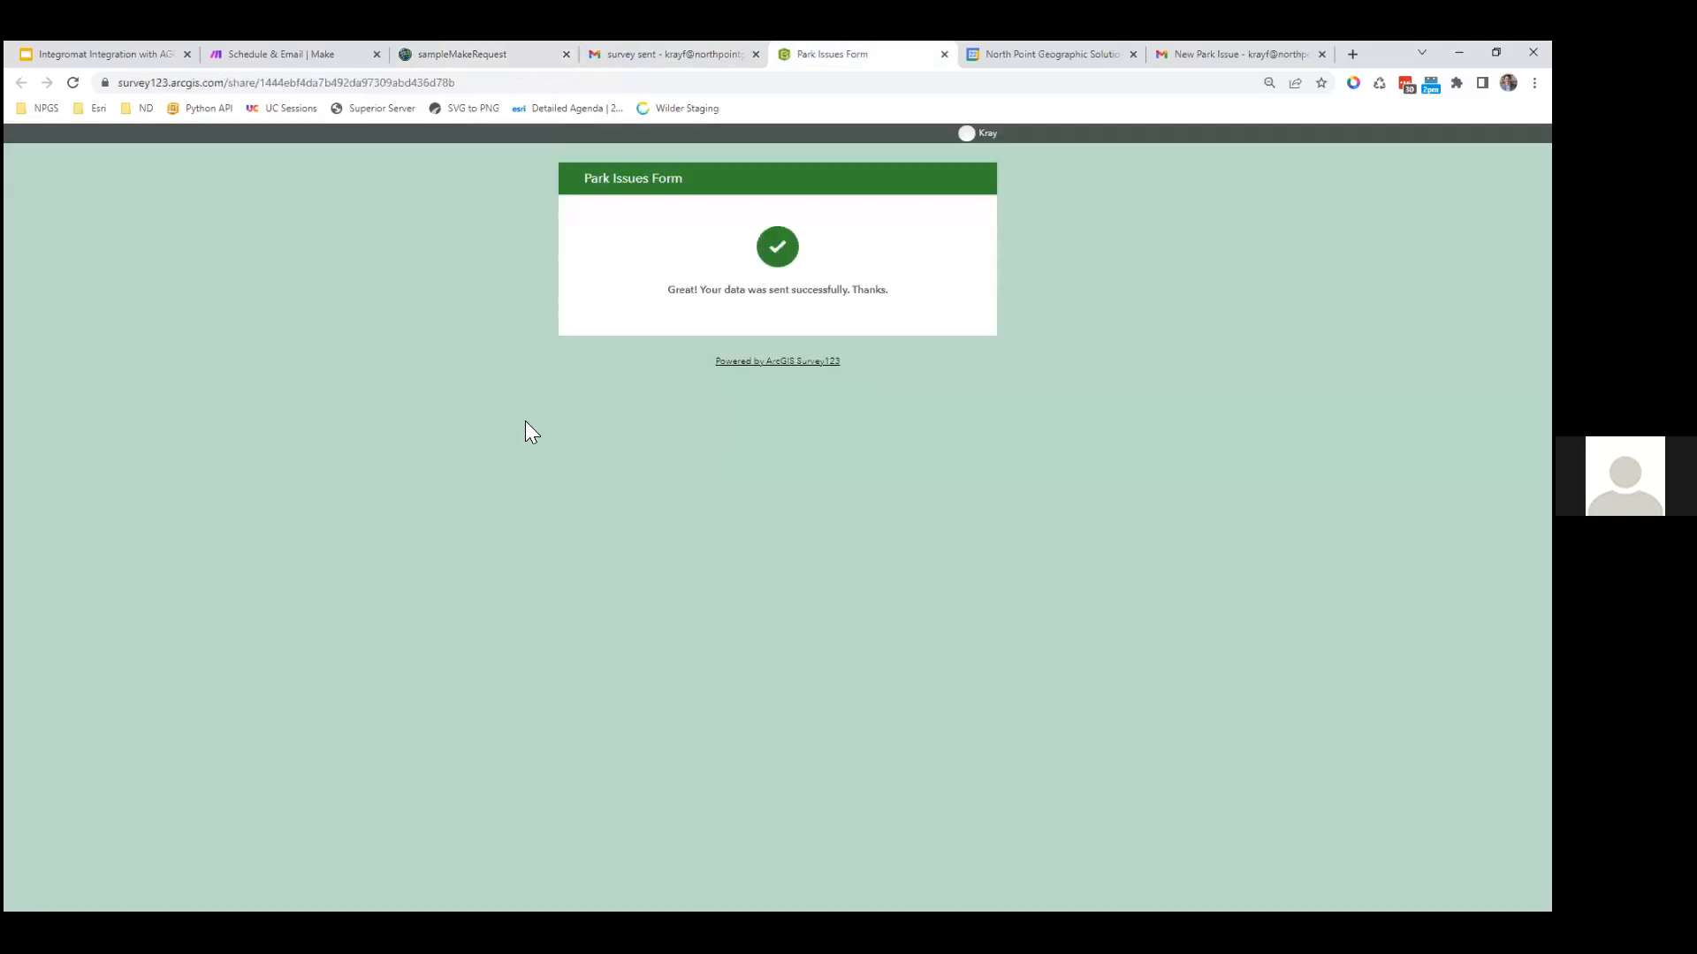
key("ctrl+Tab")
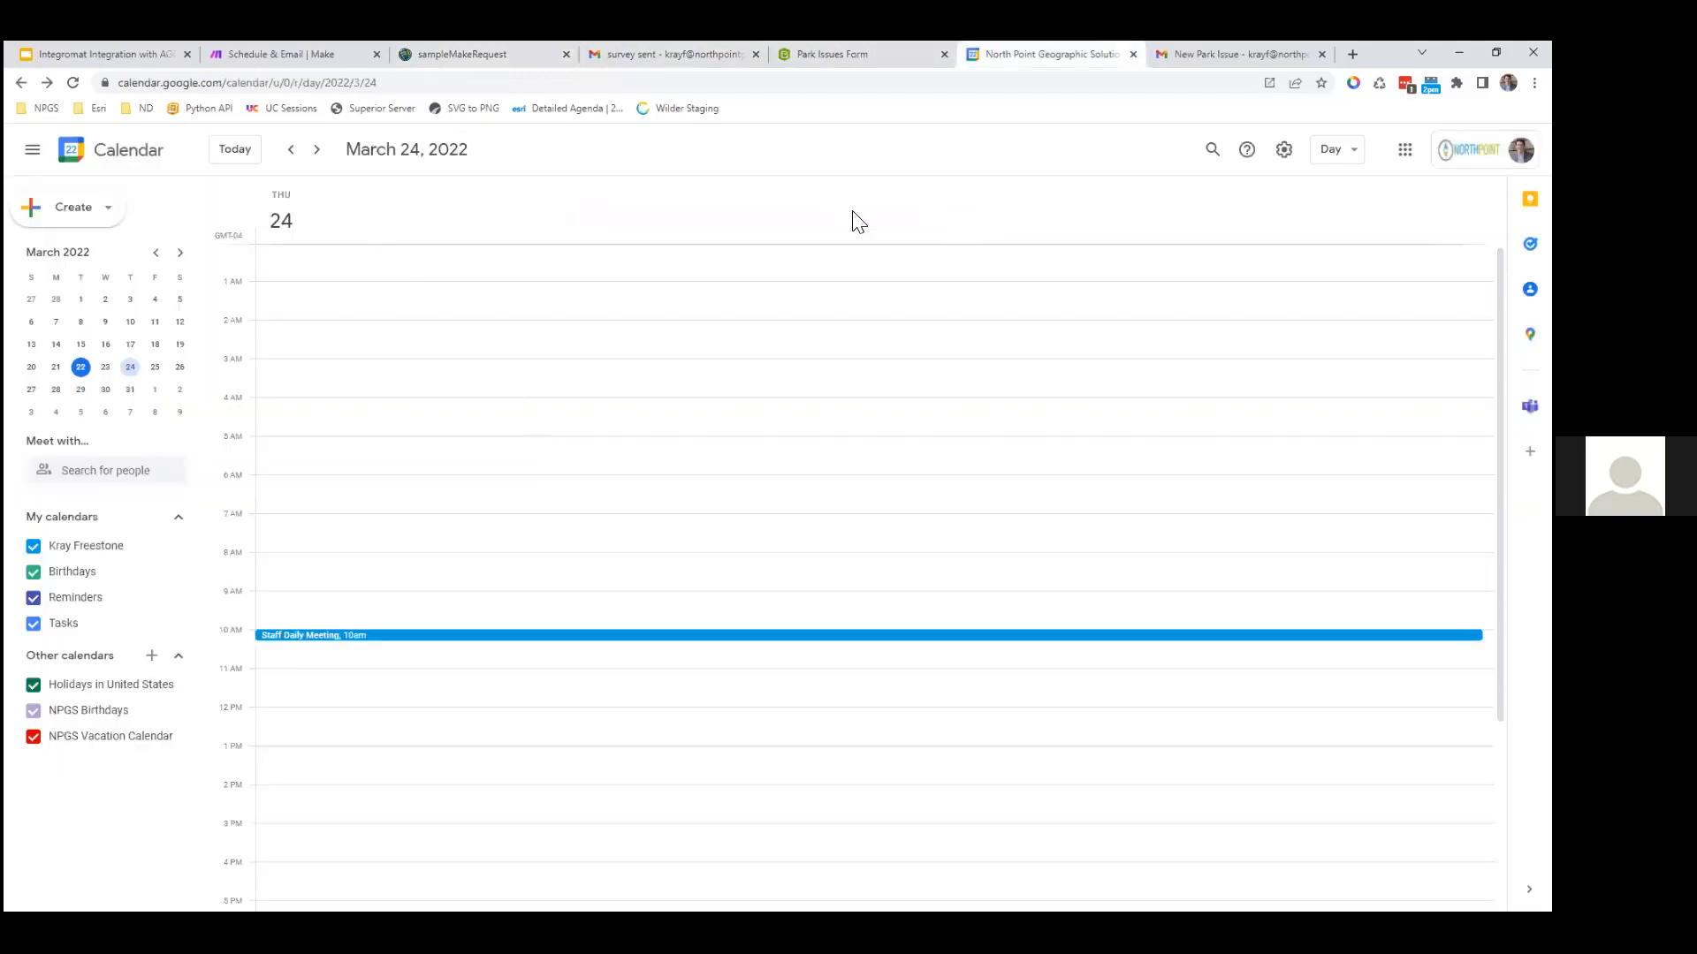
key("F5")
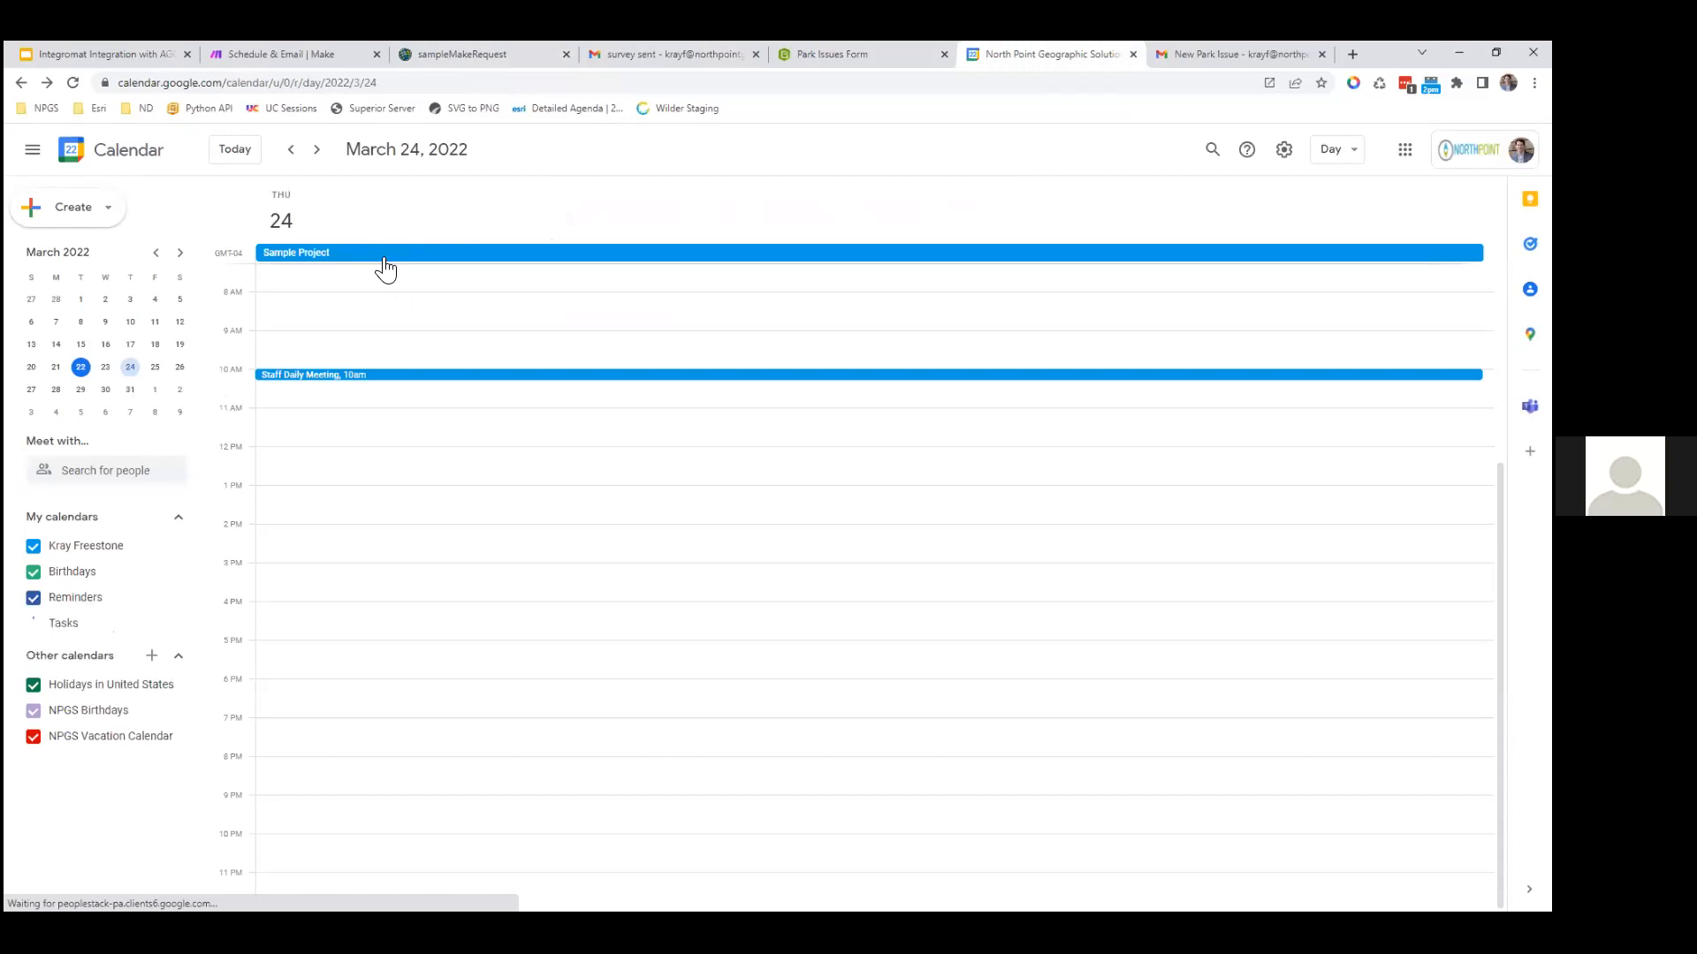
key("ctrl+shift+Tab")
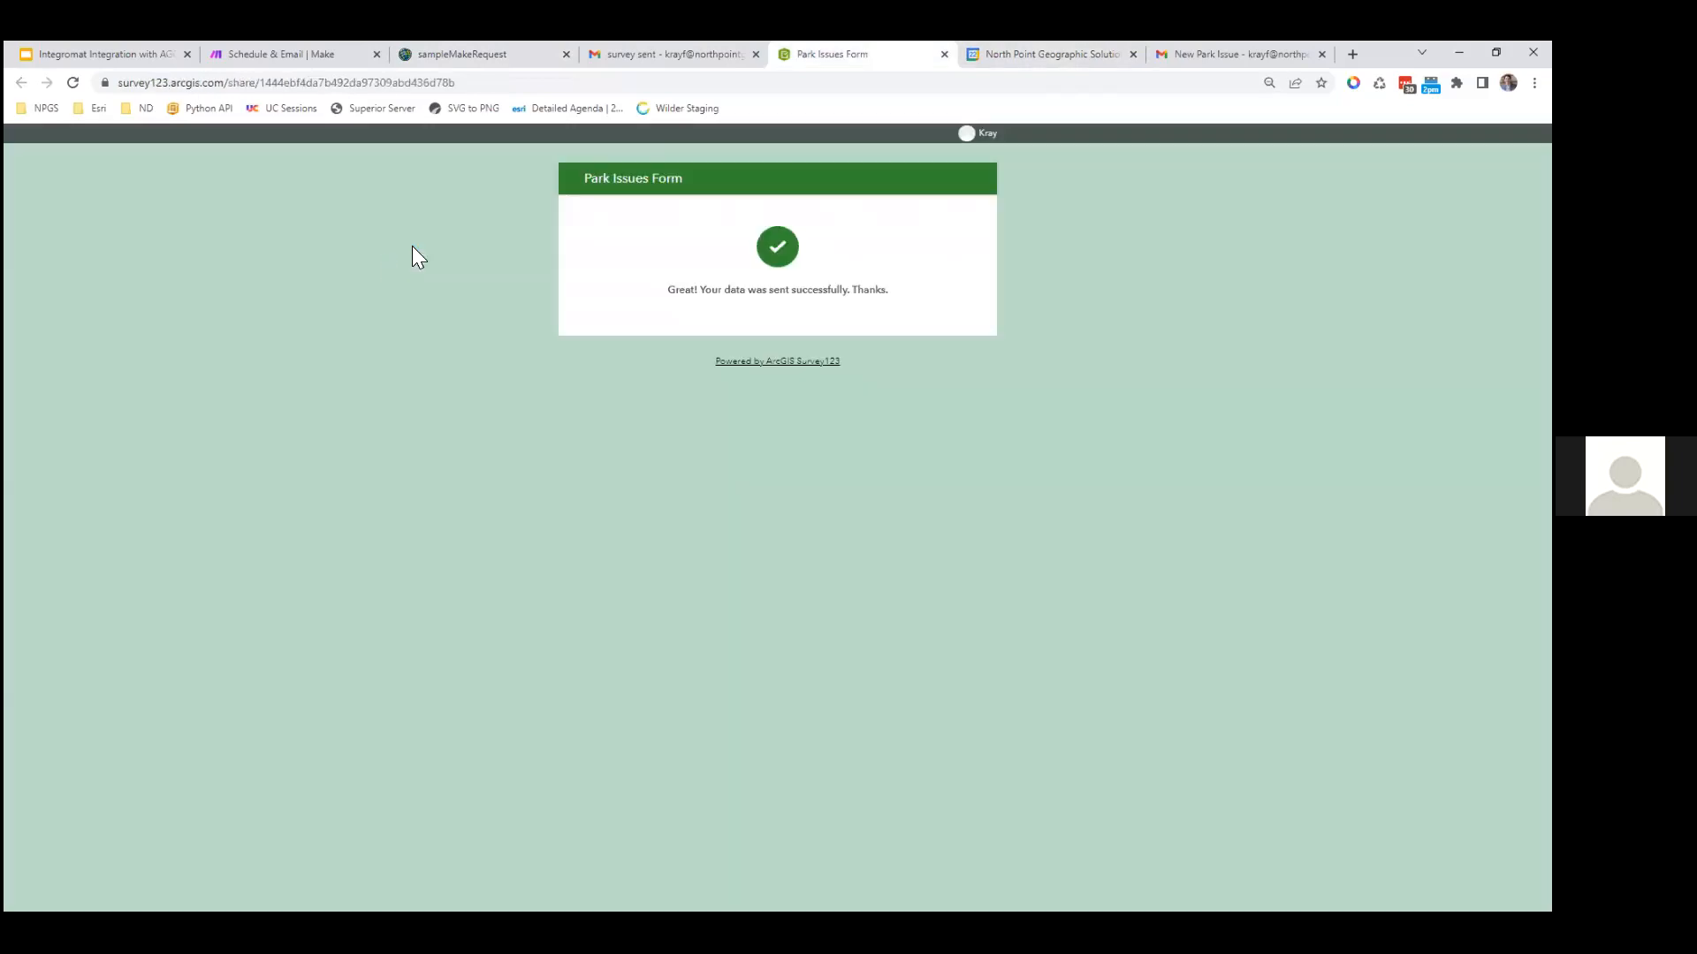
key("ctrl+shift+Tab")
left_click(272, 48)
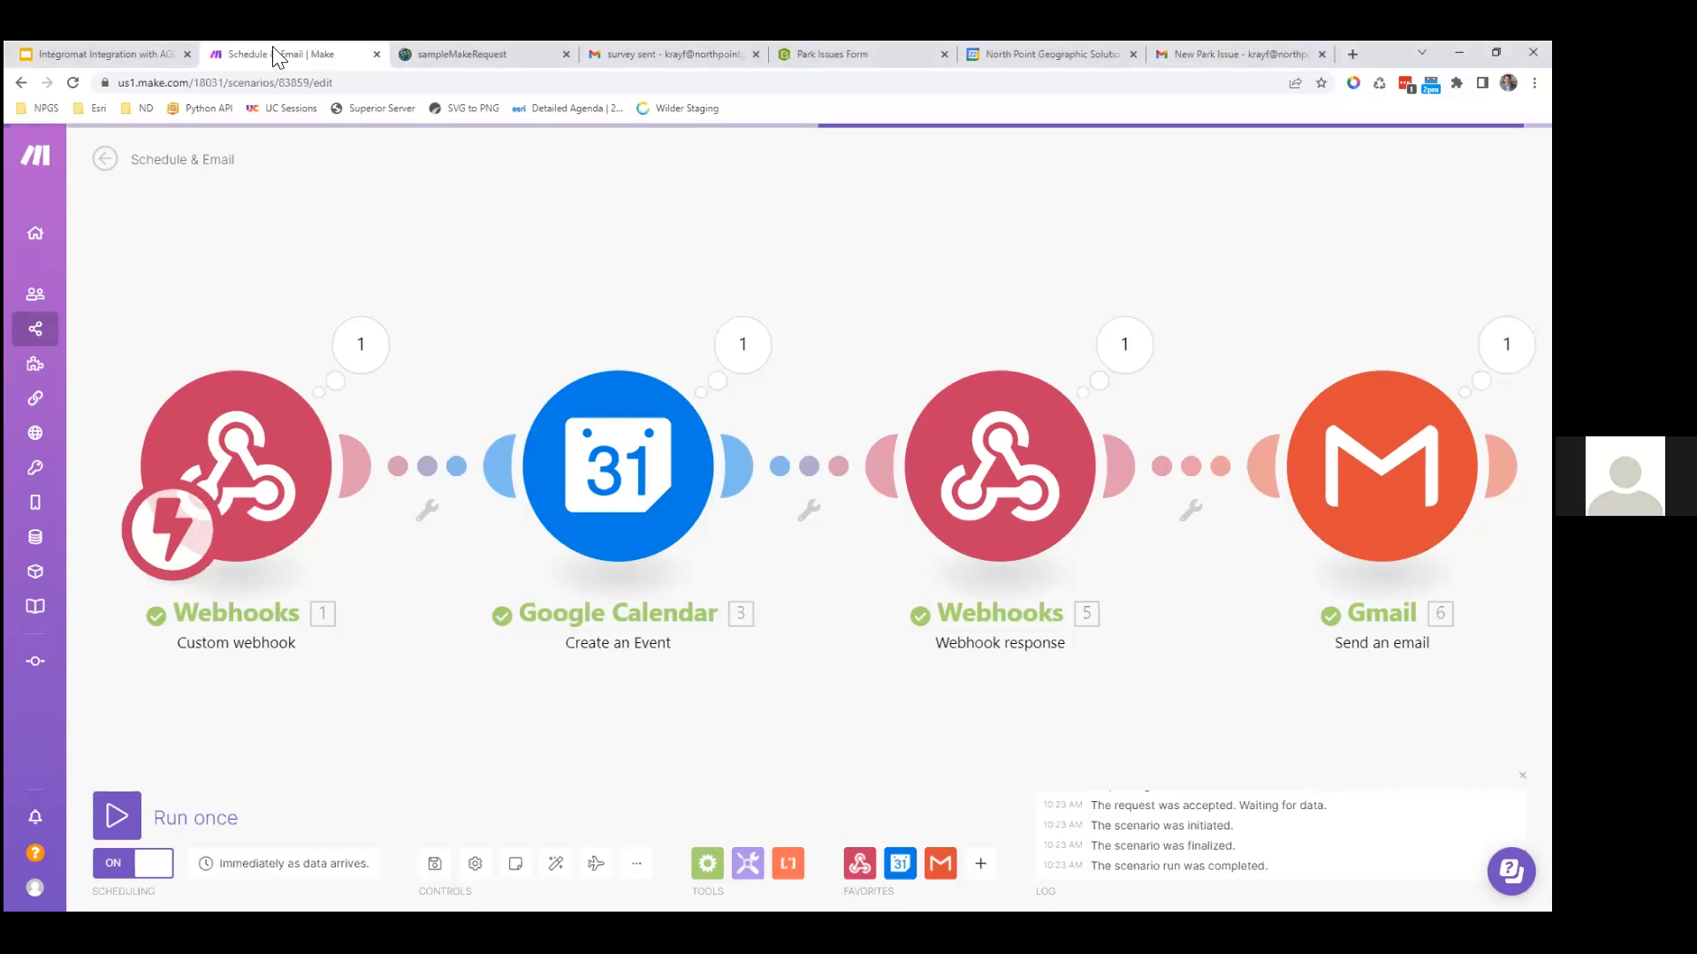
Step: Load Gmail in a new browser tab to find the 'New Project: Sample Project' email
key("ctrl+t")
key("Return")
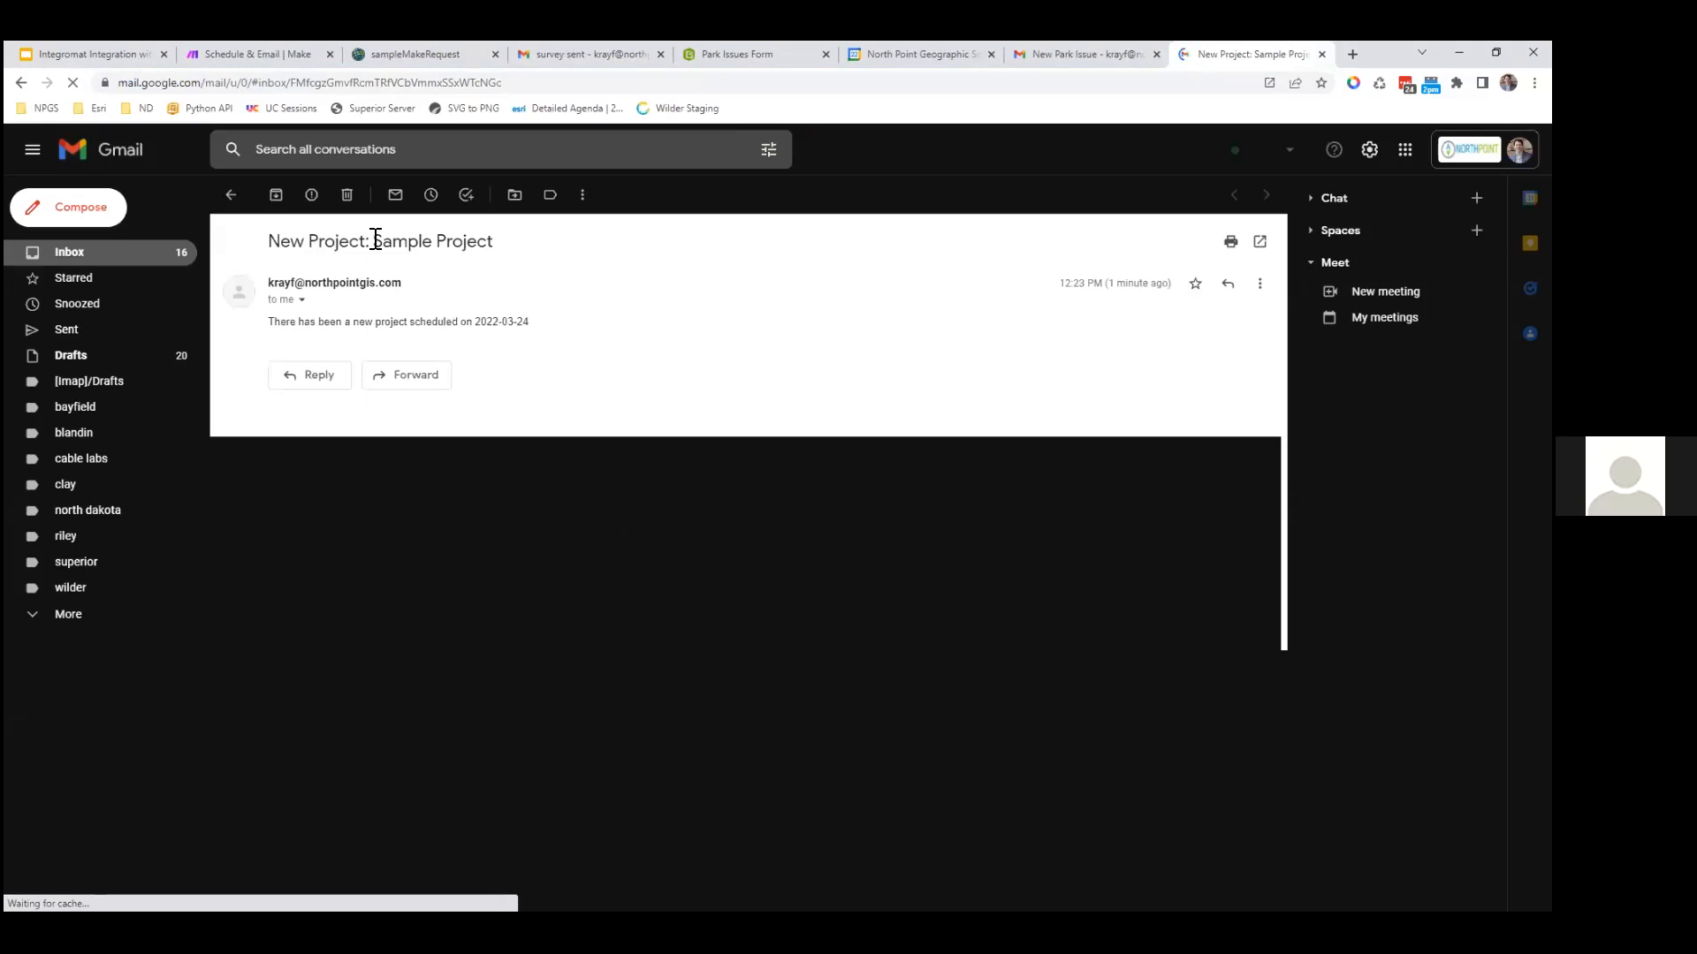
left_click_drag(379, 241, 497, 253)
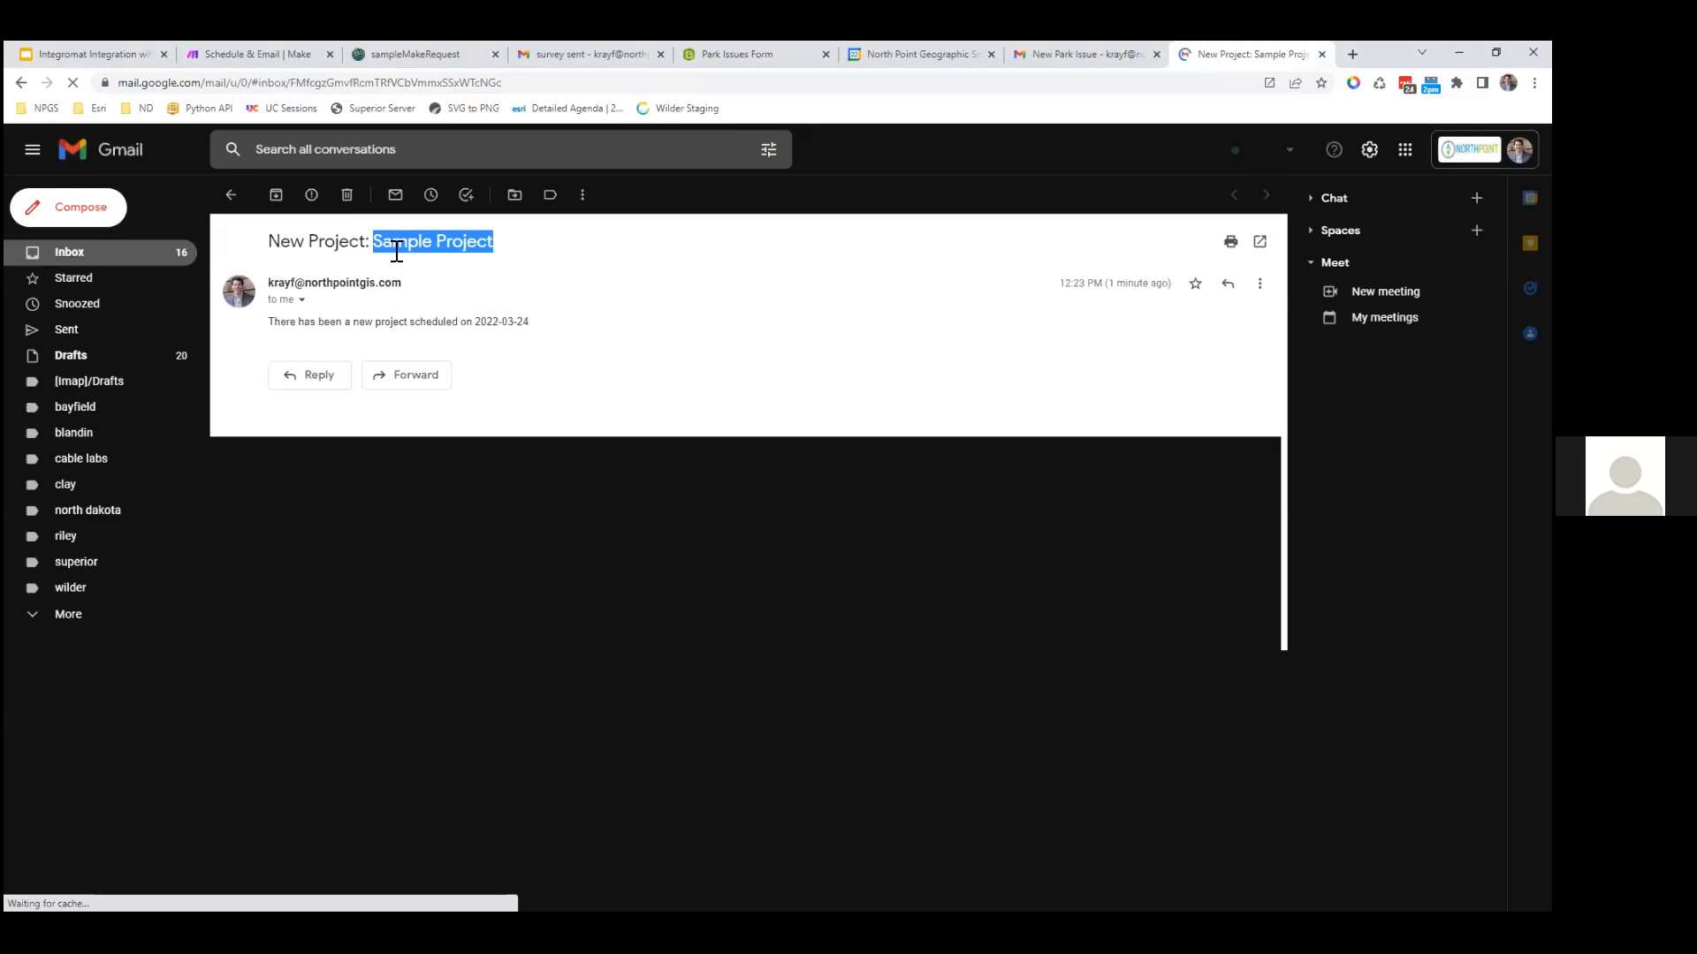
left_click(433, 326)
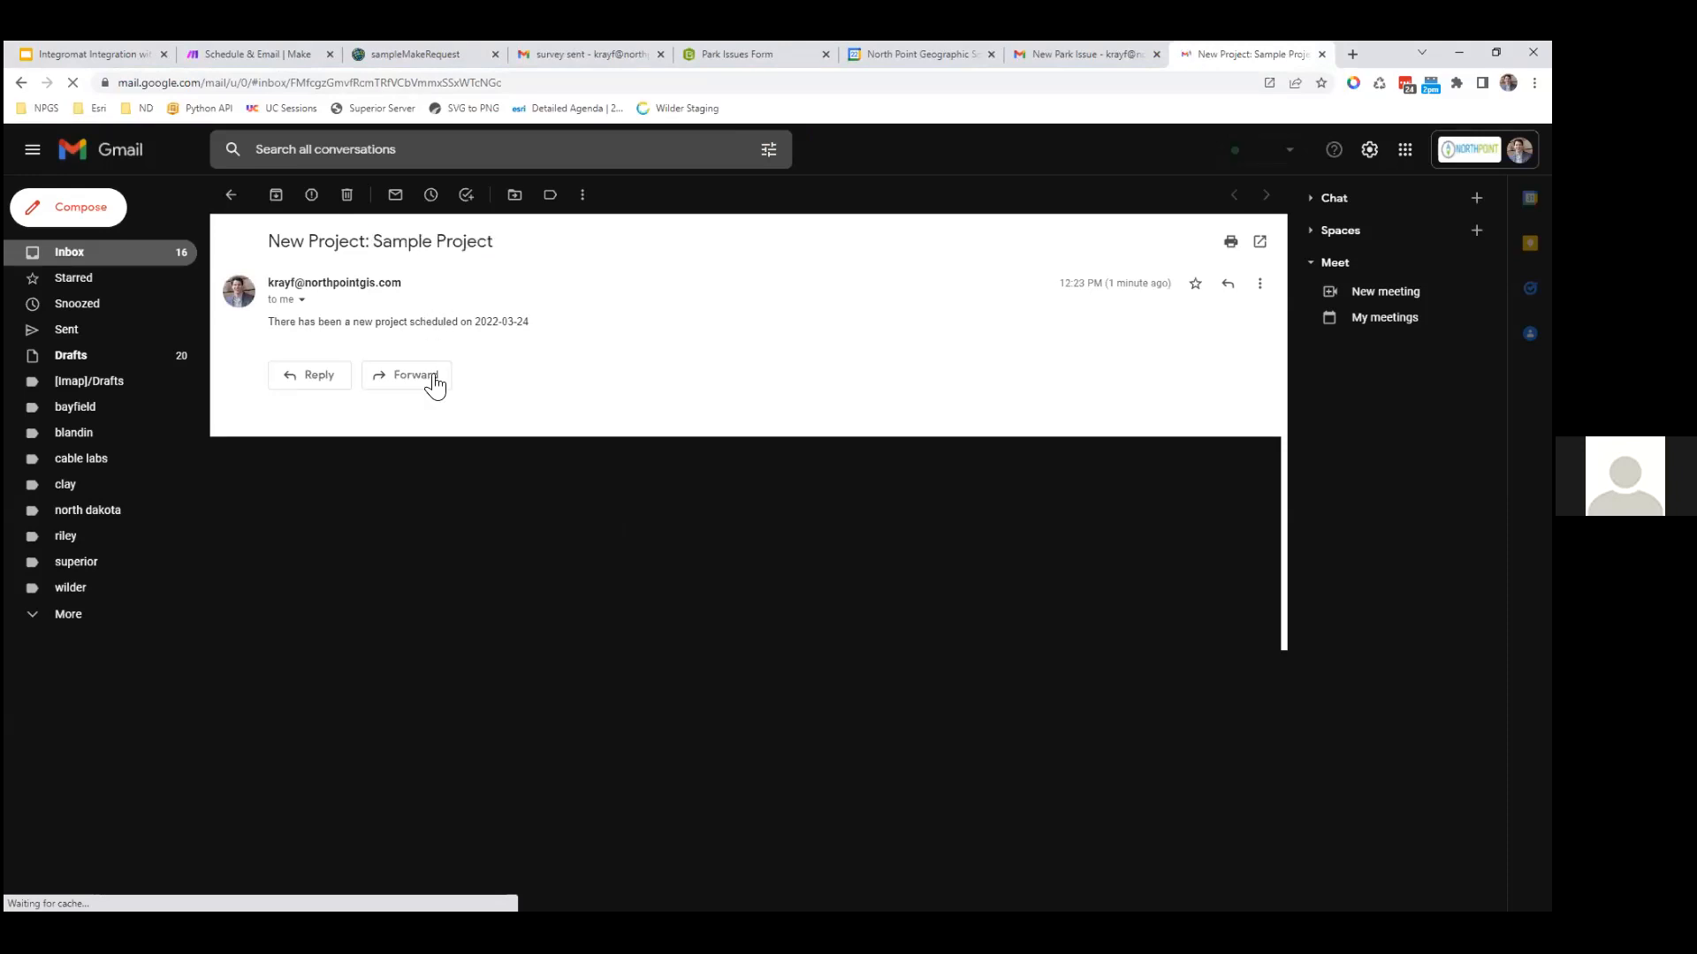
left_click_drag(475, 323, 525, 322)
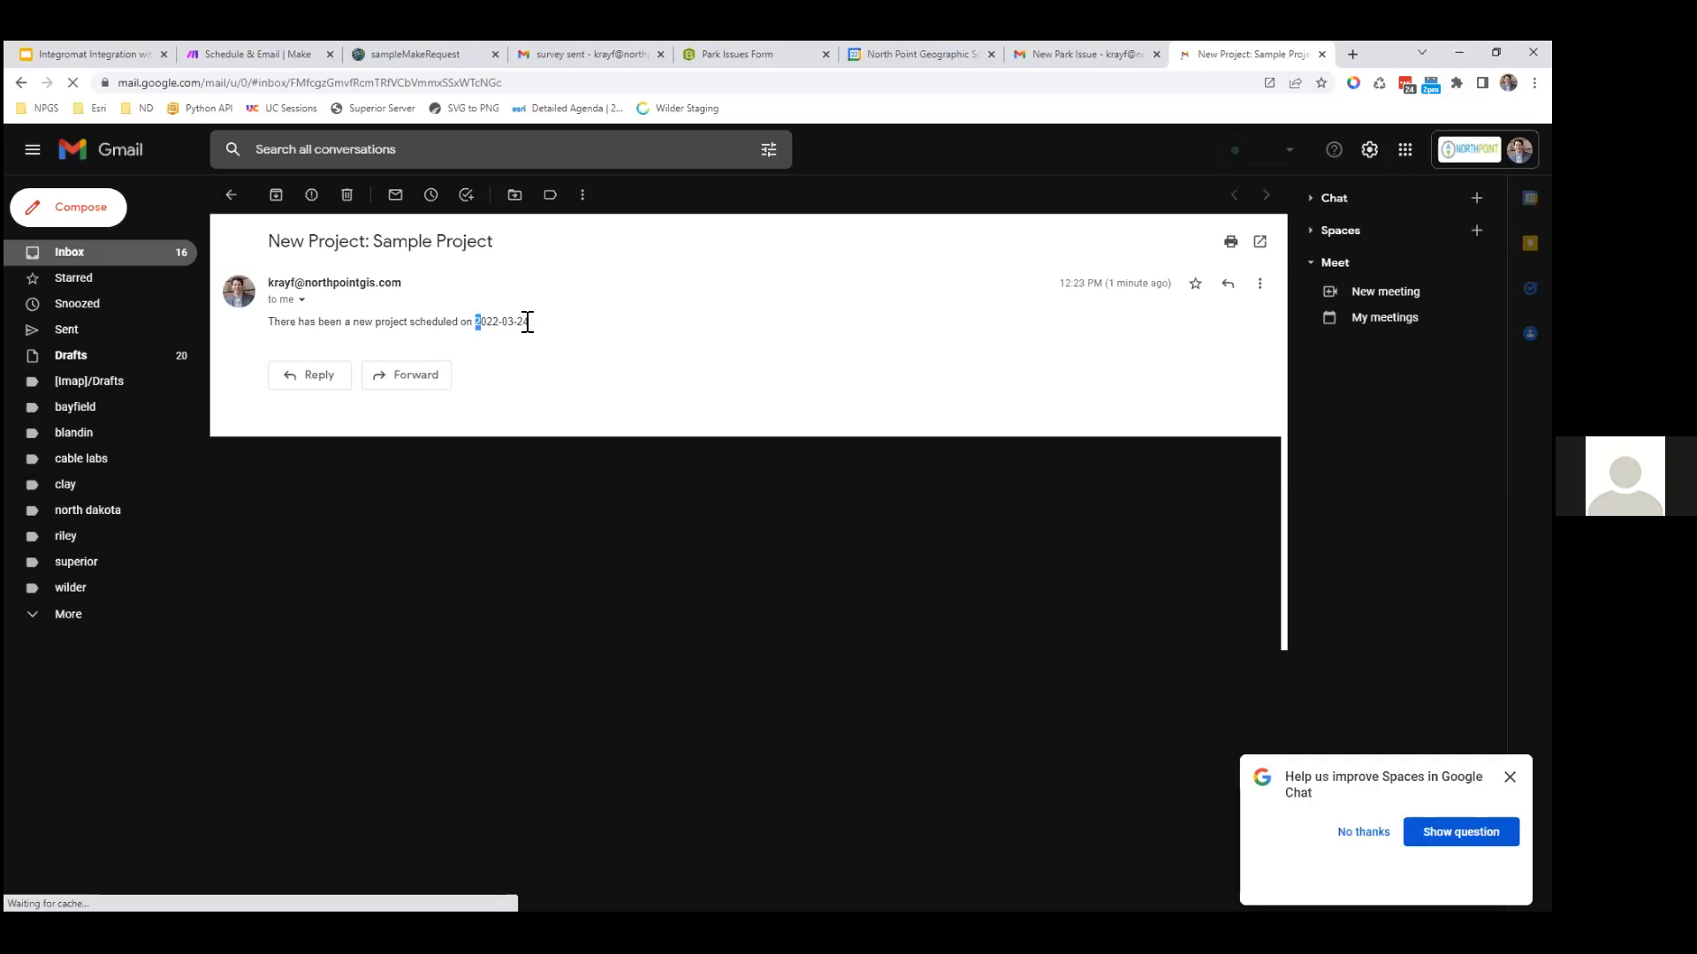
left_click(581, 375)
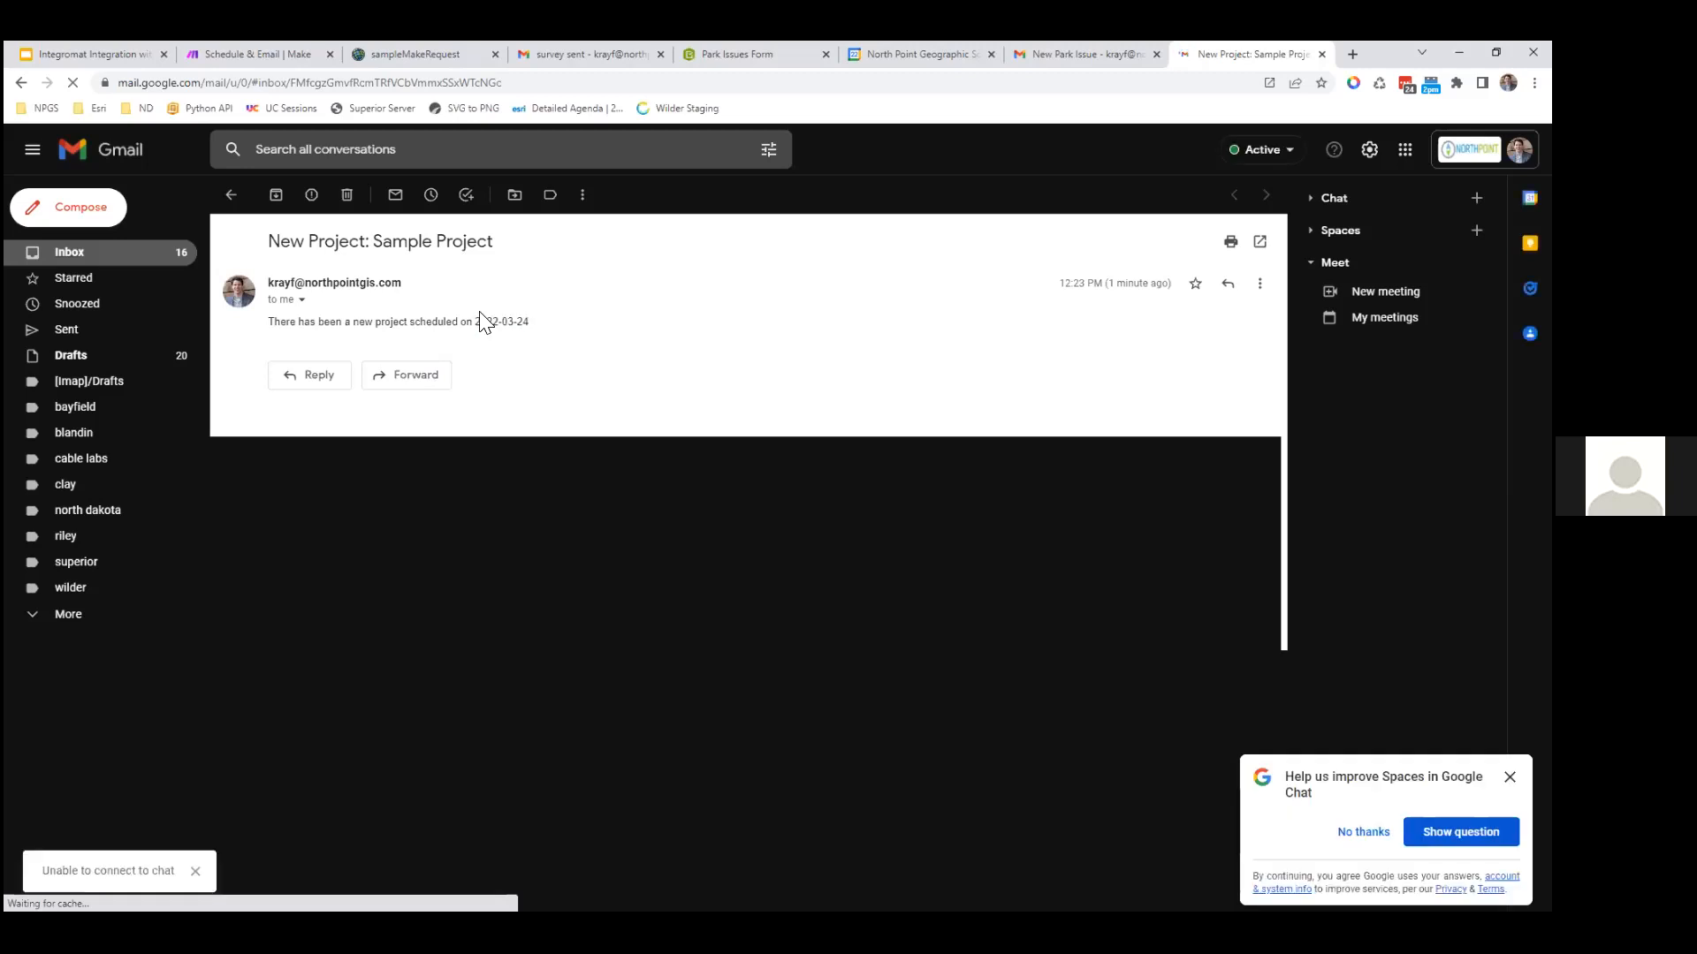